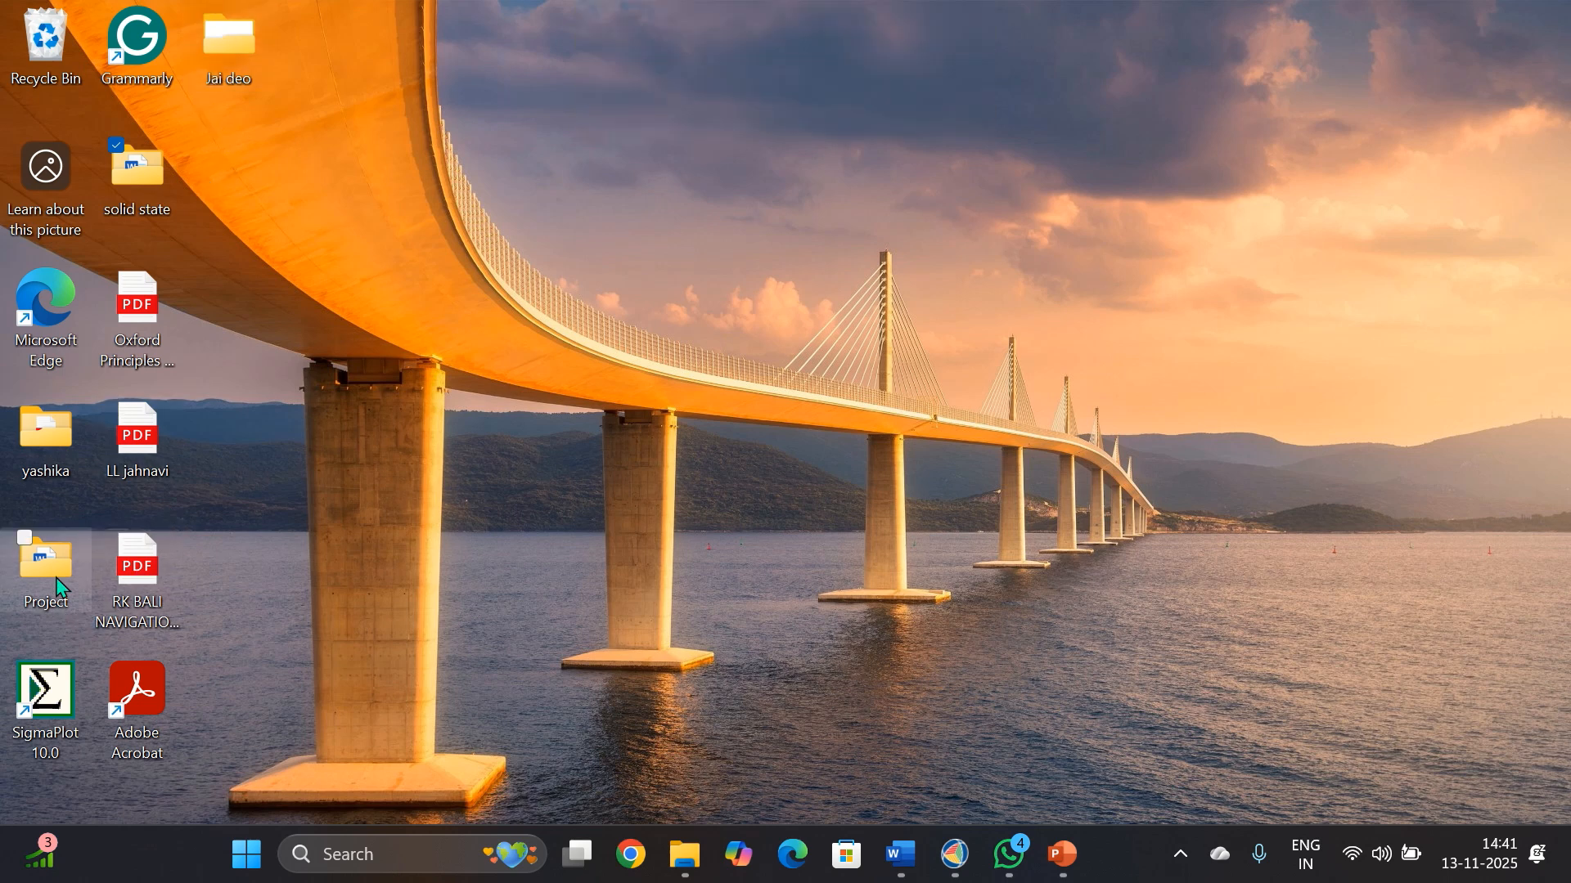
# Inspect the hct data files in the desktop folder solid state\SCXRD_data\Data1, then minimise the folder window
pyautogui.doubleClick(155, 198)
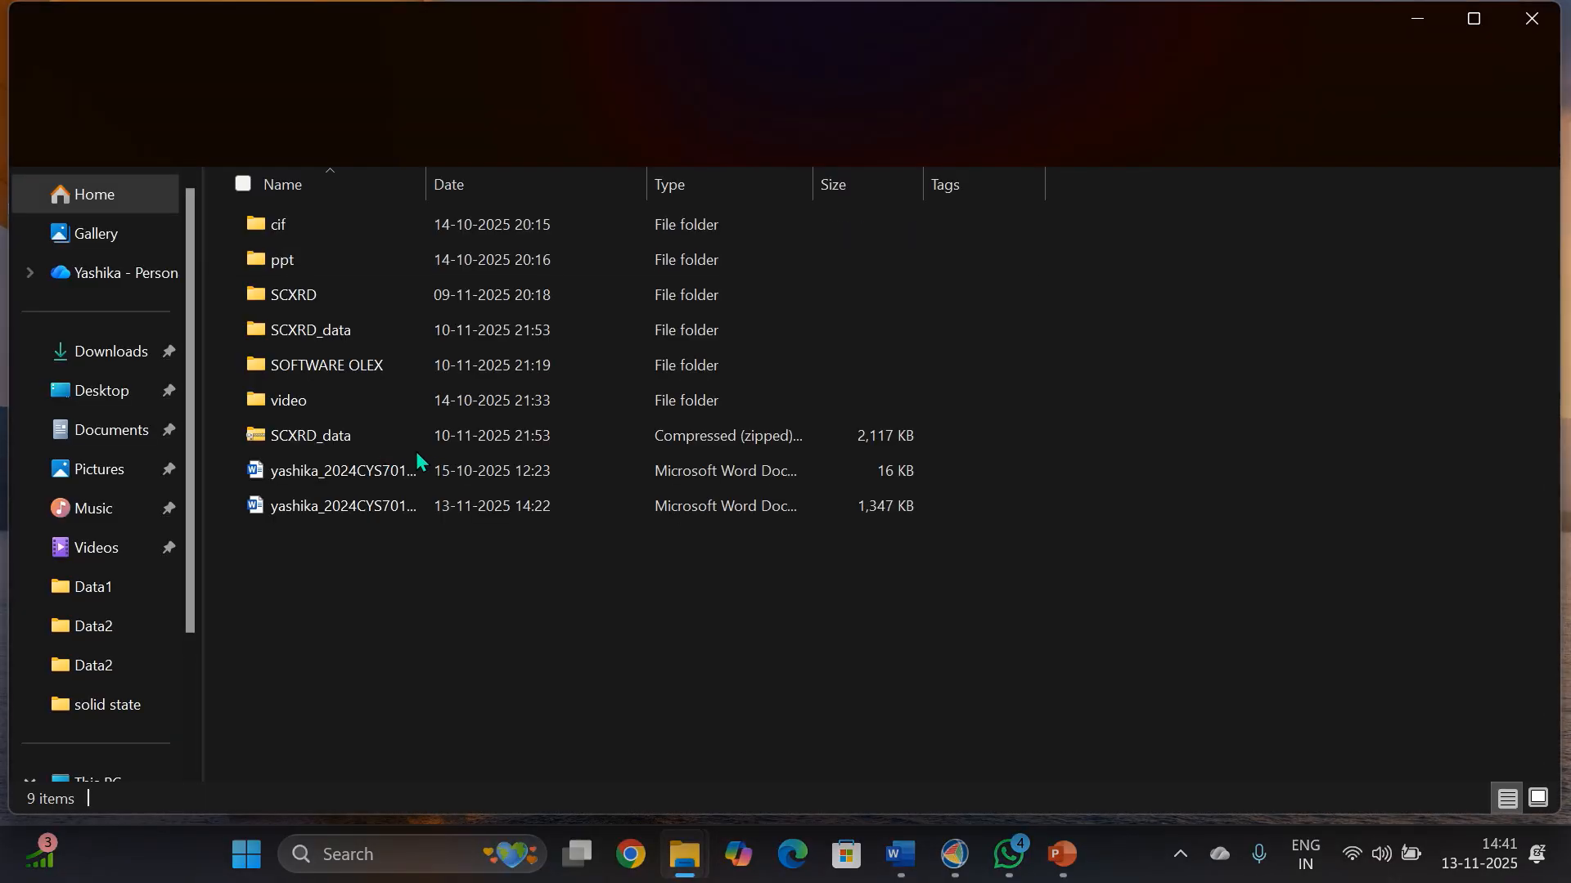
pyautogui.click(455, 333)
pyautogui.doubleClick(456, 334)
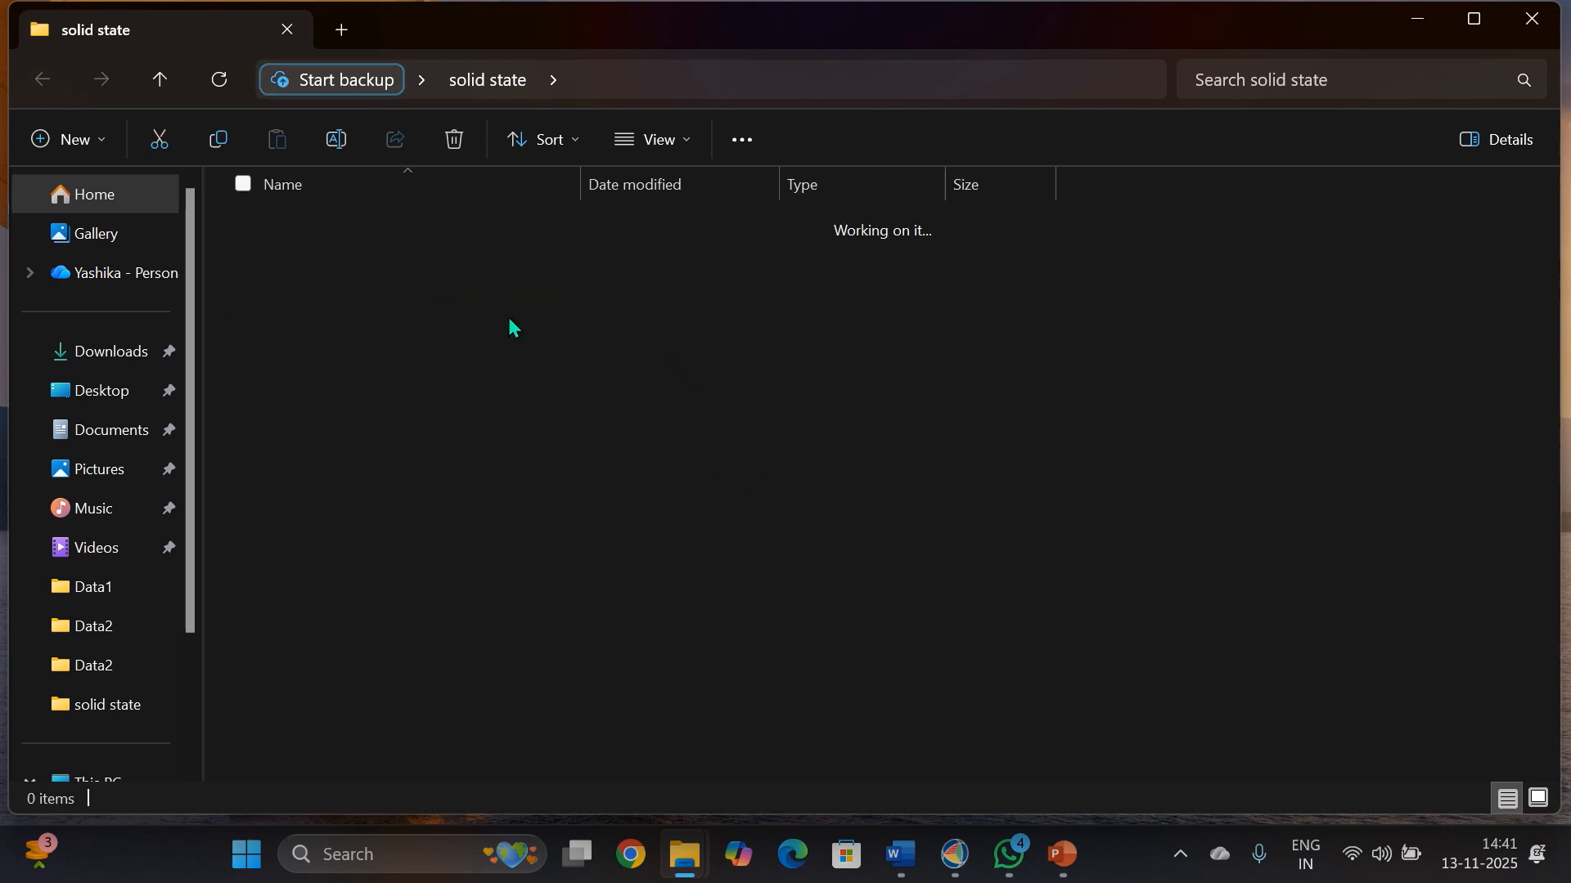
pyautogui.click(555, 230)
pyautogui.doubleClick(554, 228)
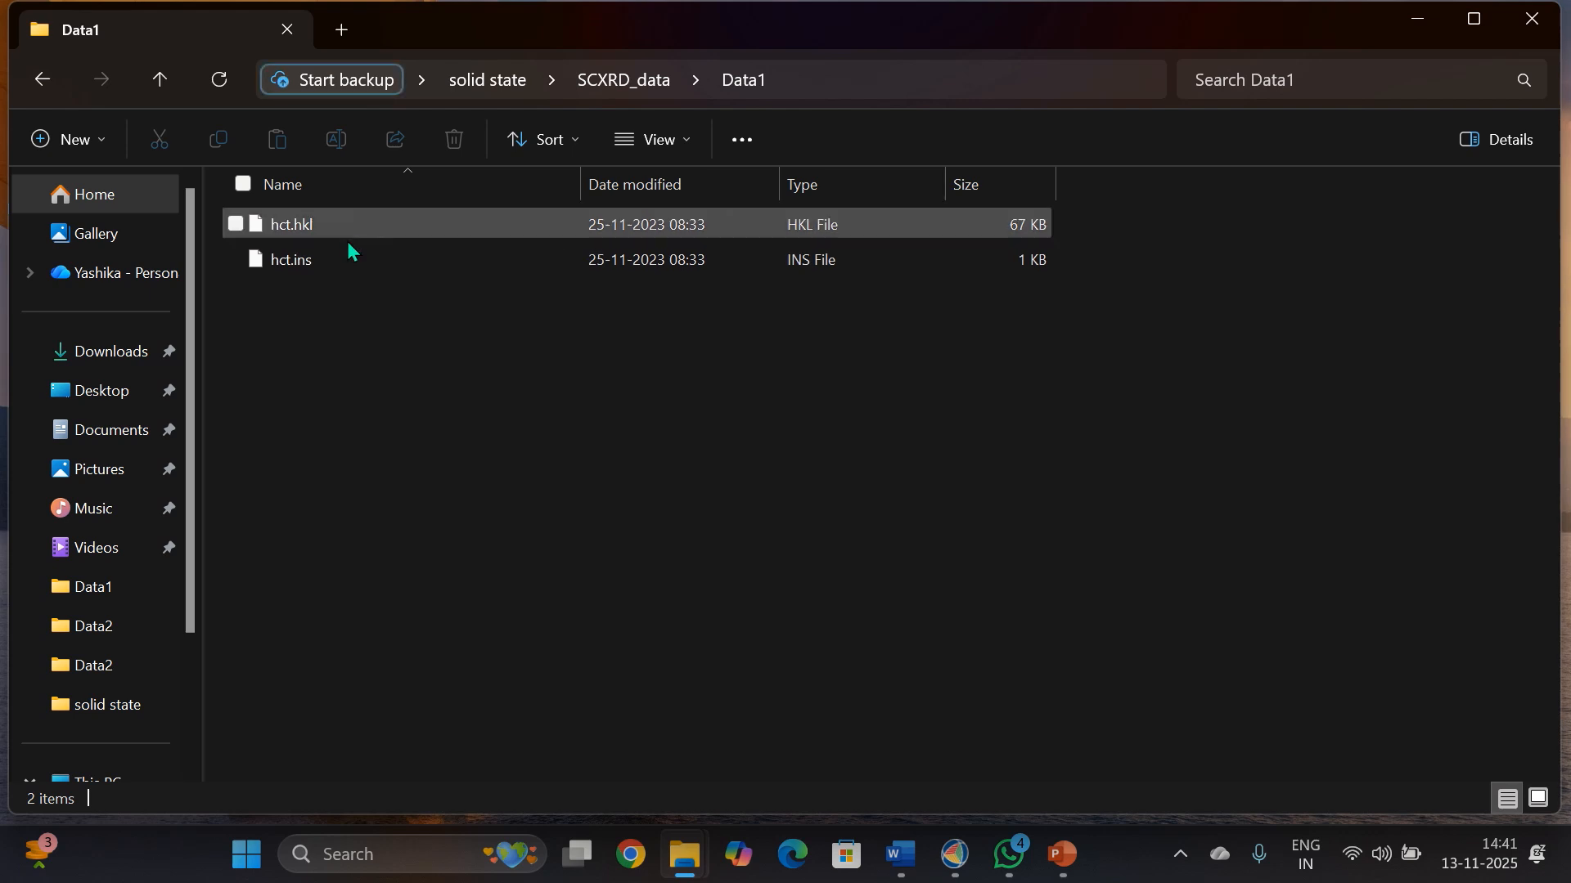
pyautogui.click(378, 234)
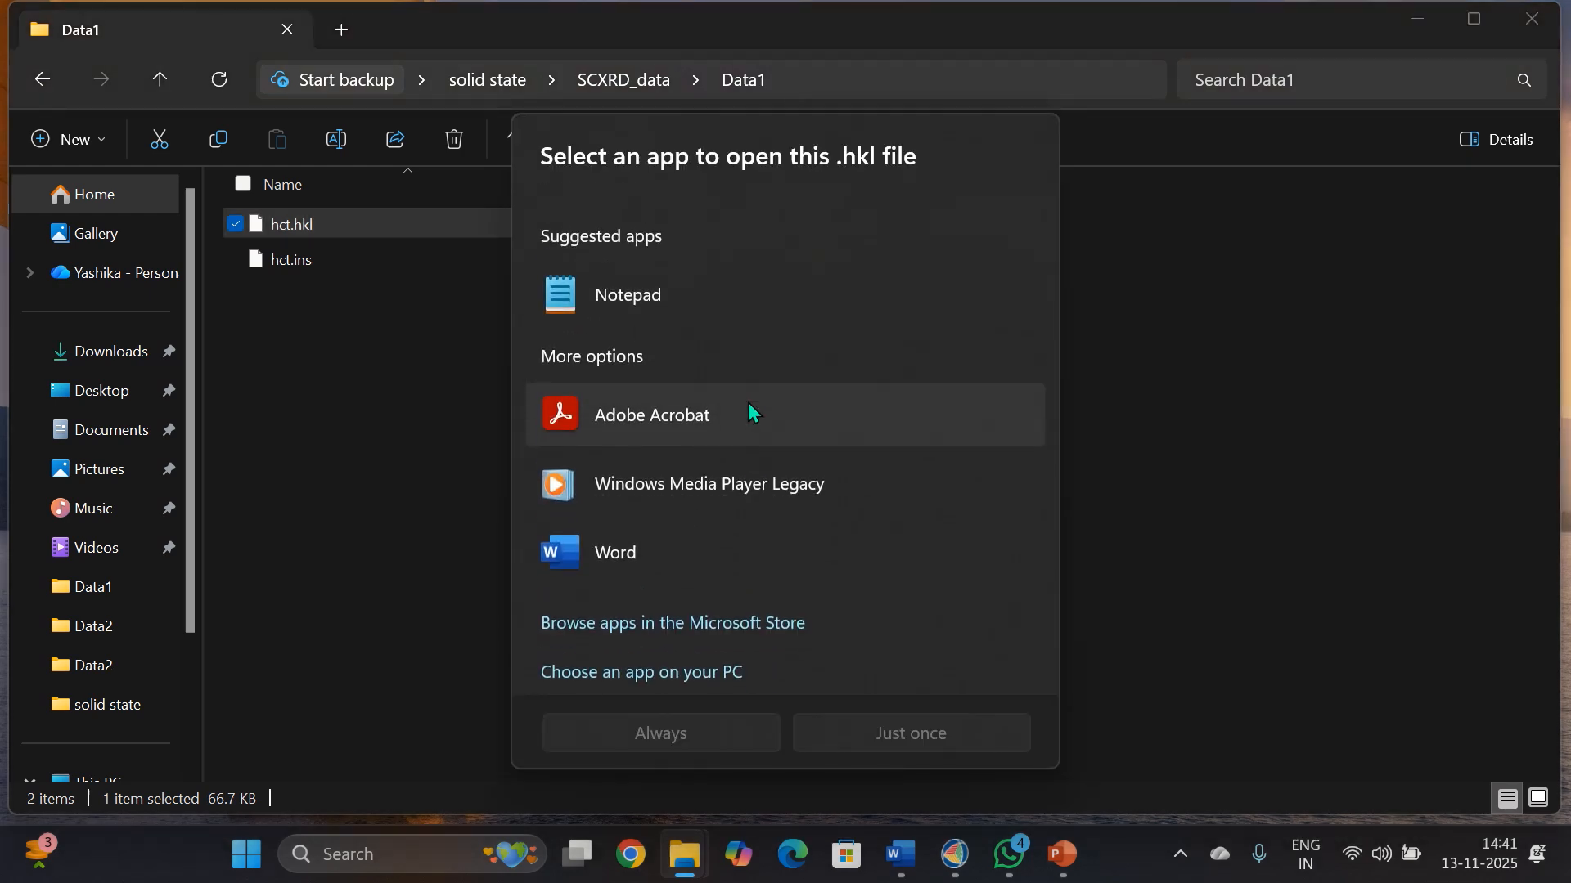
pyautogui.click(1222, 399)
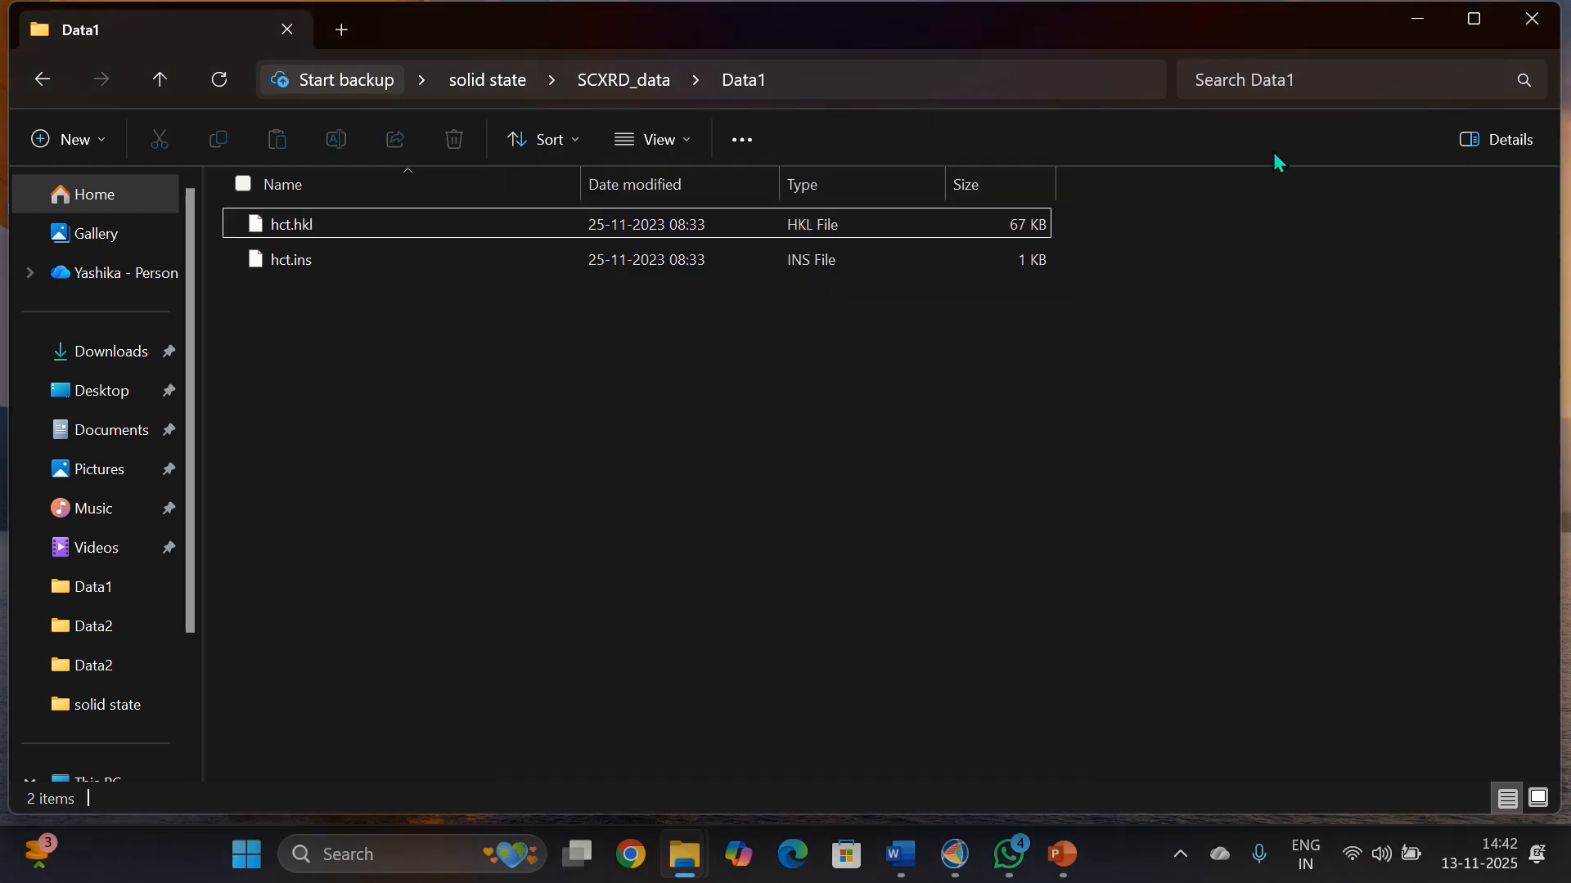
pyautogui.click(1416, 25)
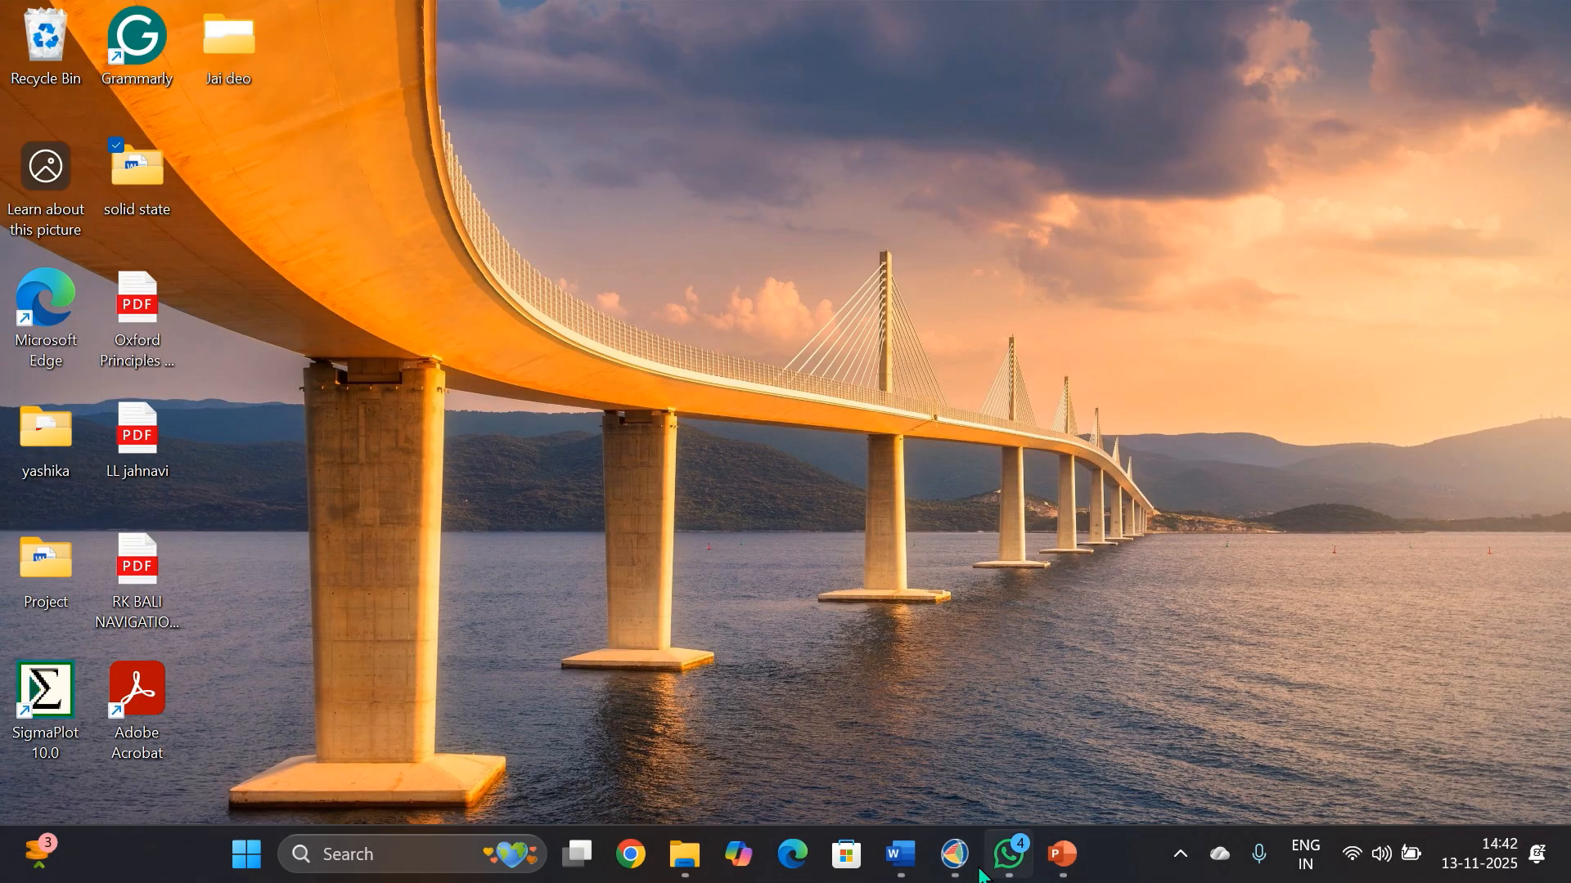
# Switch to Olex2 and highlight the R1 value of the loaded RMAL structure
pyautogui.click(955, 855)
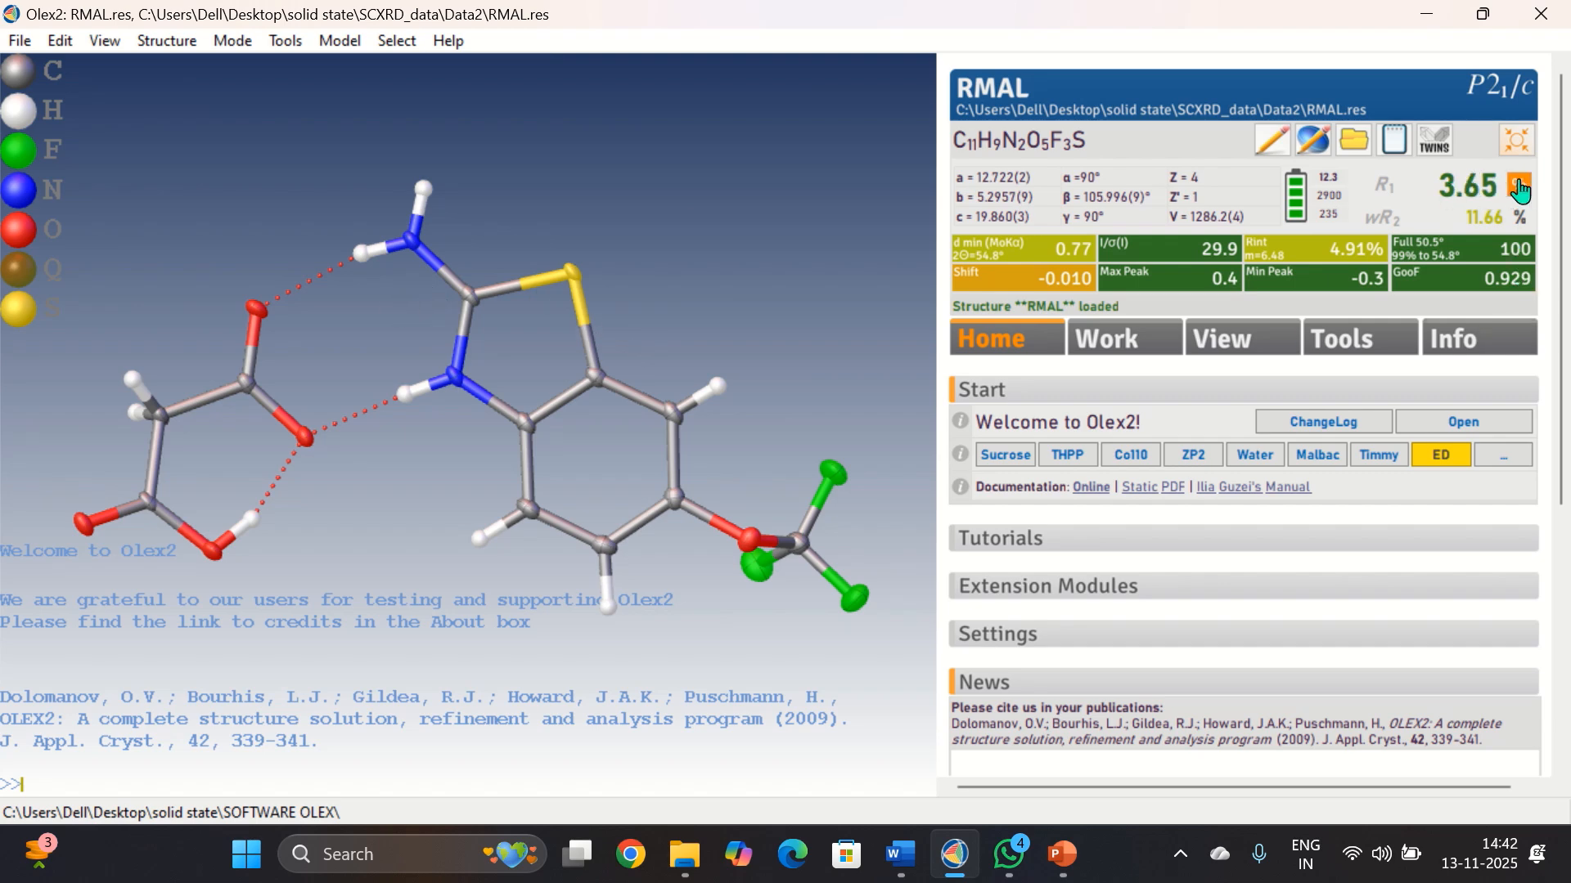
pyautogui.moveTo(1497, 180); pyautogui.dragTo(1436, 188)
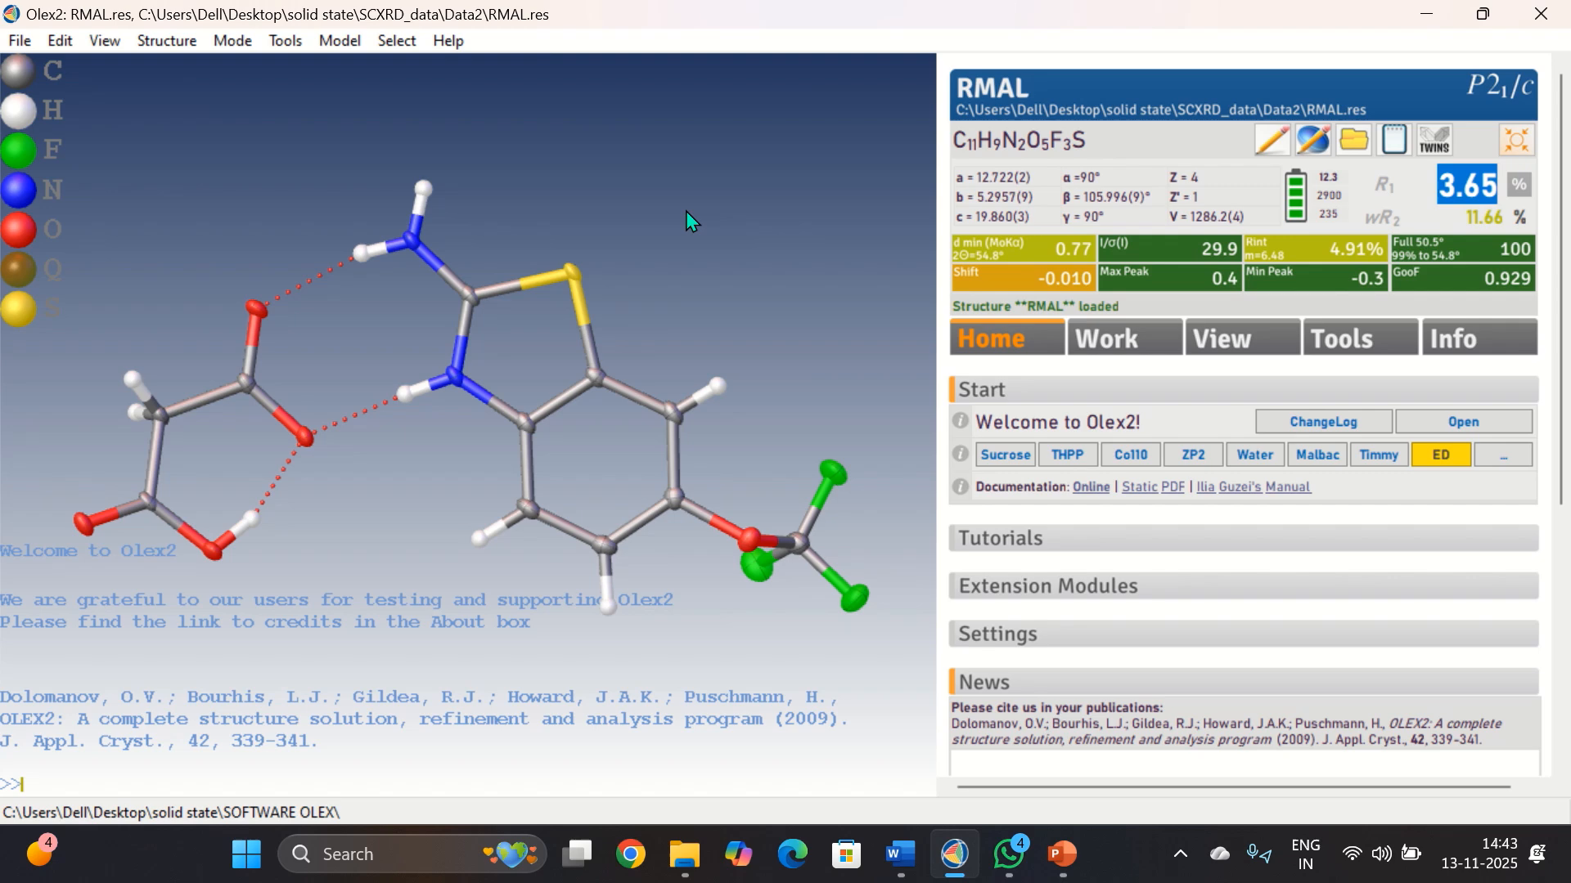
pyautogui.moveTo(679, 12)
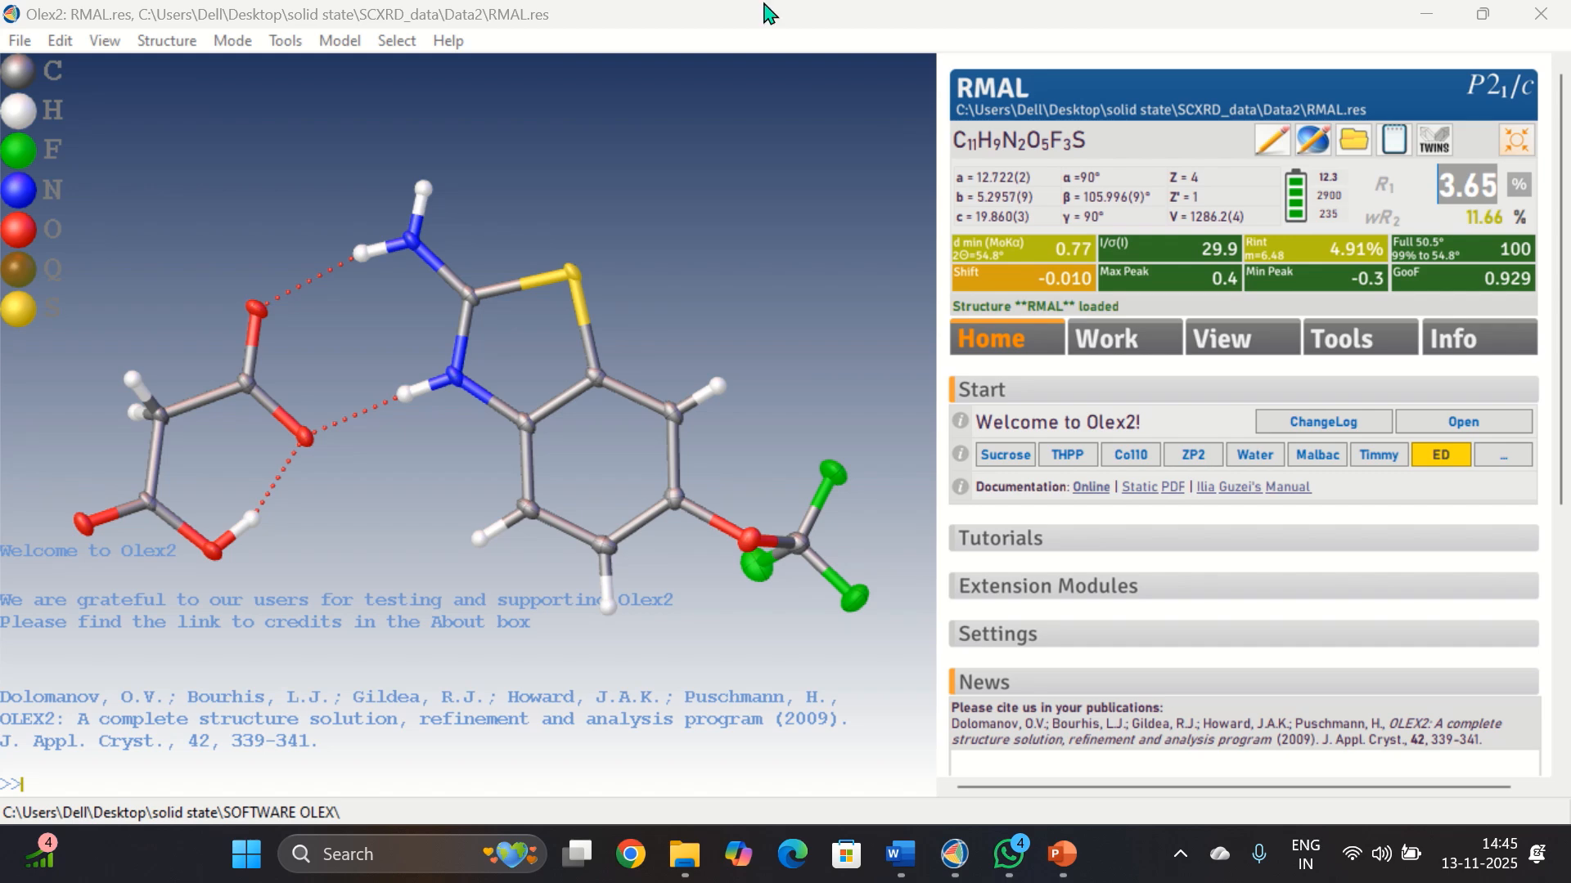
# Open RMAL.hkl from the Data2 folder and examine the RMAL molecule from several orientations
pyautogui.click(20, 41)
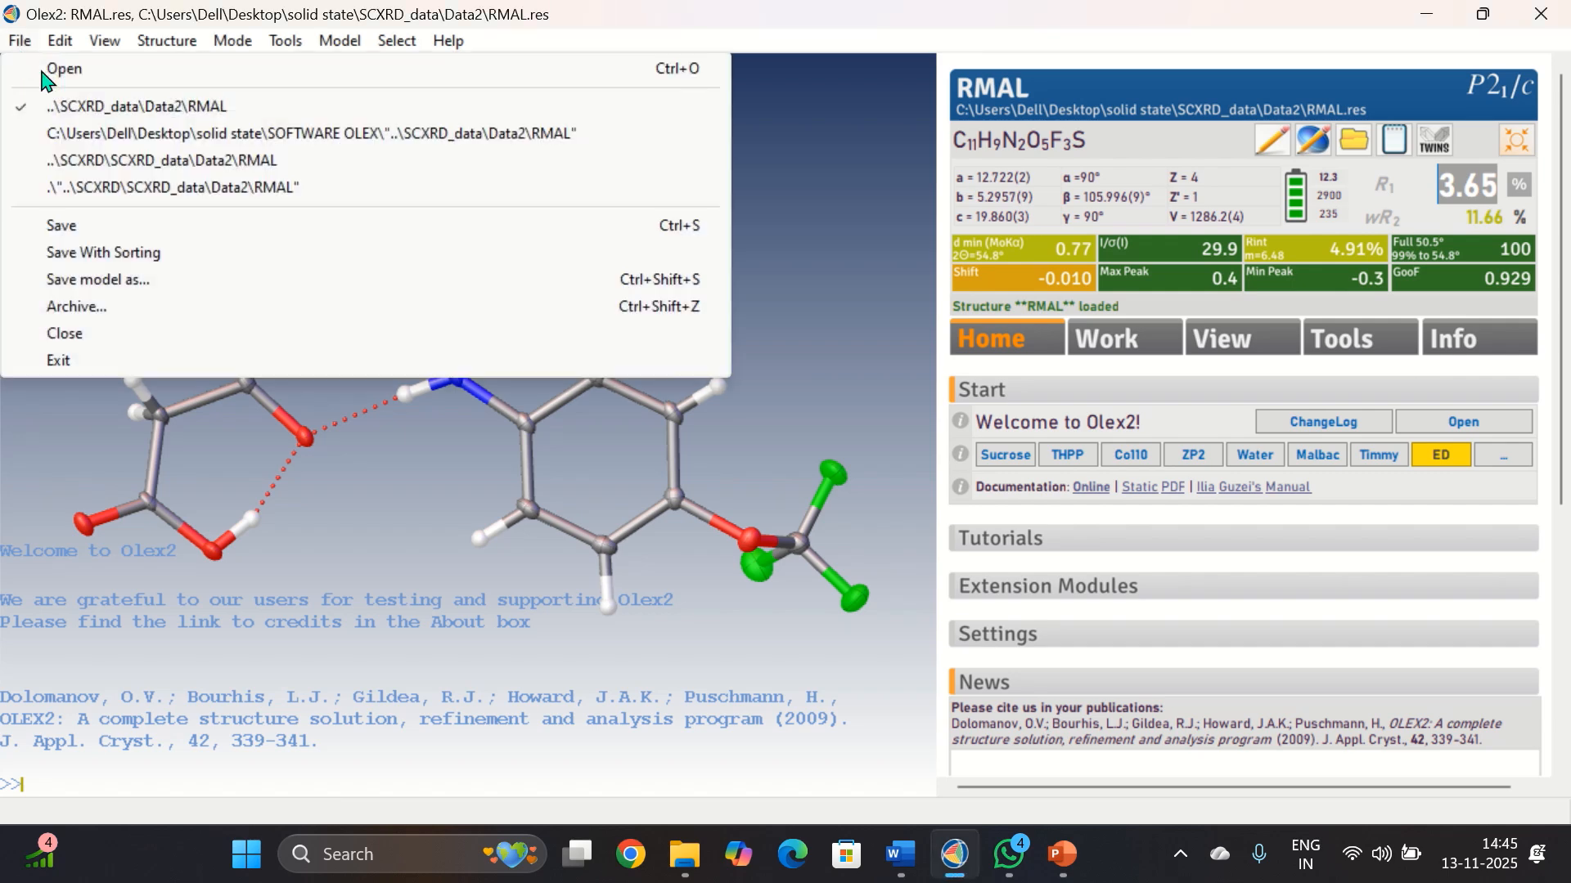
pyautogui.click(77, 72)
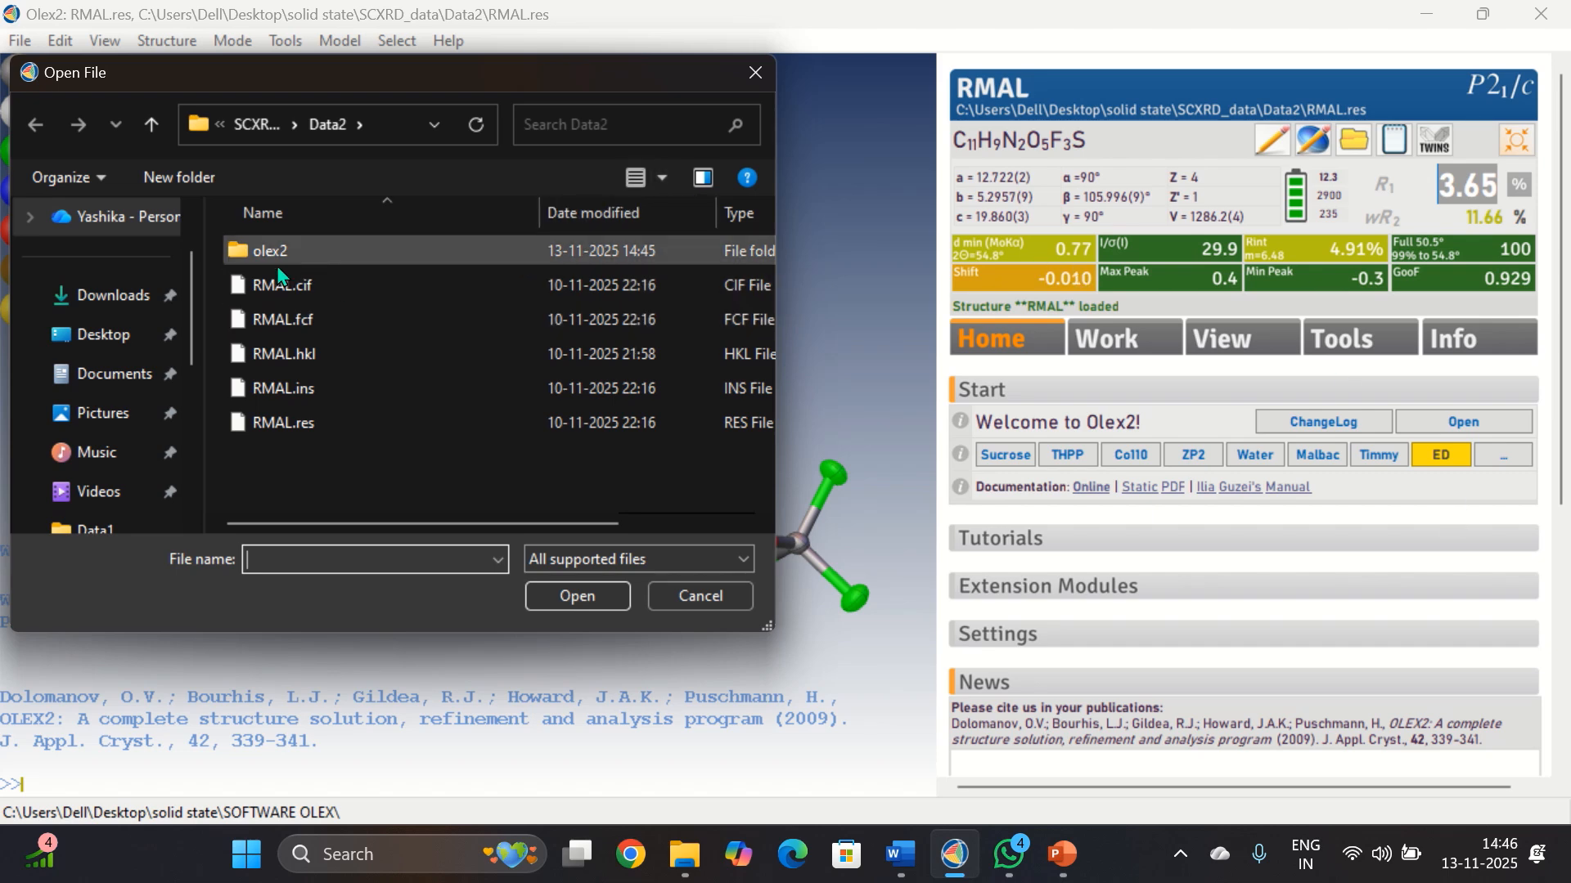
pyautogui.doubleClick(353, 364)
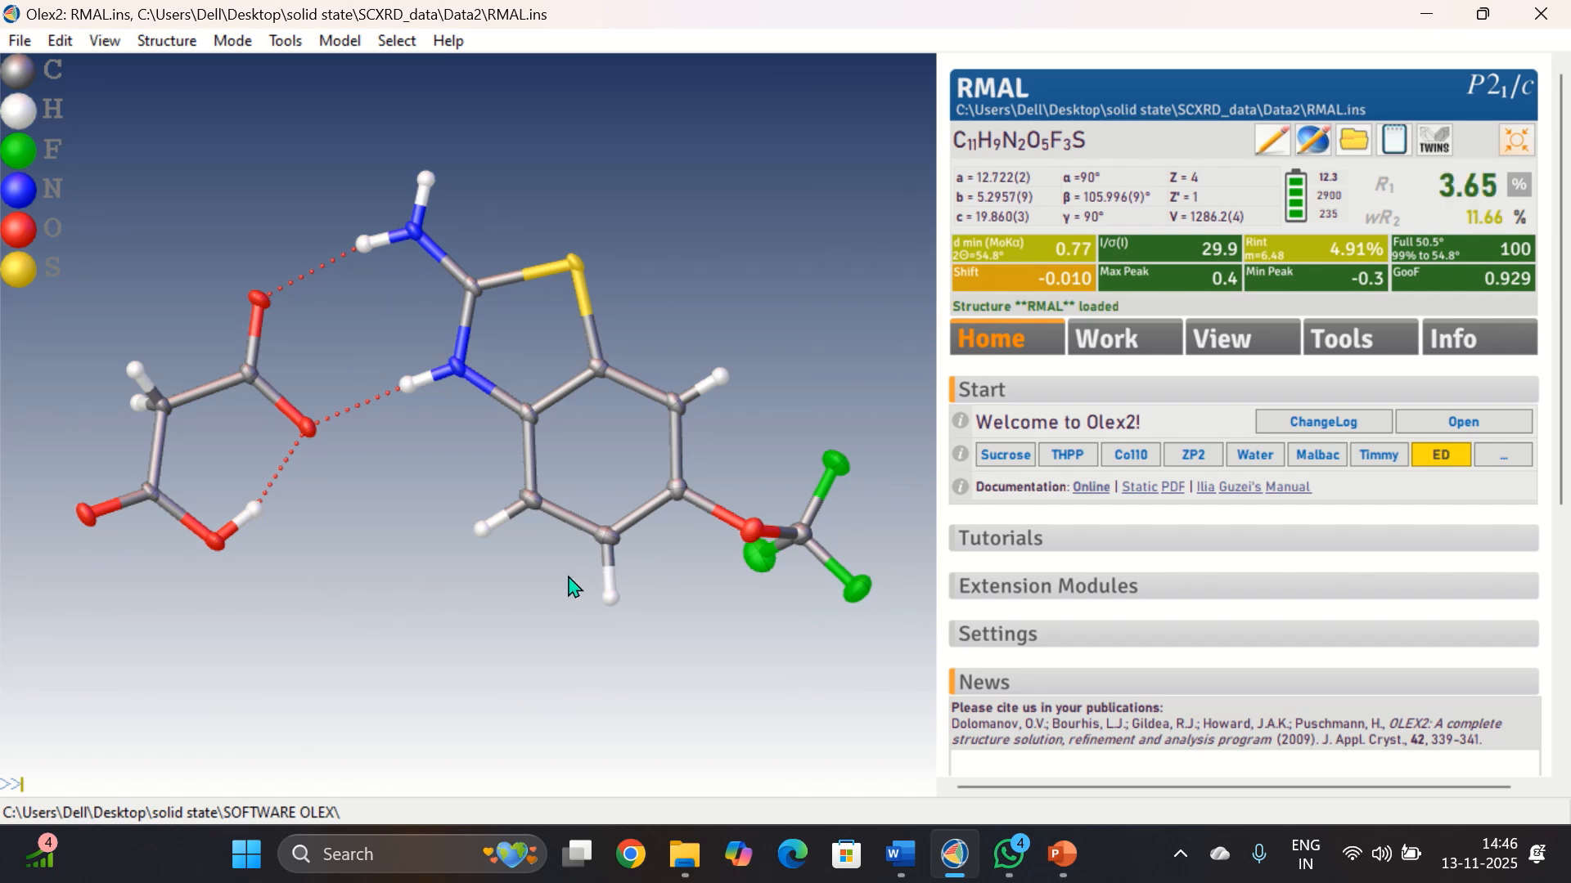
pyautogui.moveTo(473, 623); pyautogui.dragTo(865, 301)
pyautogui.moveTo(670, 468); pyautogui.dragTo(652, 326)
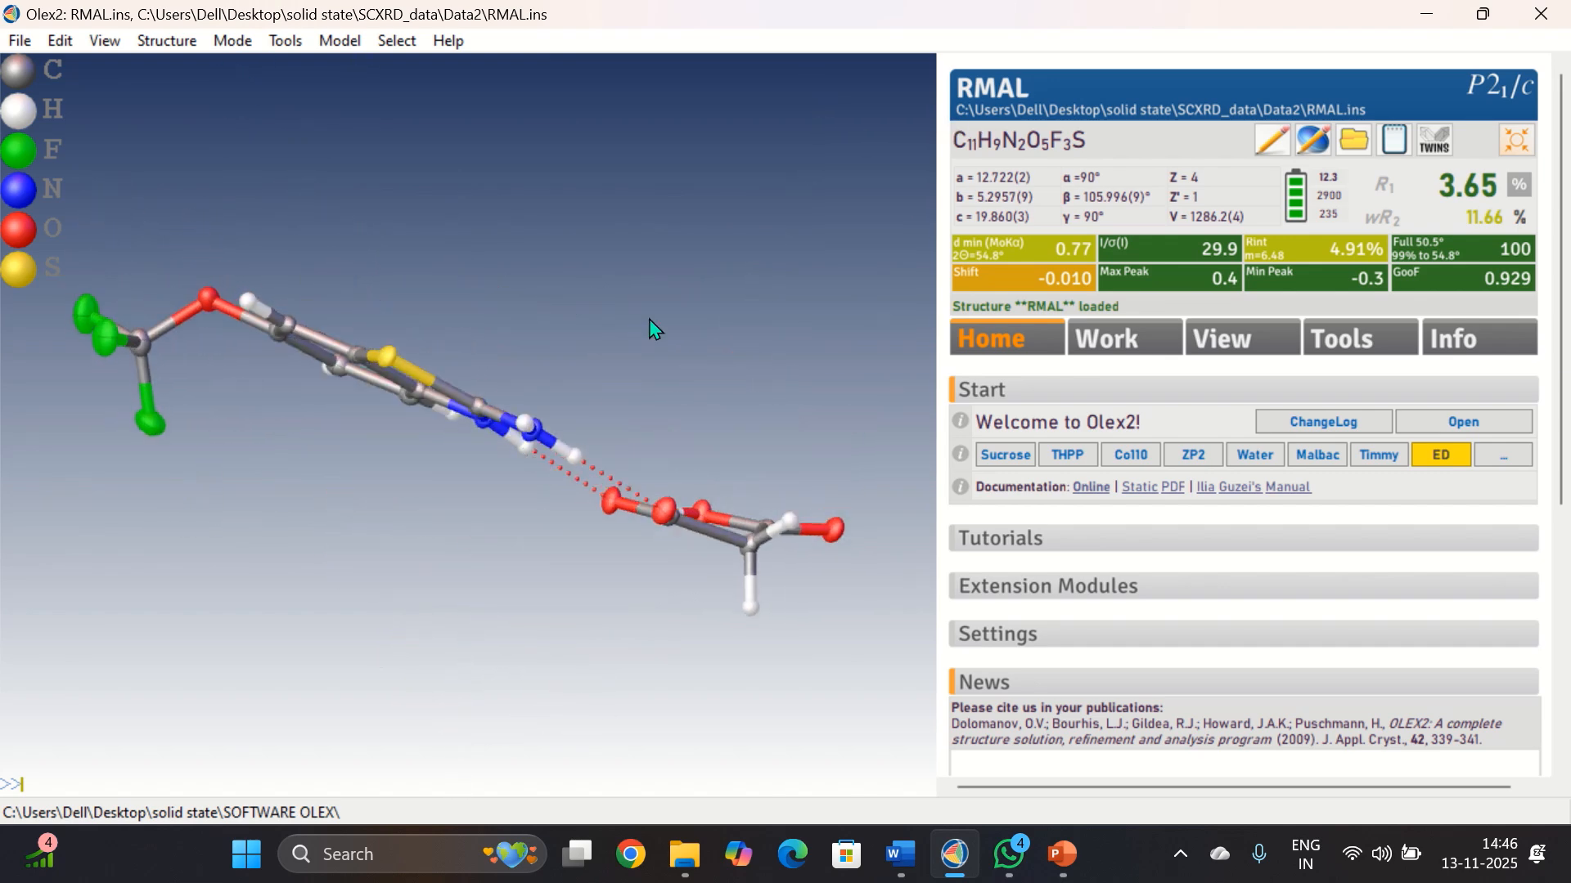
pyautogui.moveTo(589, 396); pyautogui.dragTo(633, 218)
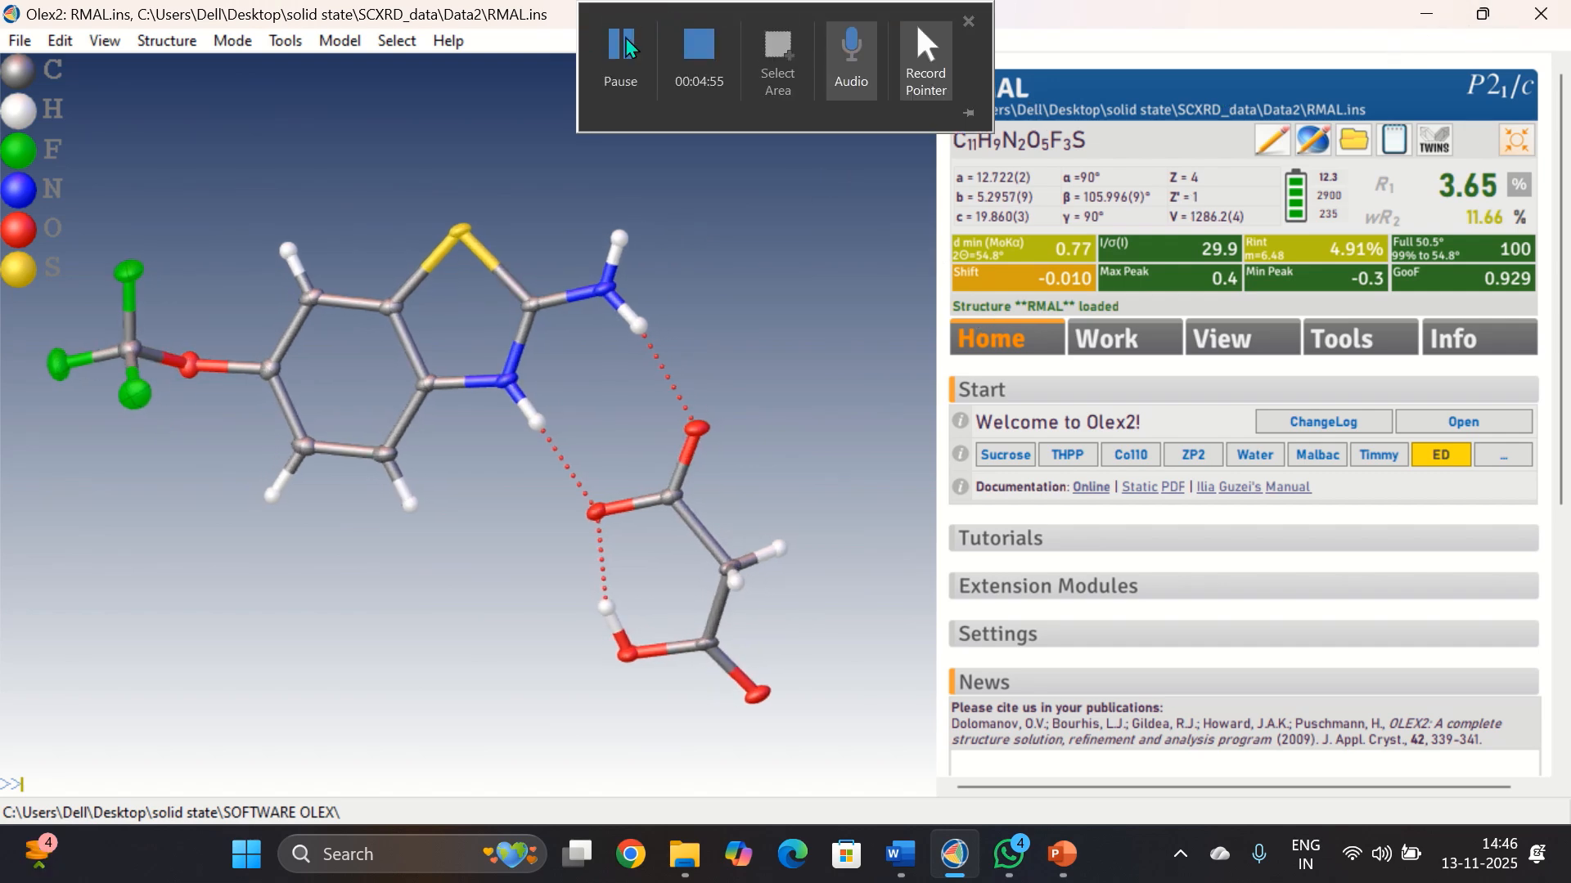
pyautogui.click(626, 47)
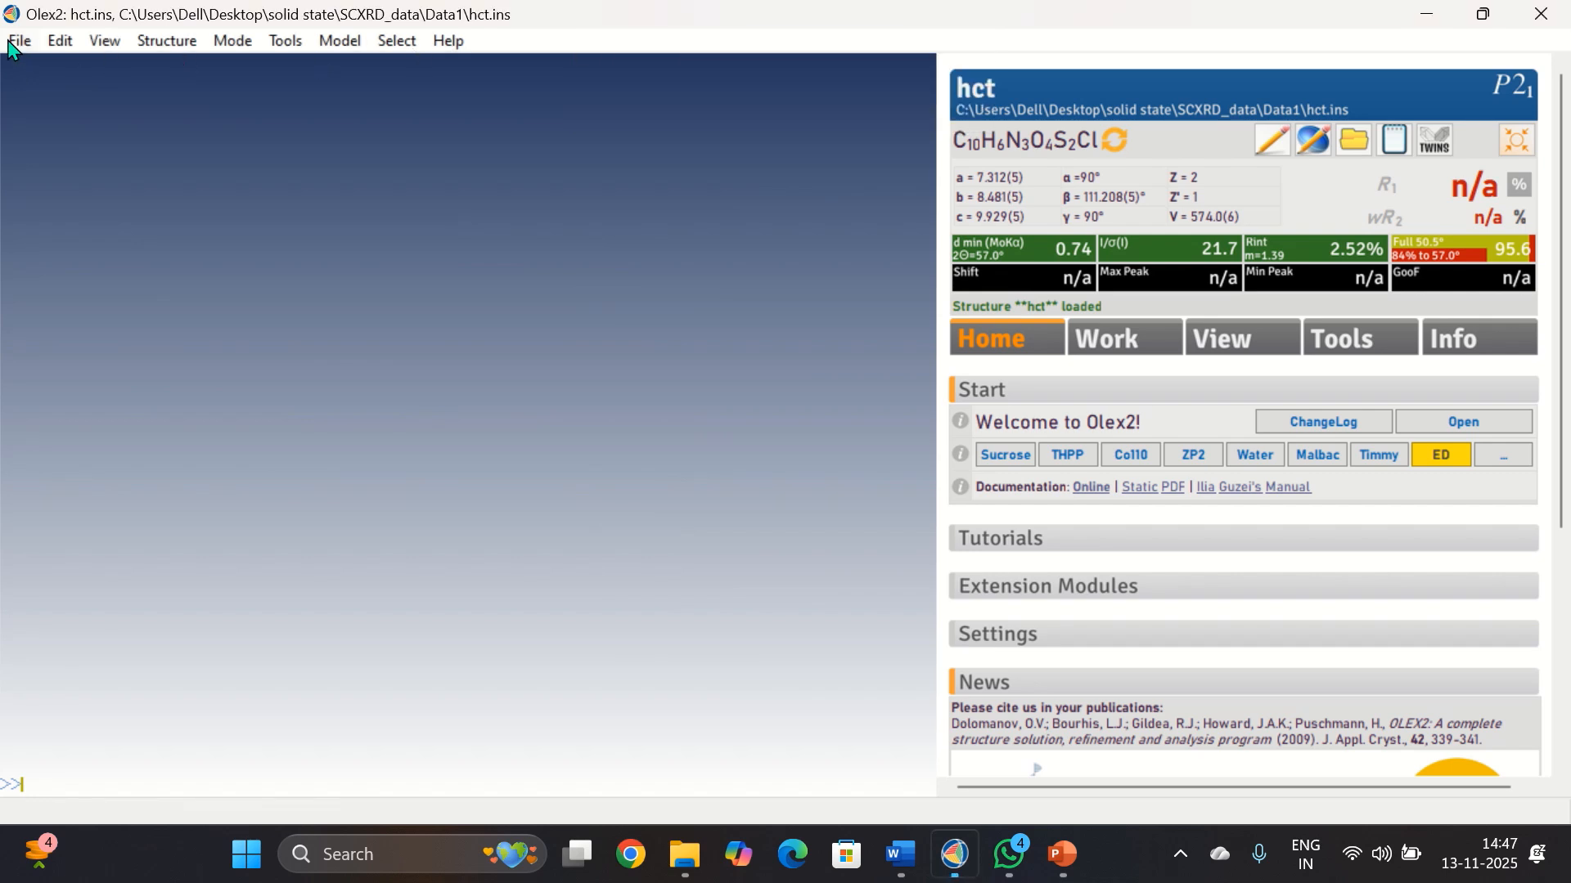
# Open the hct.hkl reflection file from the Data1 folder
pyautogui.click(12, 43)
pyautogui.click(36, 69)
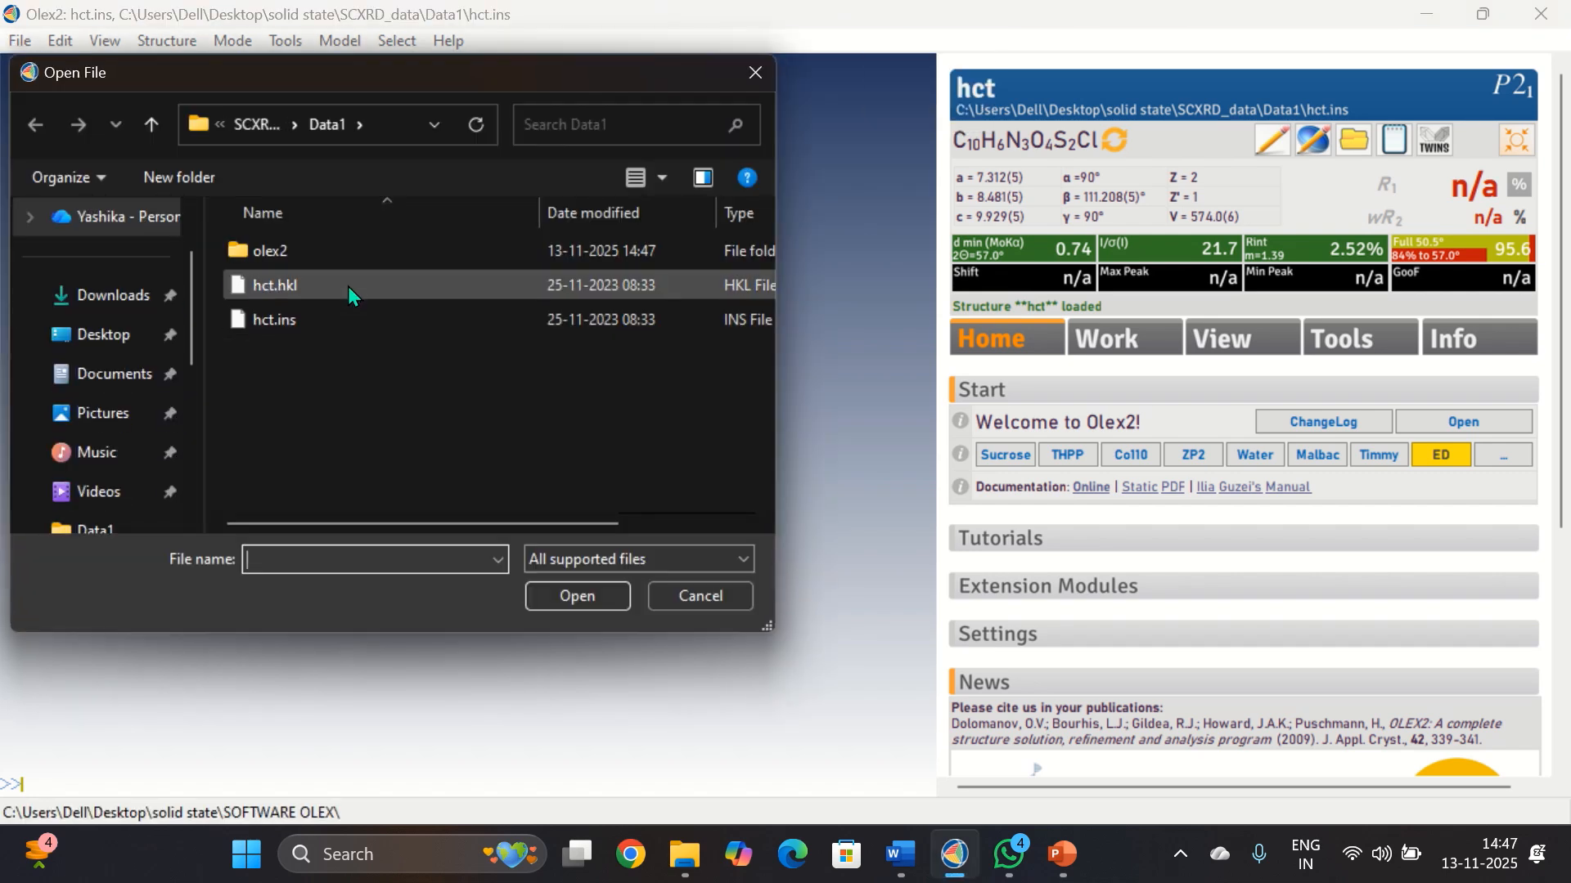
pyautogui.click(351, 283)
pyautogui.doubleClick(350, 283)
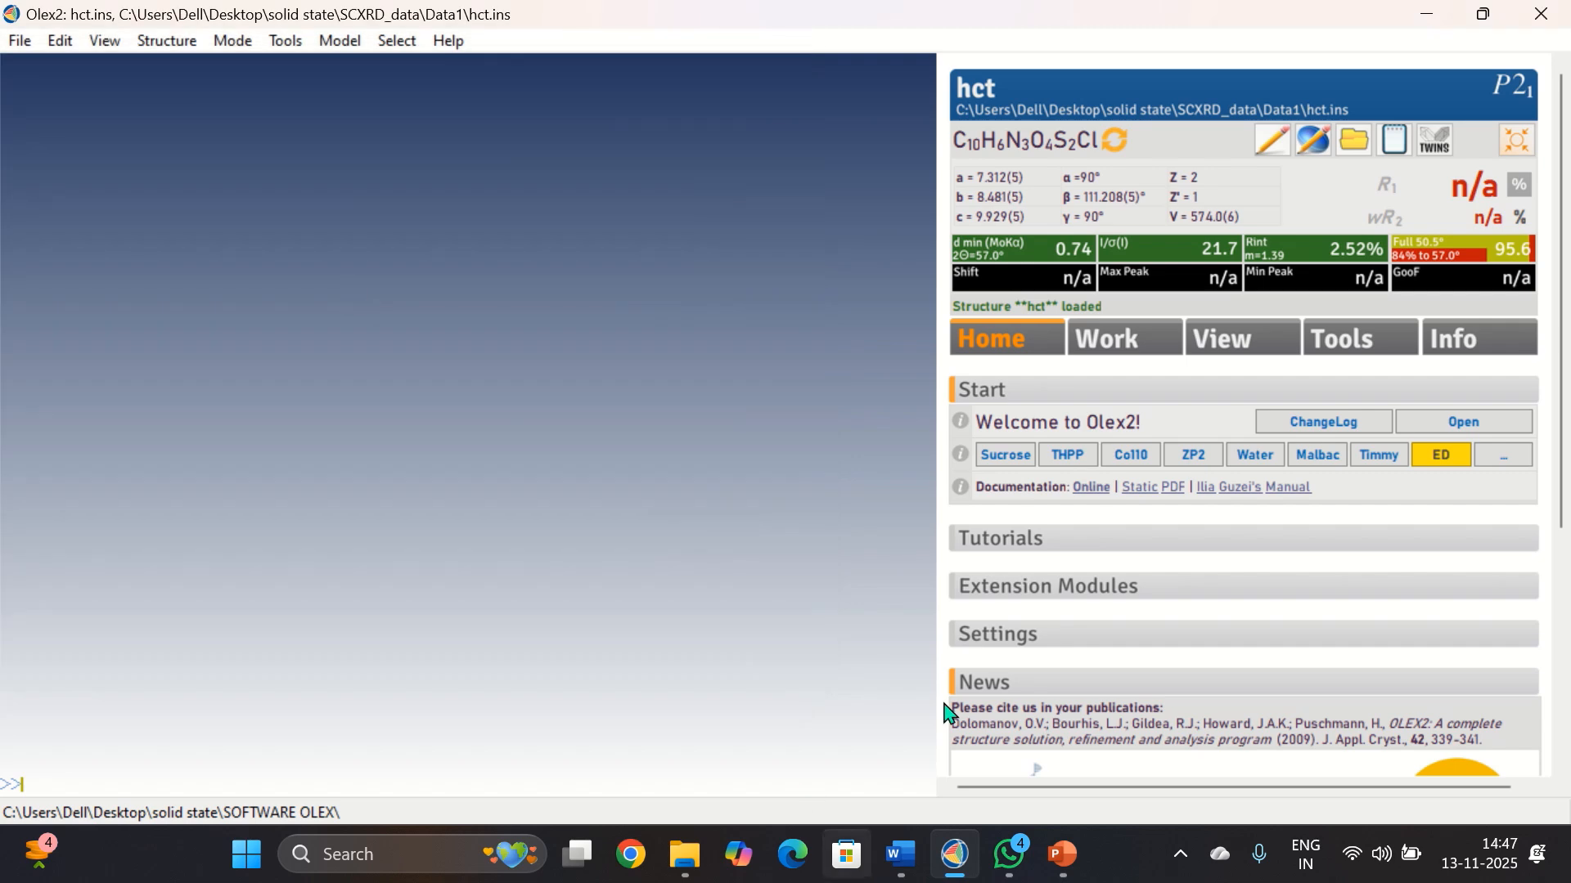
# Solve the hct structure with ShelXT and orient the solved molecule face-on
pyautogui.click(1123, 360)
pyautogui.click(1009, 379)
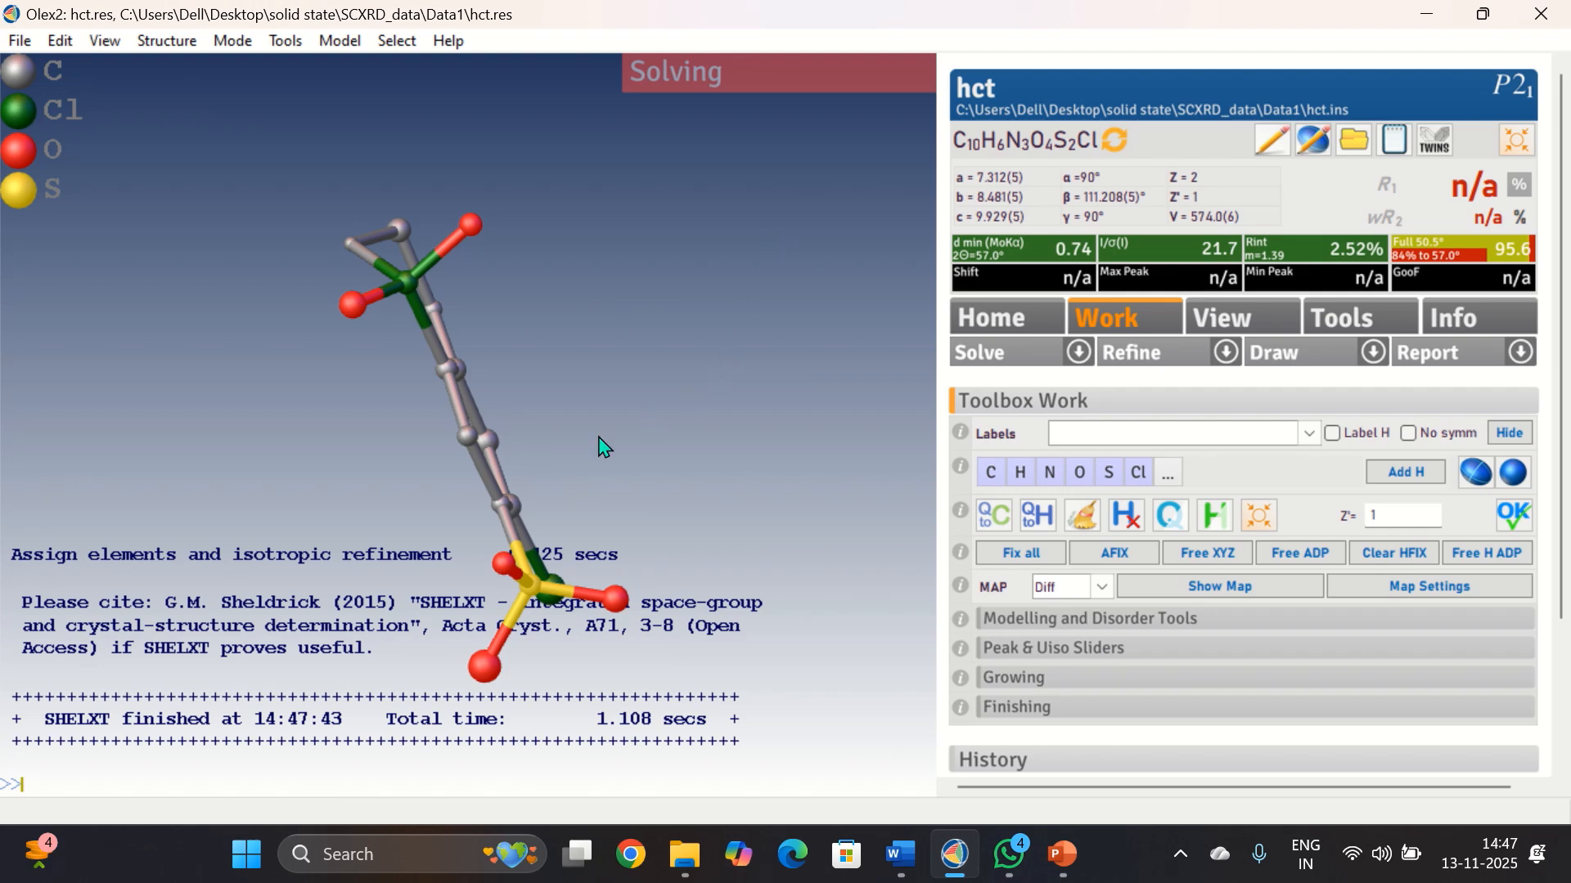
pyautogui.moveTo(561, 519); pyautogui.dragTo(807, 213)
pyautogui.moveTo(440, 331); pyautogui.dragTo(439, 407)
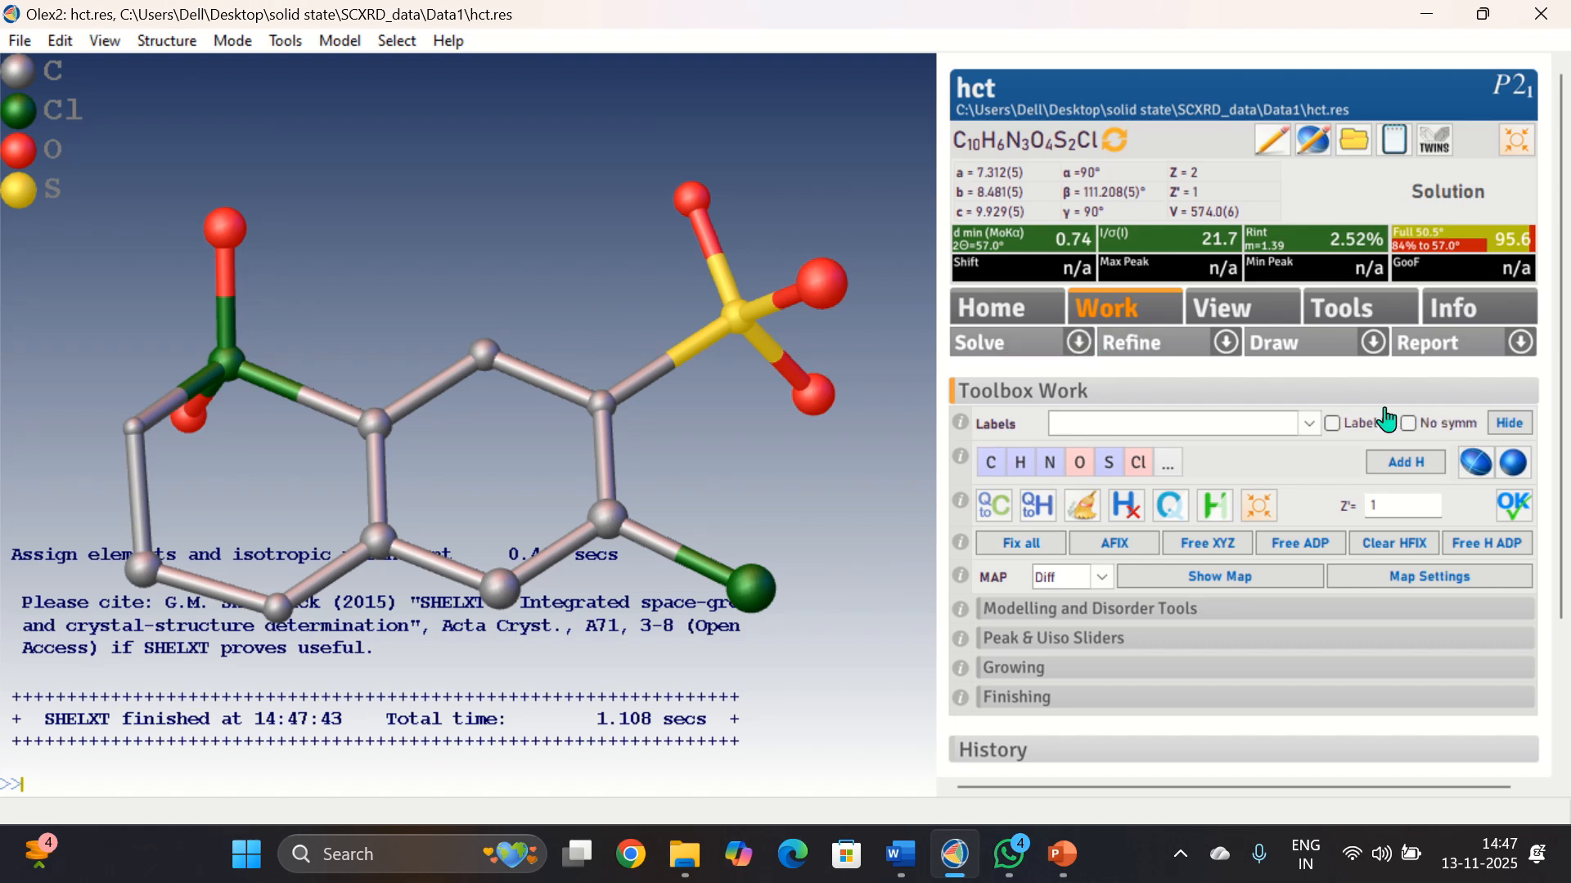
# Expand the structure solution settings and refine the ShelXT model of hct, checking its R1 value
pyautogui.click(1078, 343)
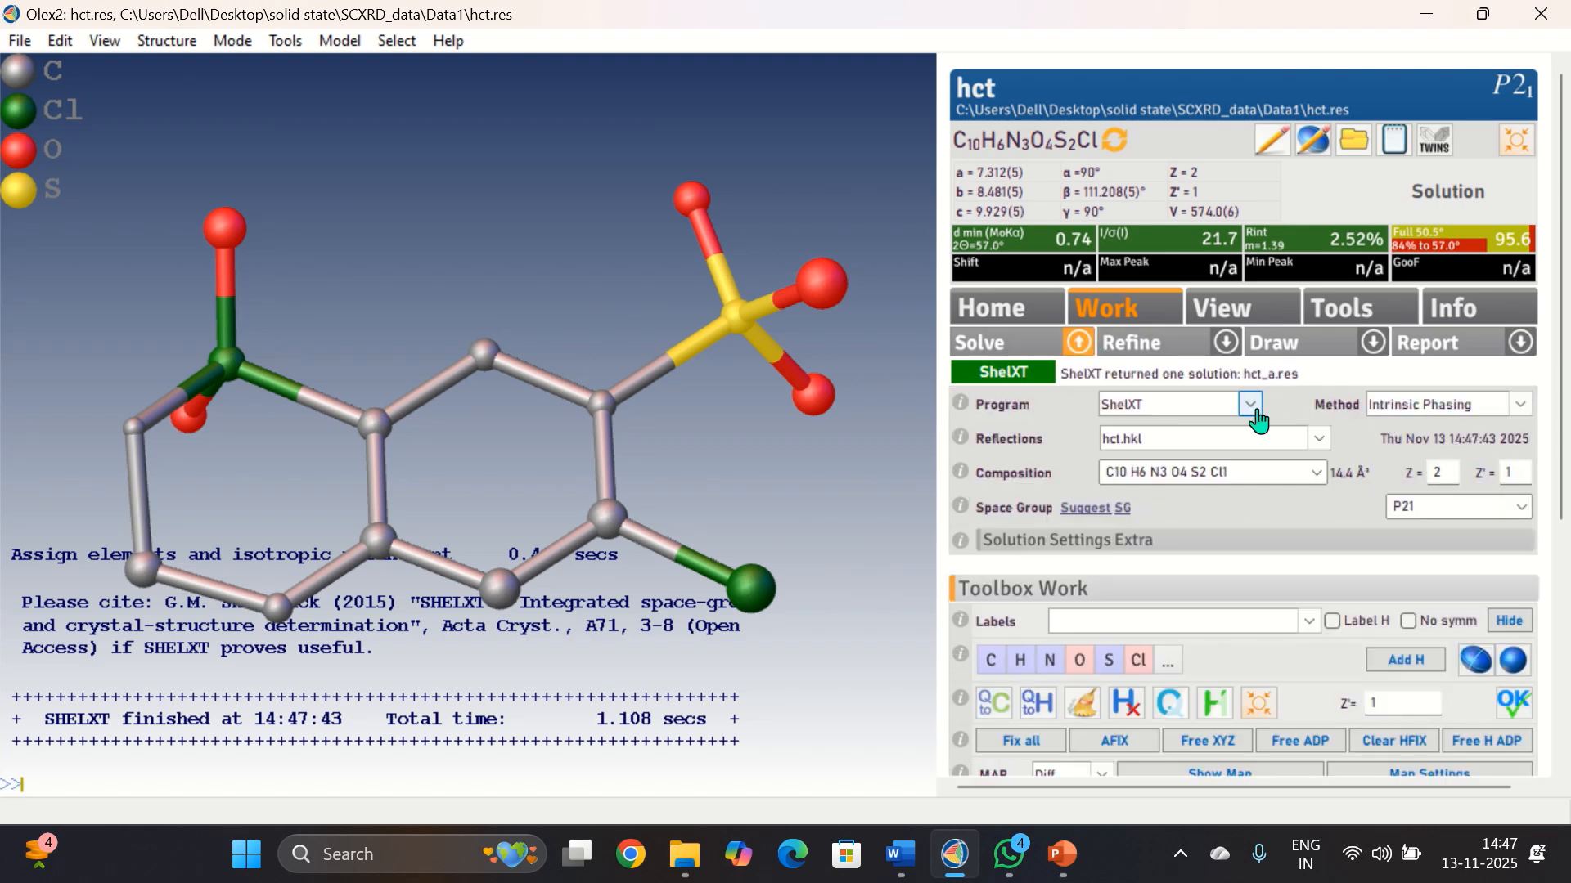
pyautogui.click(1180, 348)
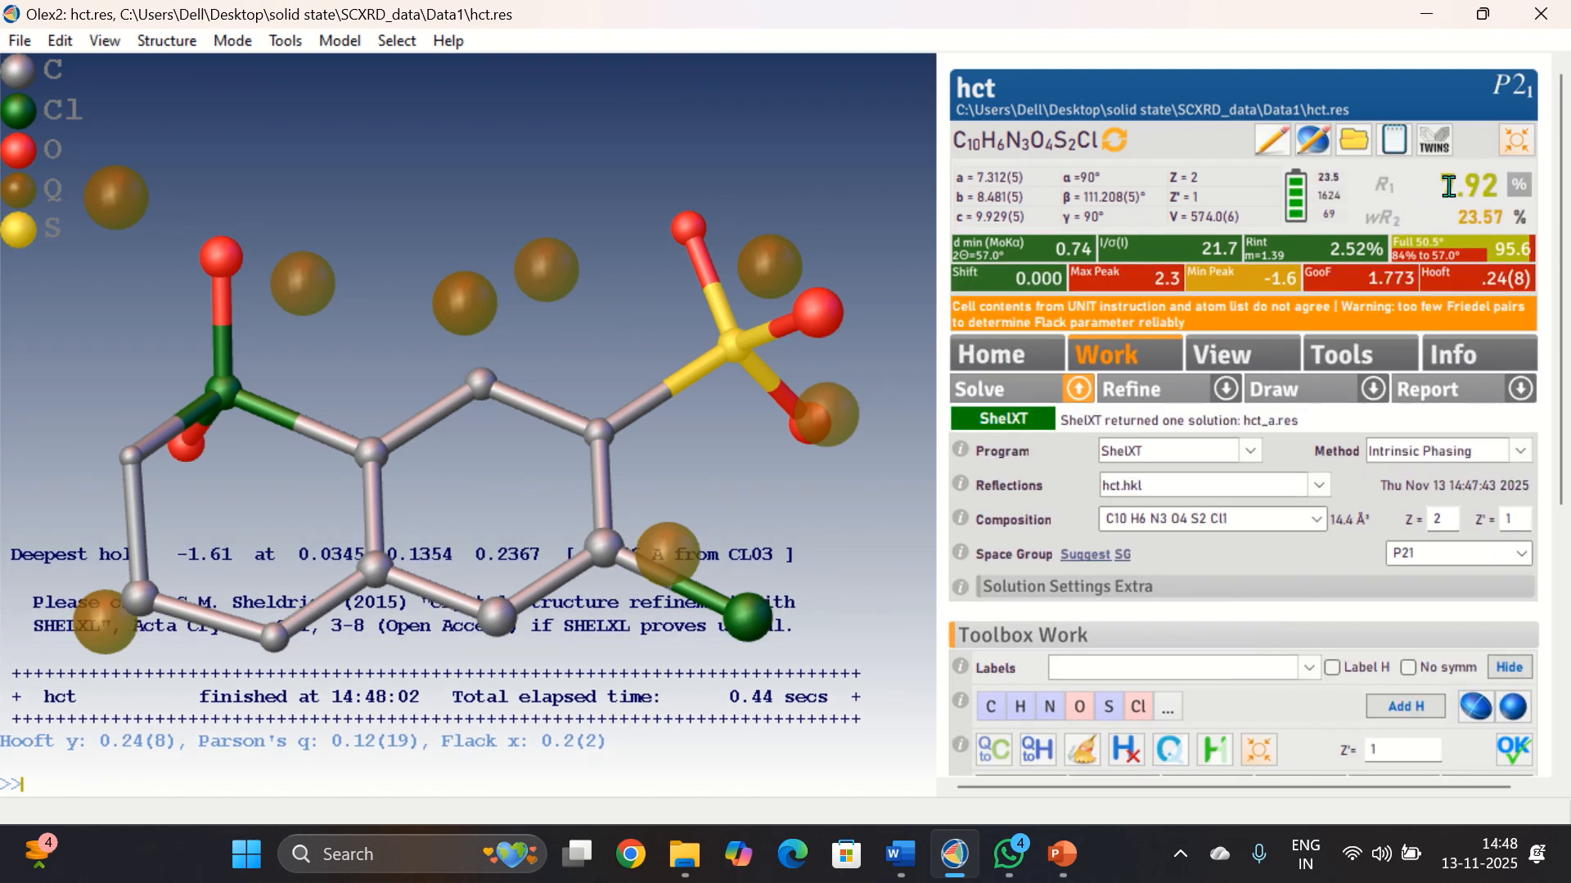
pyautogui.doubleClick(1464, 187)
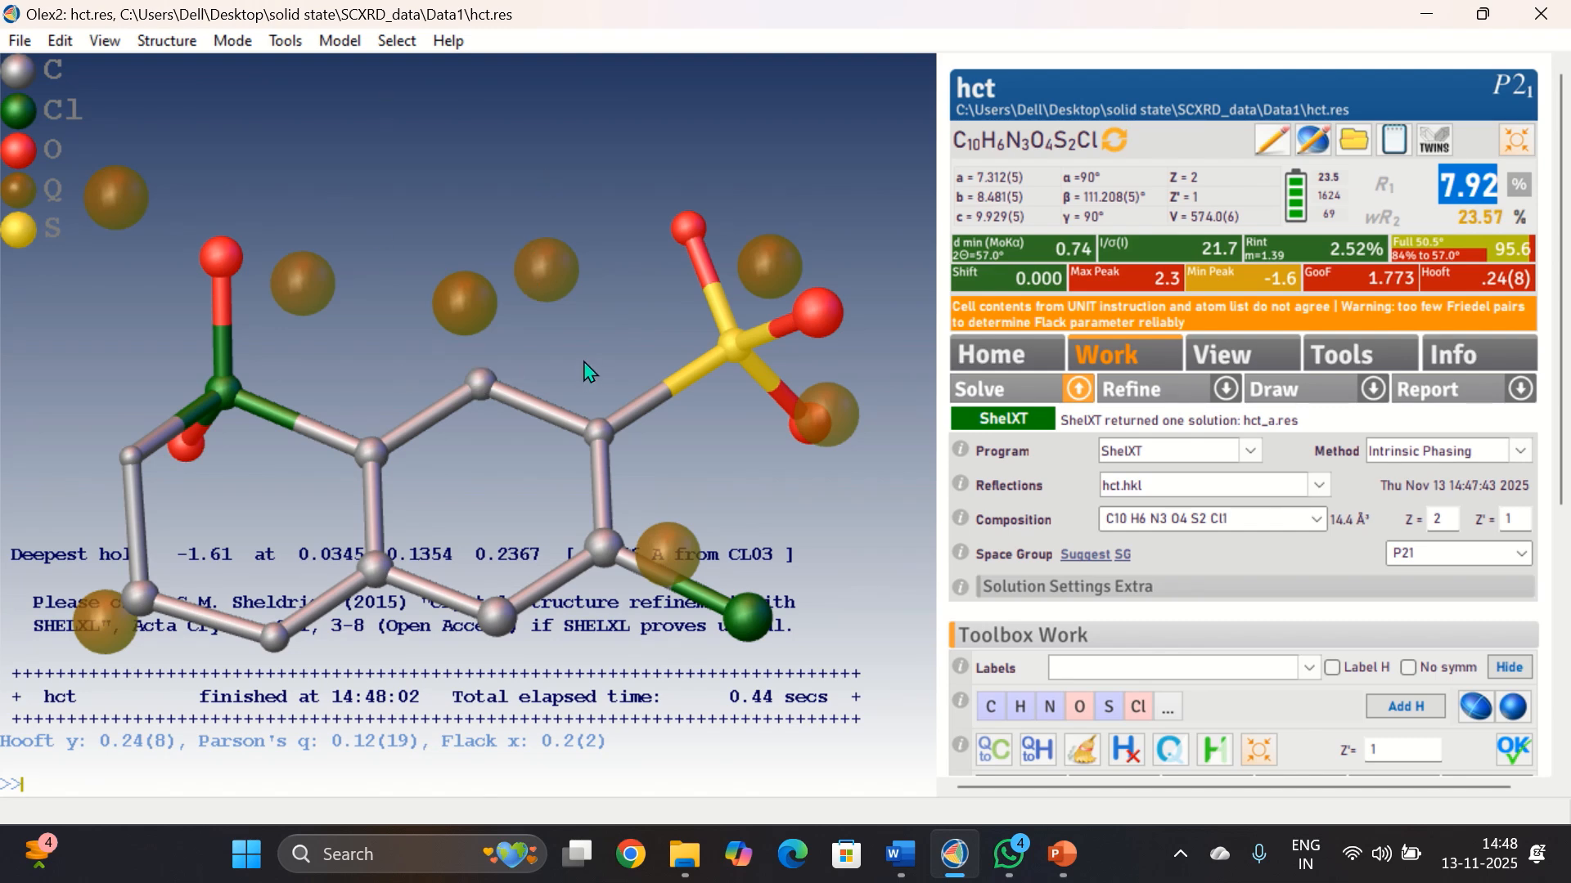
pyautogui.click(840, 191)
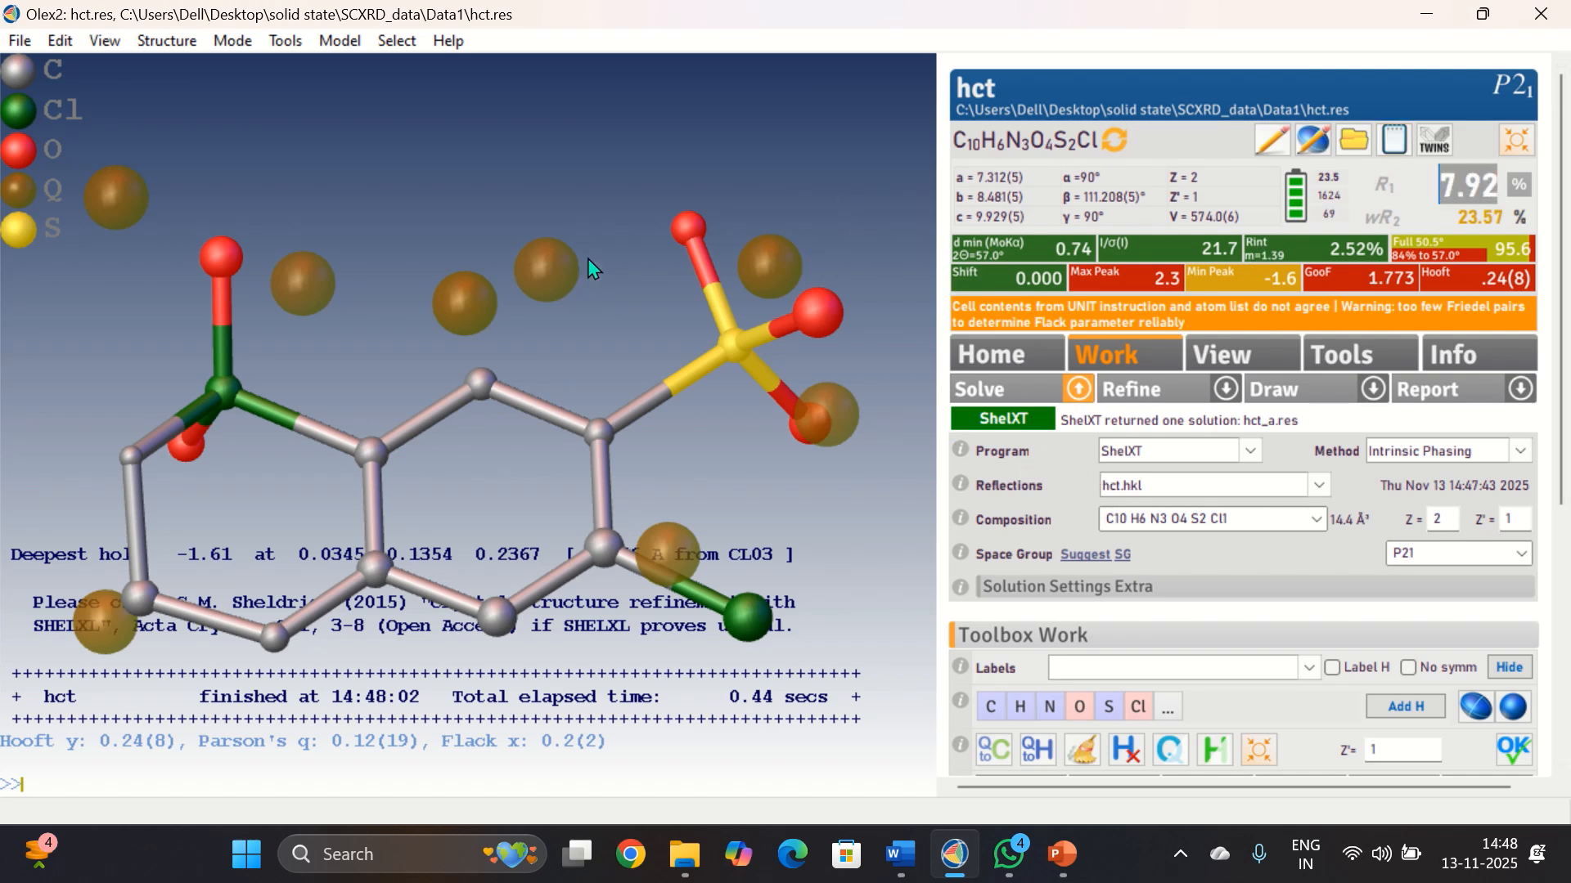
pyautogui.moveTo(597, 27)
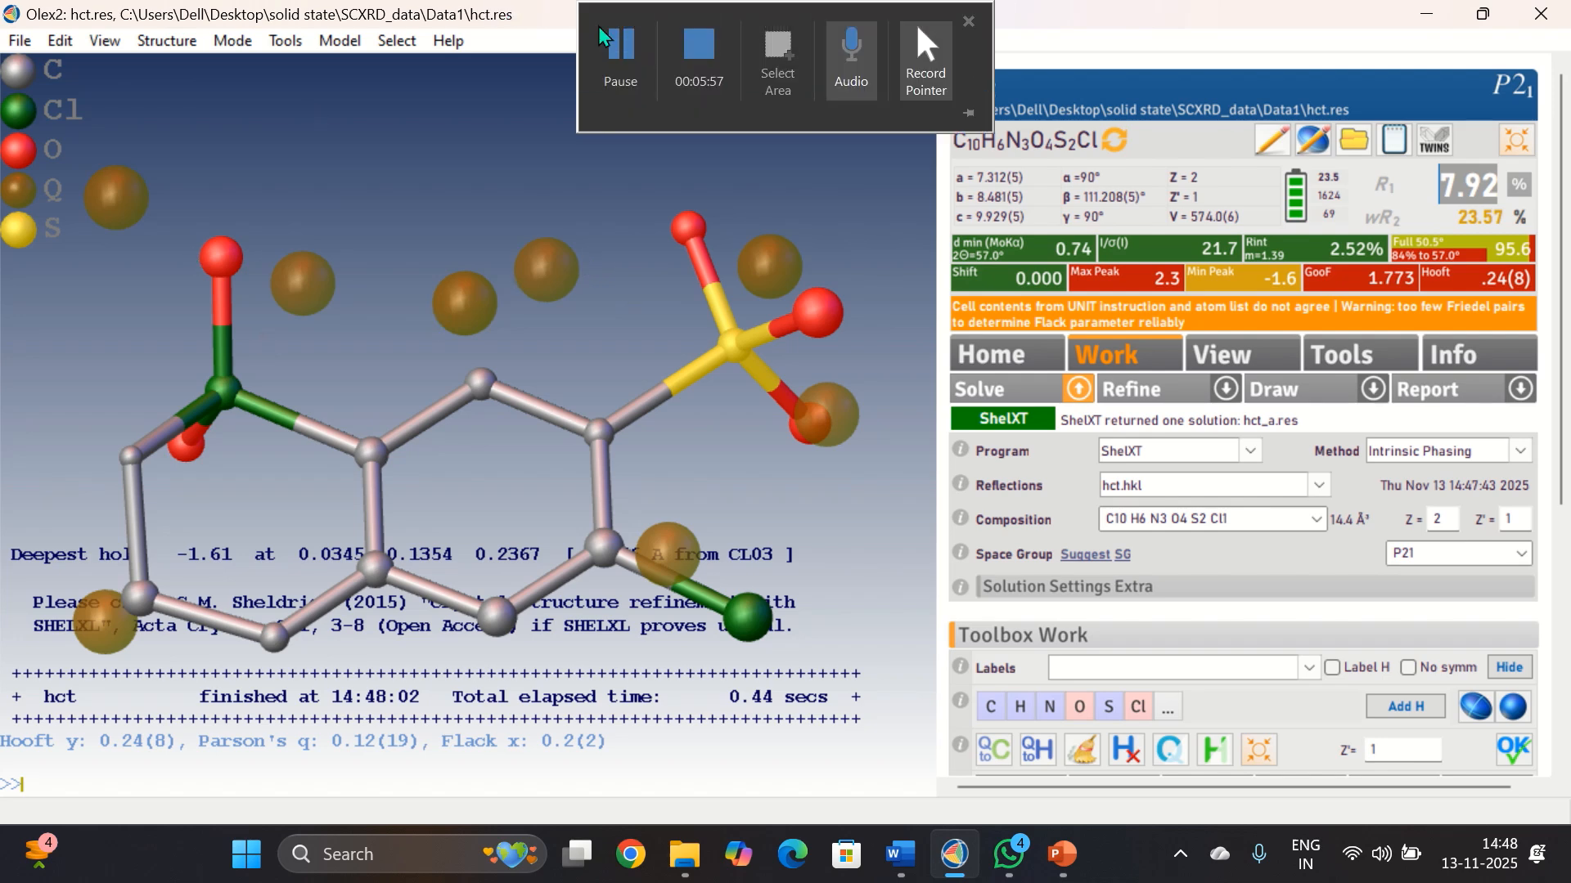
pyautogui.click(613, 71)
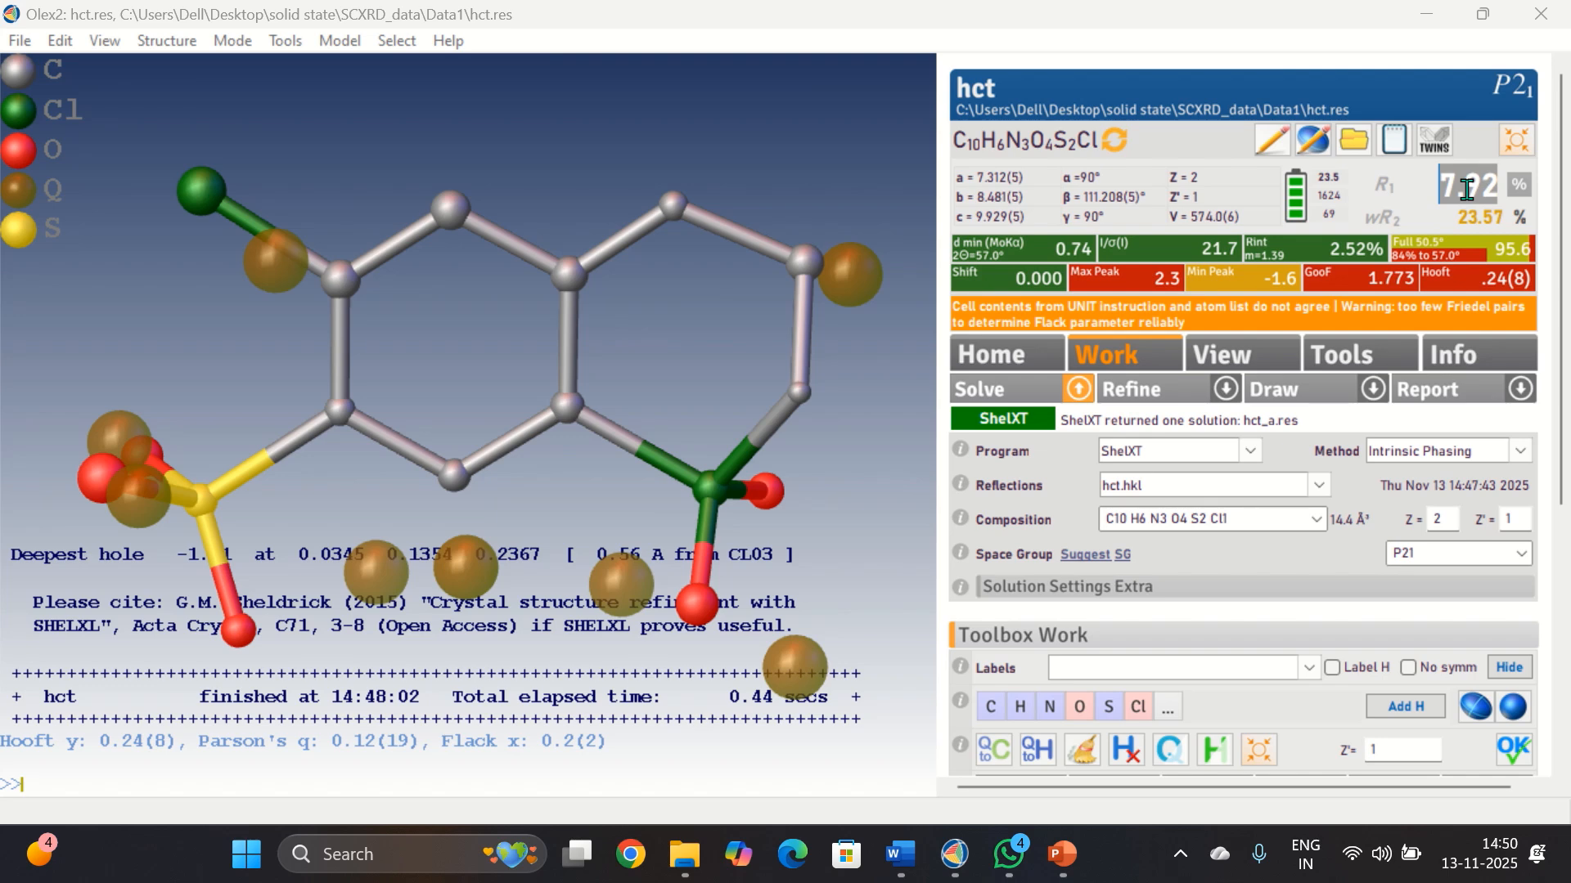
# Set the solution program to ShelXS and solve the hct structure again
pyautogui.click(1249, 455)
pyautogui.click(1231, 490)
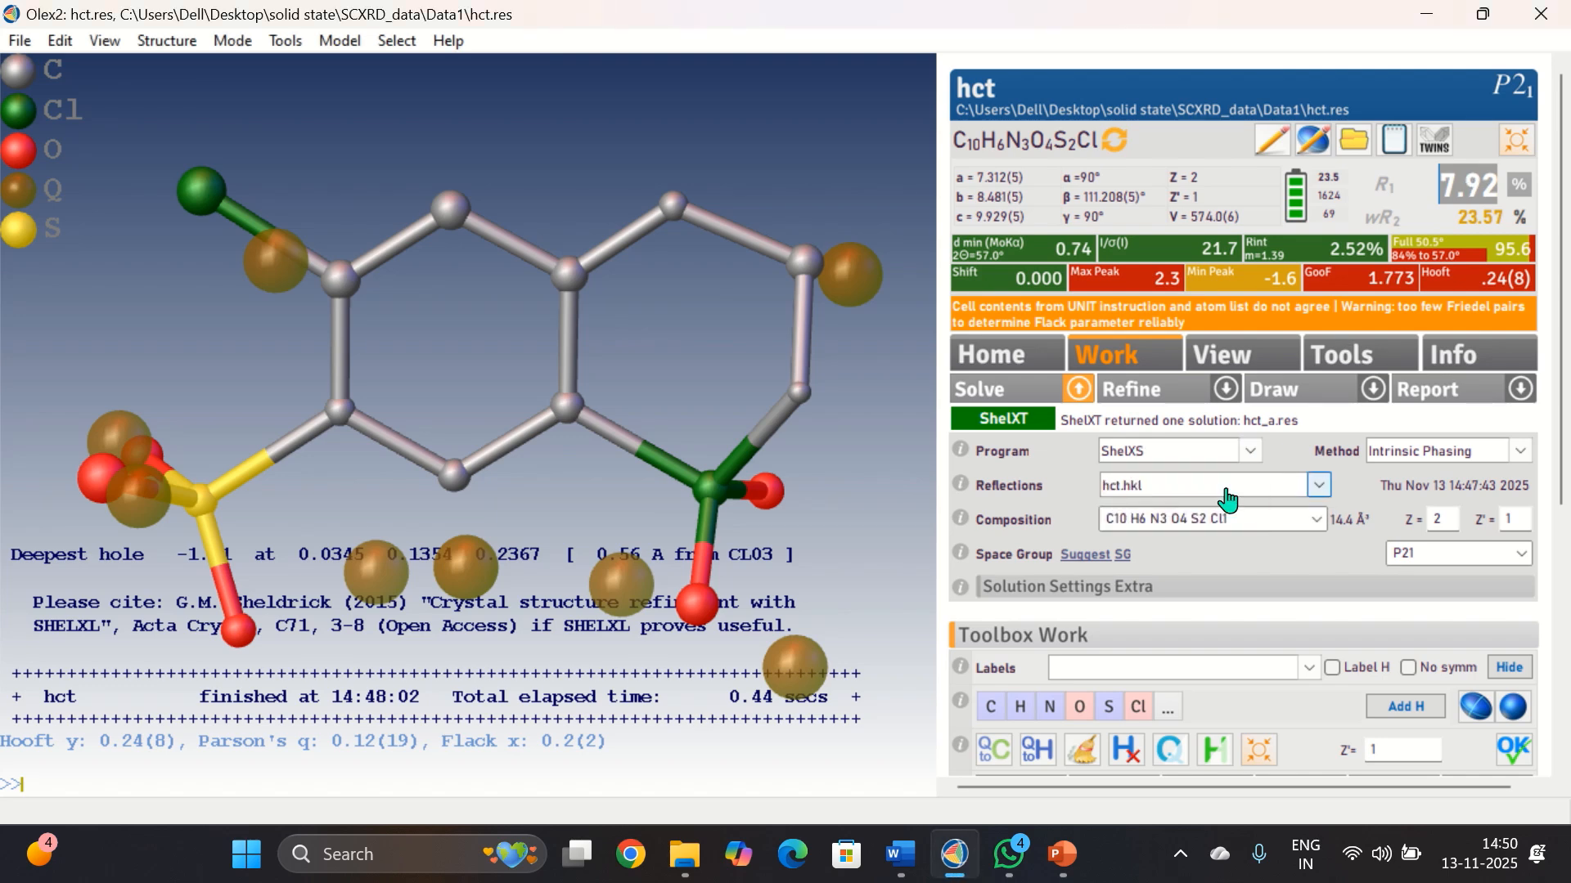
pyautogui.click(1034, 401)
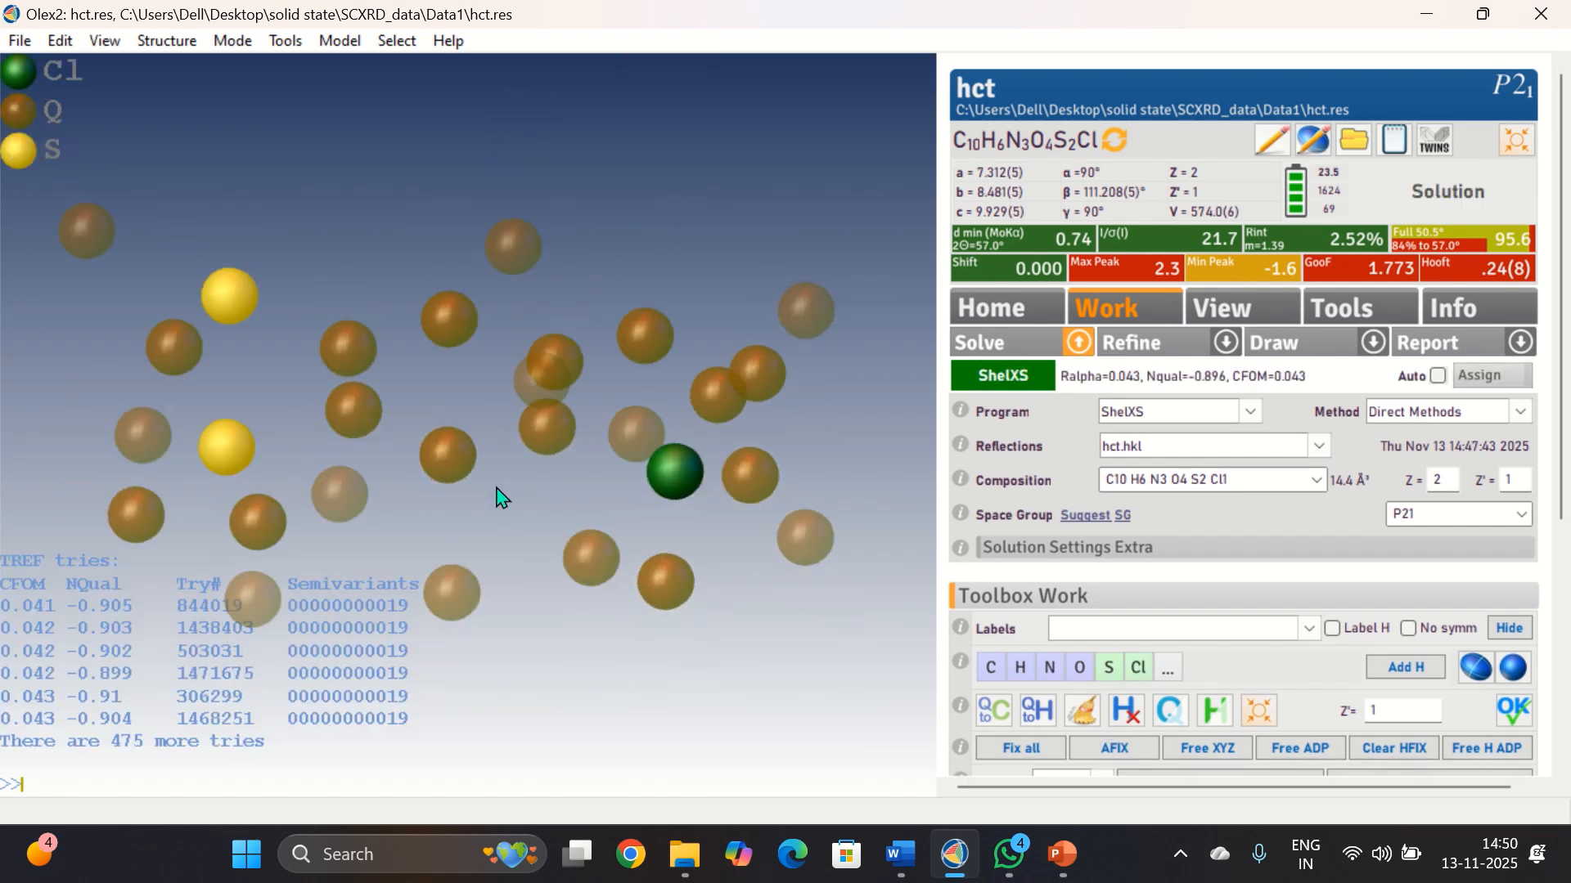
# Select the six Q peaks forming the ring between the sulfur and chlorine atoms and assign them as carbon
pyautogui.moveTo(501, 368); pyautogui.dragTo(491, 234)
pyautogui.moveTo(445, 350); pyautogui.dragTo(486, 388)
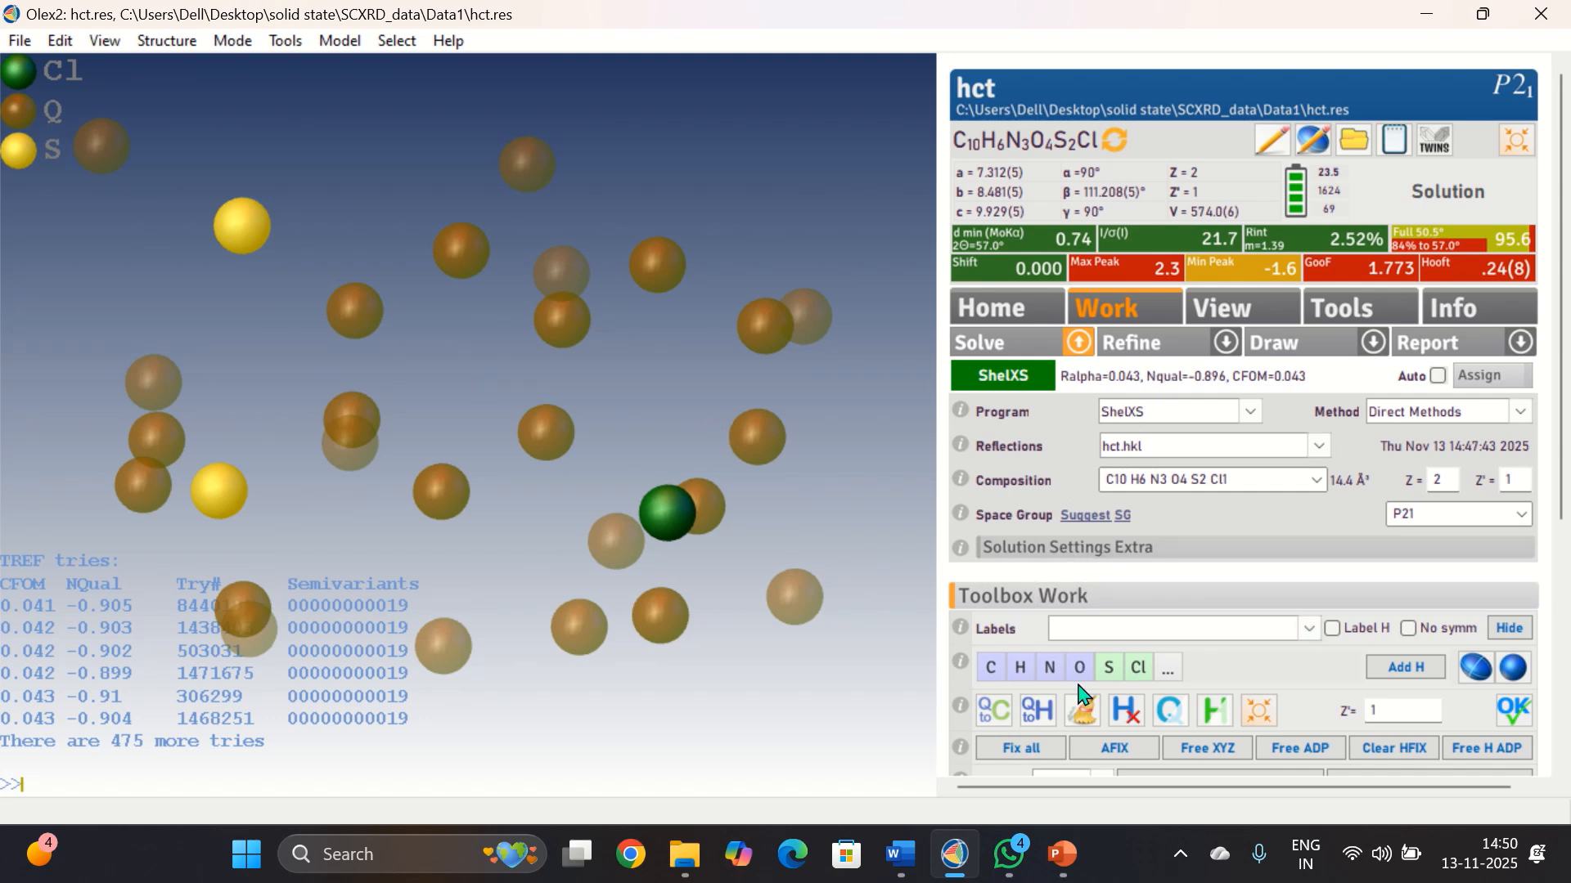
pyautogui.click(471, 271)
pyautogui.moveTo(520, 361); pyautogui.dragTo(519, 328)
pyautogui.moveTo(518, 329); pyautogui.dragTo(375, 315)
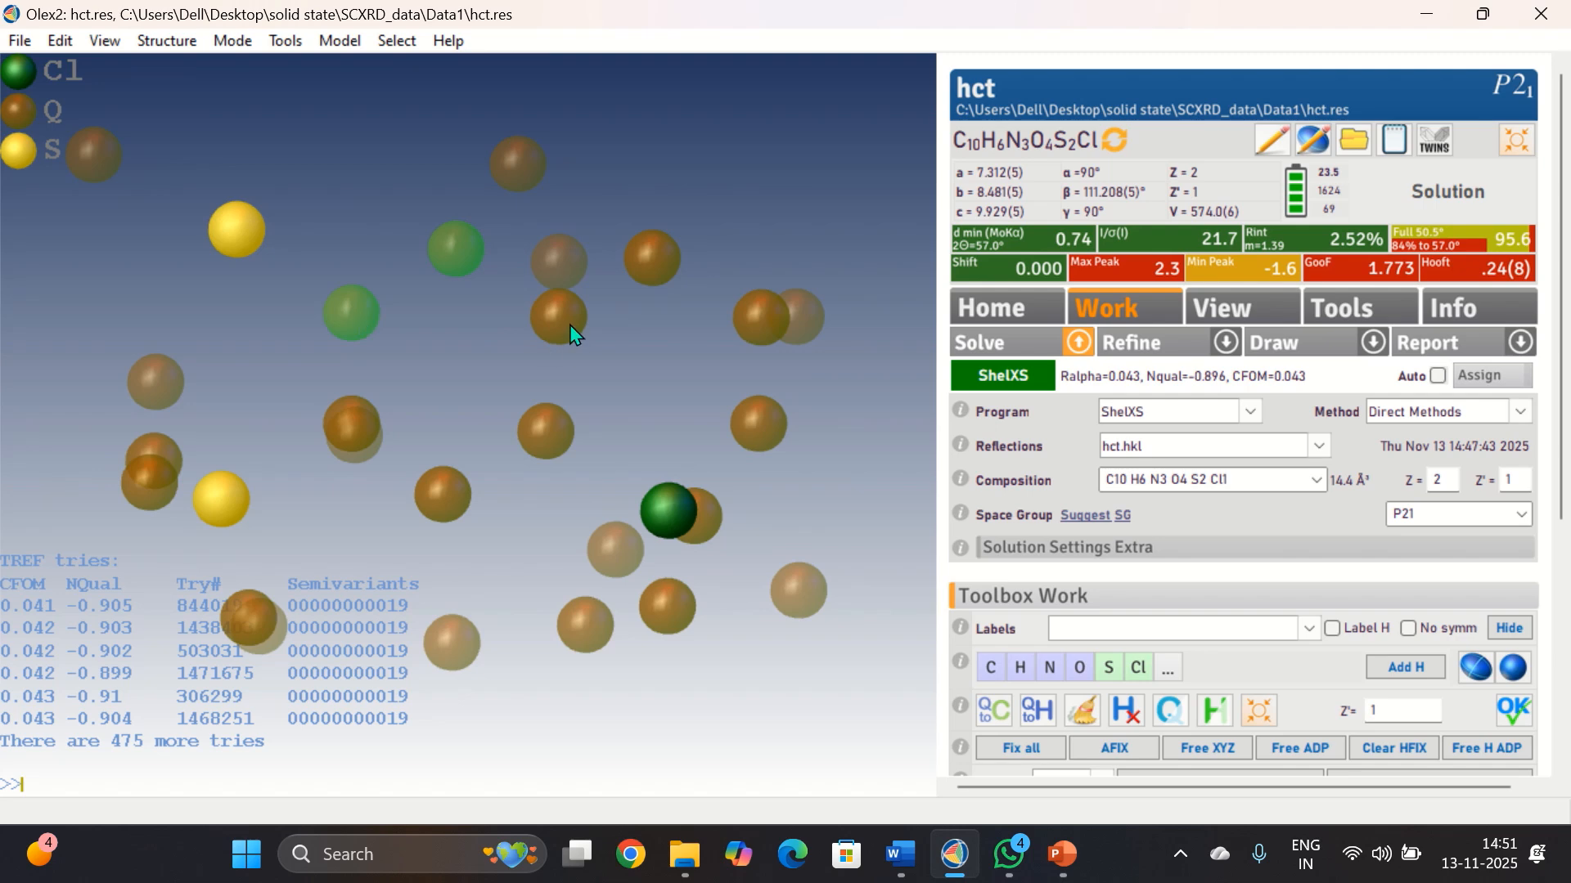
pyautogui.moveTo(449, 424); pyautogui.dragTo(400, 459)
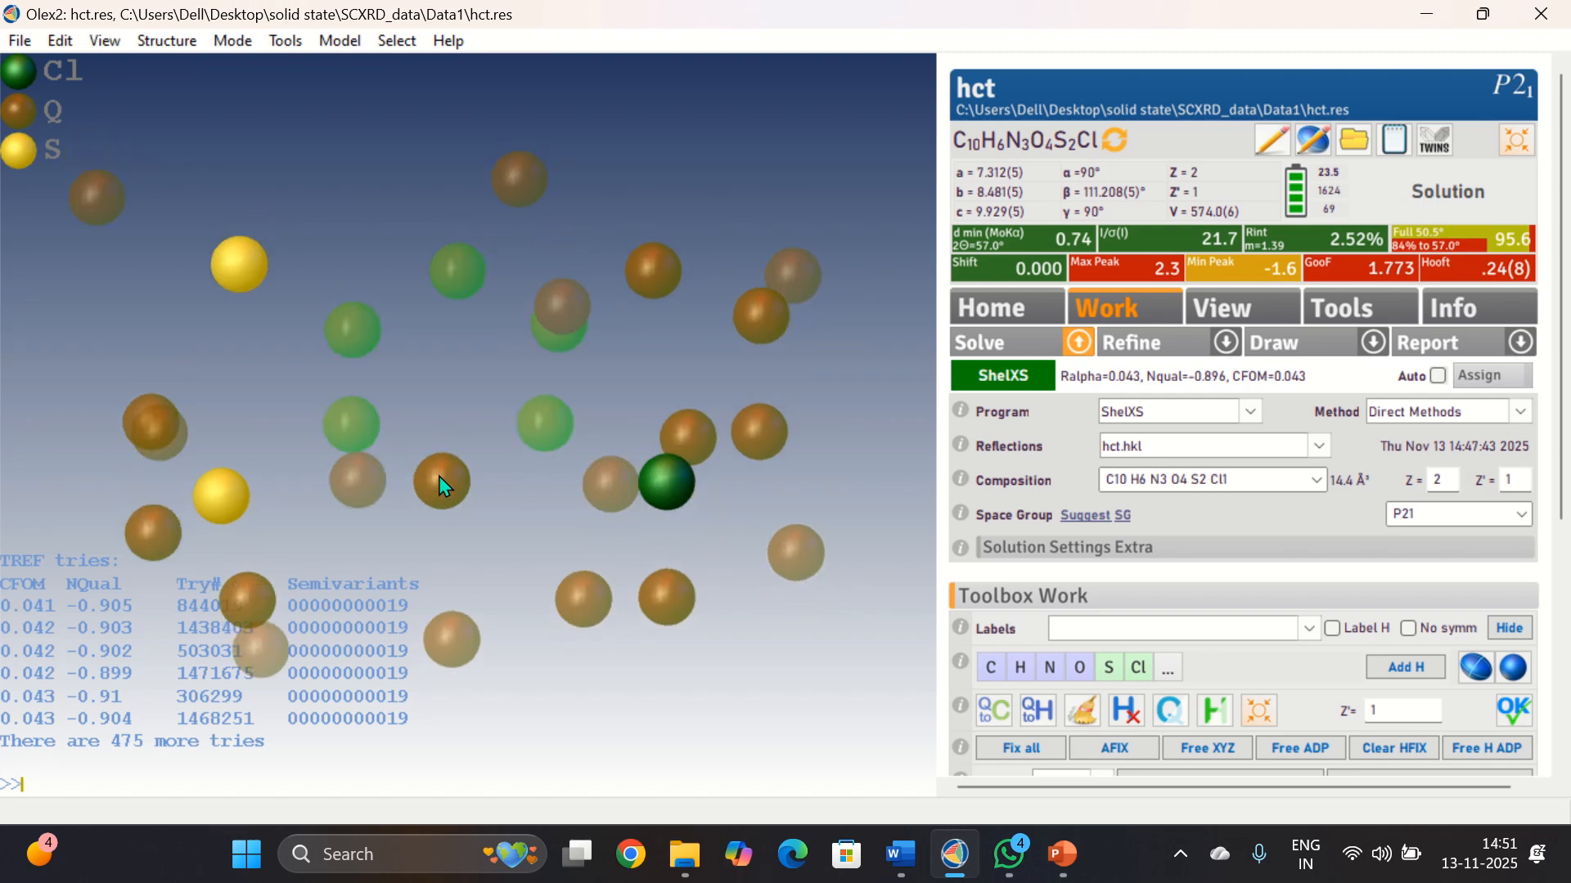
pyautogui.click(991, 669)
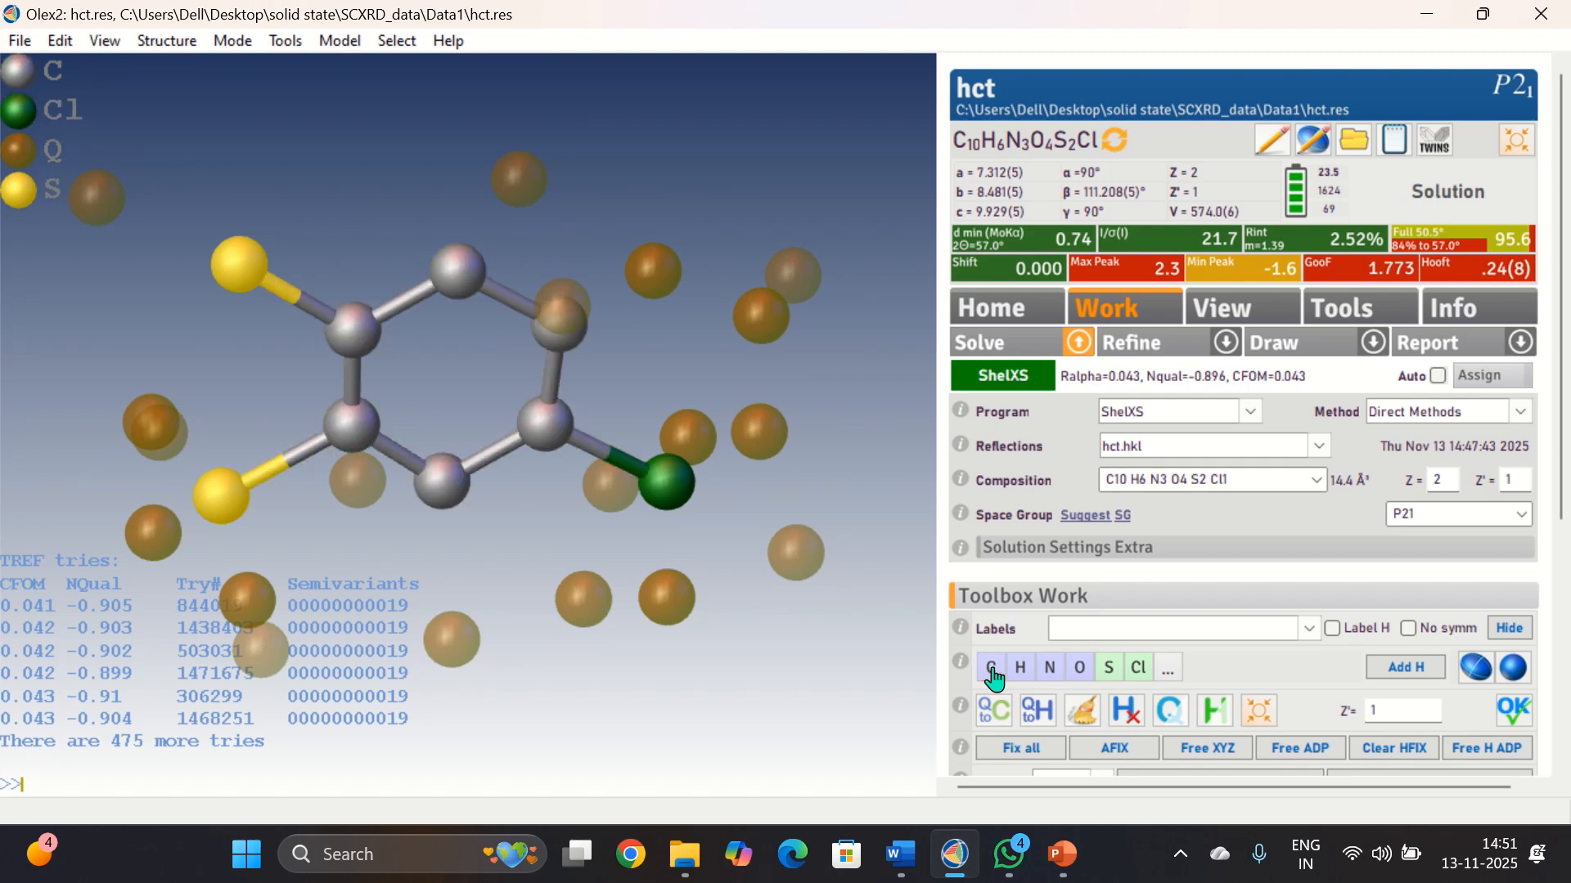
# Refine the hct model with the assigned carbon ring, then run automatic assignment of the remaining atoms
pyautogui.moveTo(551, 547); pyautogui.dragTo(792, 445)
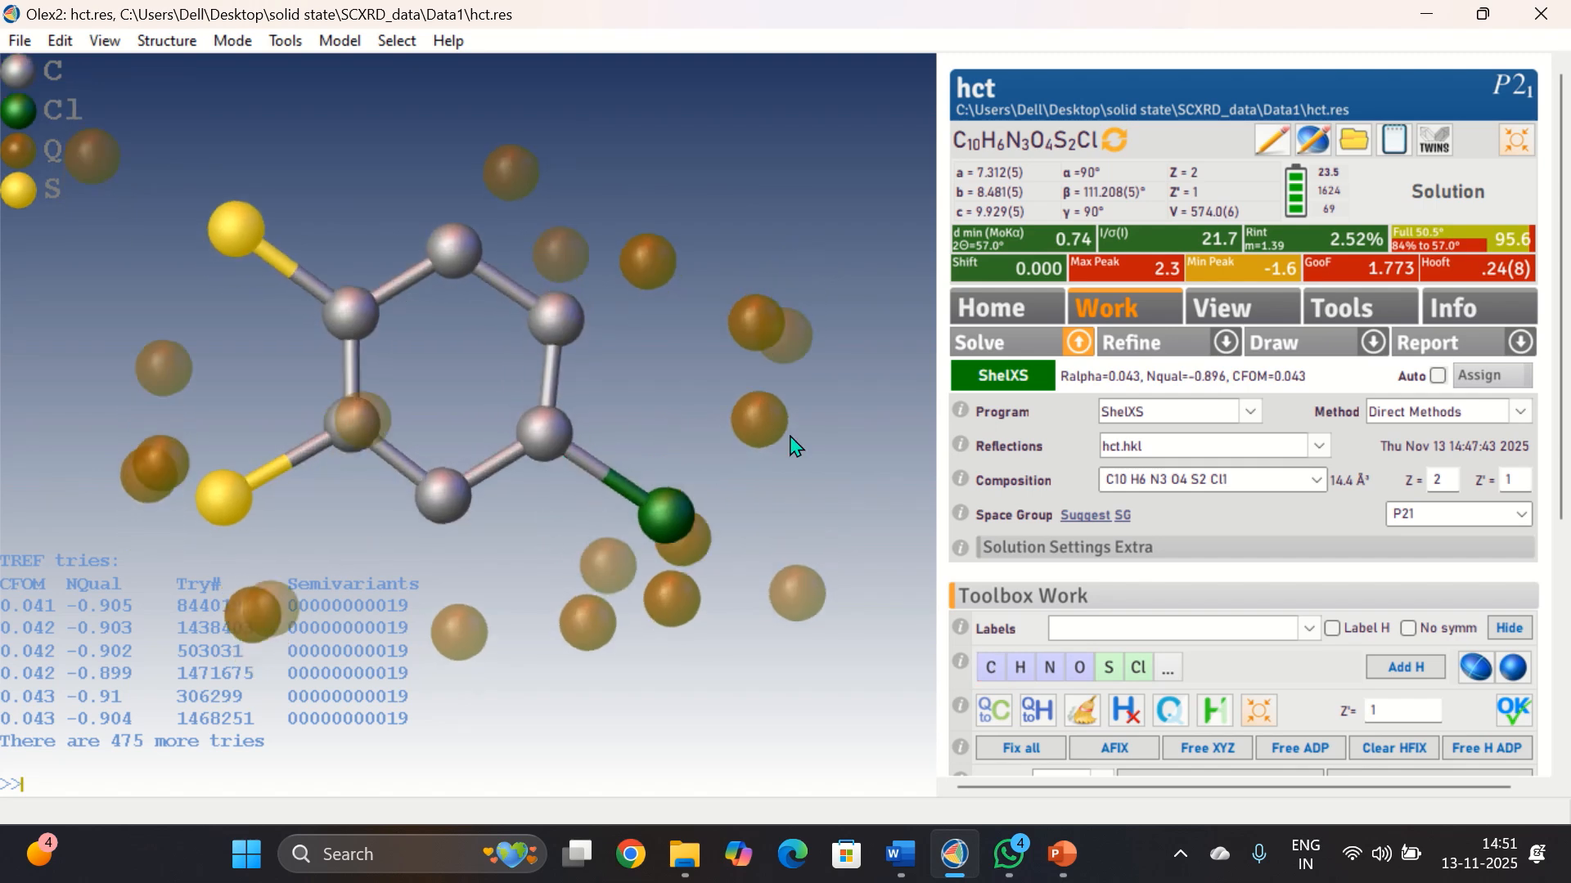
pyautogui.click(1156, 355)
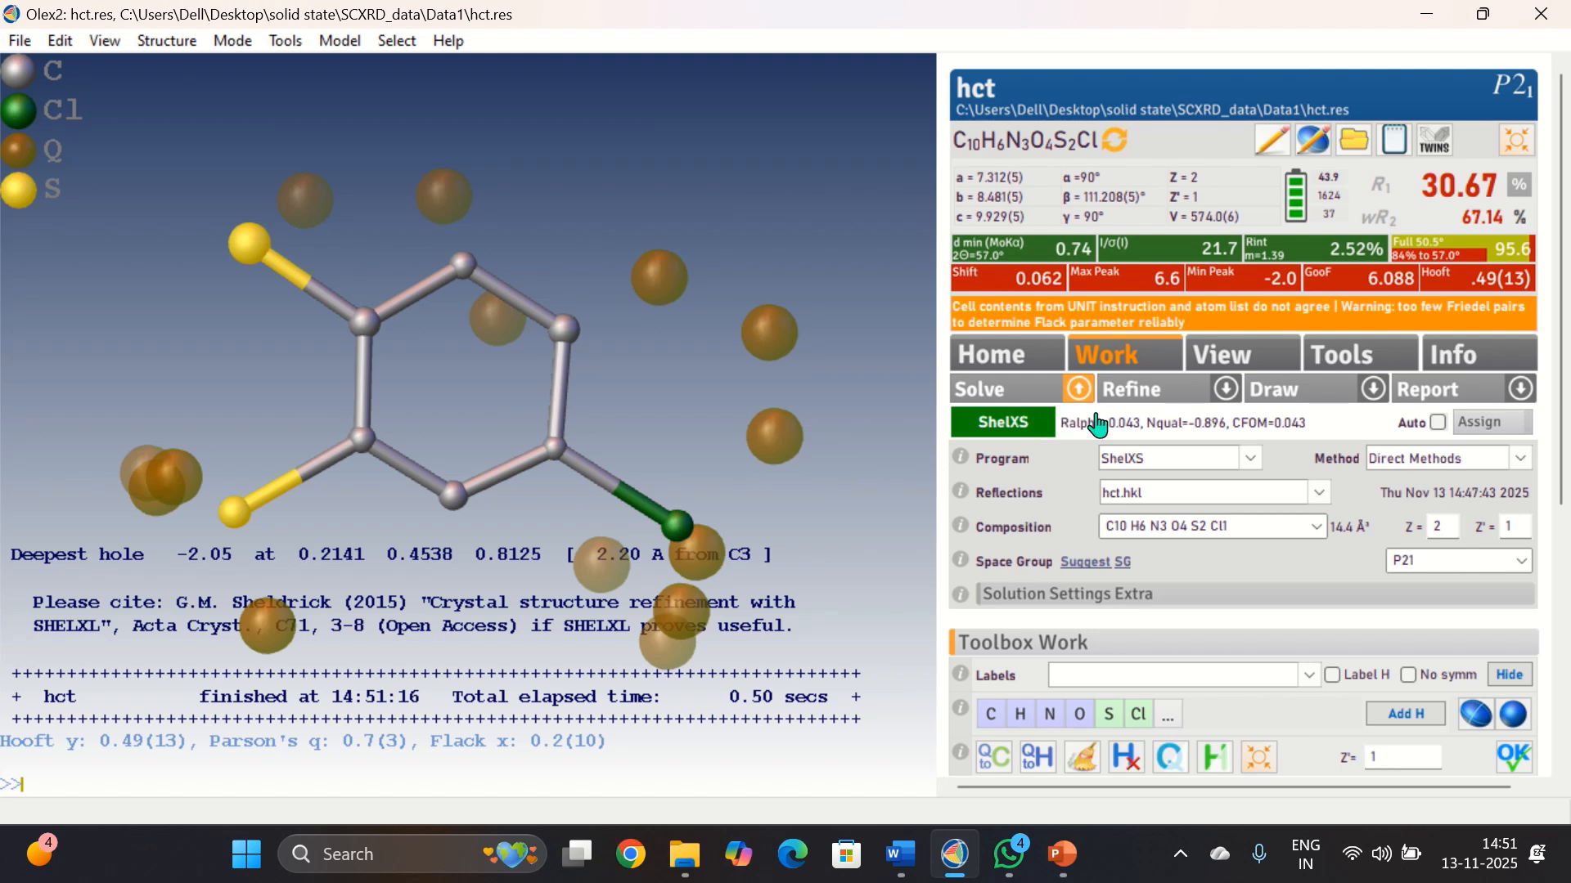
pyautogui.click(1484, 422)
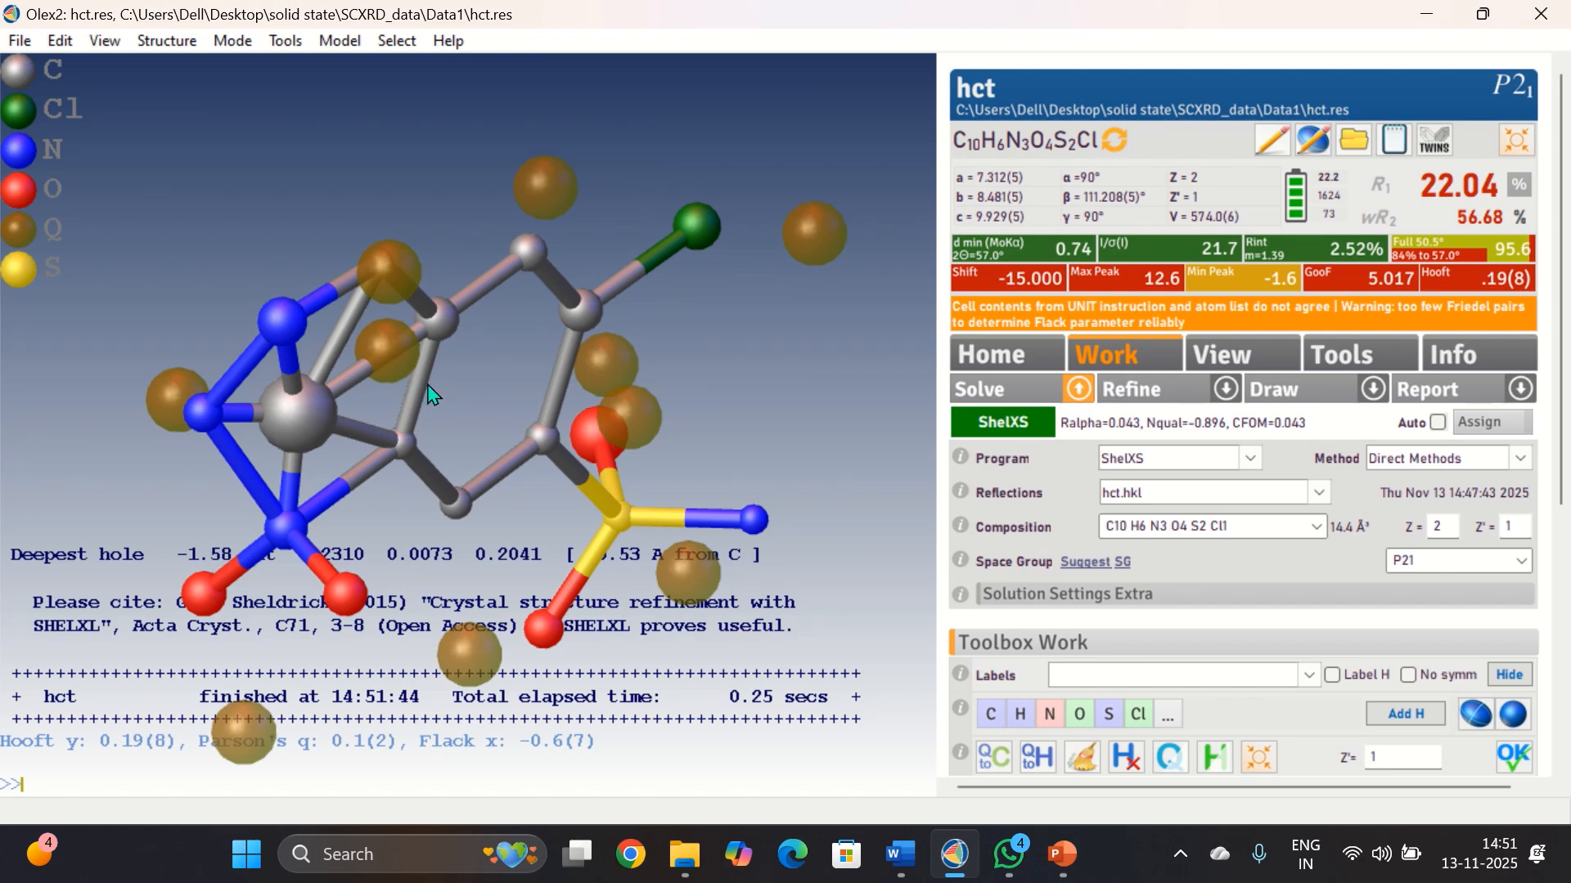
pyautogui.moveTo(79, 496); pyautogui.dragTo(834, 573)
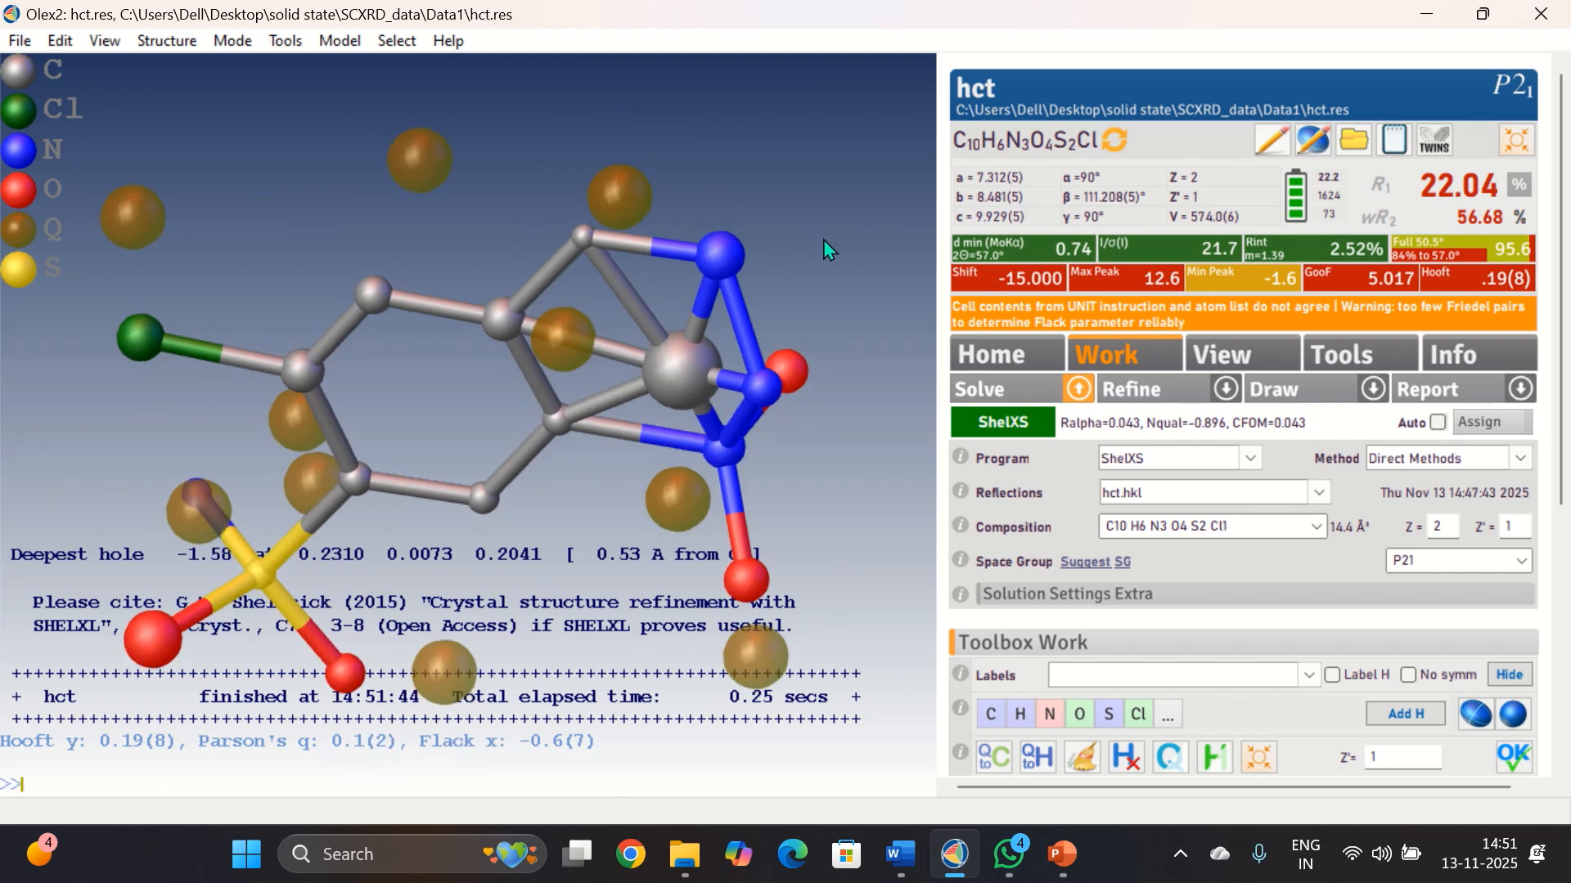
# Delete the oversized extra carbon bonded among the nitrogen atoms beside the carbon ring, and refine the hct model
pyautogui.moveTo(823, 238); pyautogui.dragTo(729, 289)
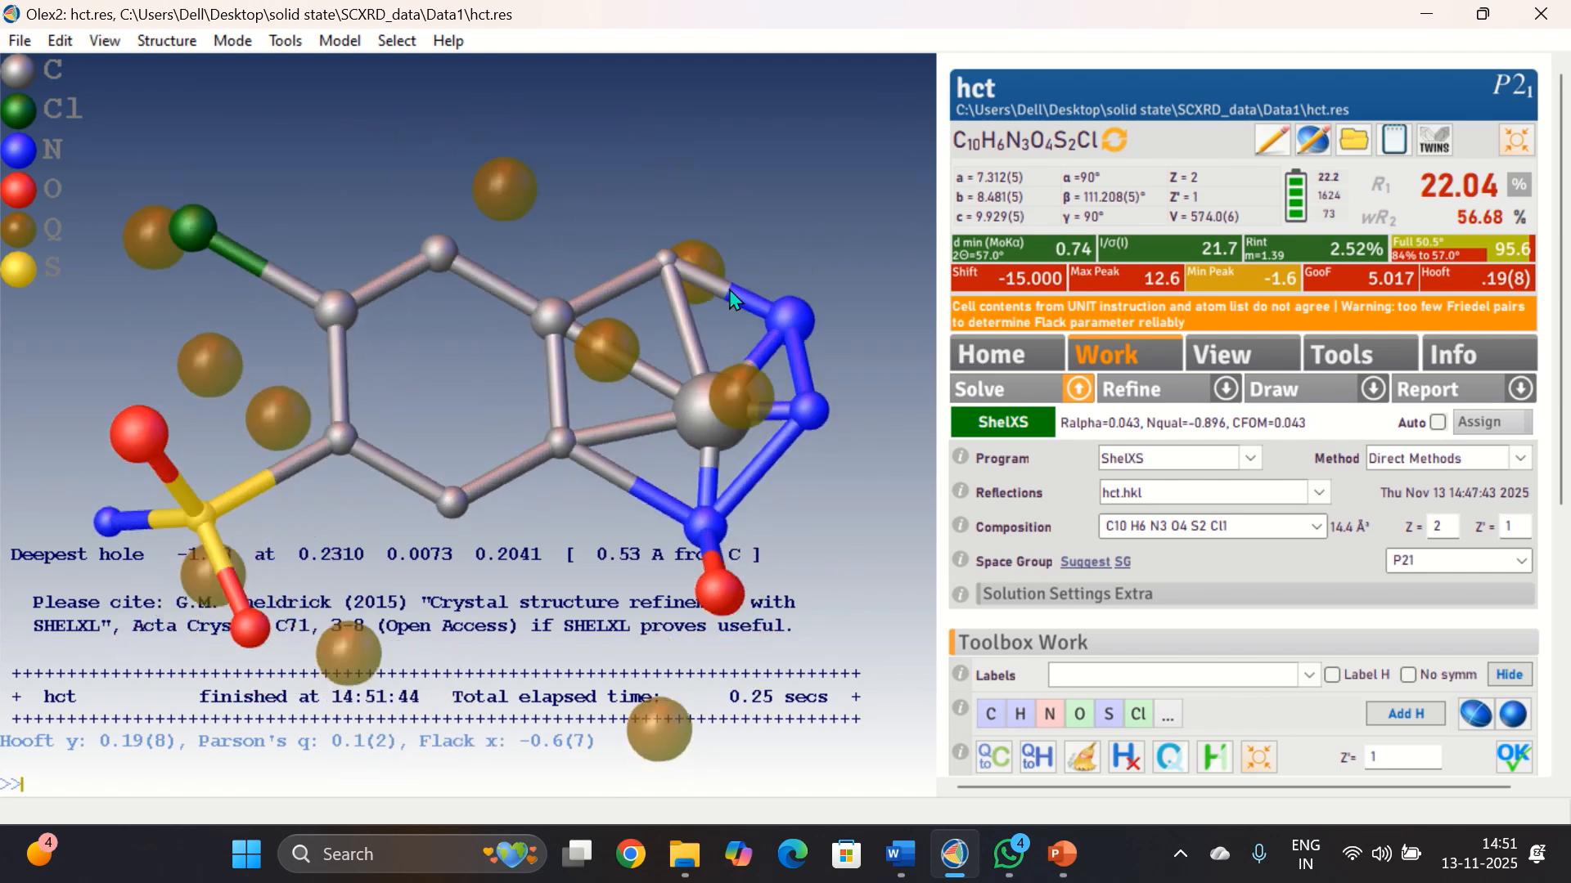
pyautogui.click(704, 401)
pyautogui.press('Delete')
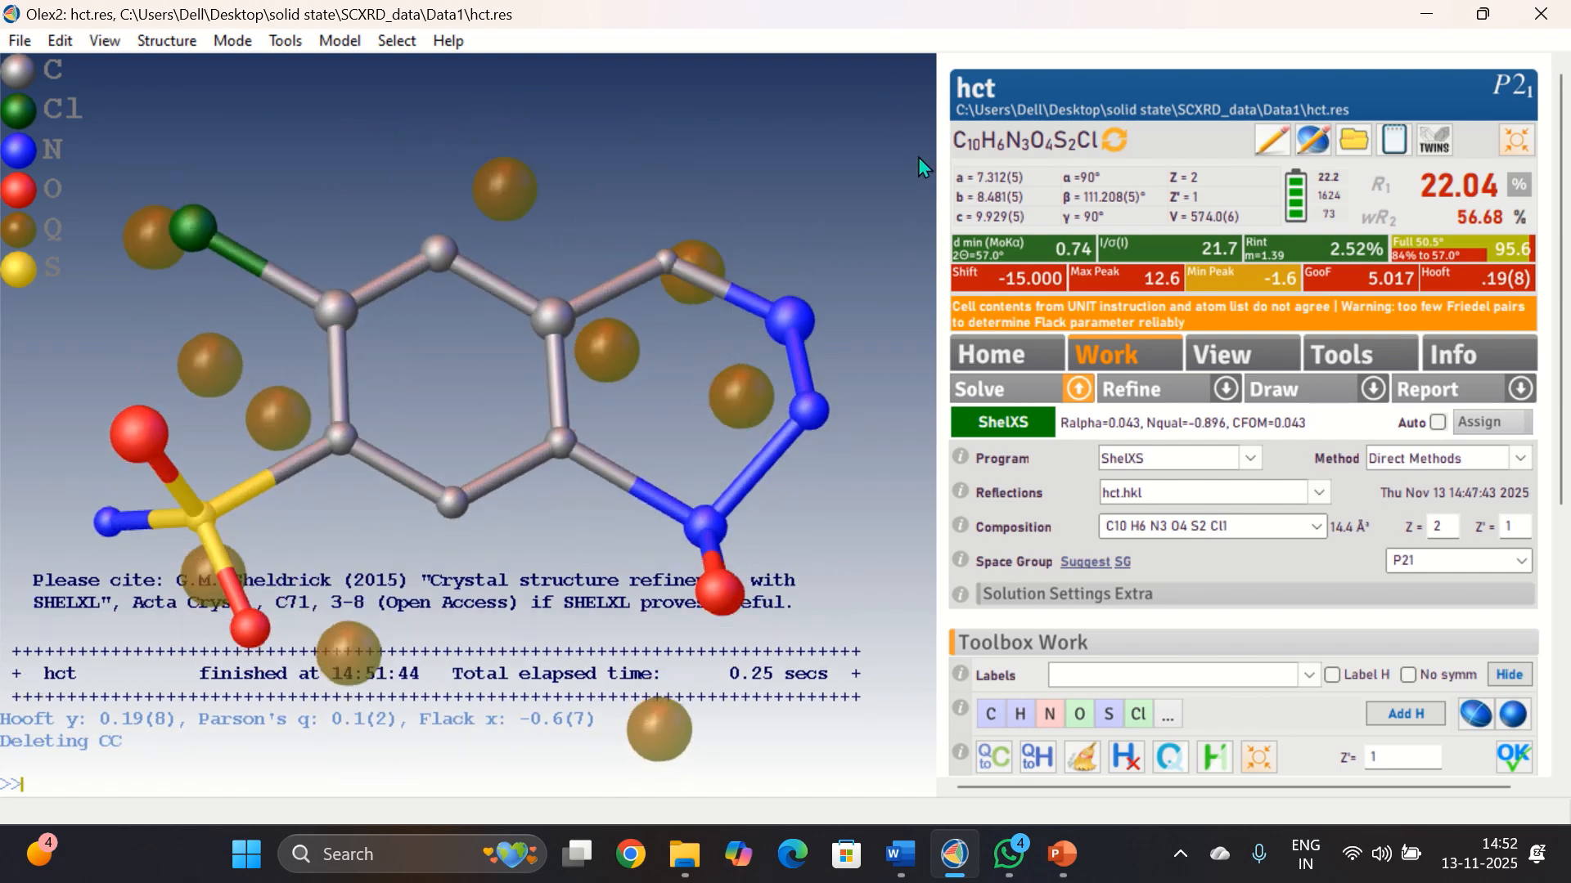
pyautogui.moveTo(917, 158); pyautogui.dragTo(580, 448)
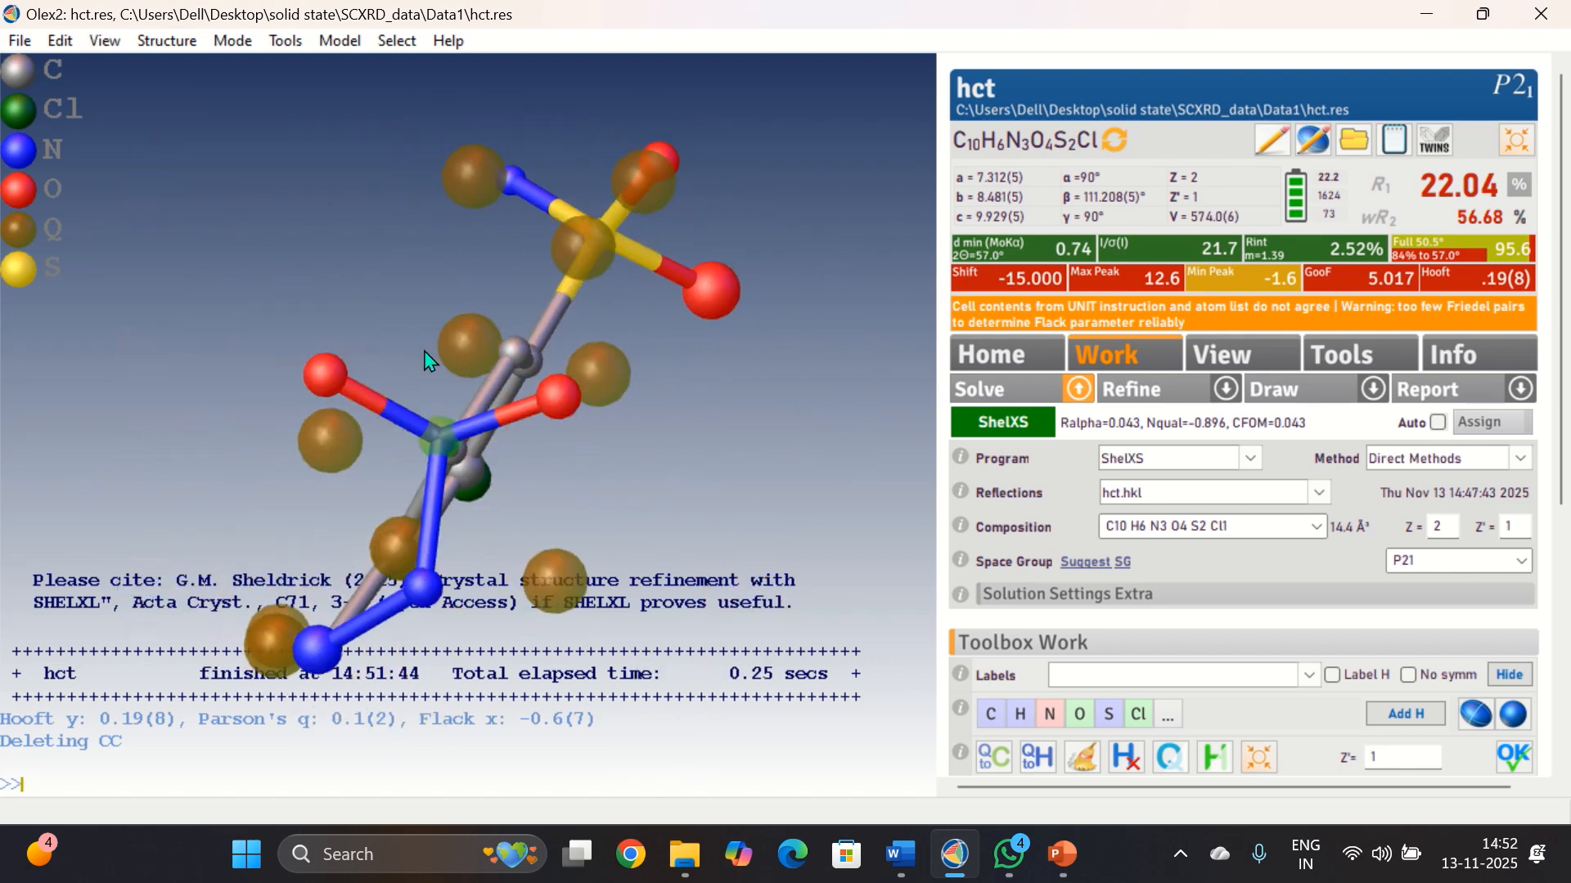
pyautogui.moveTo(488, 540); pyautogui.dragTo(801, 201)
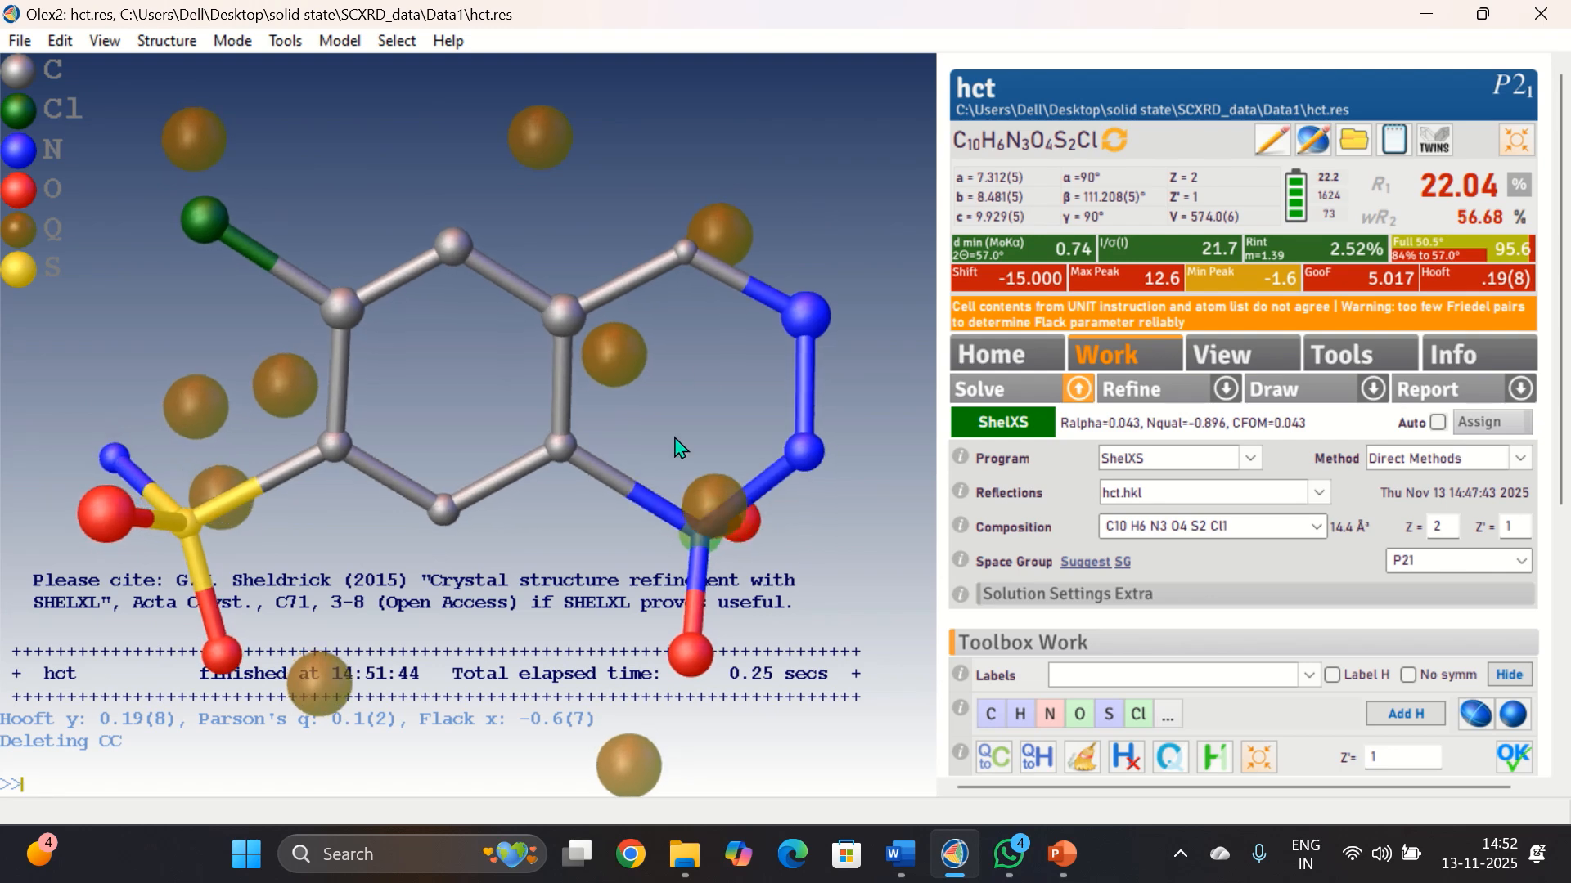
pyautogui.click(1178, 393)
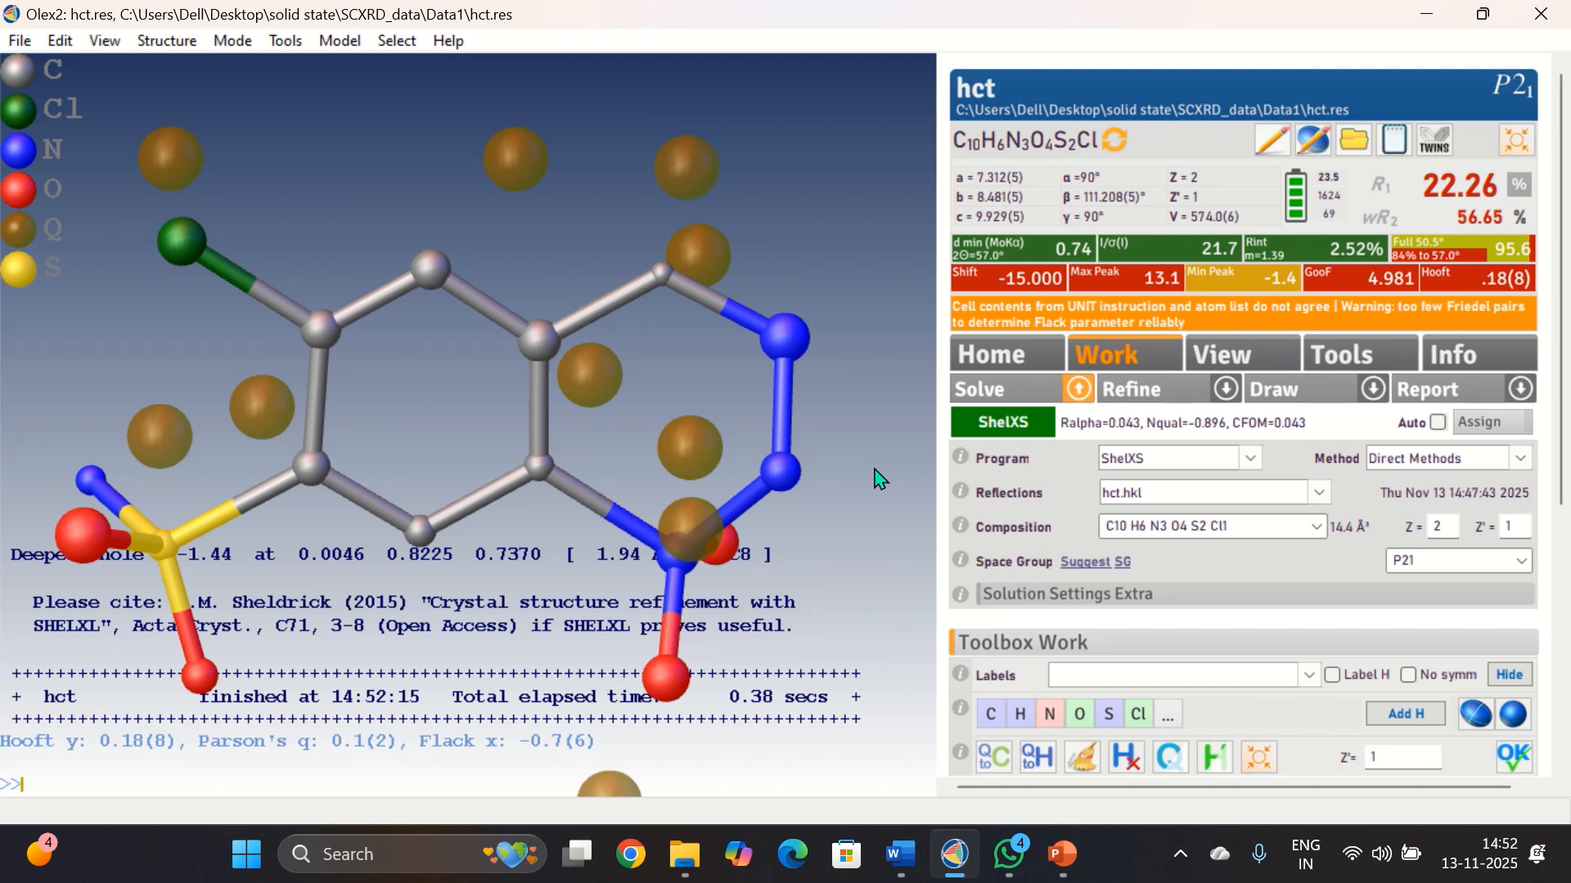
# In the outer ring, reassign the carbon bonded to the benzene ring as nitrogen, its neighbouring nitrogen as carbon, and the oxygen-bearing nitrogen as sulfur
pyautogui.moveTo(733, 537); pyautogui.dragTo(749, 509)
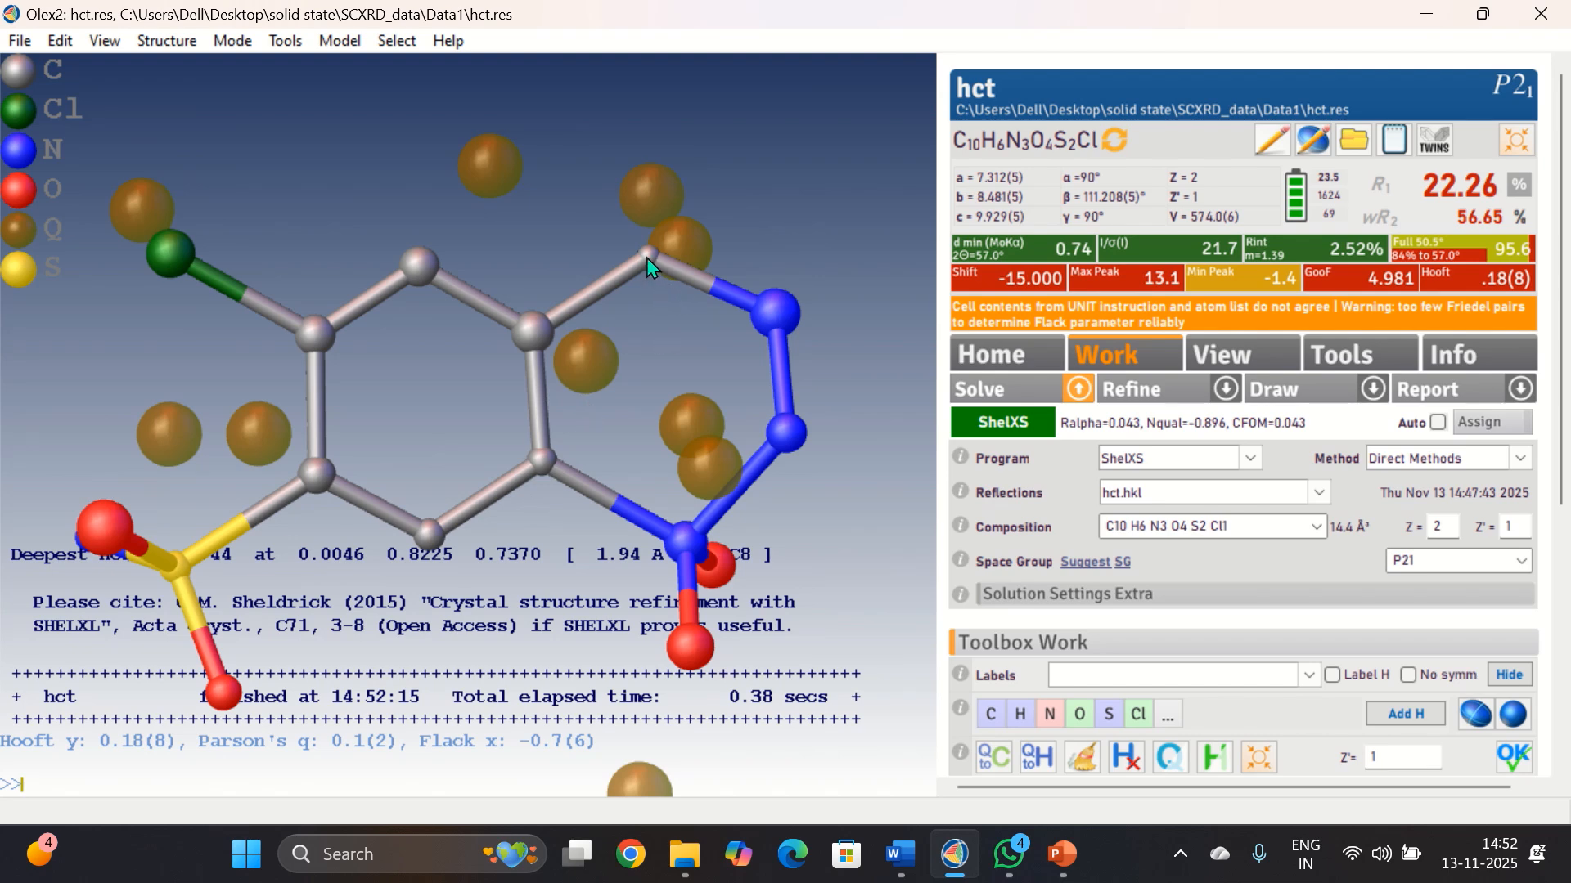
pyautogui.click(1054, 715)
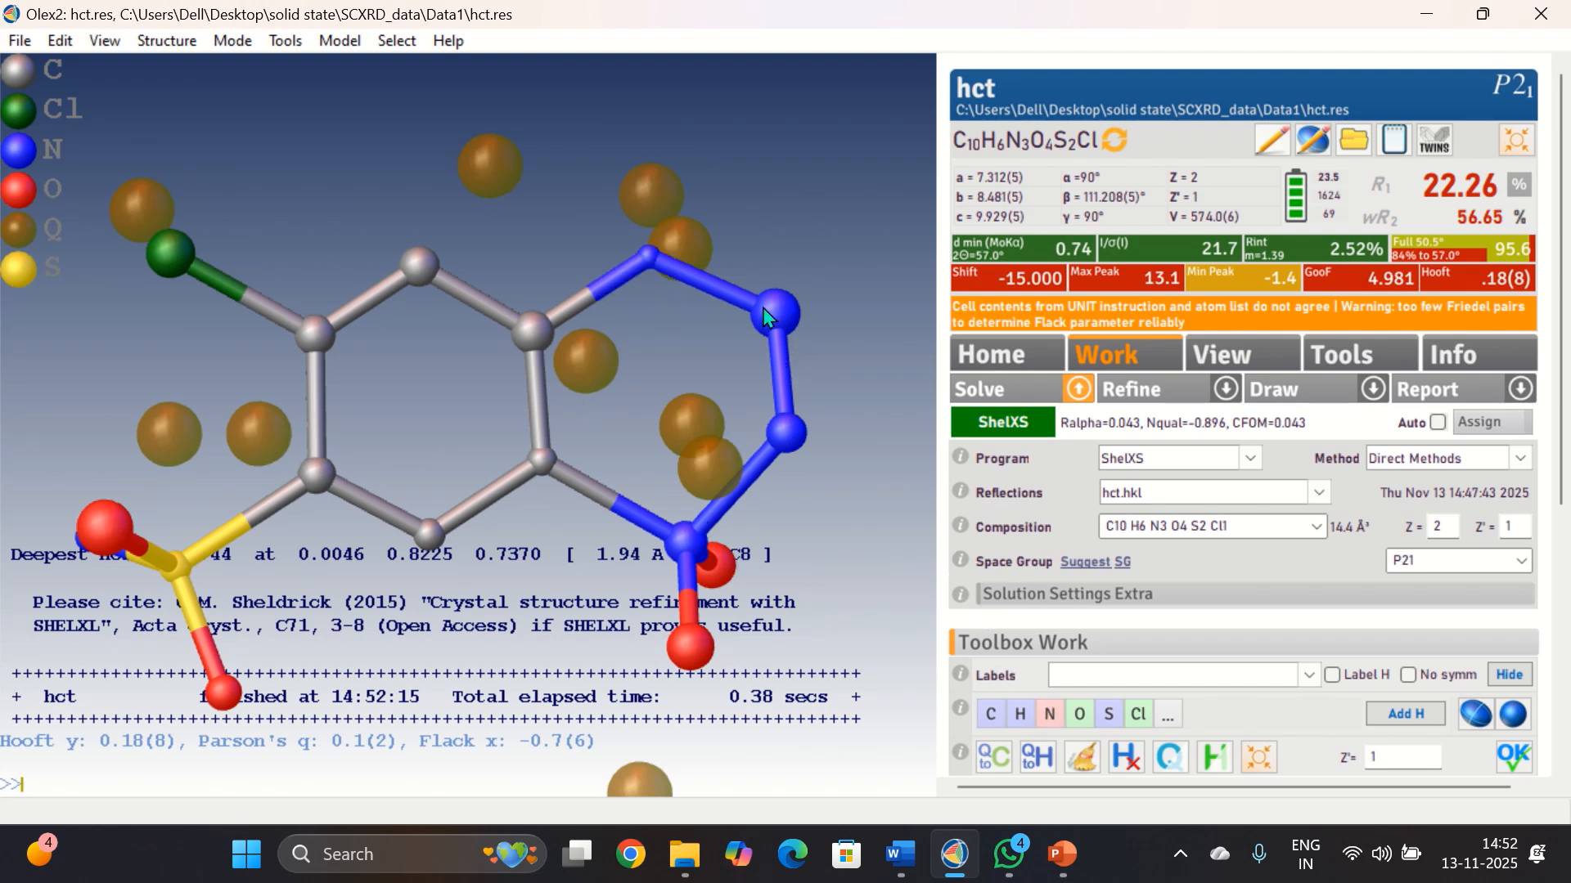
pyautogui.click(990, 718)
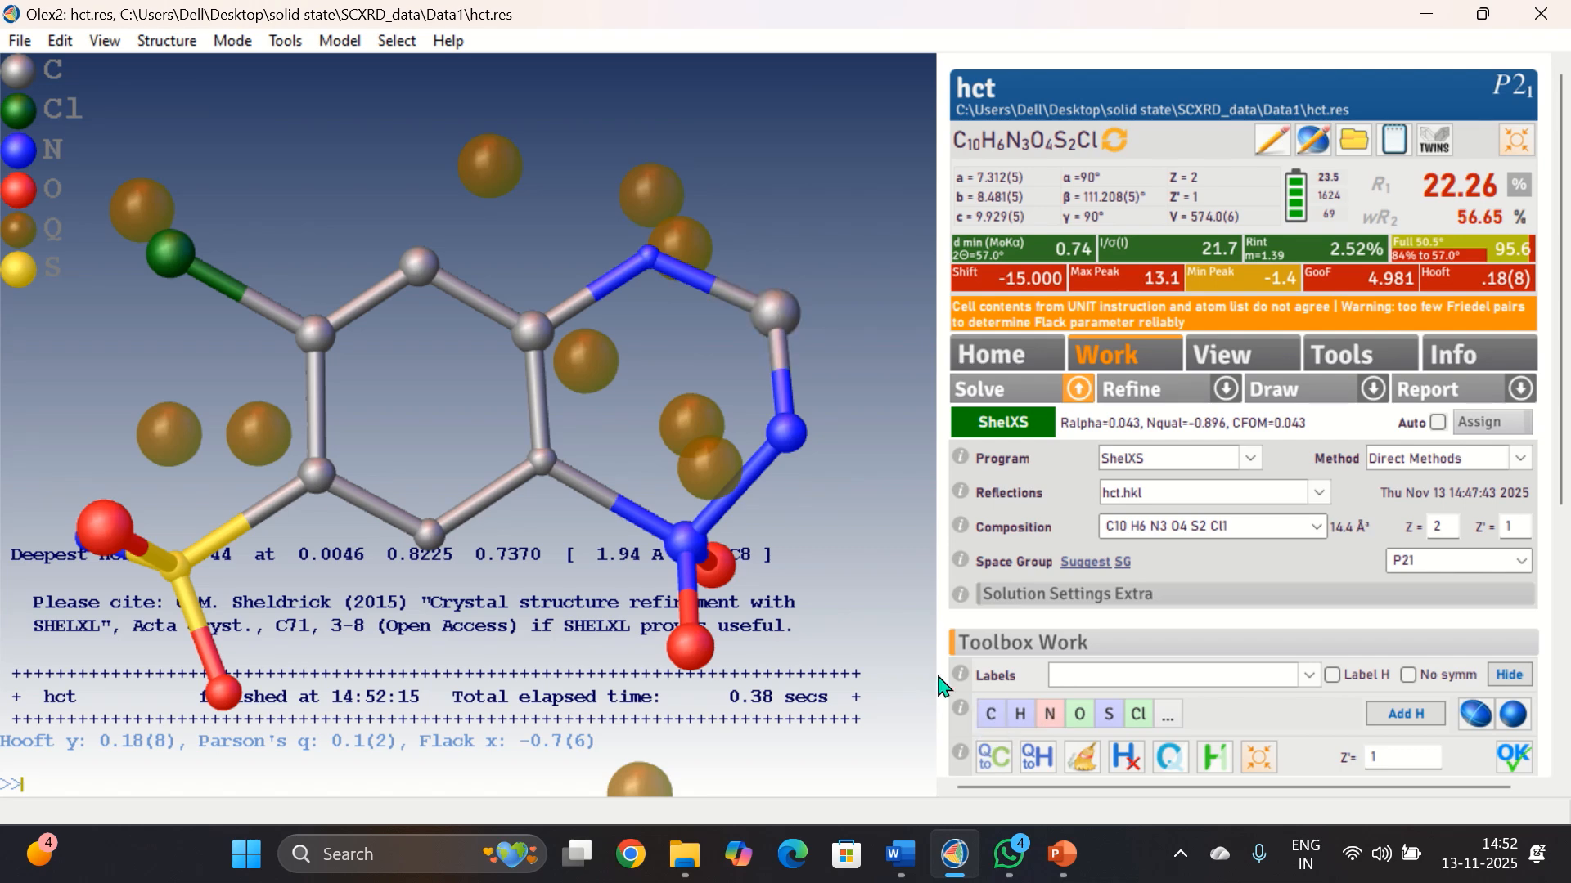
pyautogui.moveTo(709, 586)
pyautogui.click(1111, 718)
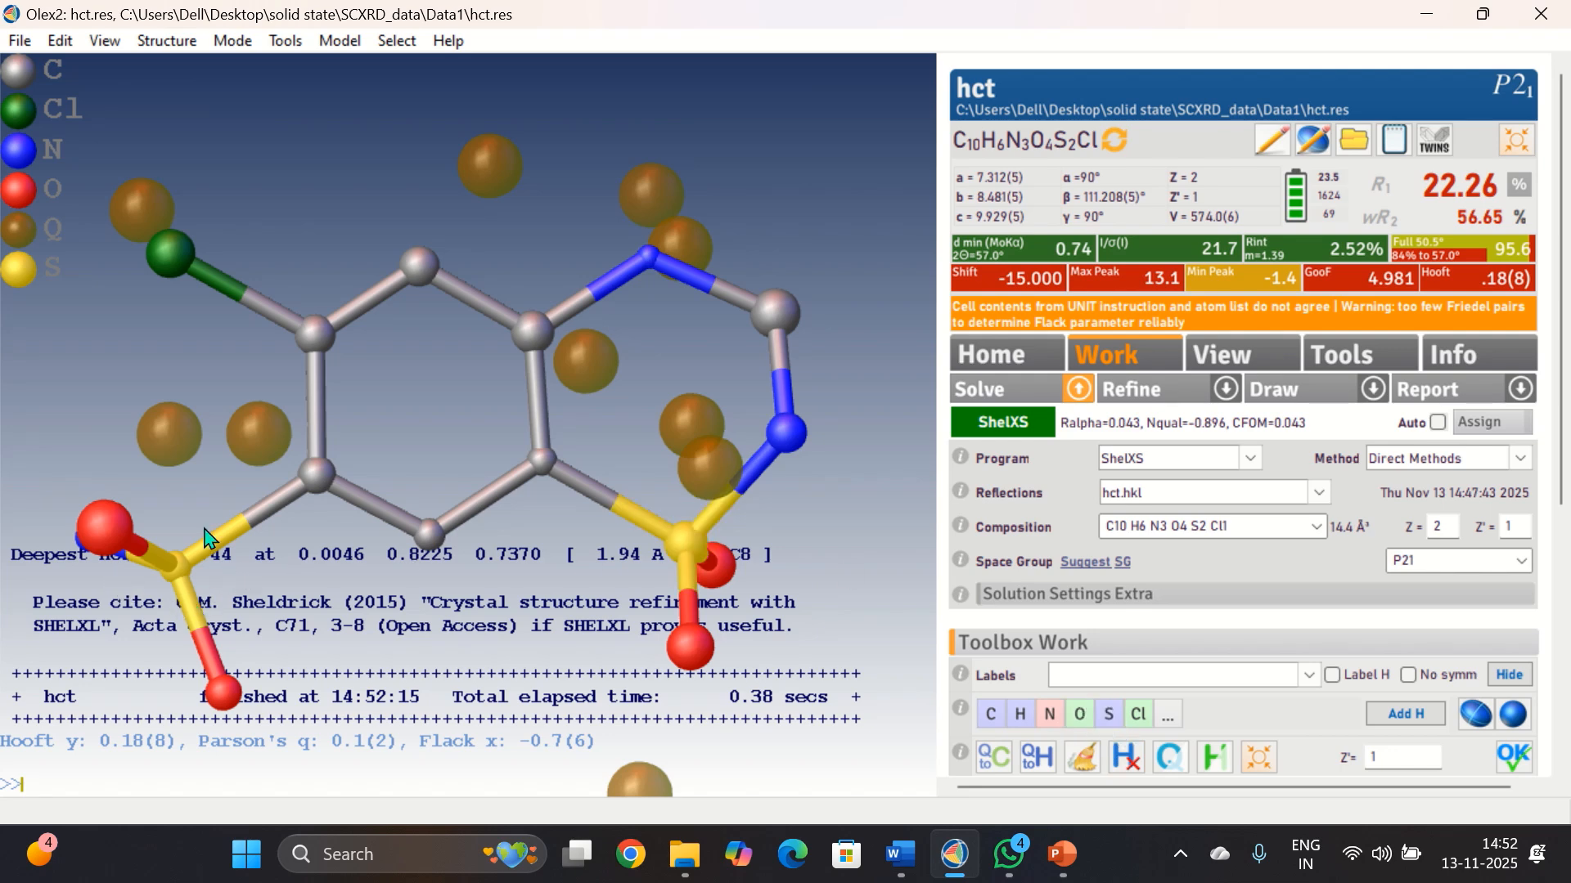
# Refine the hct model with the reassigned nitrogen, carbon and sulfur atoms of the outer ring
pyautogui.moveTo(223, 507); pyautogui.dragTo(217, 515)
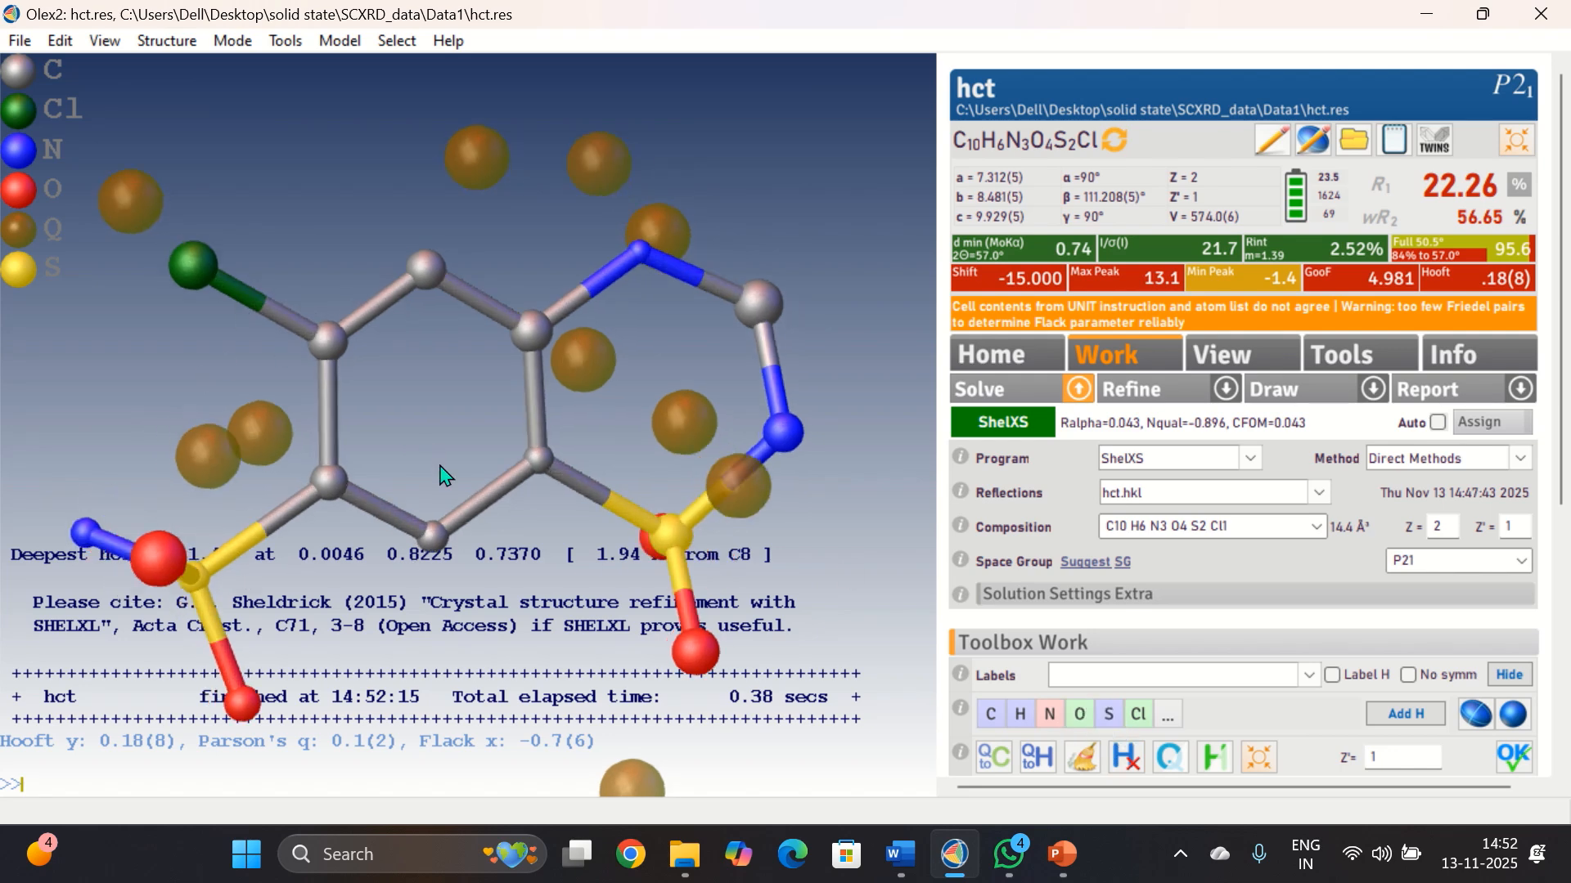
pyautogui.moveTo(442, 474); pyautogui.dragTo(415, 465)
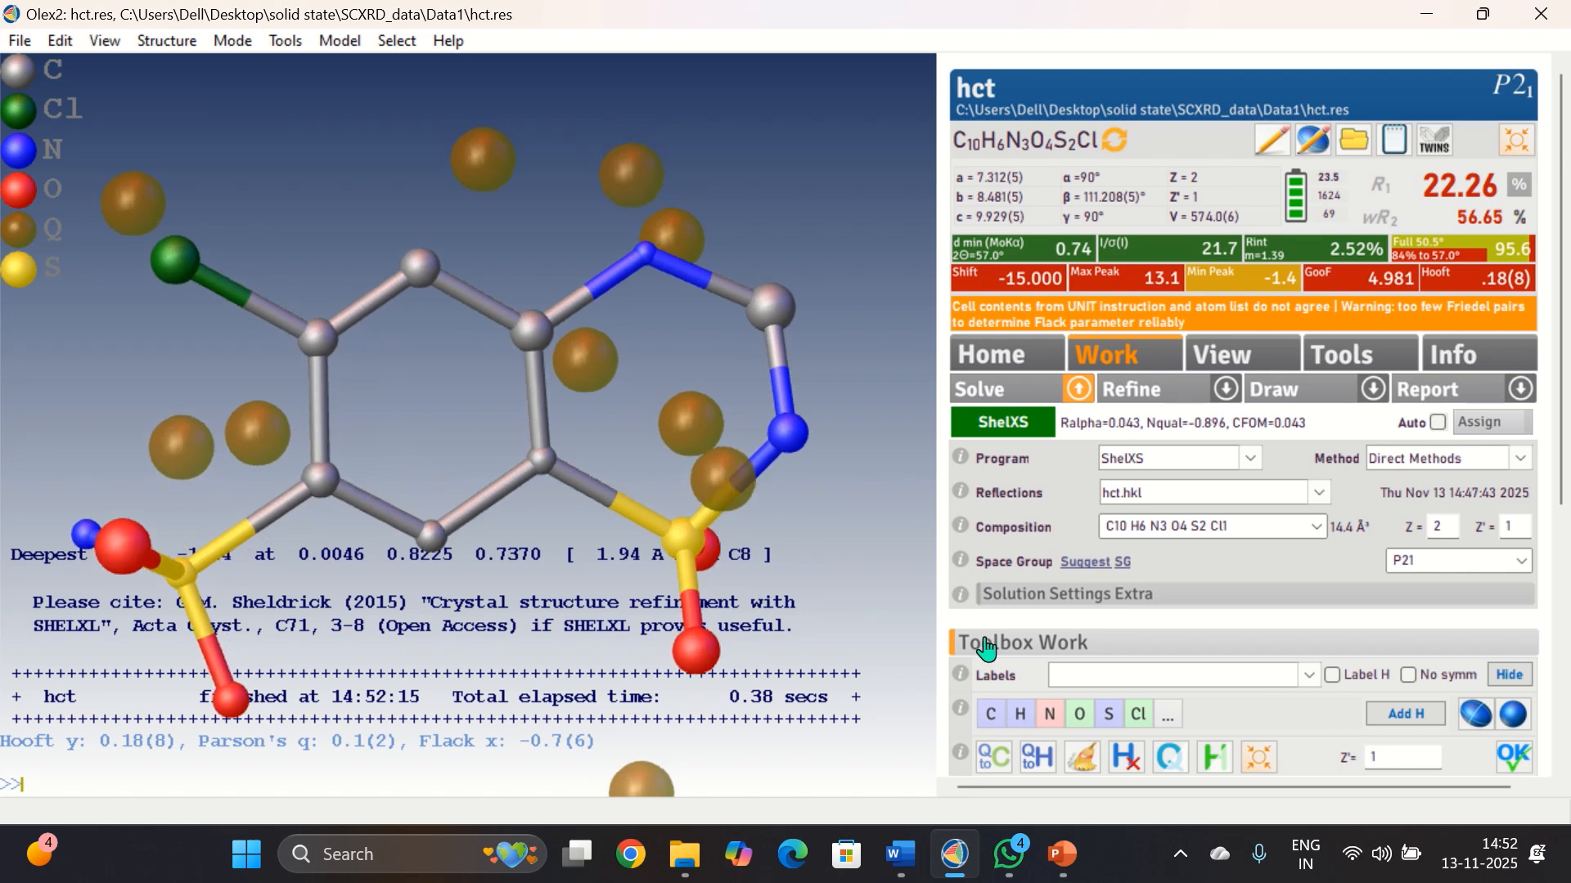
pyautogui.click(1181, 400)
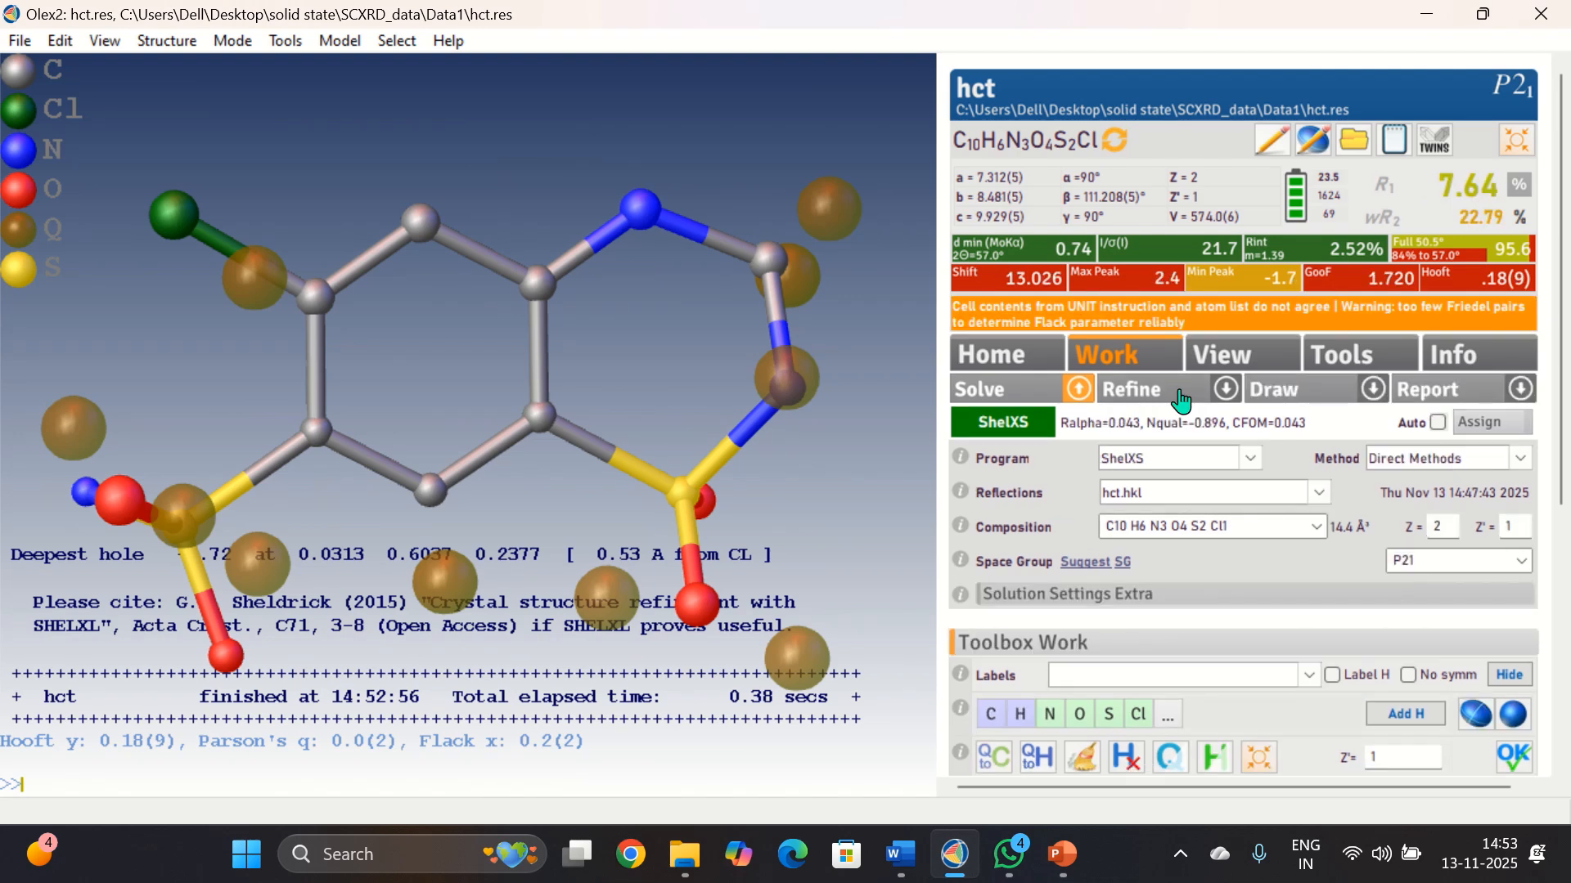
pyautogui.moveTo(491, 396)
pyautogui.mouseDown()
pyautogui.moveTo(477, 438)
pyautogui.moveTo(479, 328)
pyautogui.moveTo(471, 378)
pyautogui.mouseUp()
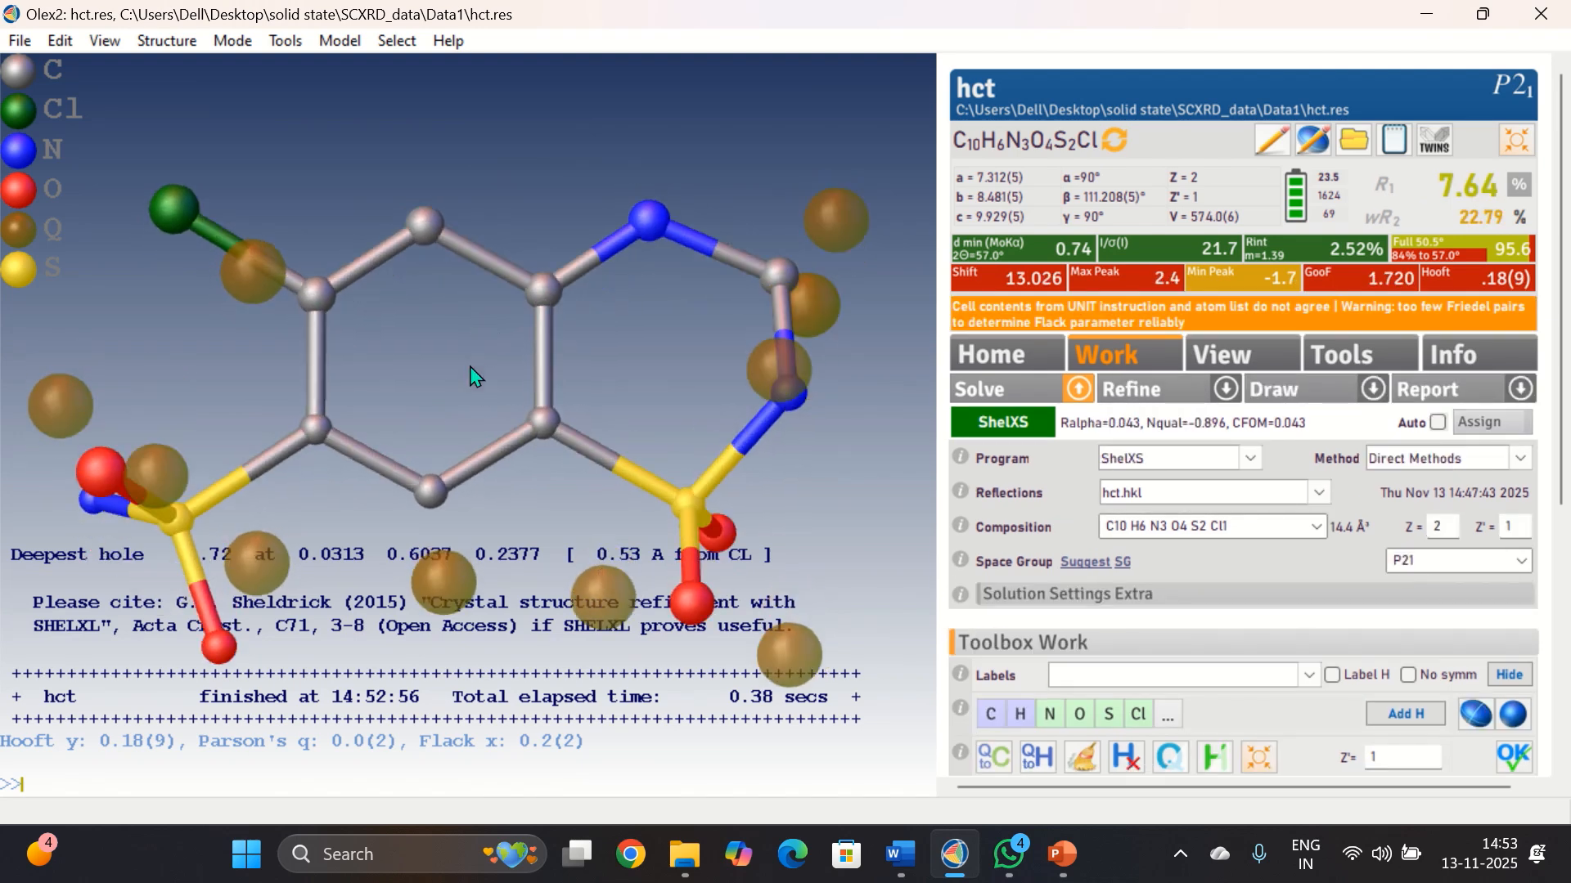
# Add hydrogen atoms to the hct model, inspect their placement, and refine the structure
pyautogui.click(1401, 716)
pyautogui.moveTo(630, 406)
pyautogui.mouseDown()
pyautogui.moveTo(609, 503)
pyautogui.moveTo(615, 431)
pyautogui.mouseUp()
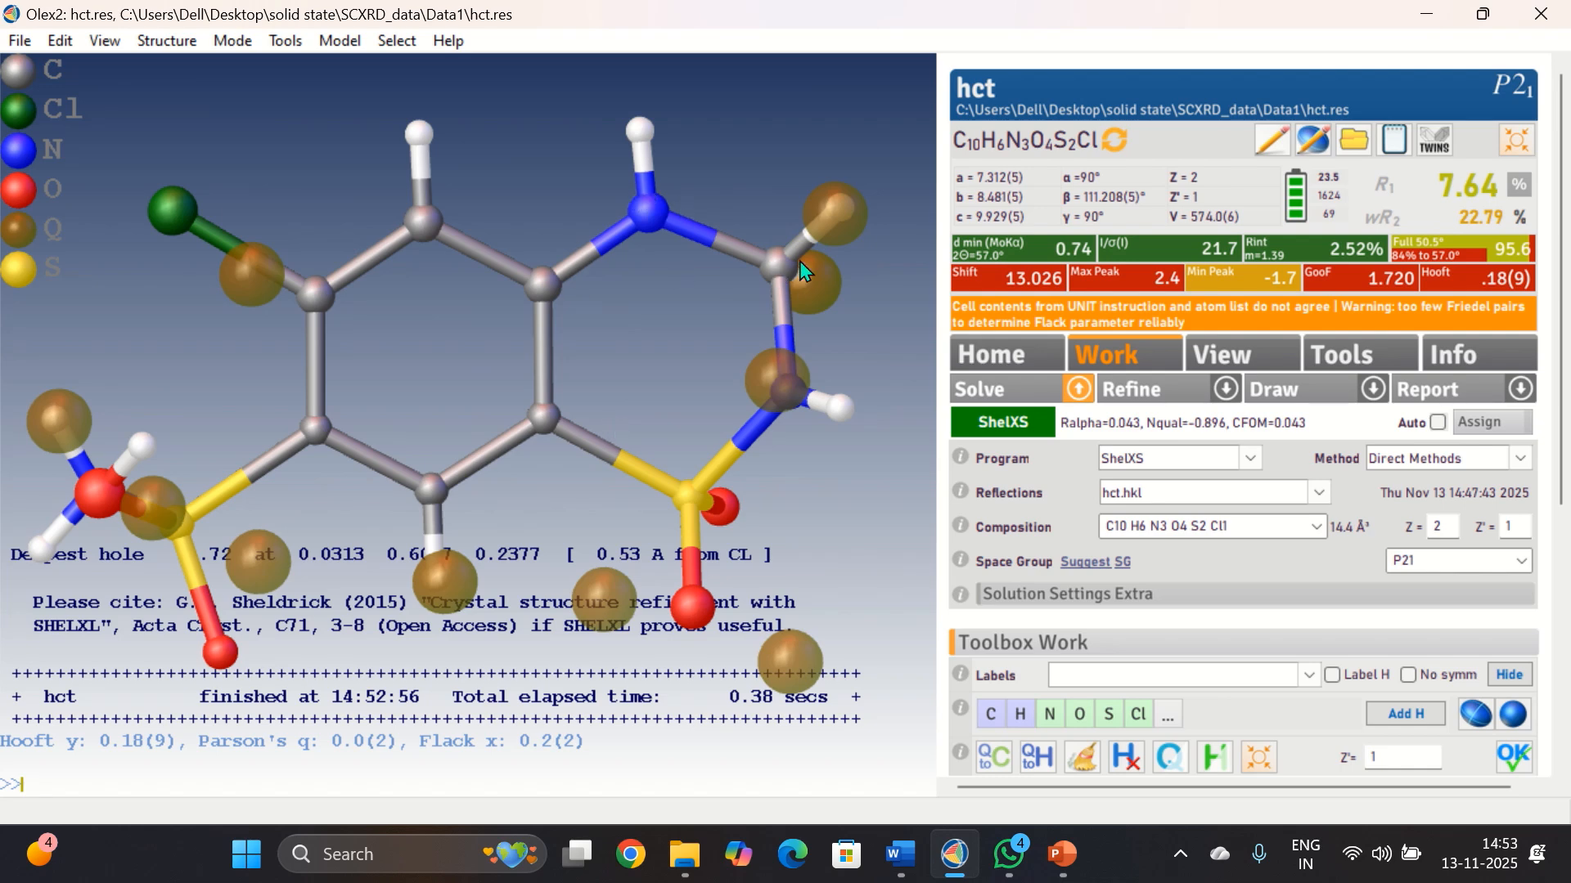
pyautogui.moveTo(684, 344); pyautogui.dragTo(665, 343)
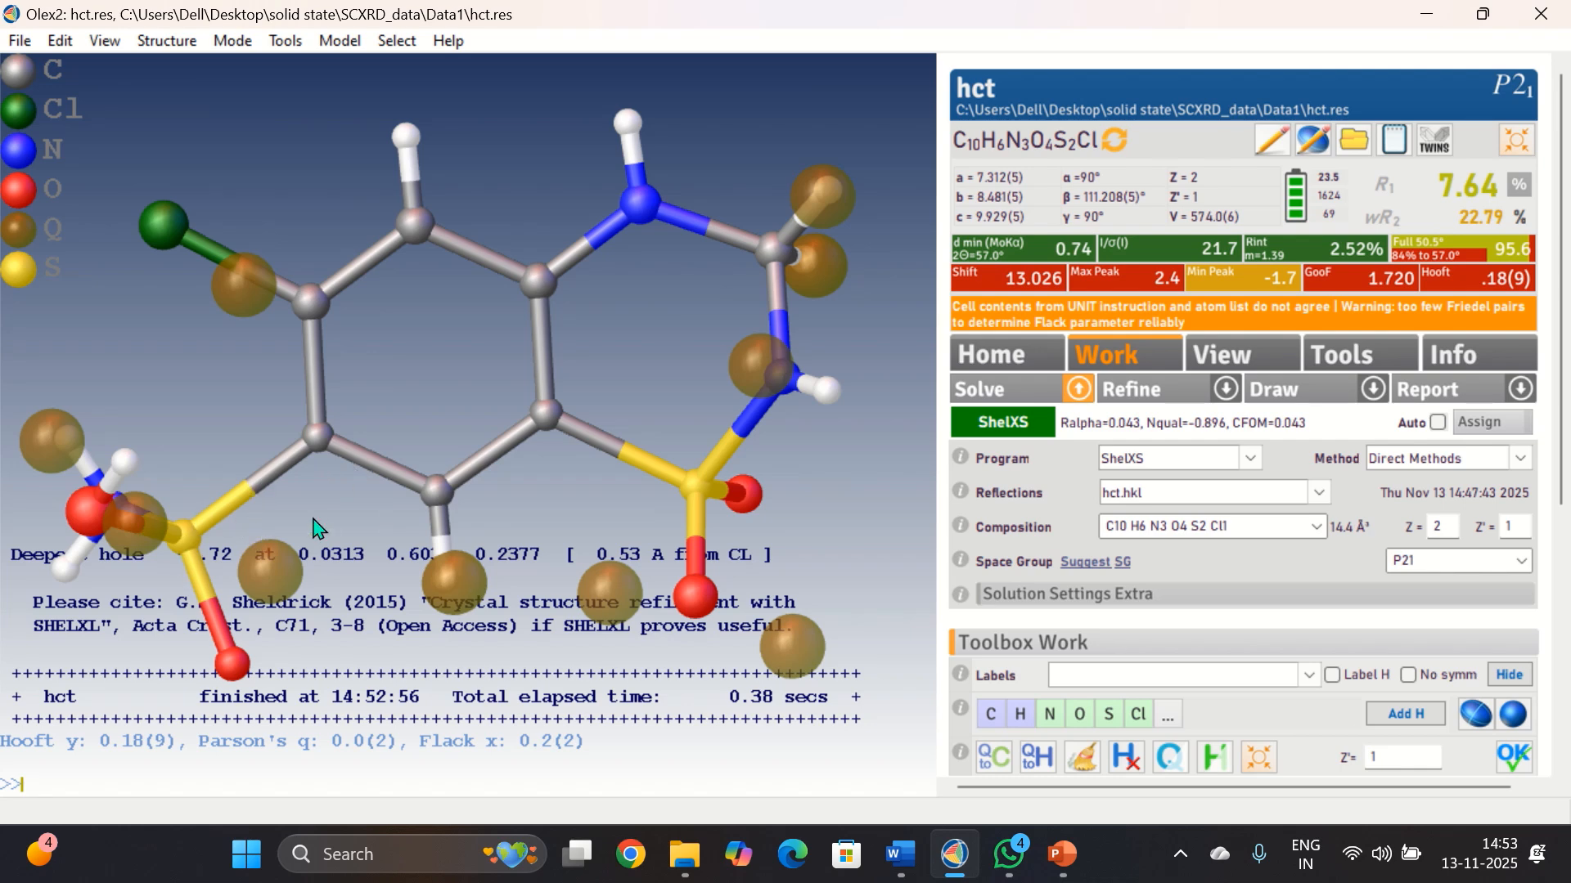
pyautogui.moveTo(319, 528); pyautogui.dragTo(330, 583)
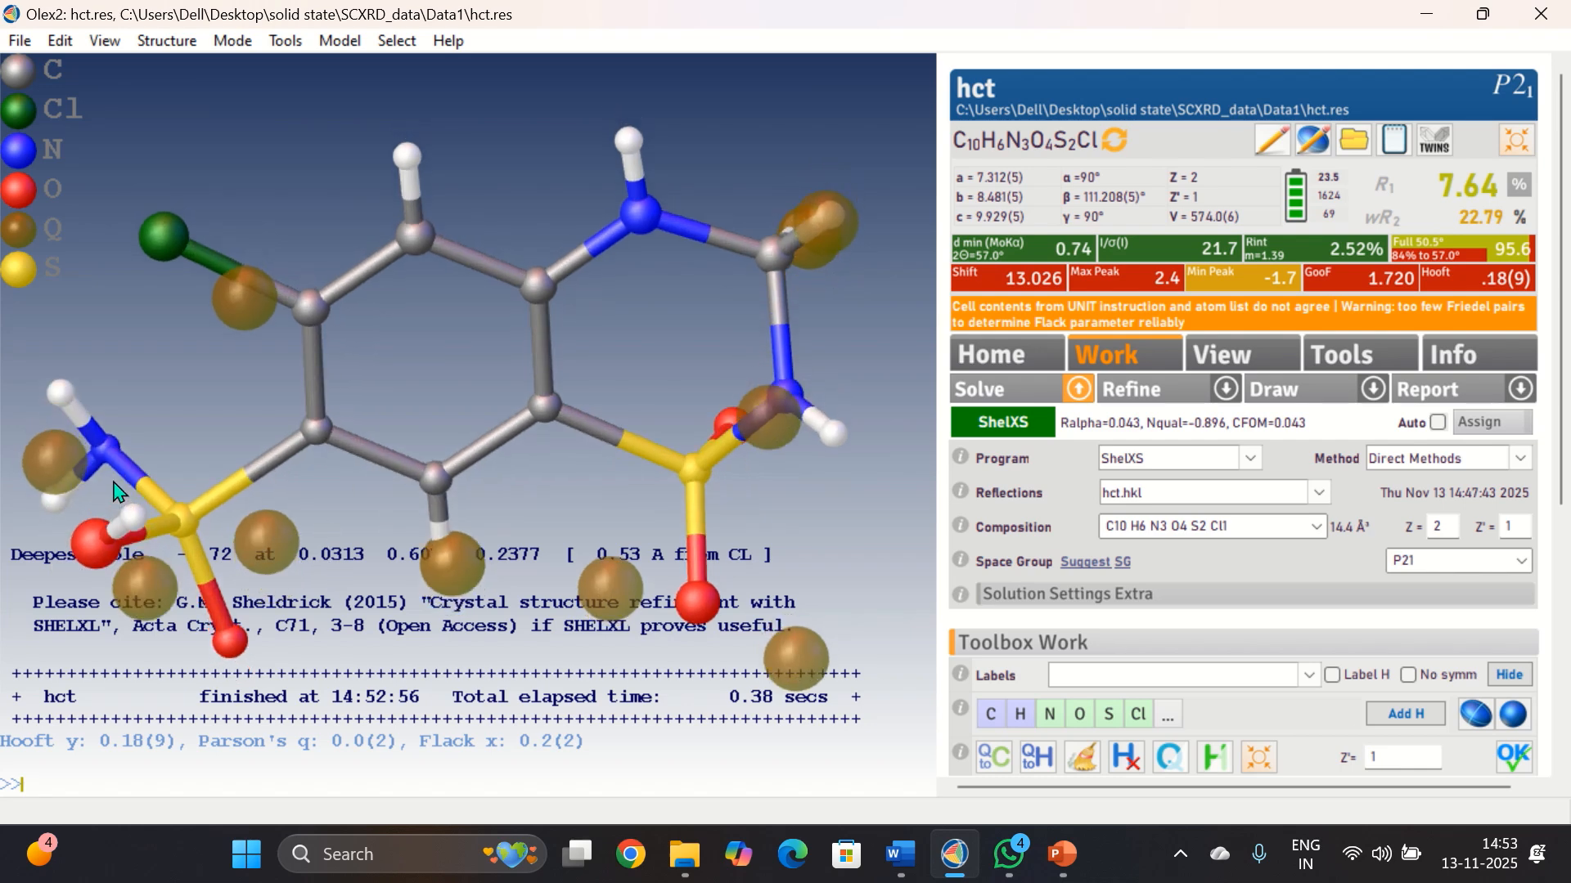
pyautogui.moveTo(184, 417)
pyautogui.mouseDown()
pyautogui.moveTo(187, 462)
pyautogui.moveTo(190, 426)
pyautogui.mouseUp()
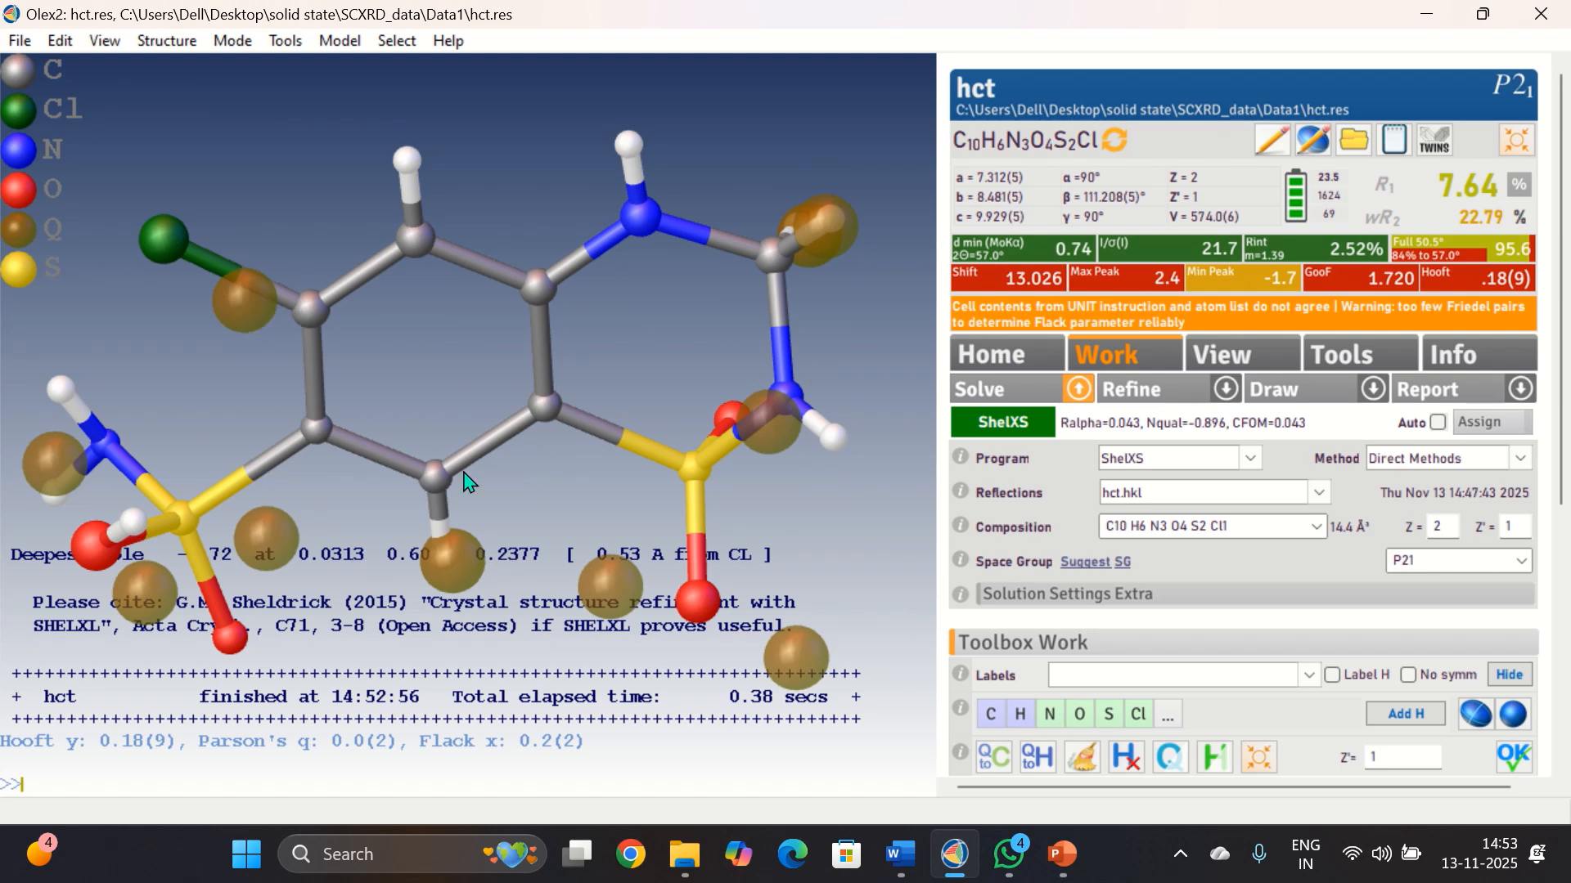
pyautogui.moveTo(464, 480); pyautogui.dragTo(466, 434)
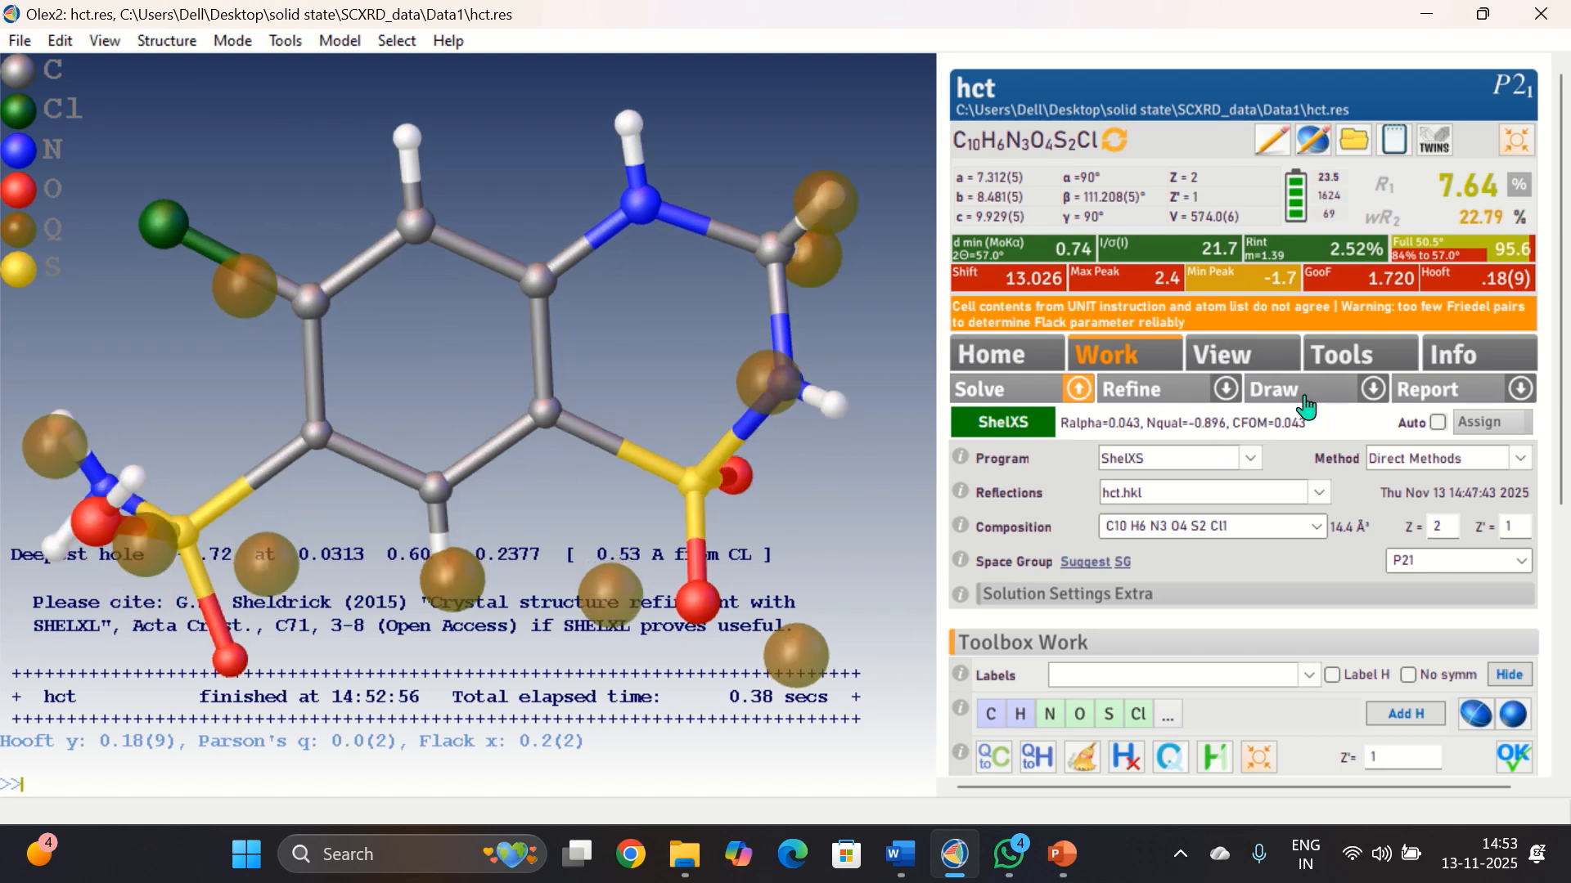
pyautogui.click(1142, 396)
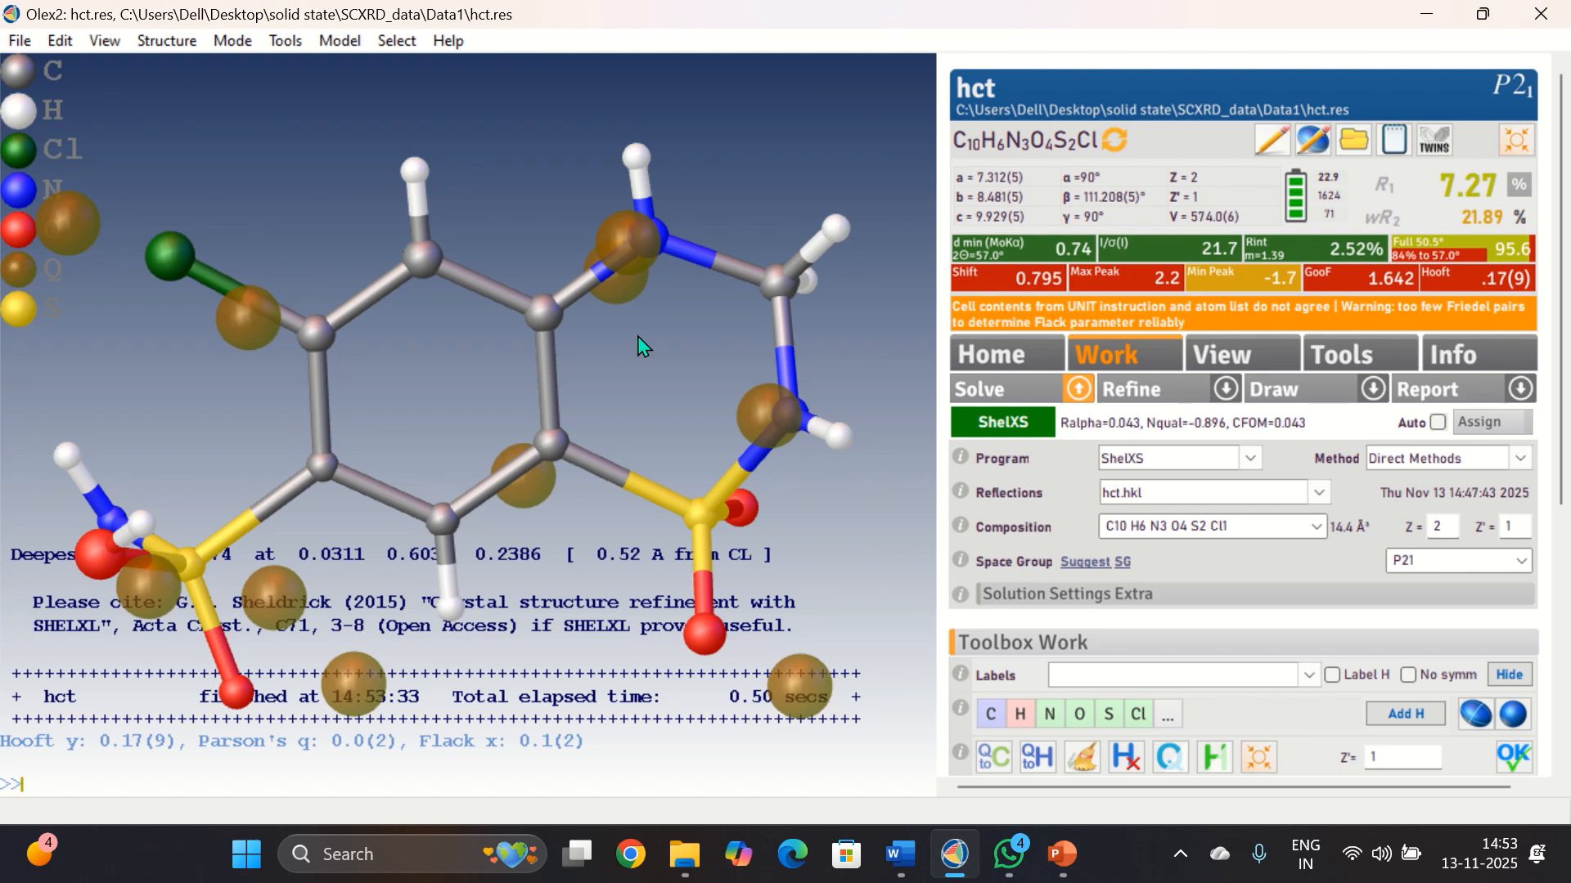
# Delete one of the two hydrogens on the nitrogen of the sulfonamide group outside the rings
pyautogui.moveTo(637, 337); pyautogui.dragTo(642, 301)
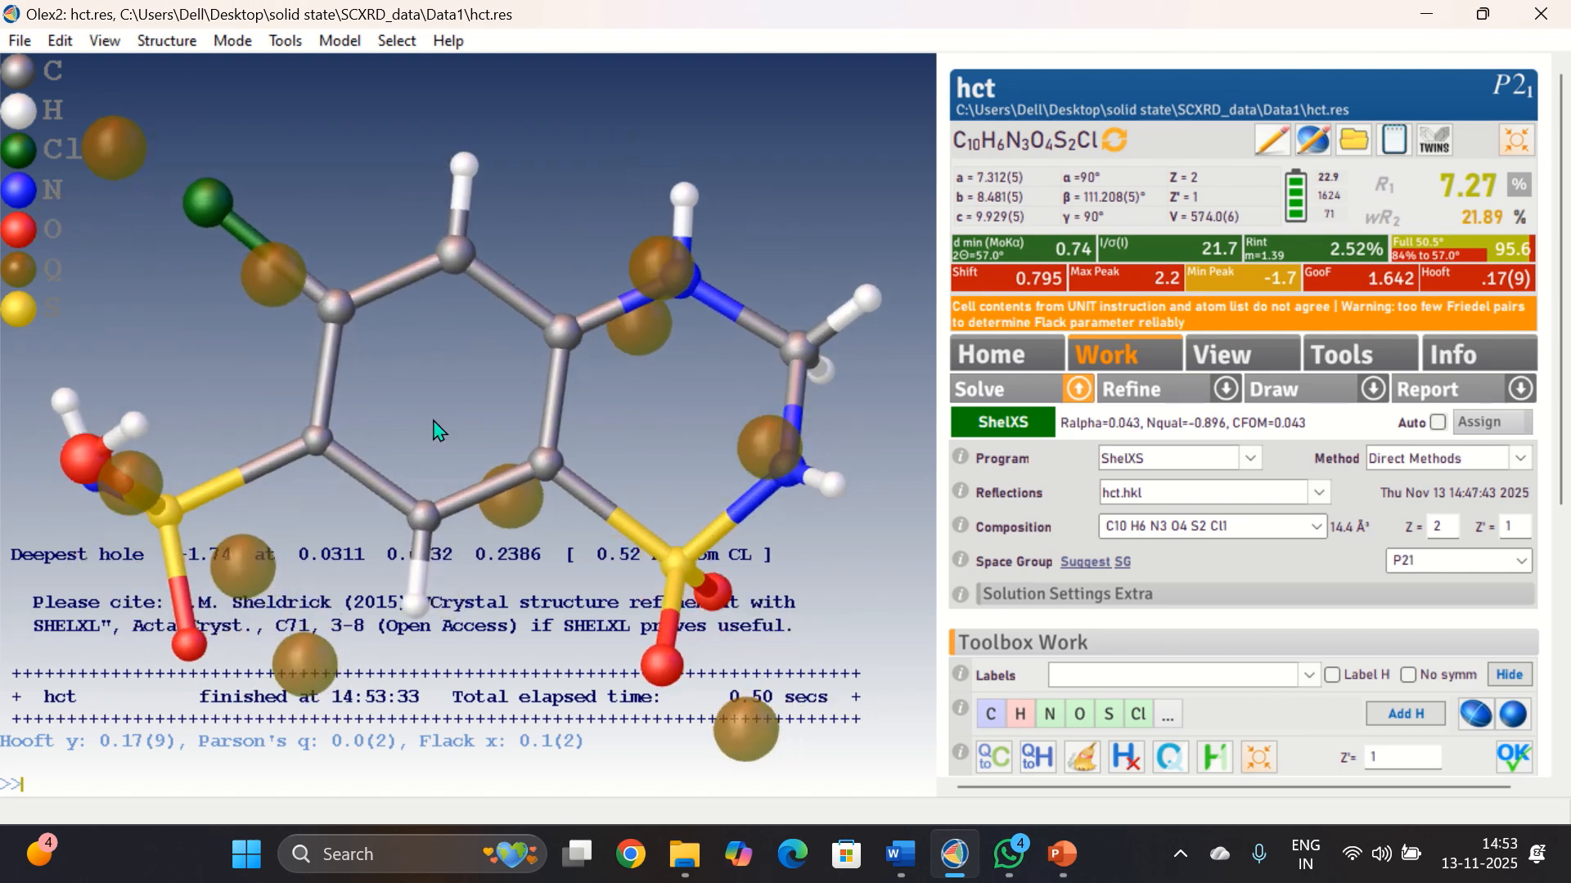
pyautogui.moveTo(59, 545); pyautogui.dragTo(79, 621)
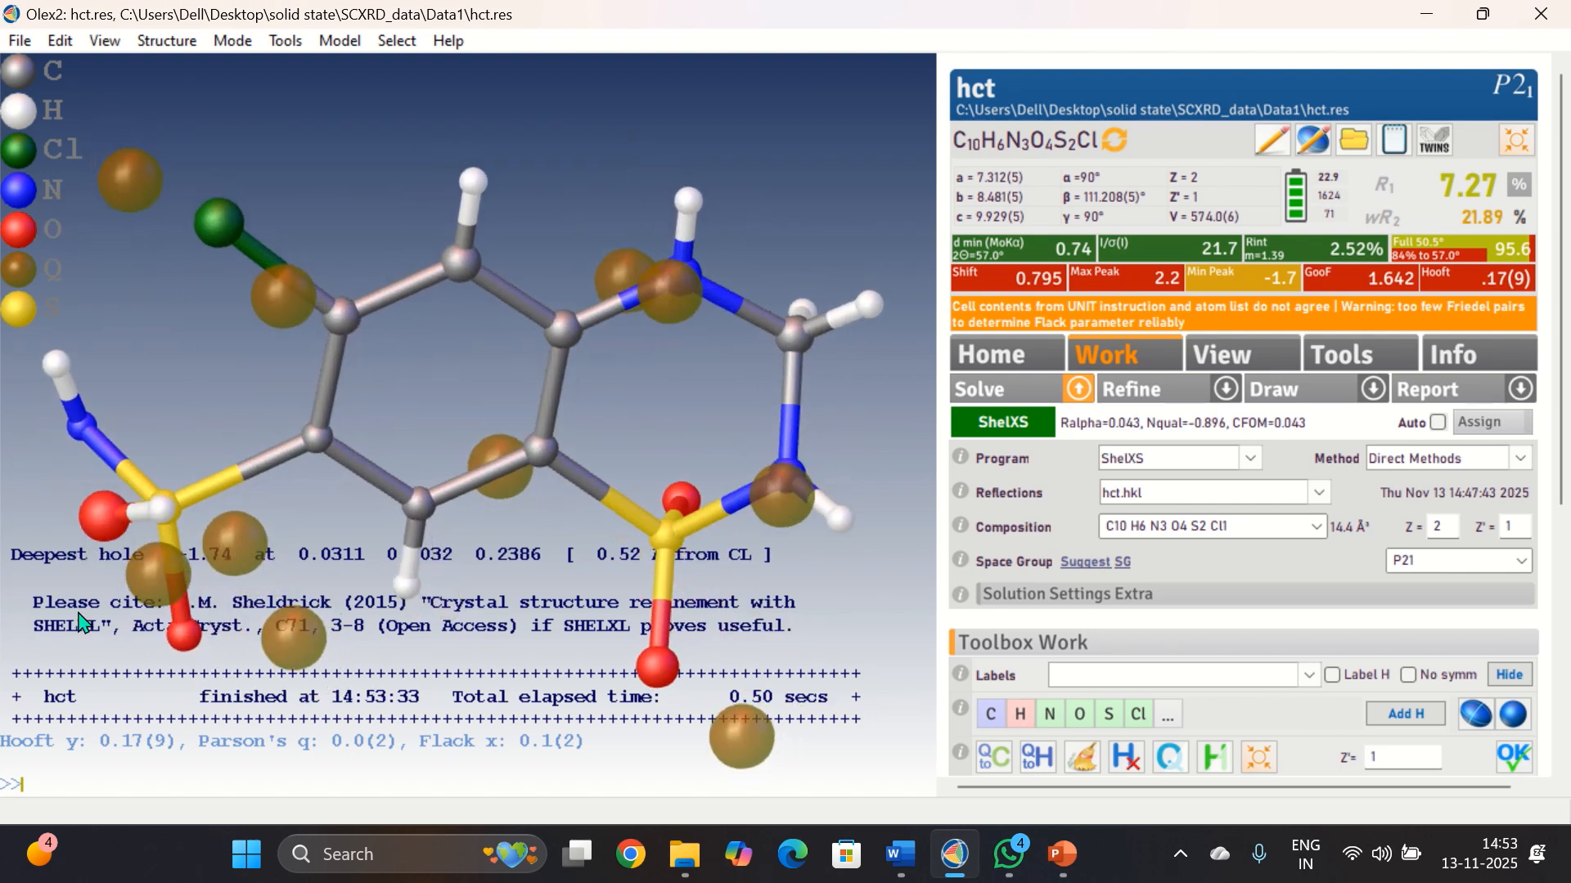
pyautogui.click(159, 517)
pyautogui.press('Delete')
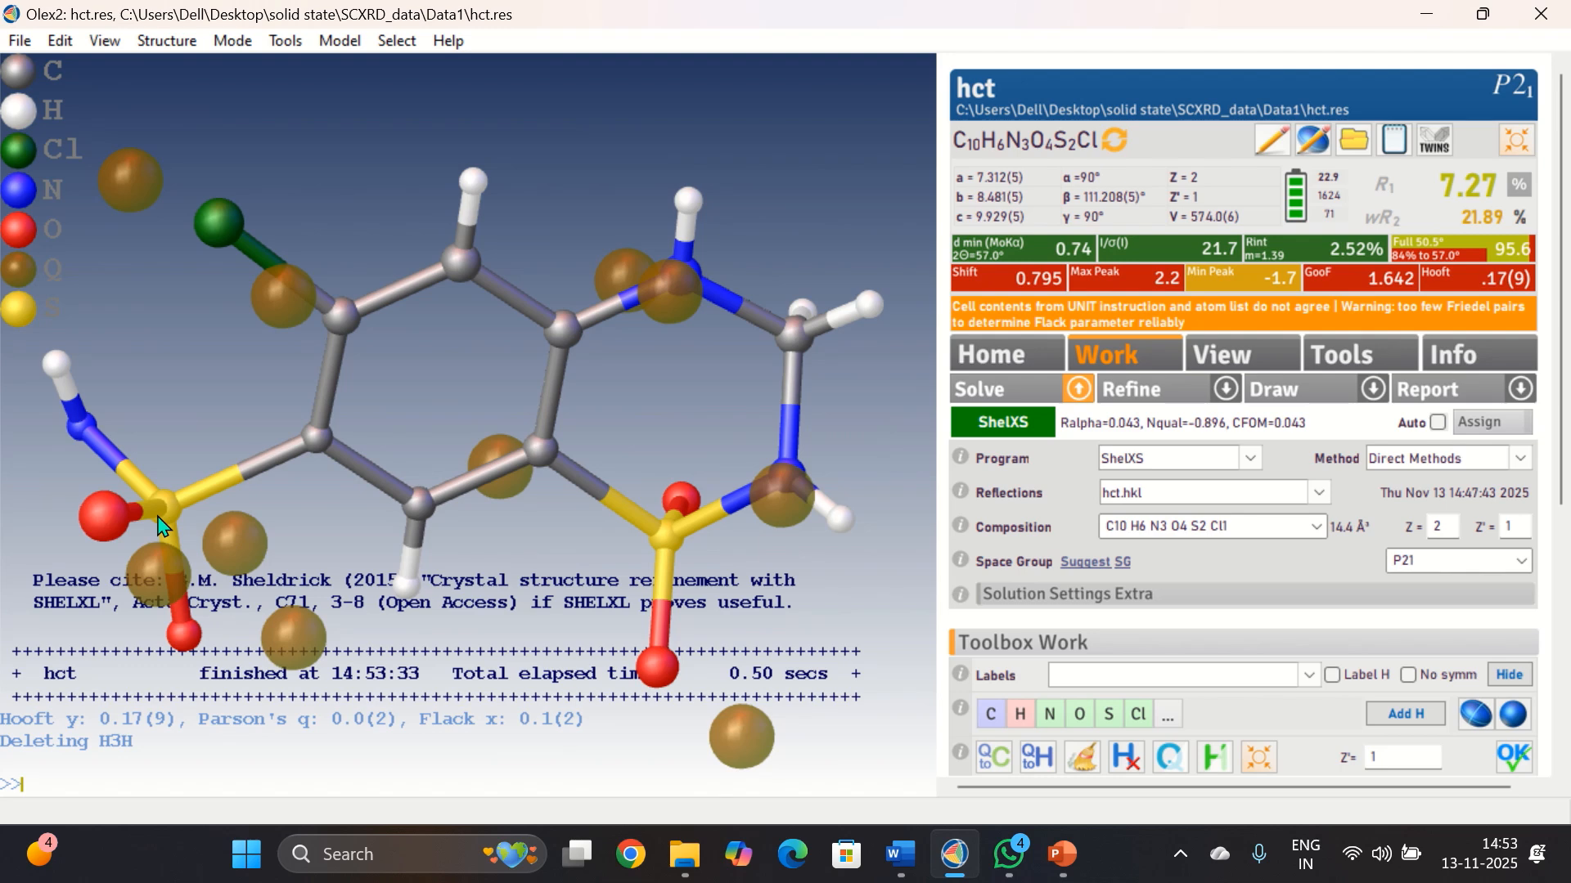
# Delete the hydrogen on the ring nitrogen bonded to sulfur and assign the nearby Q peak as hydrogen instead
pyautogui.moveTo(214, 414); pyautogui.dragTo(271, 228)
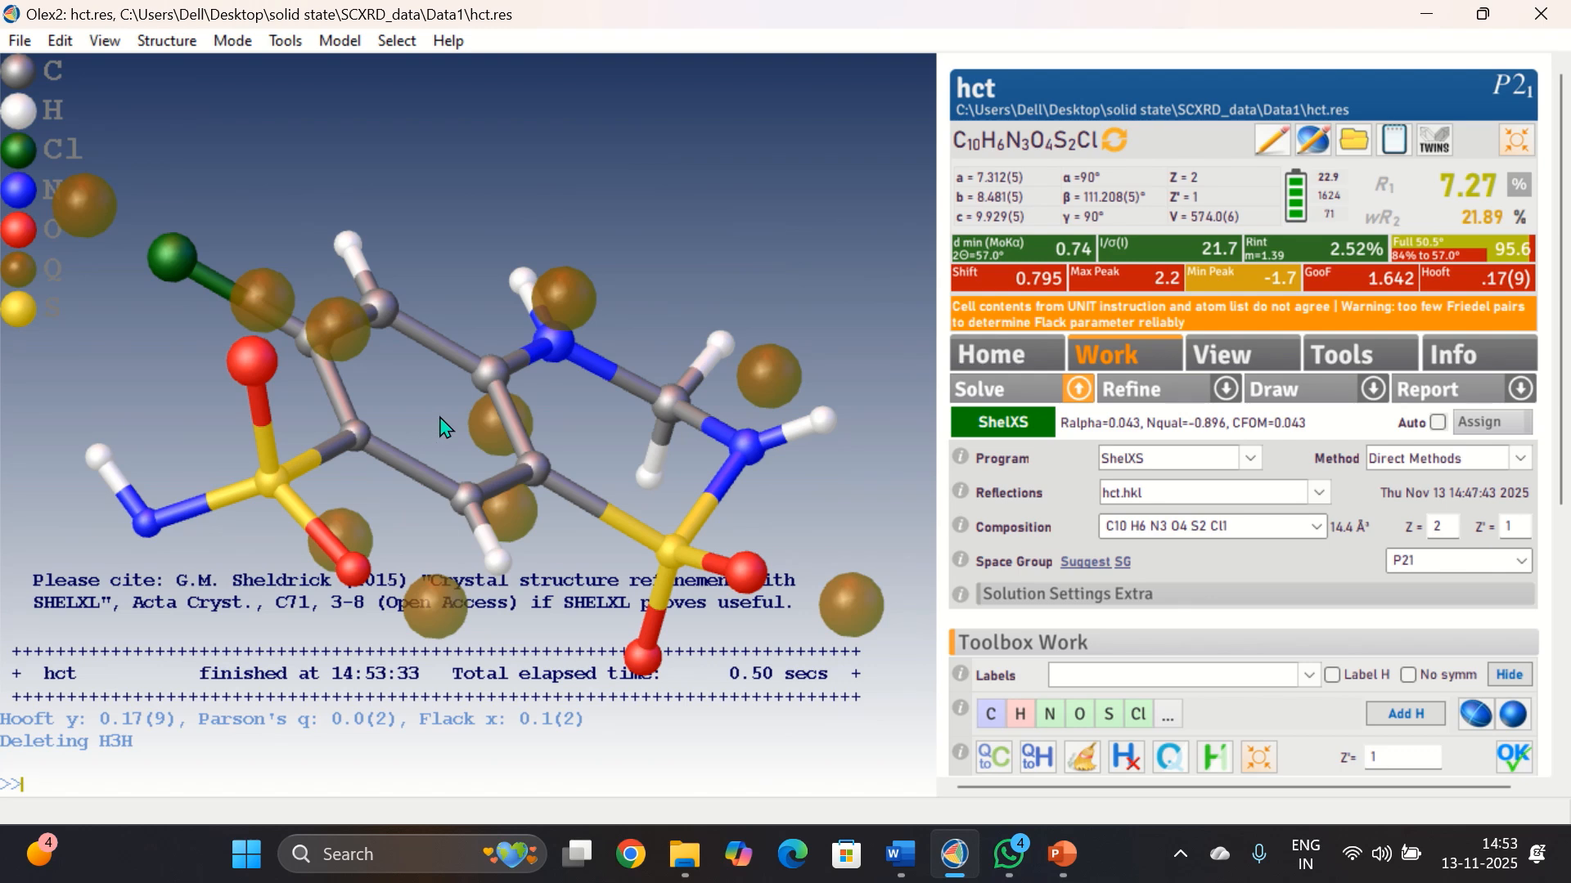
pyautogui.moveTo(445, 427); pyautogui.dragTo(361, 333)
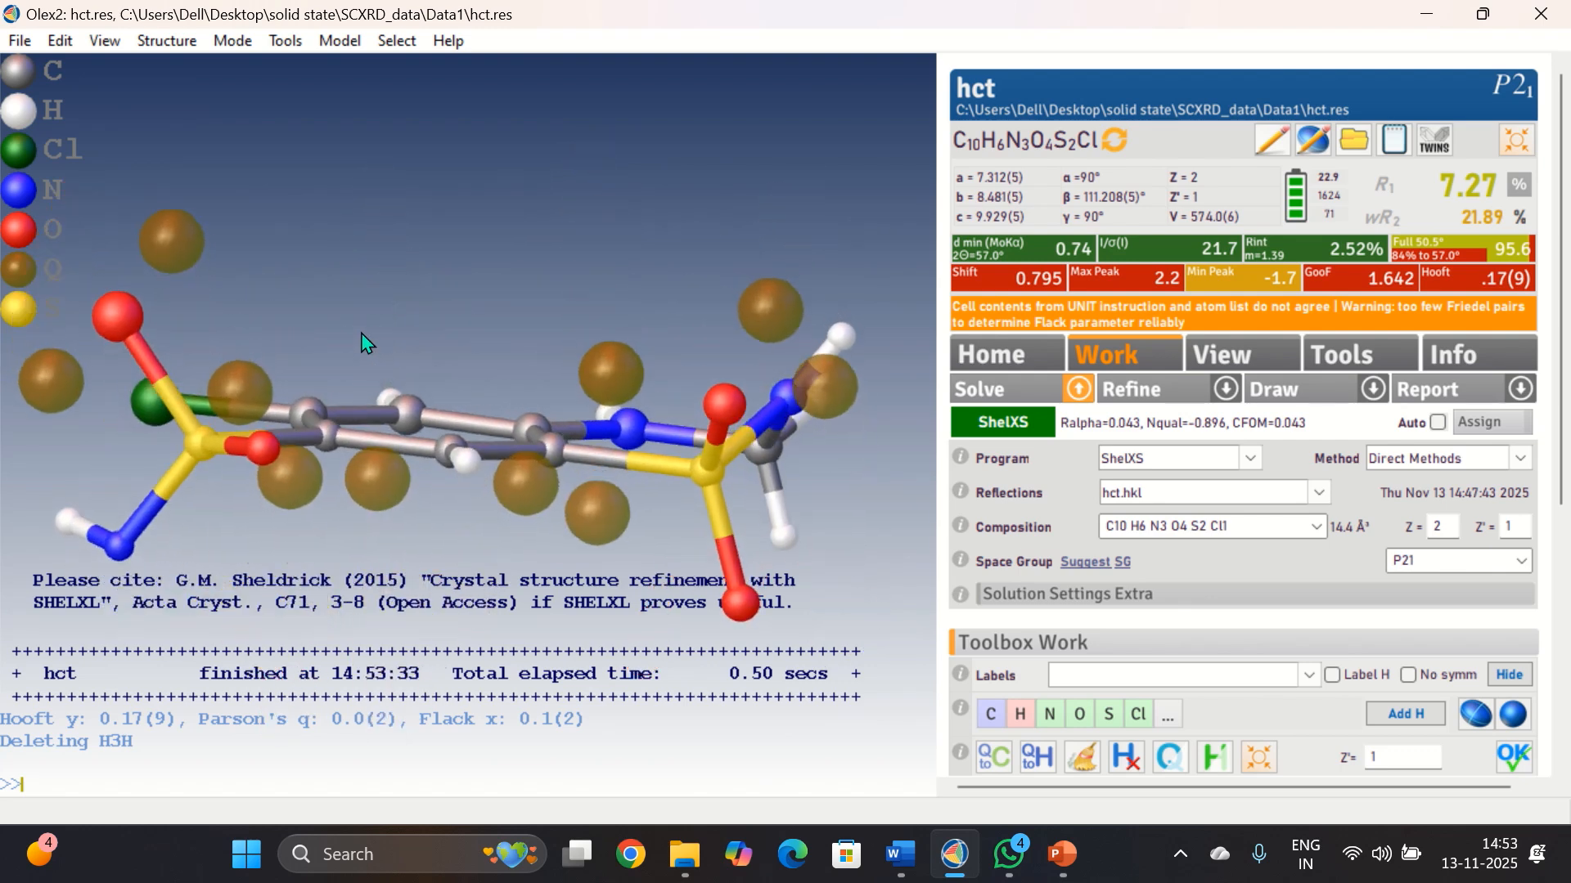
pyautogui.click(843, 335)
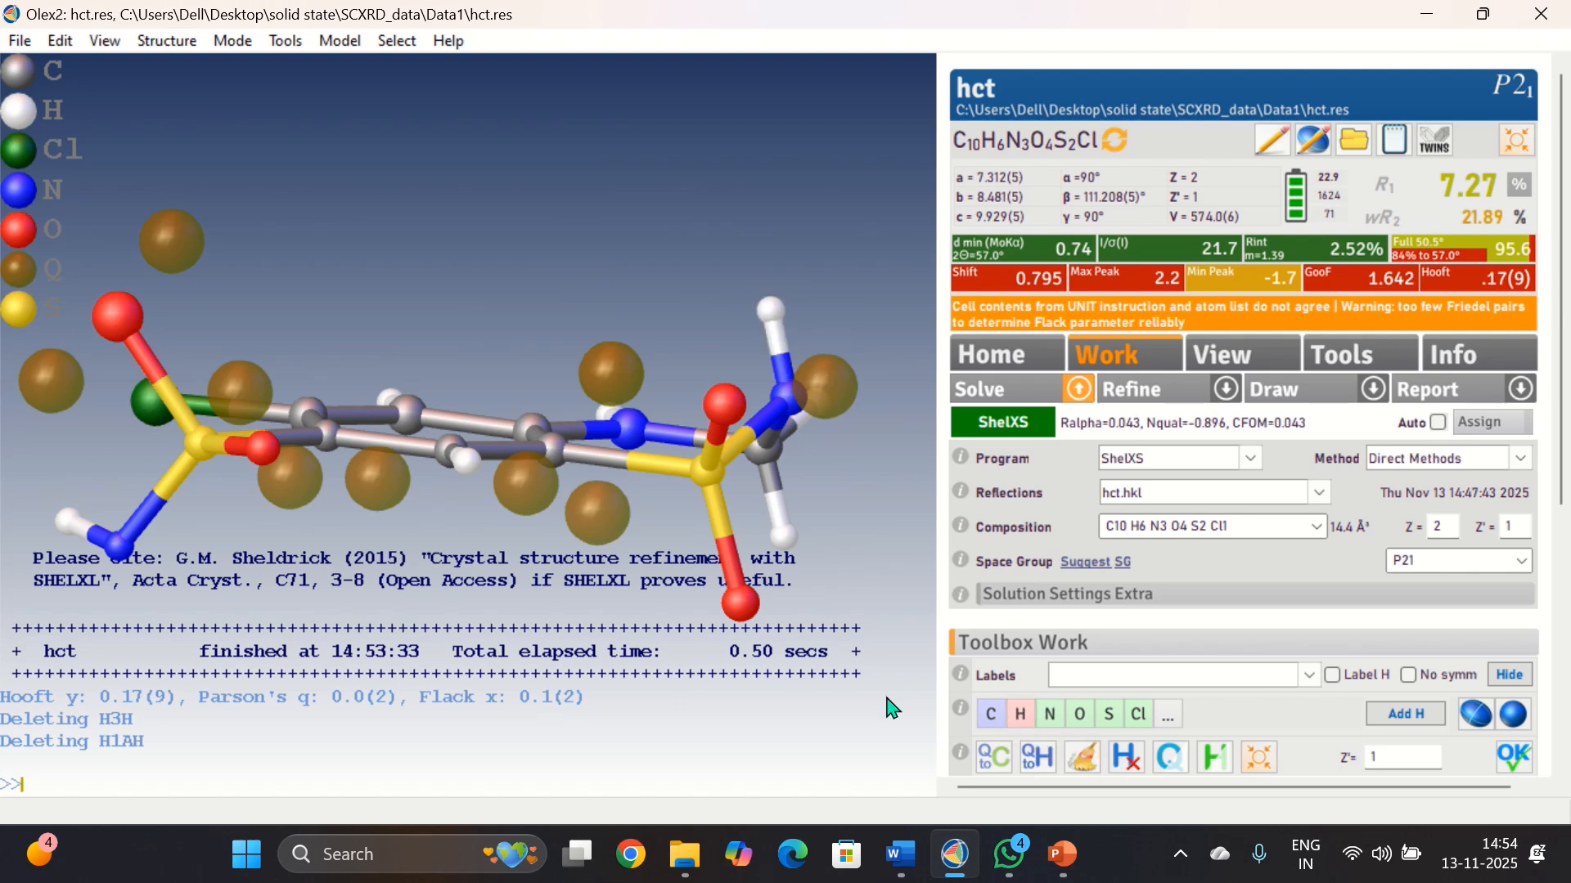
pyautogui.click(1036, 752)
# Refine the hct model with the manually assigned hydrogen on the ring nitrogen
pyautogui.moveTo(646, 692); pyautogui.dragTo(646, 788)
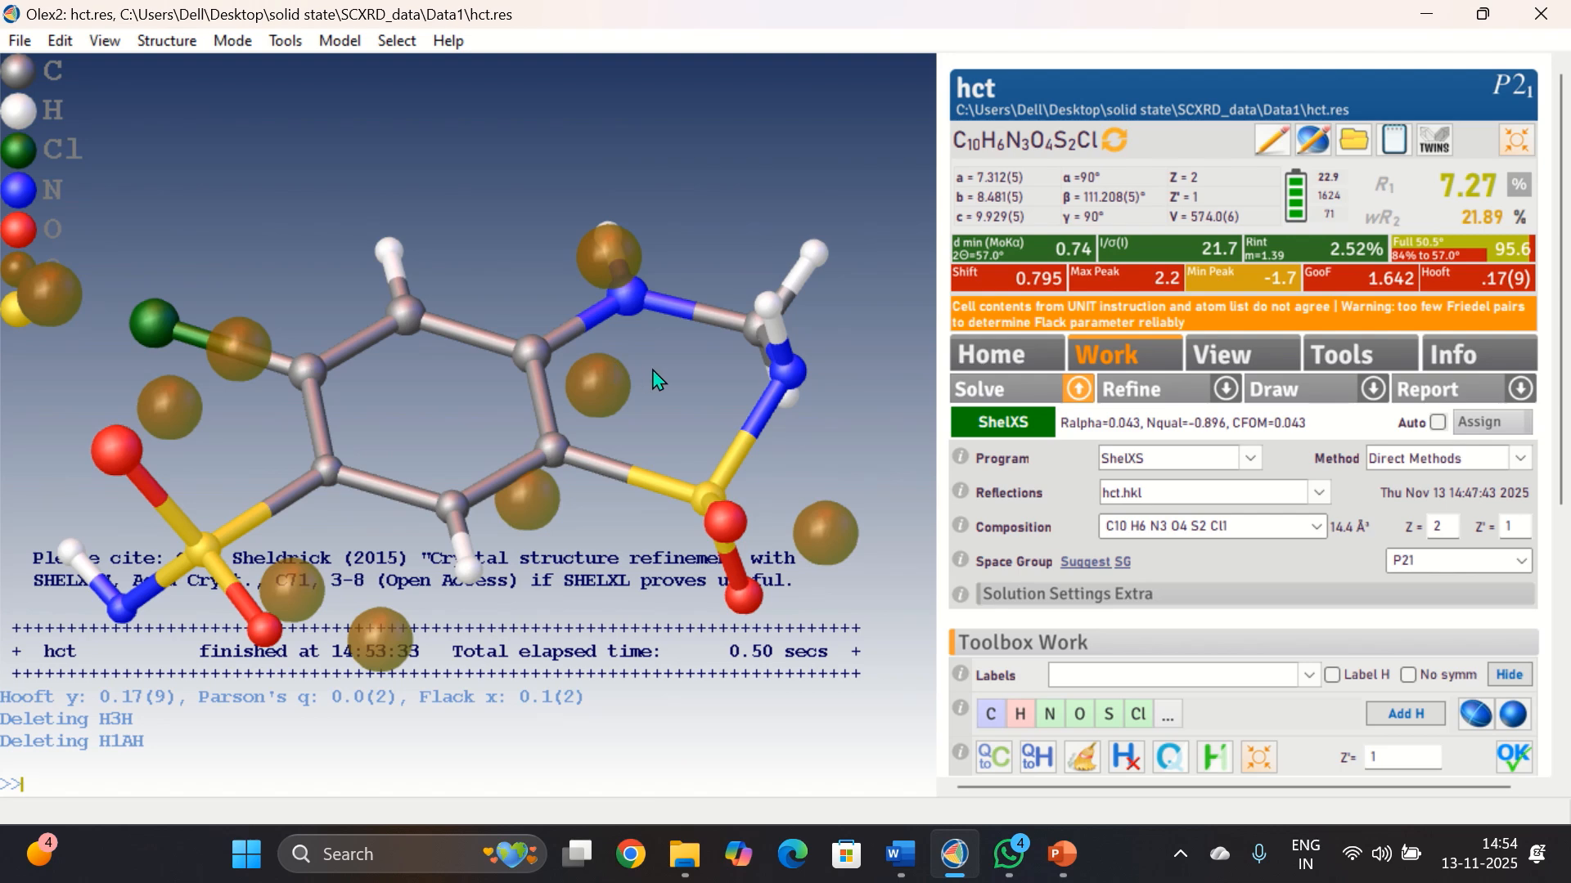
pyautogui.moveTo(520, 380); pyautogui.dragTo(504, 537)
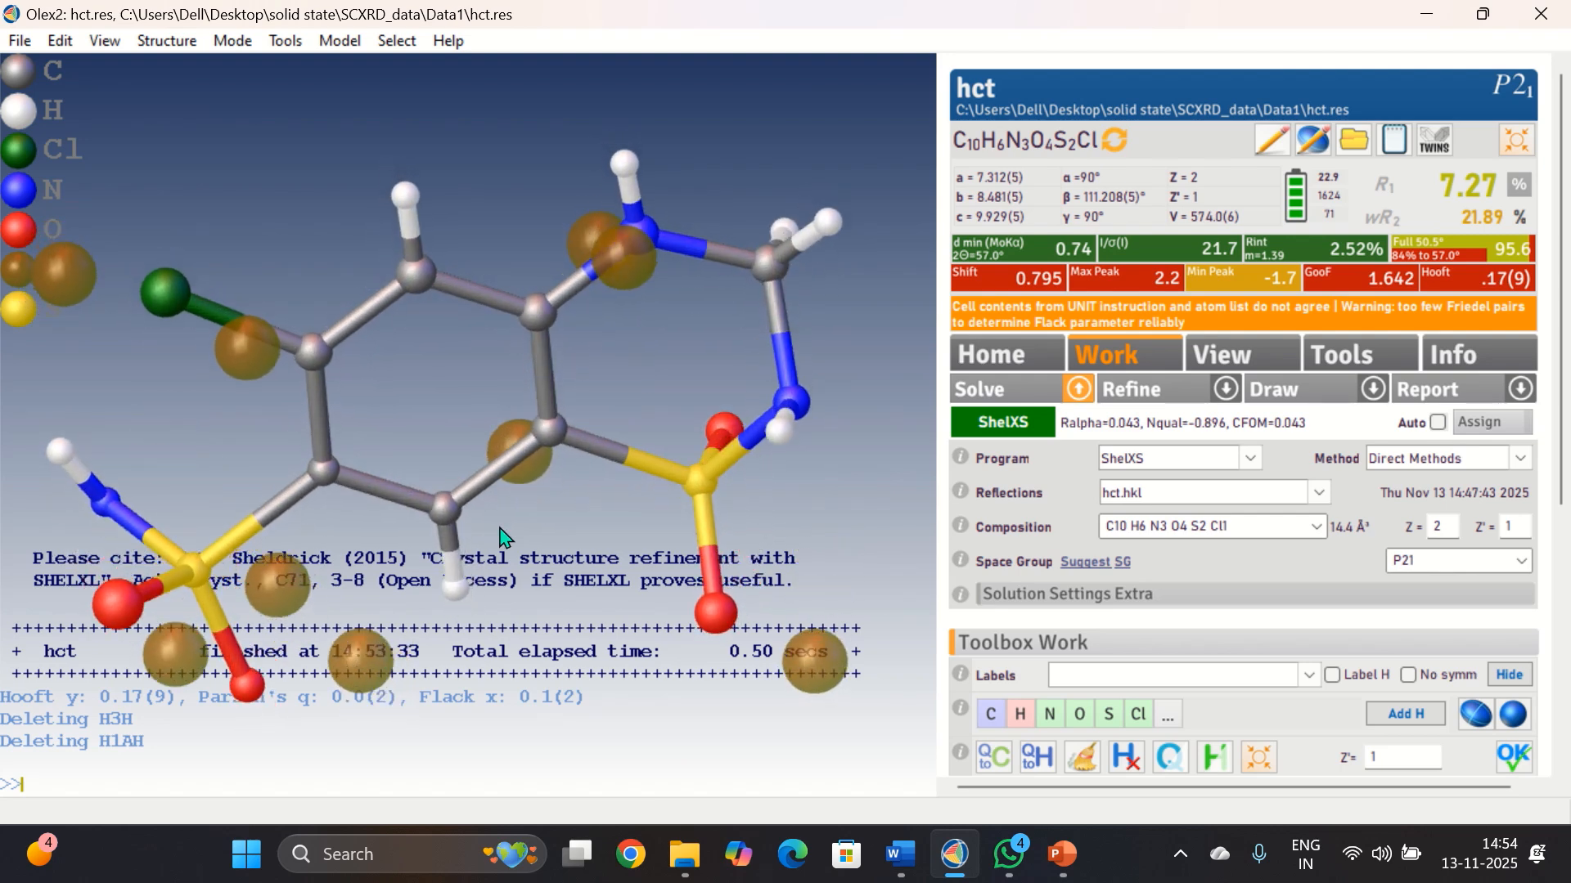
pyautogui.click(1153, 405)
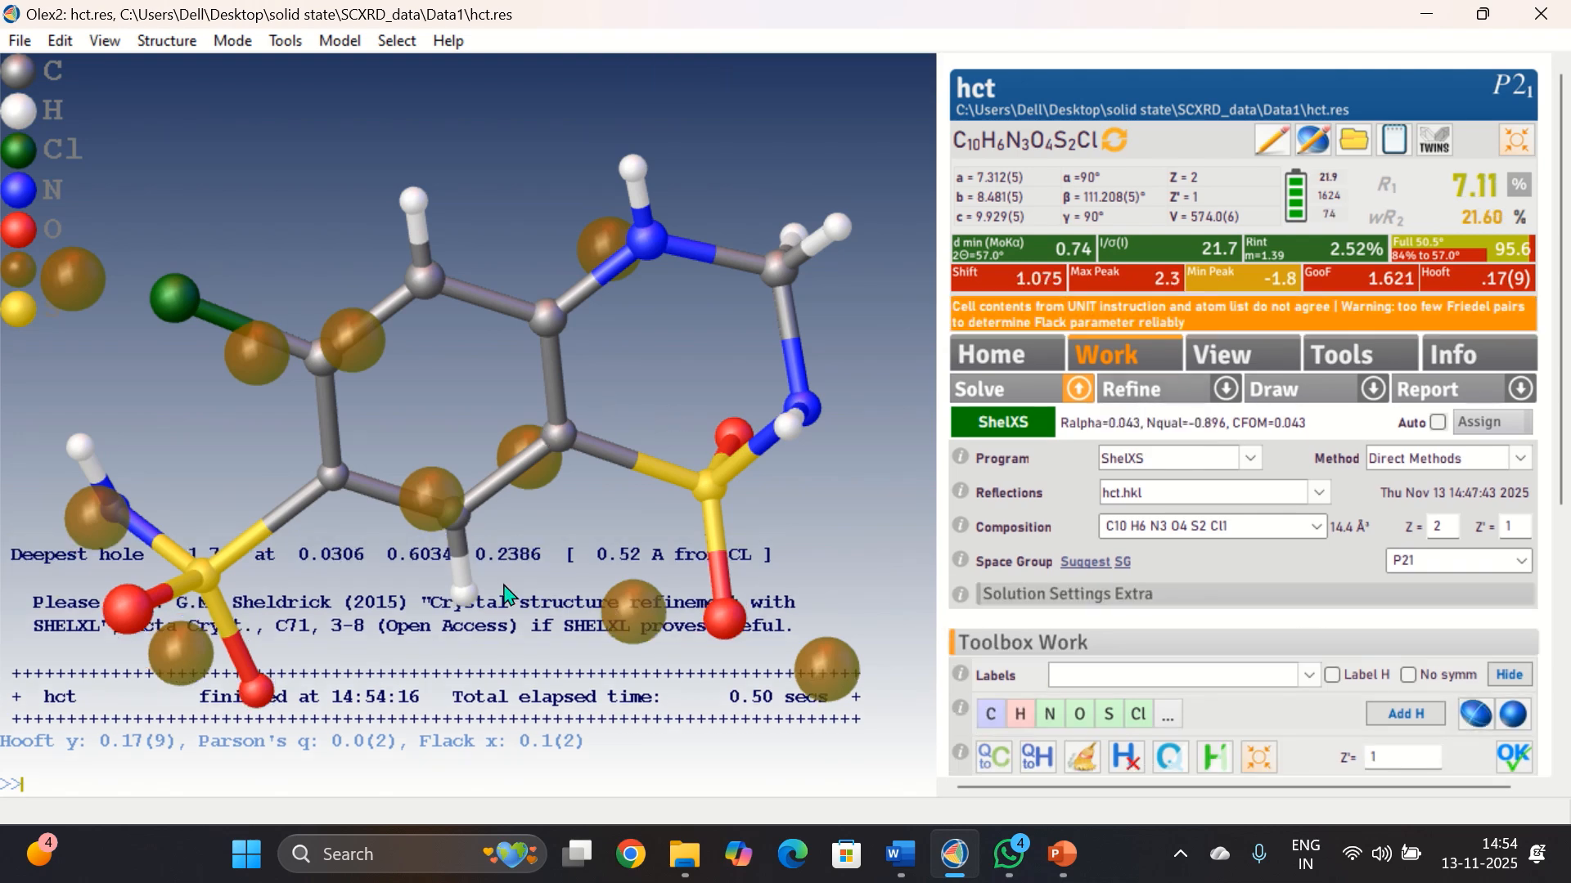
# Delete all hydrogen atoms from the hct model and refine it without them
pyautogui.moveTo(504, 592); pyautogui.dragTo(493, 494)
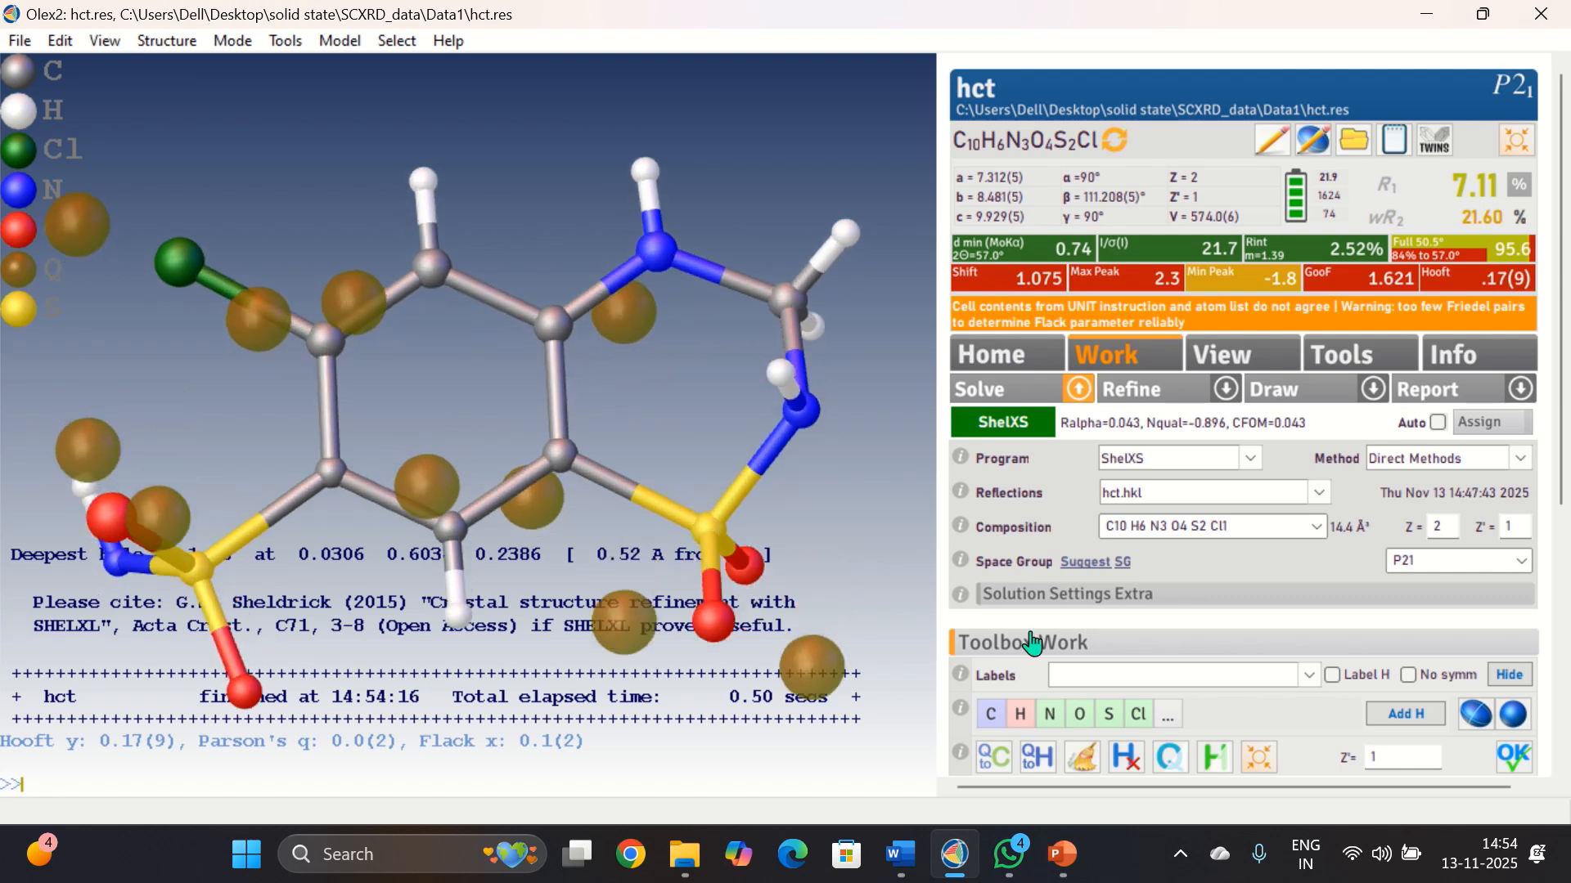
pyautogui.click(1139, 769)
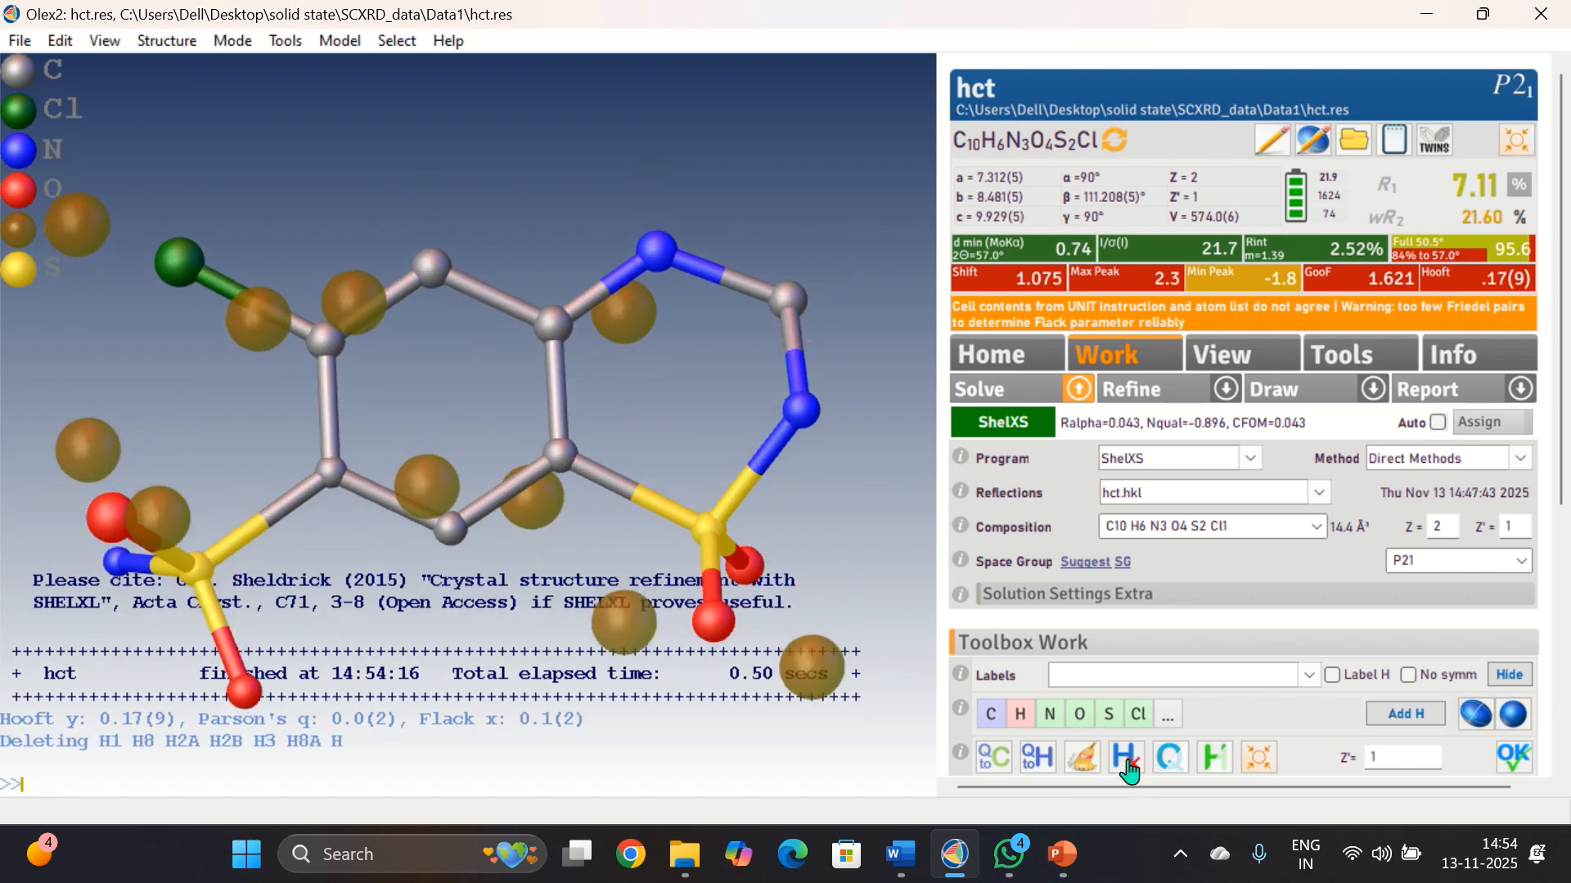
pyautogui.click(1159, 398)
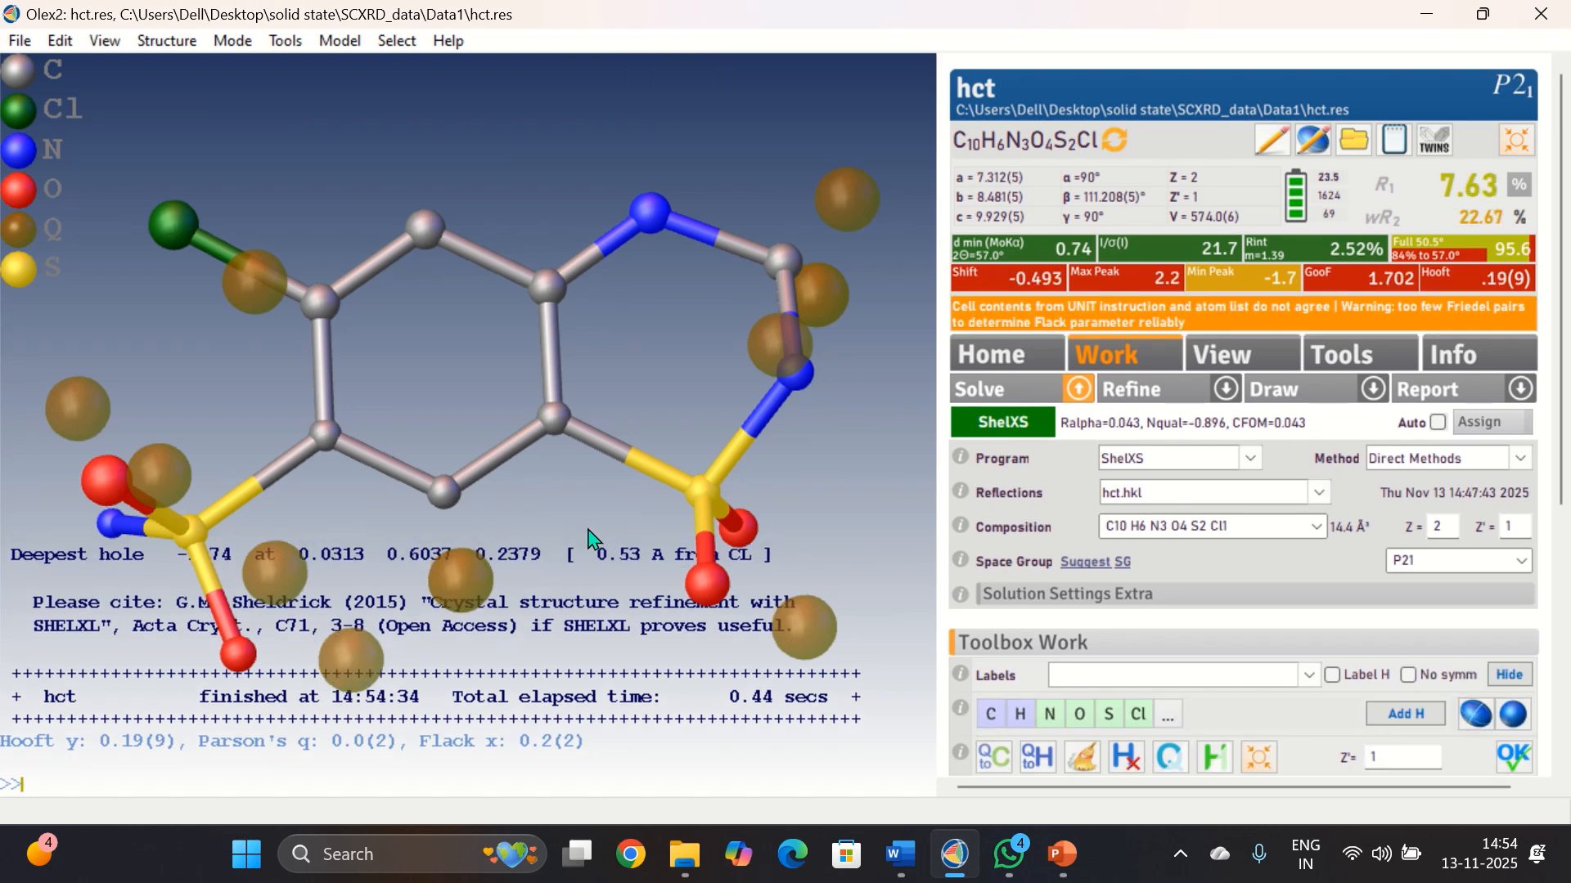
# Add hydrogen atoms to the hct model and delete one hydrogen from the nitrogen of the sulfonamide group outside the rings
pyautogui.moveTo(579, 444)
pyautogui.mouseDown()
pyautogui.moveTo(580, 406)
pyautogui.moveTo(579, 462)
pyautogui.mouseUp()
pyautogui.click(1406, 712)
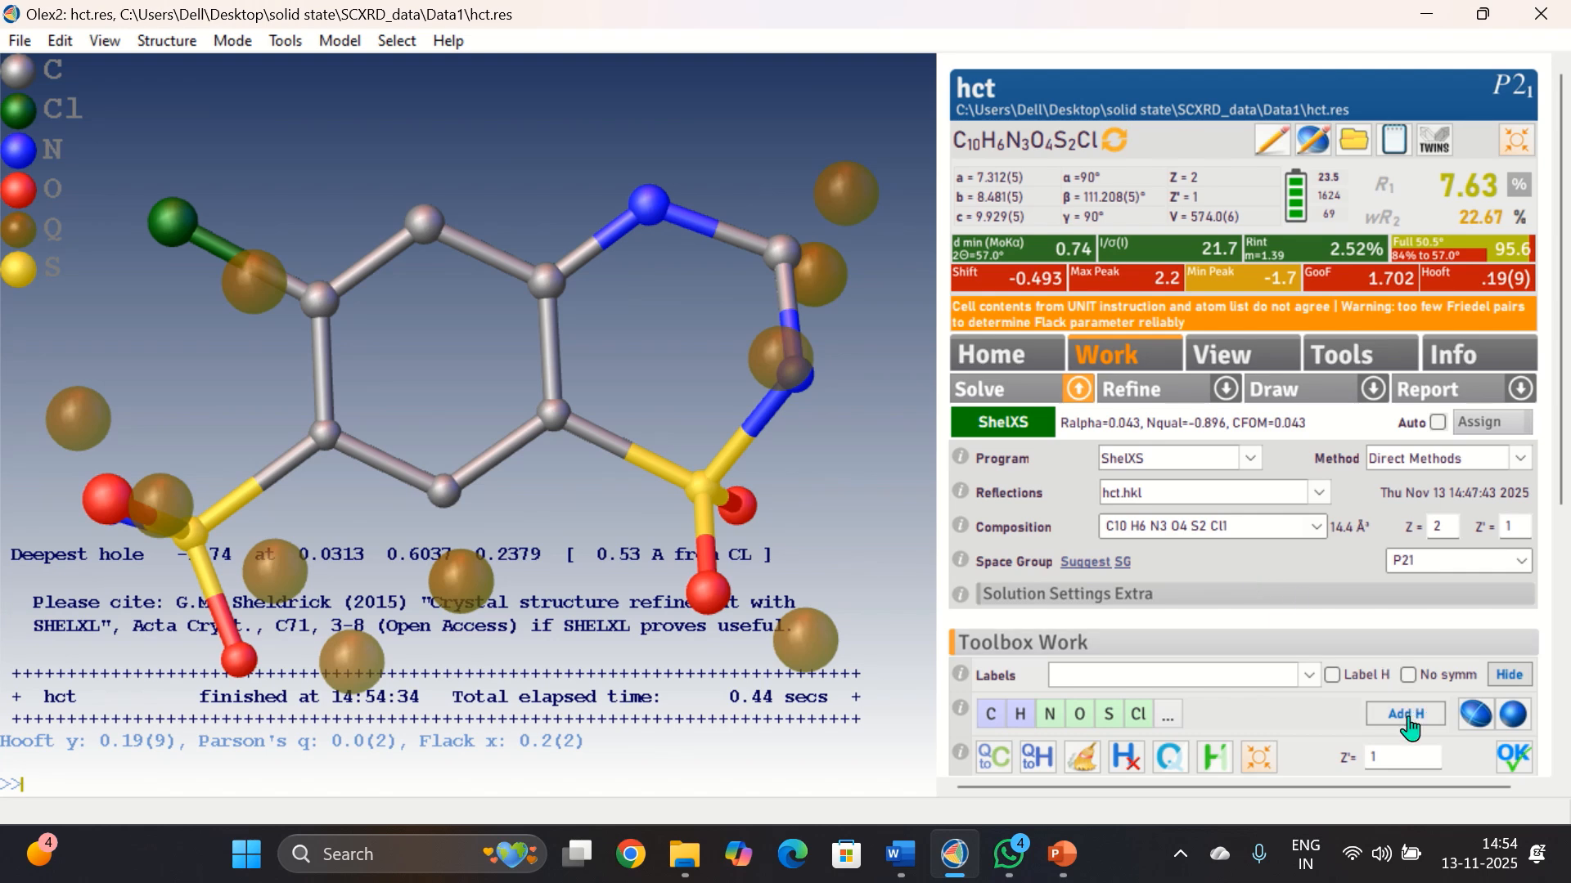
pyautogui.moveTo(663, 424); pyautogui.dragTo(663, 518)
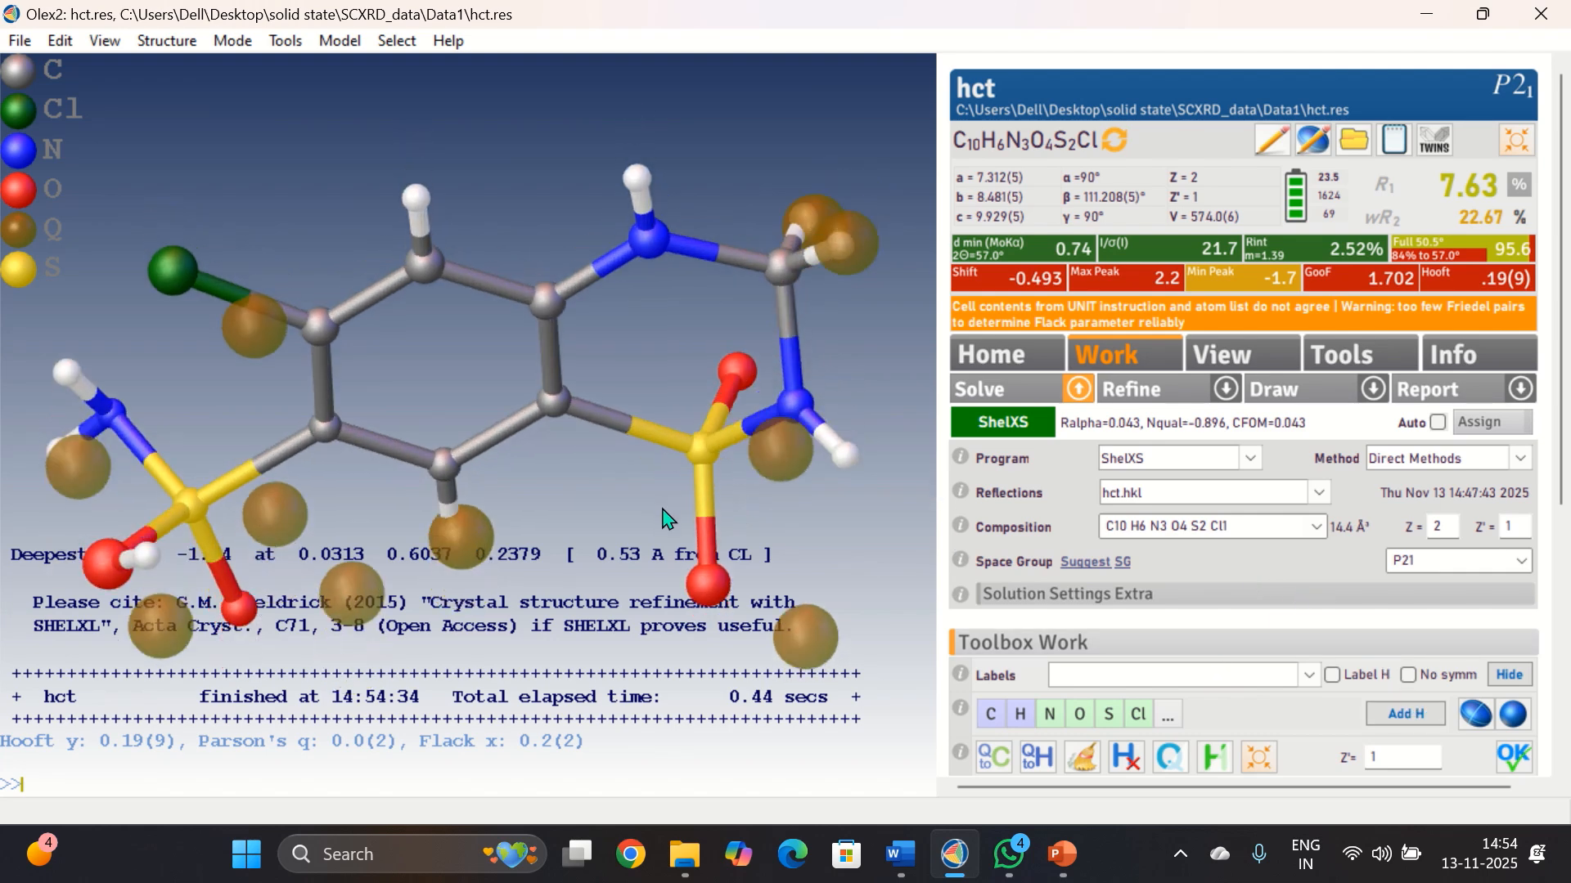
pyautogui.click(146, 560)
pyautogui.press('Delete')
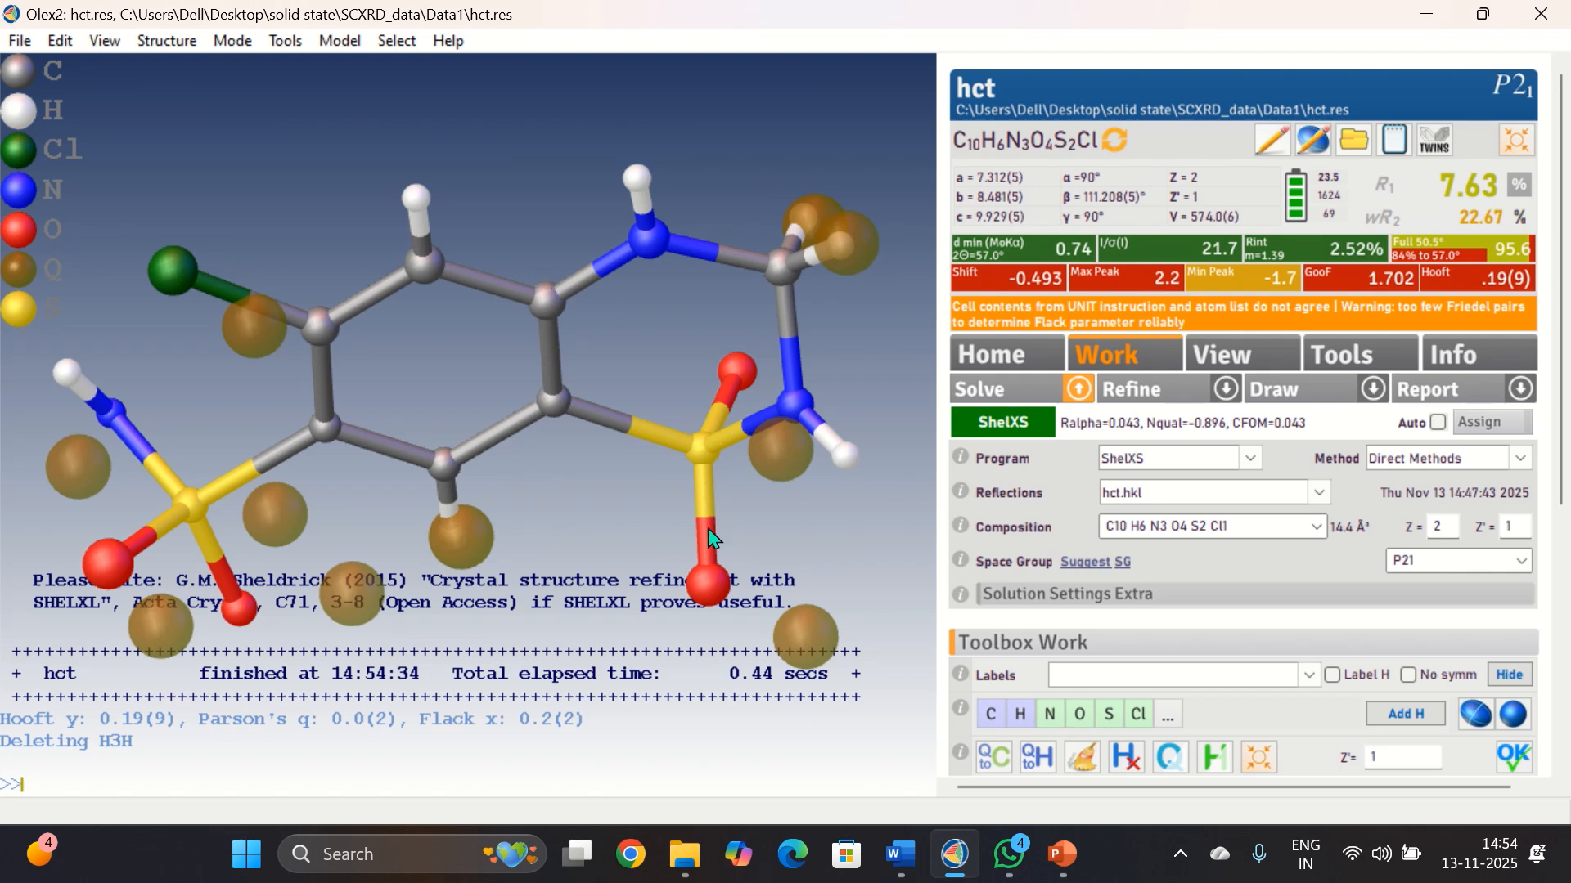
pyautogui.moveTo(803, 565); pyautogui.dragTo(785, 480)
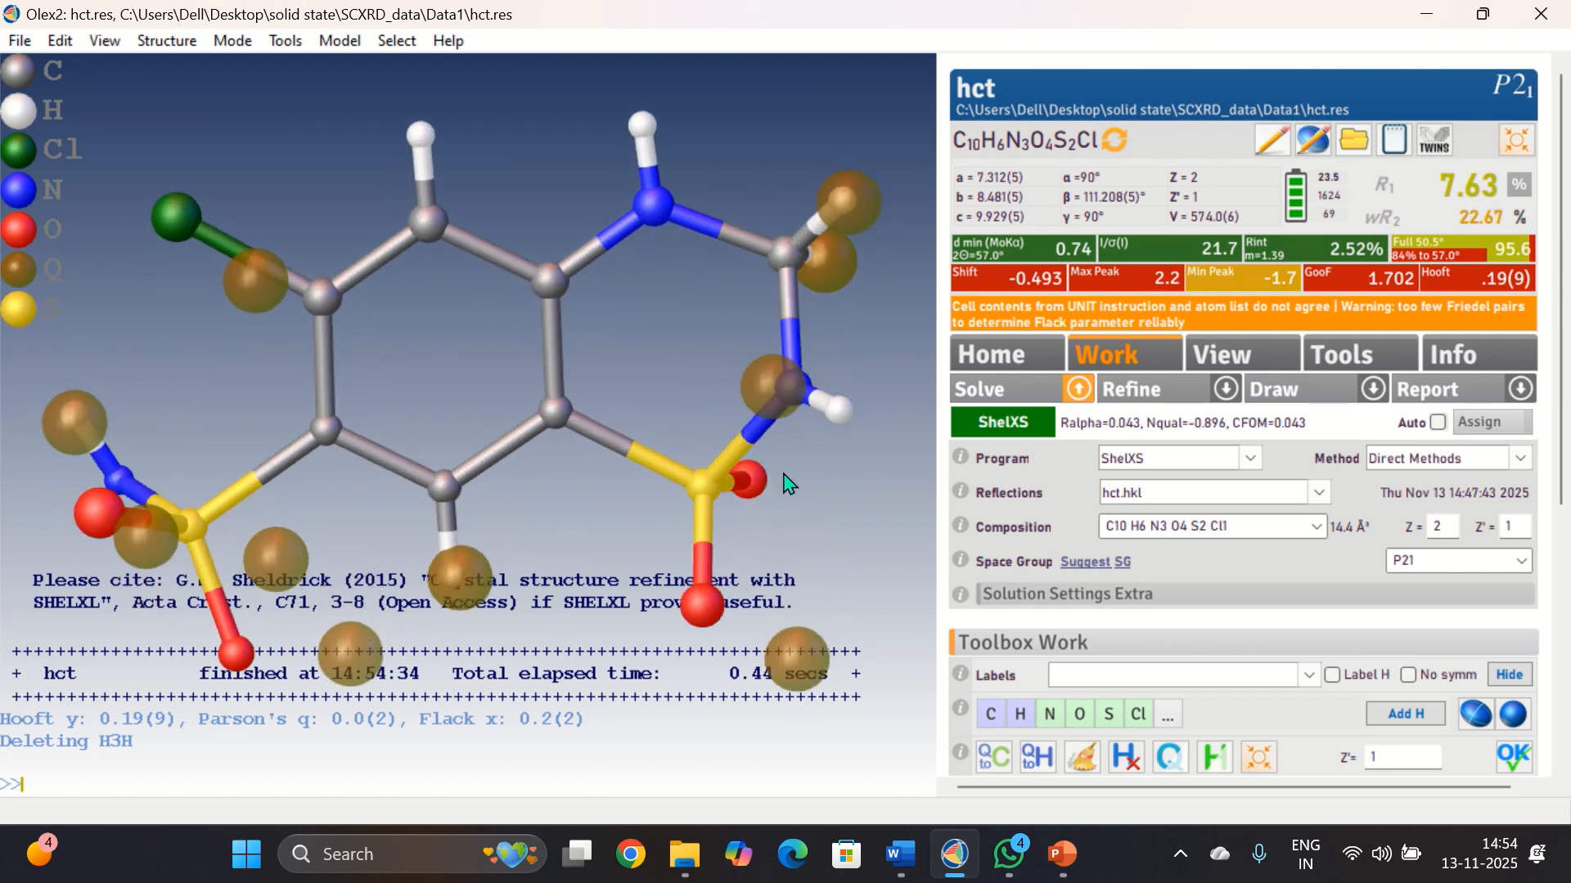
# Make the non-hydrogen atoms anisotropic, refine the hct model, and examine the molecule with the Q peaks hidden
pyautogui.click(1477, 717)
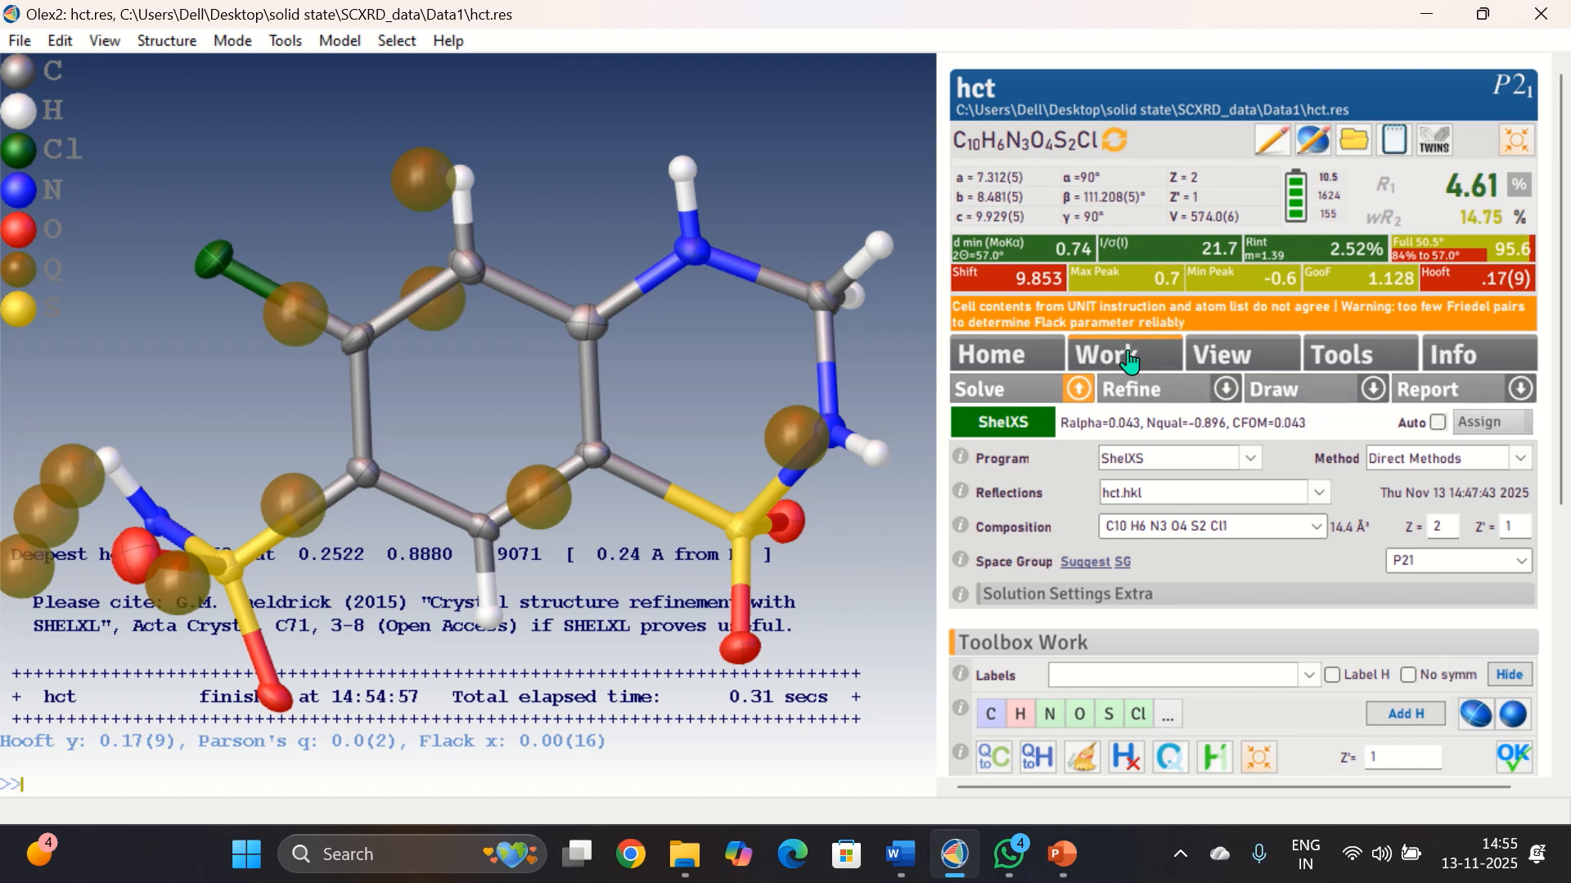
pyautogui.click(1154, 400)
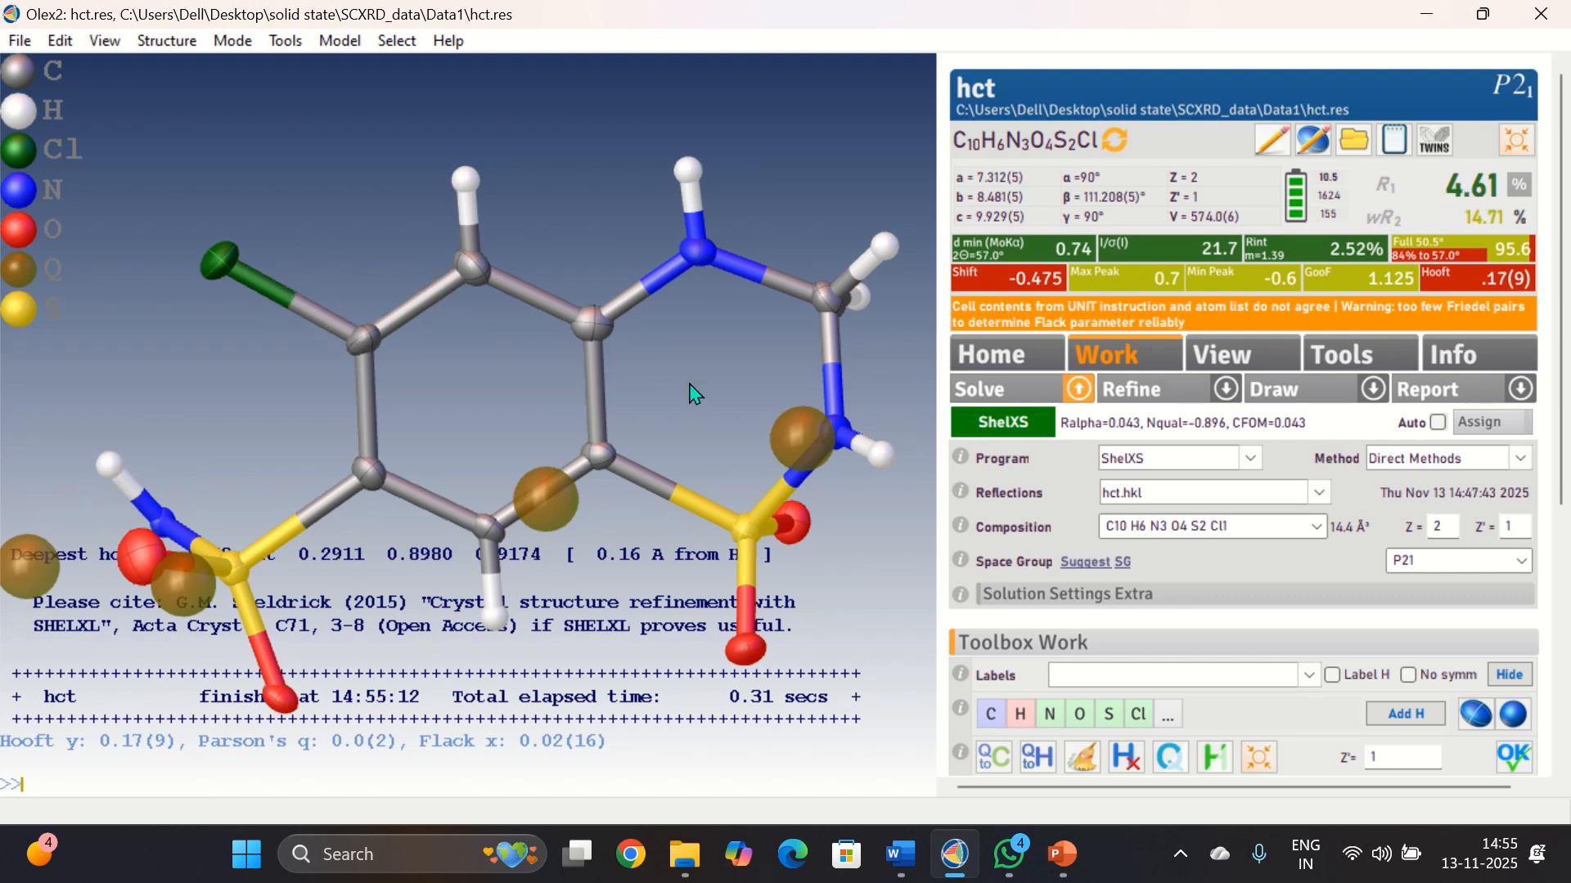
pyautogui.moveTo(364, 646); pyautogui.dragTo(206, 381)
pyautogui.moveTo(562, 505); pyautogui.dragTo(491, 435)
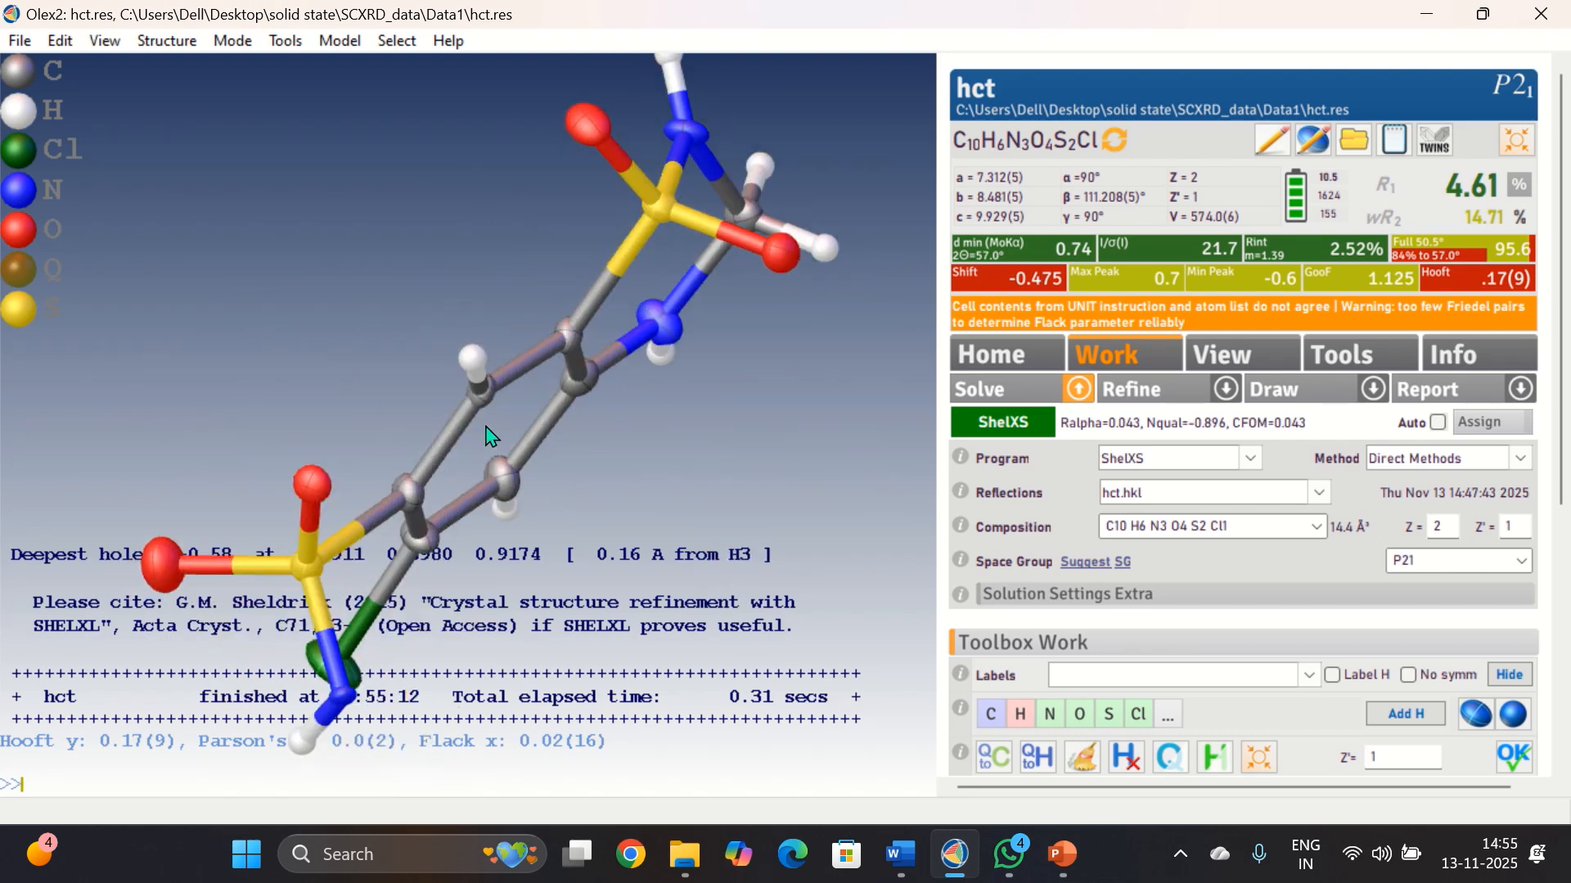
pyautogui.moveTo(496, 734); pyautogui.dragTo(770, 326)
pyautogui.moveTo(724, 460); pyautogui.dragTo(932, 319)
pyautogui.moveTo(985, 266); pyautogui.dragTo(880, 196)
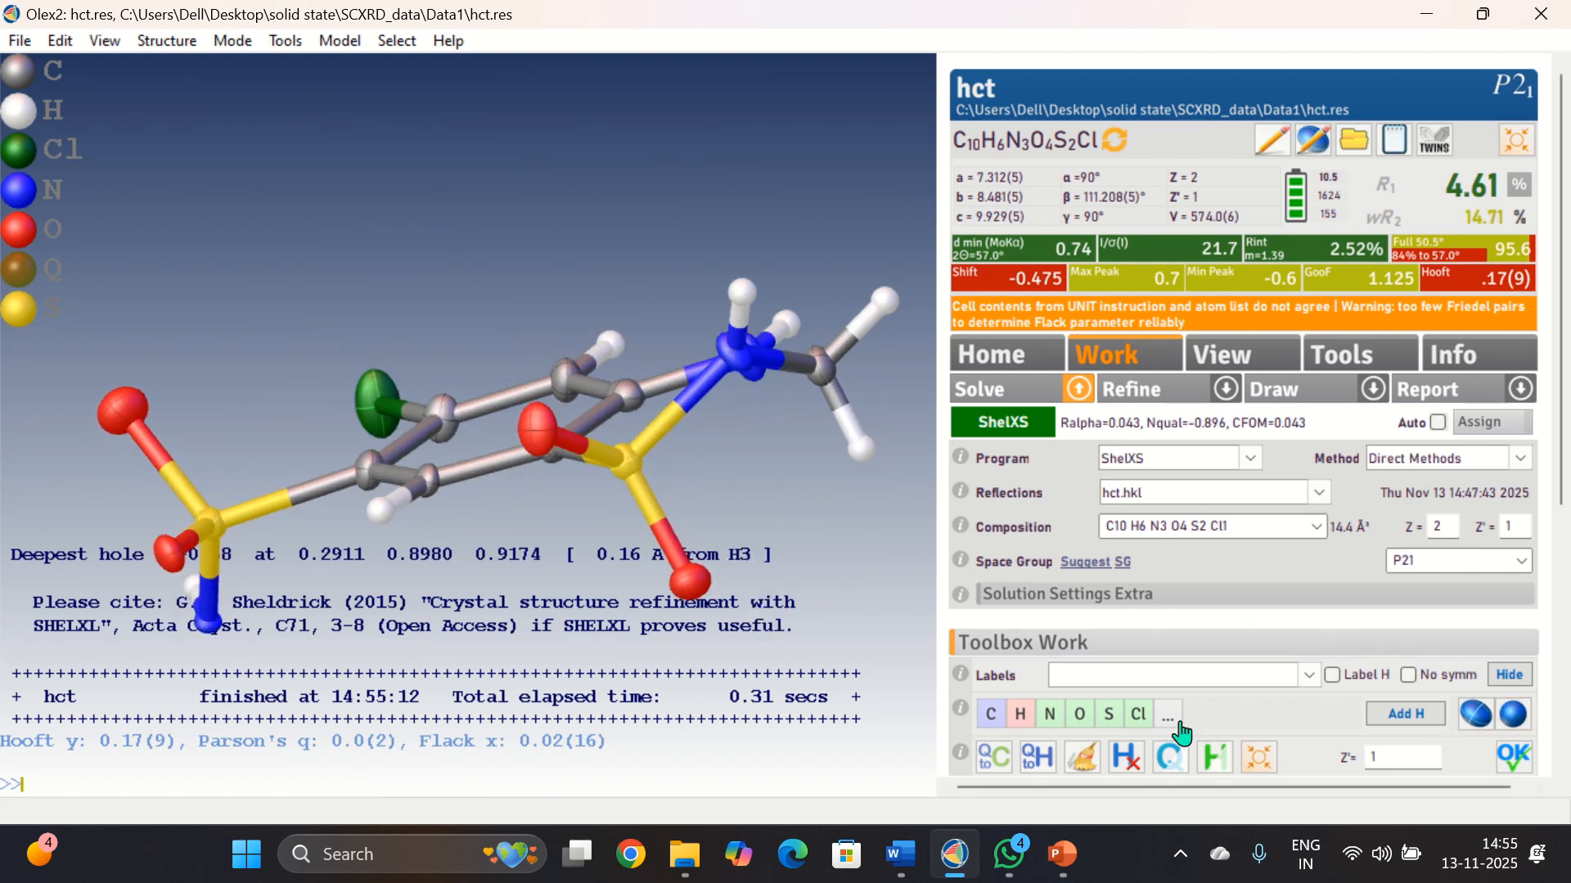
# Delete all hydrogen atoms from the anisotropic hct model and refine it without them
pyautogui.click(1134, 768)
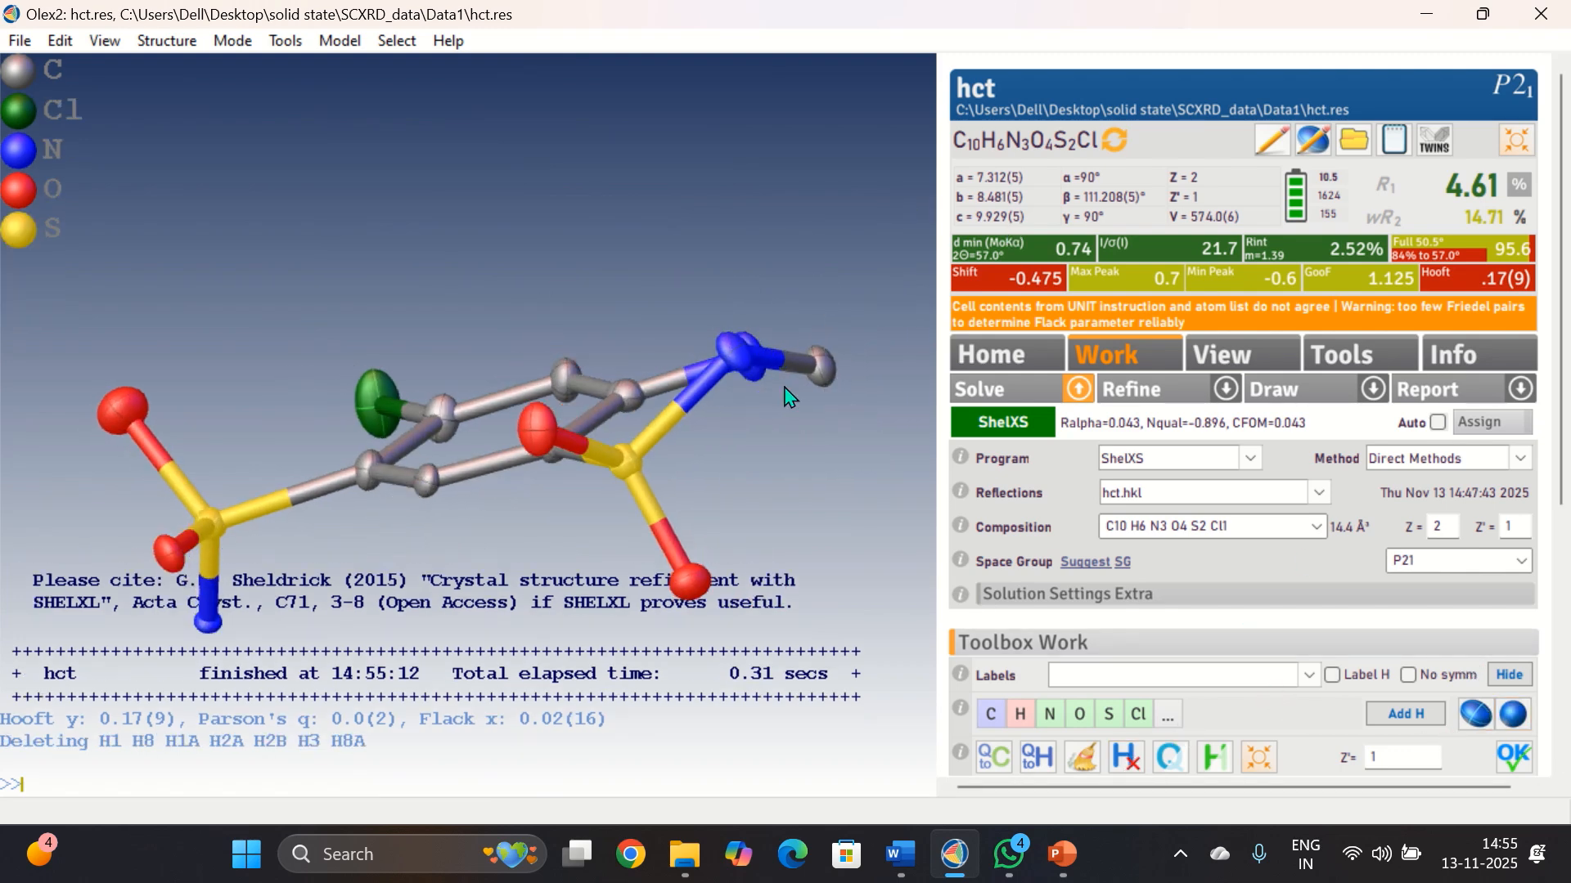
pyautogui.moveTo(784, 398); pyautogui.dragTo(883, 515)
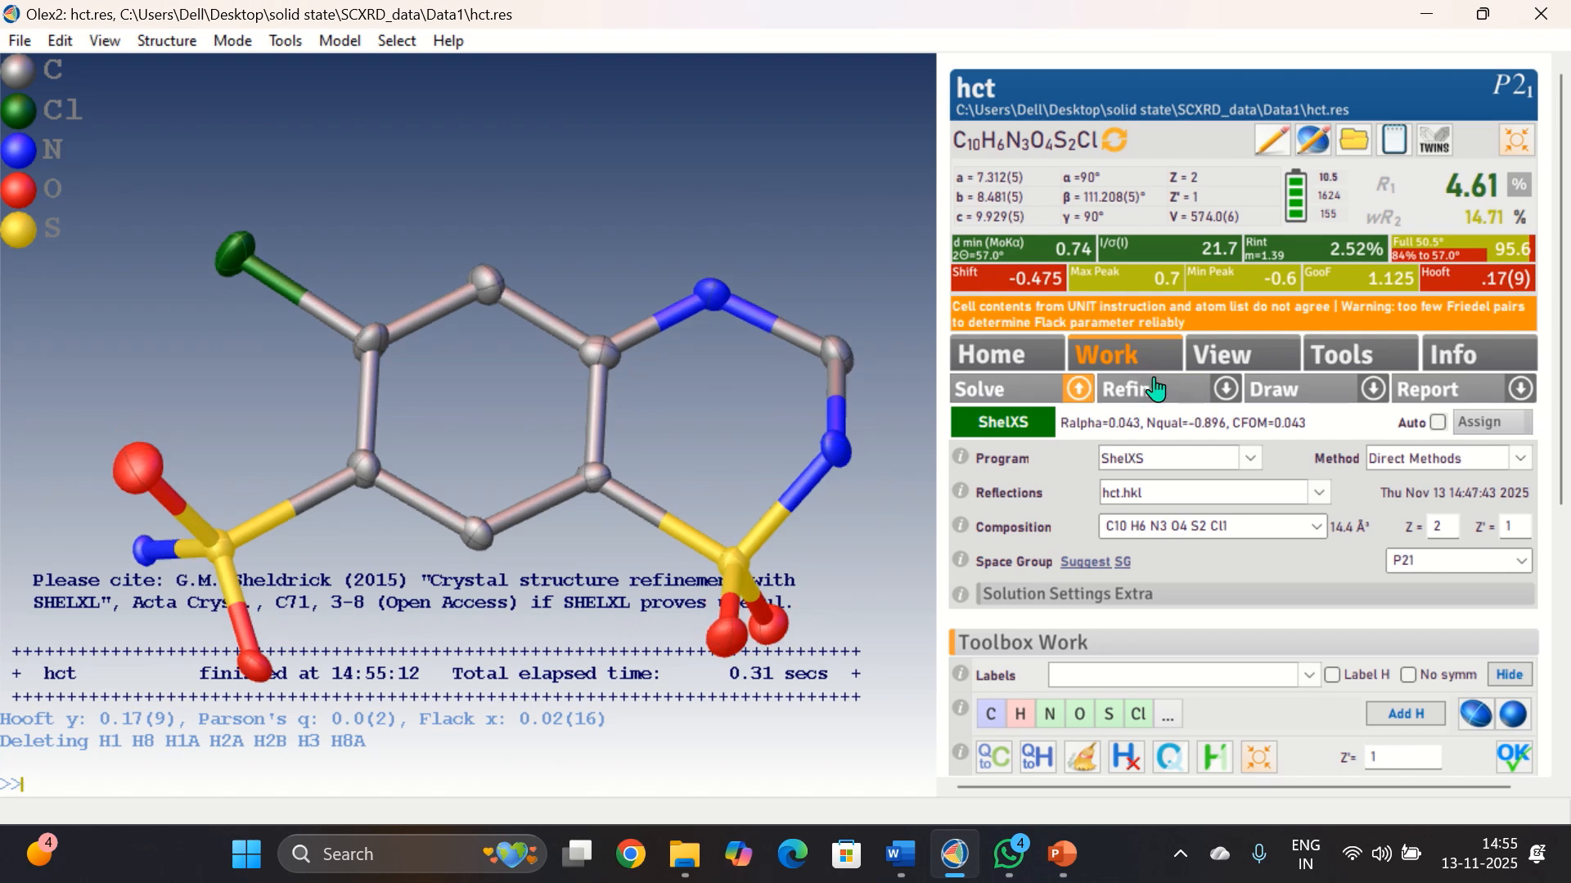
pyautogui.click(1096, 399)
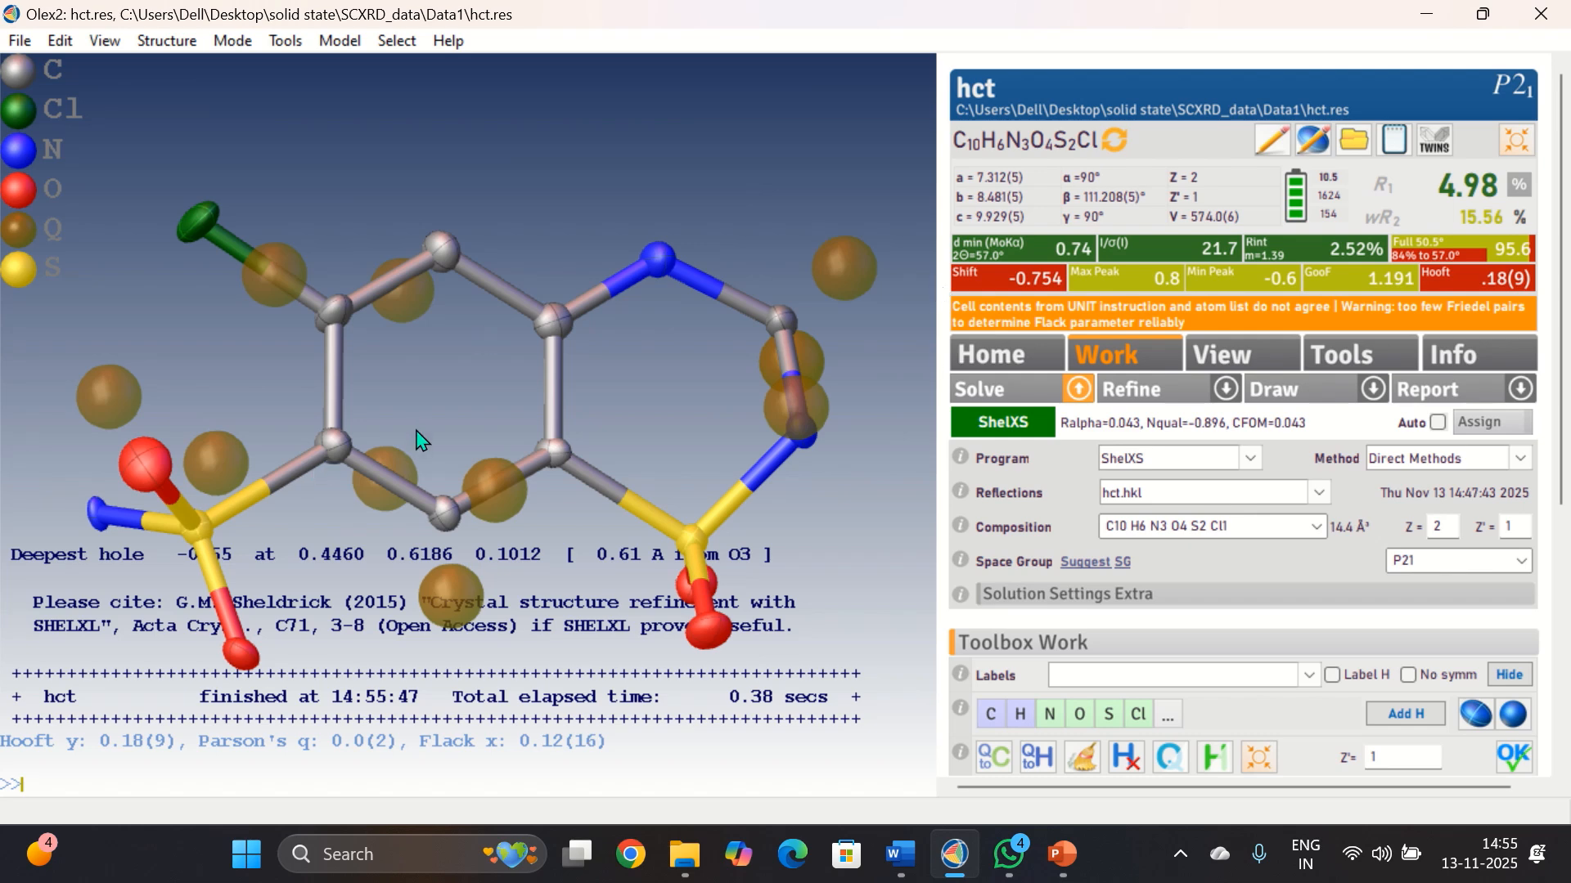
# Add hydrogen atoms to the hct model and try deleting the one placed on the sulfonamide oxygen outside the rings
pyautogui.moveTo(417, 440); pyautogui.dragTo(404, 632)
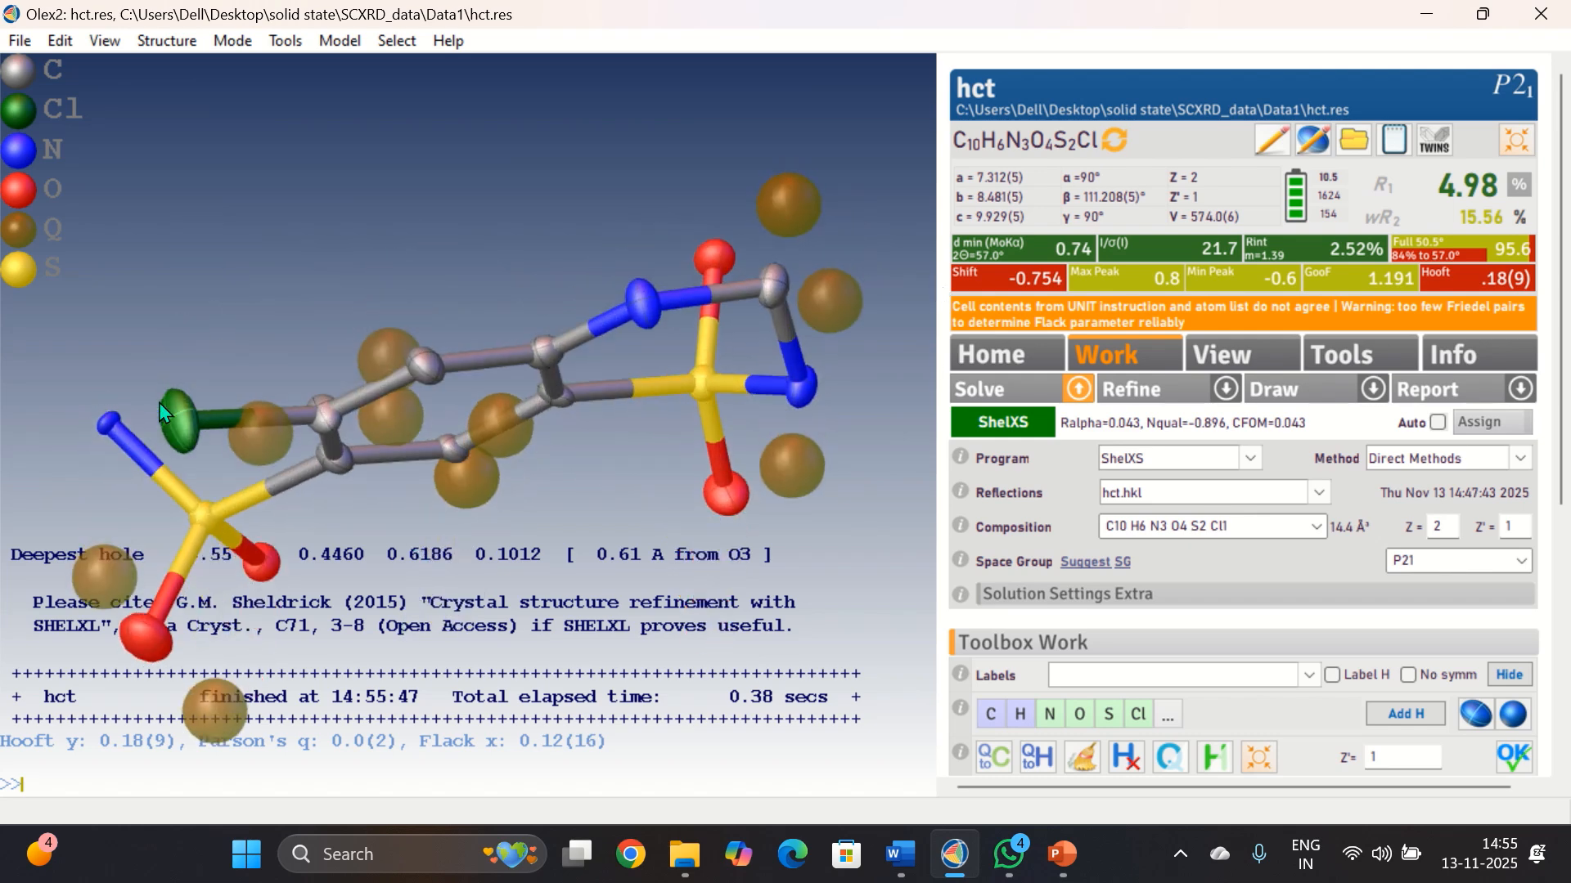
pyautogui.moveTo(257, 288); pyautogui.dragTo(282, 201)
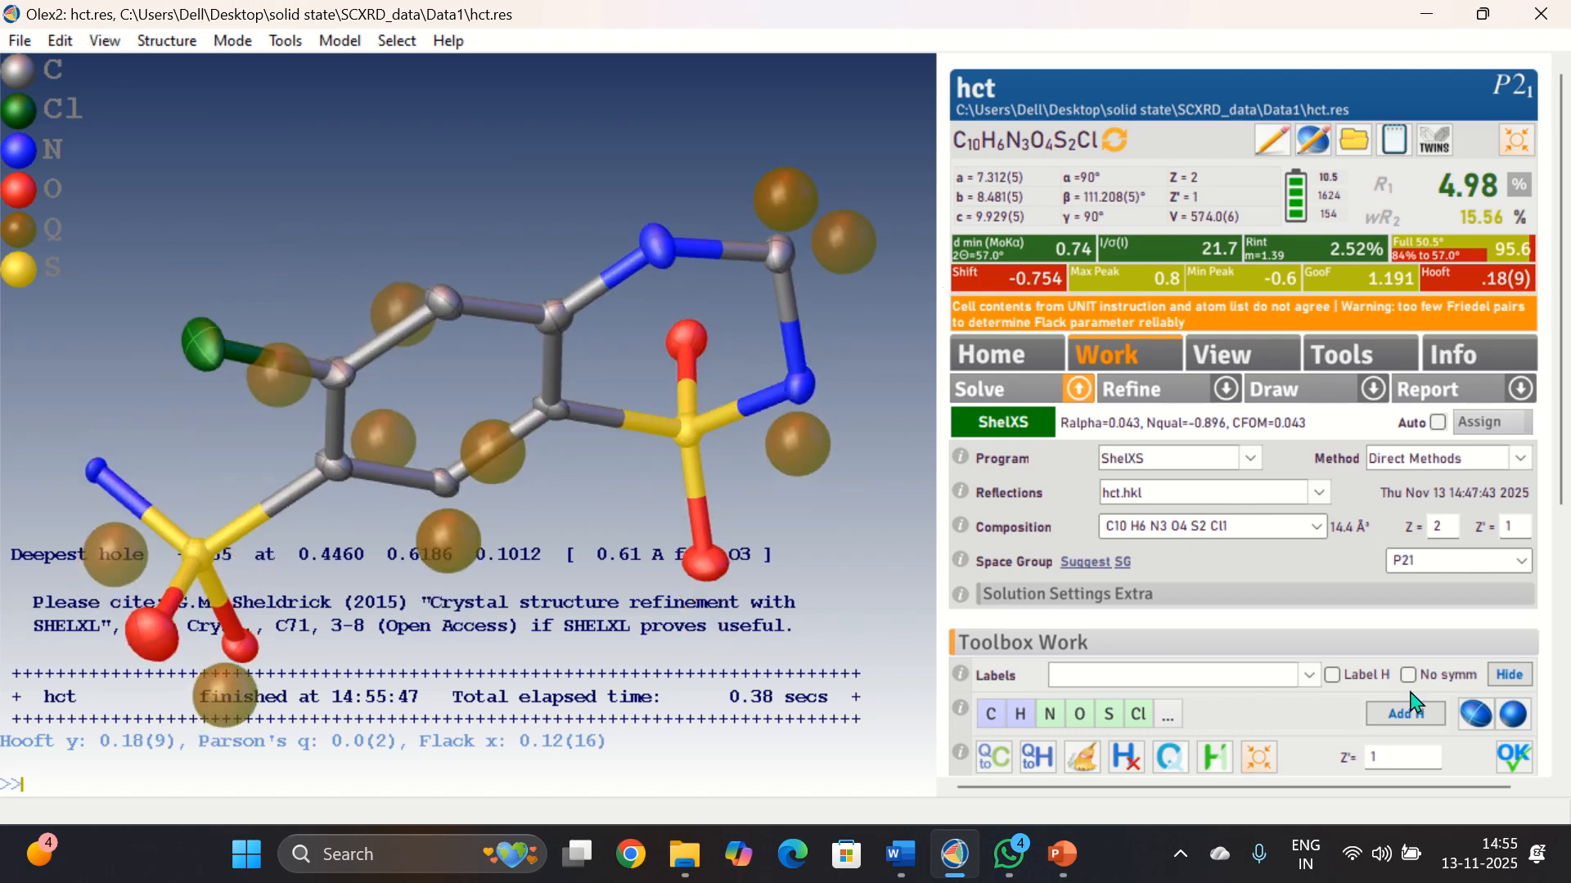
pyautogui.click(1403, 715)
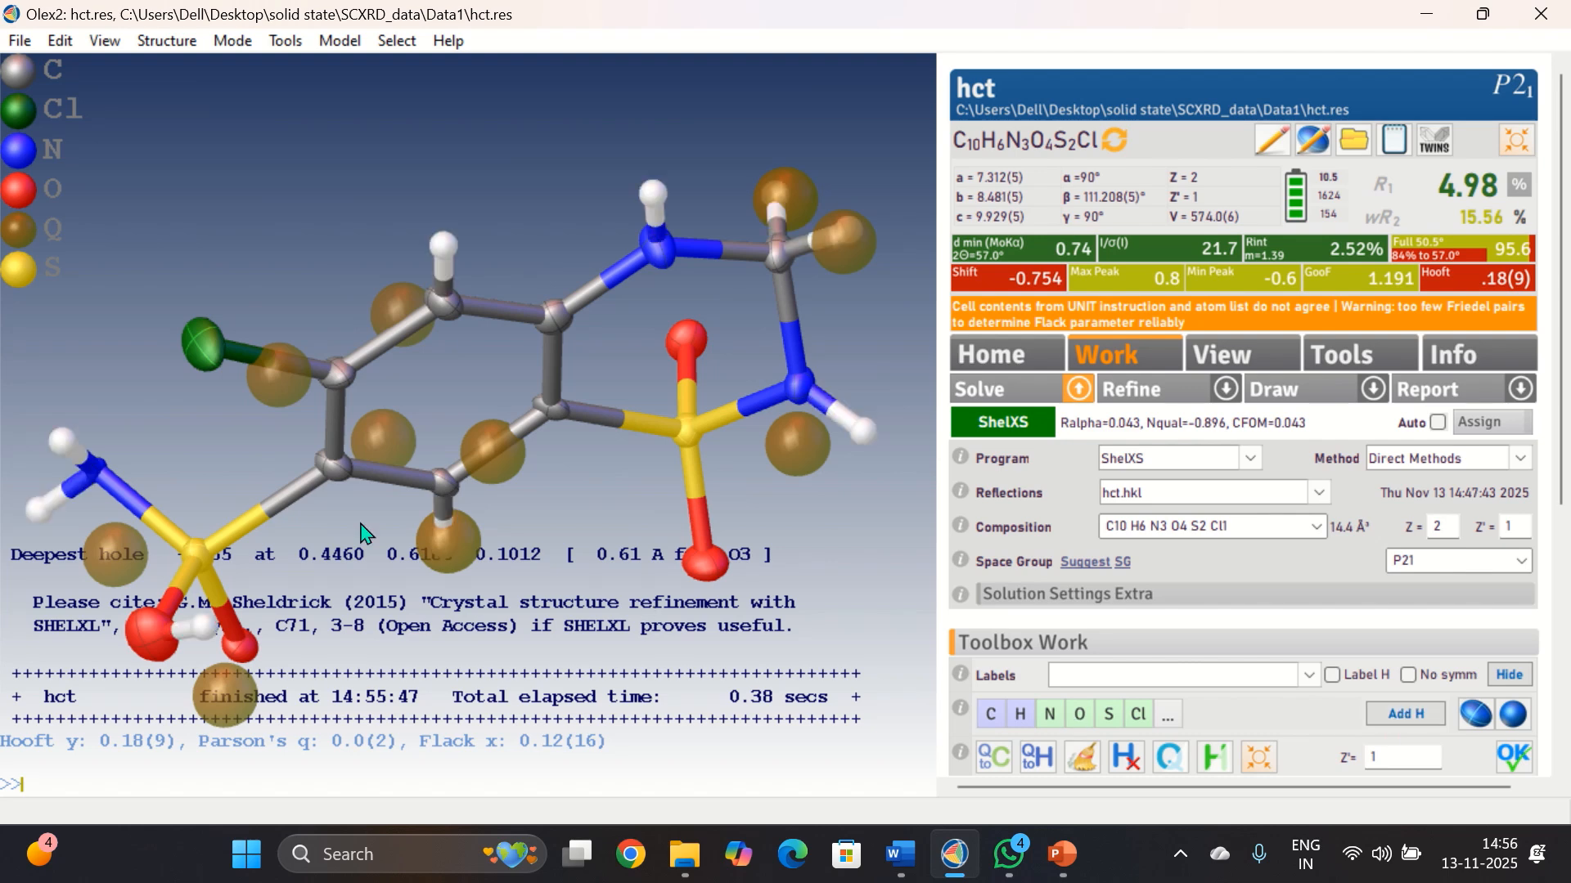
pyautogui.click(205, 629)
pyautogui.press('Delete')
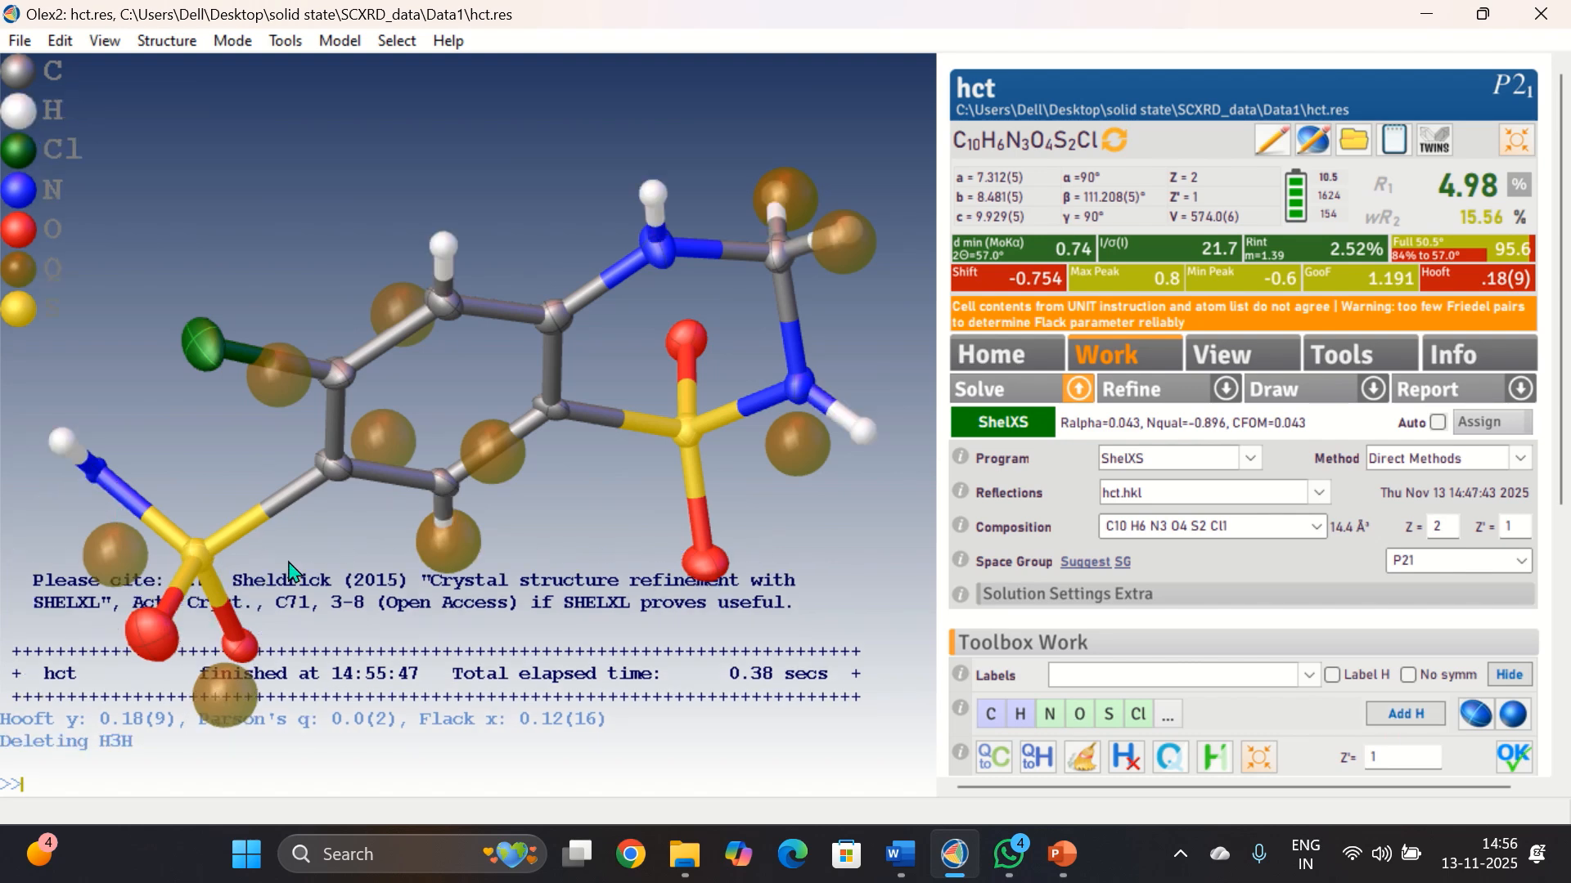
# Undo the last hydrogen deletion, and replace all hydrogen atoms in the hct model with newly generated ones
pyautogui.moveTo(288, 570); pyautogui.dragTo(332, 427)
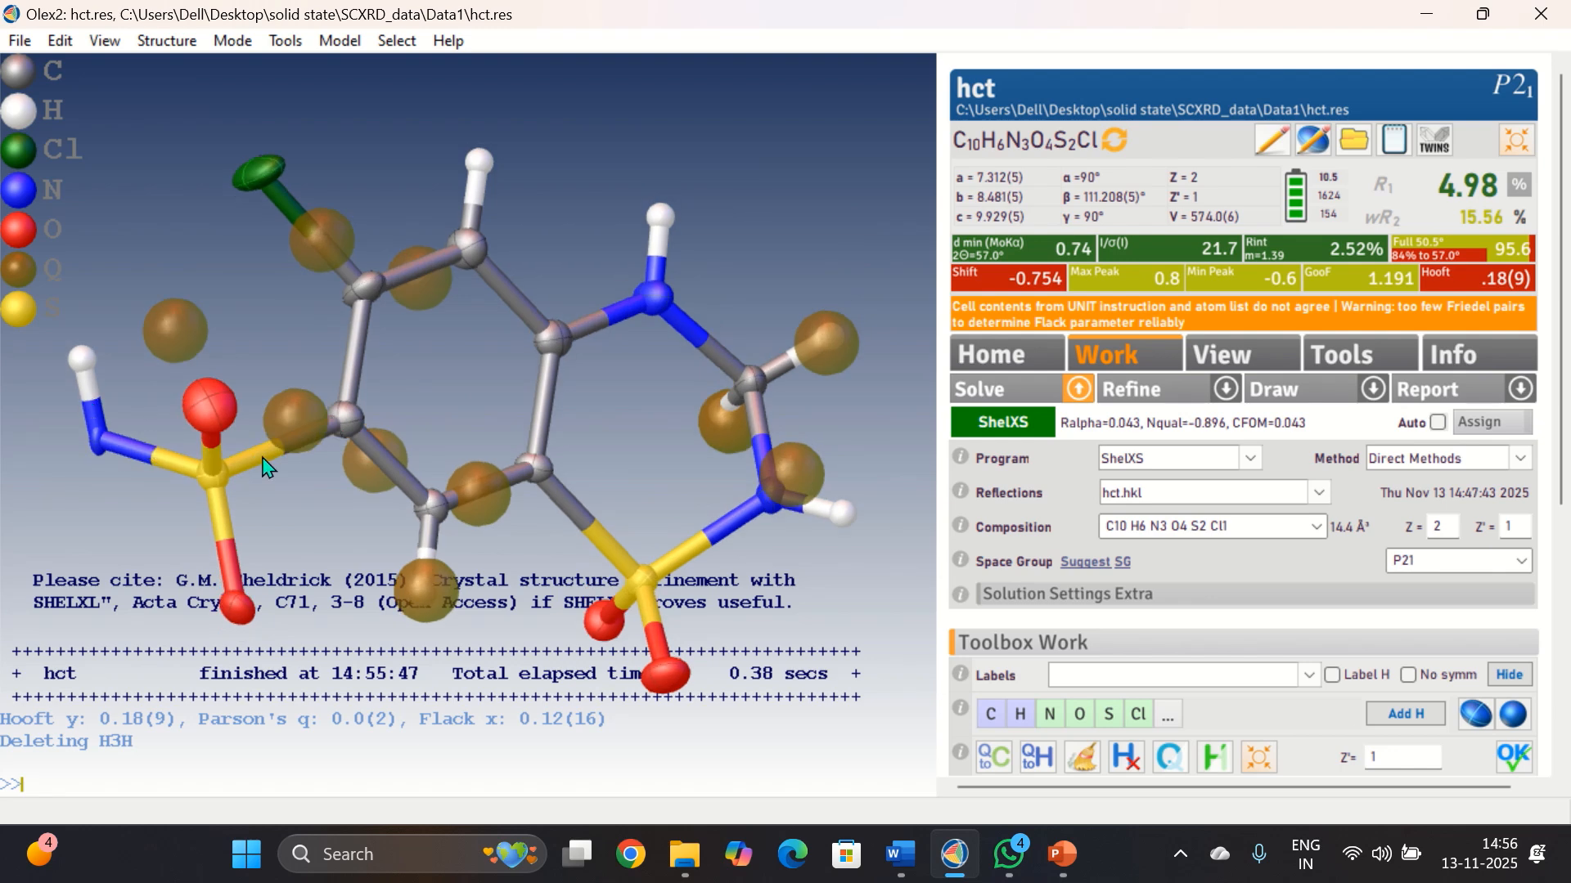
pyautogui.hotkey('ctrl', 'z')
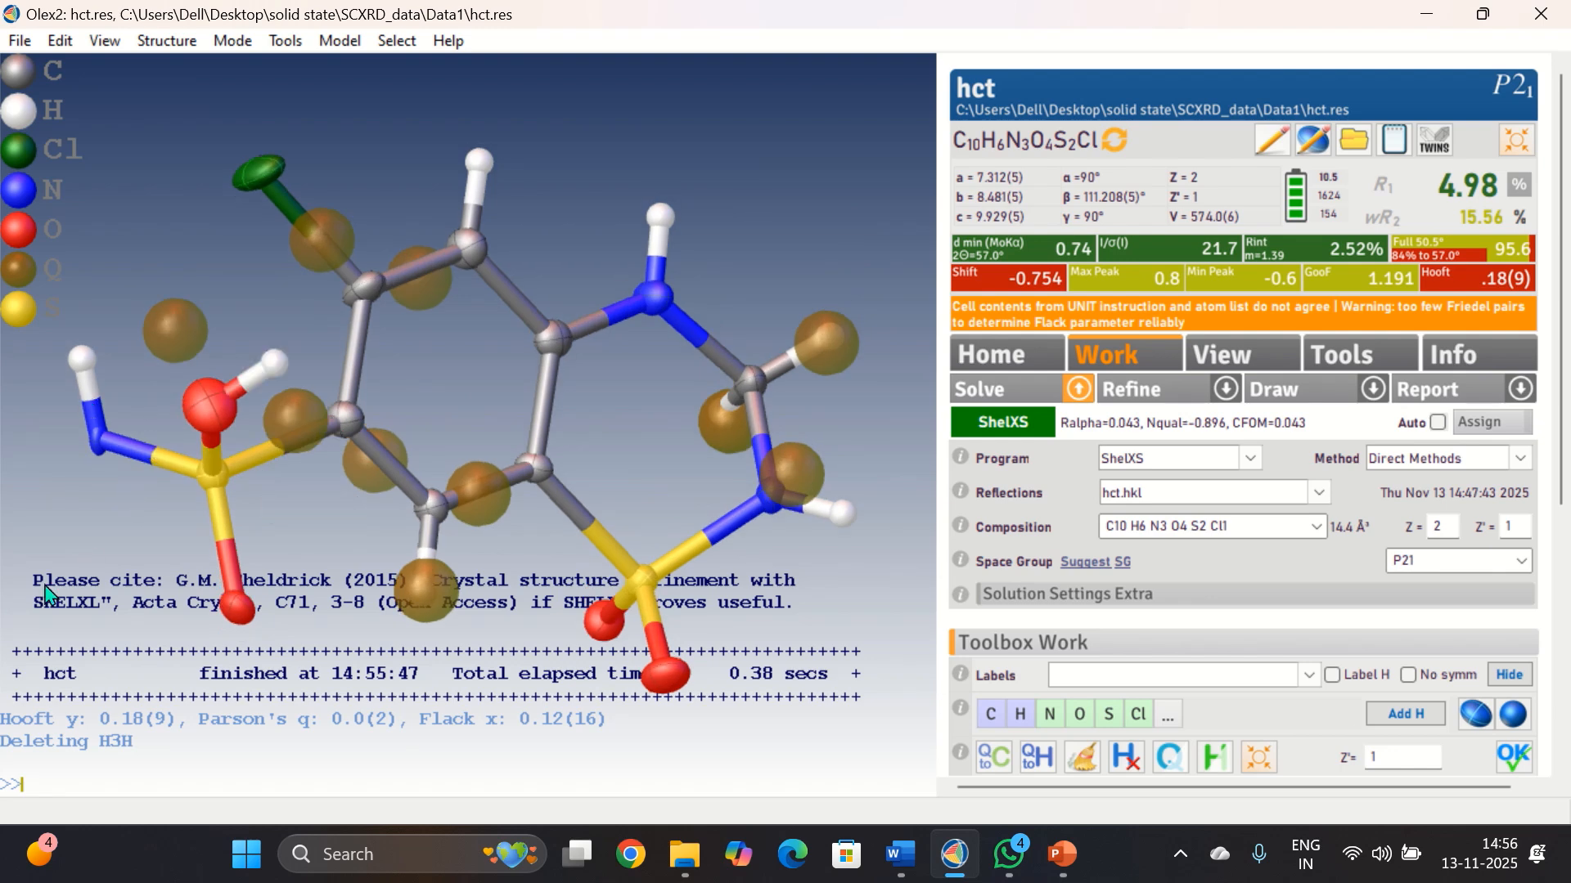
pyautogui.click(1126, 757)
pyautogui.click(1404, 720)
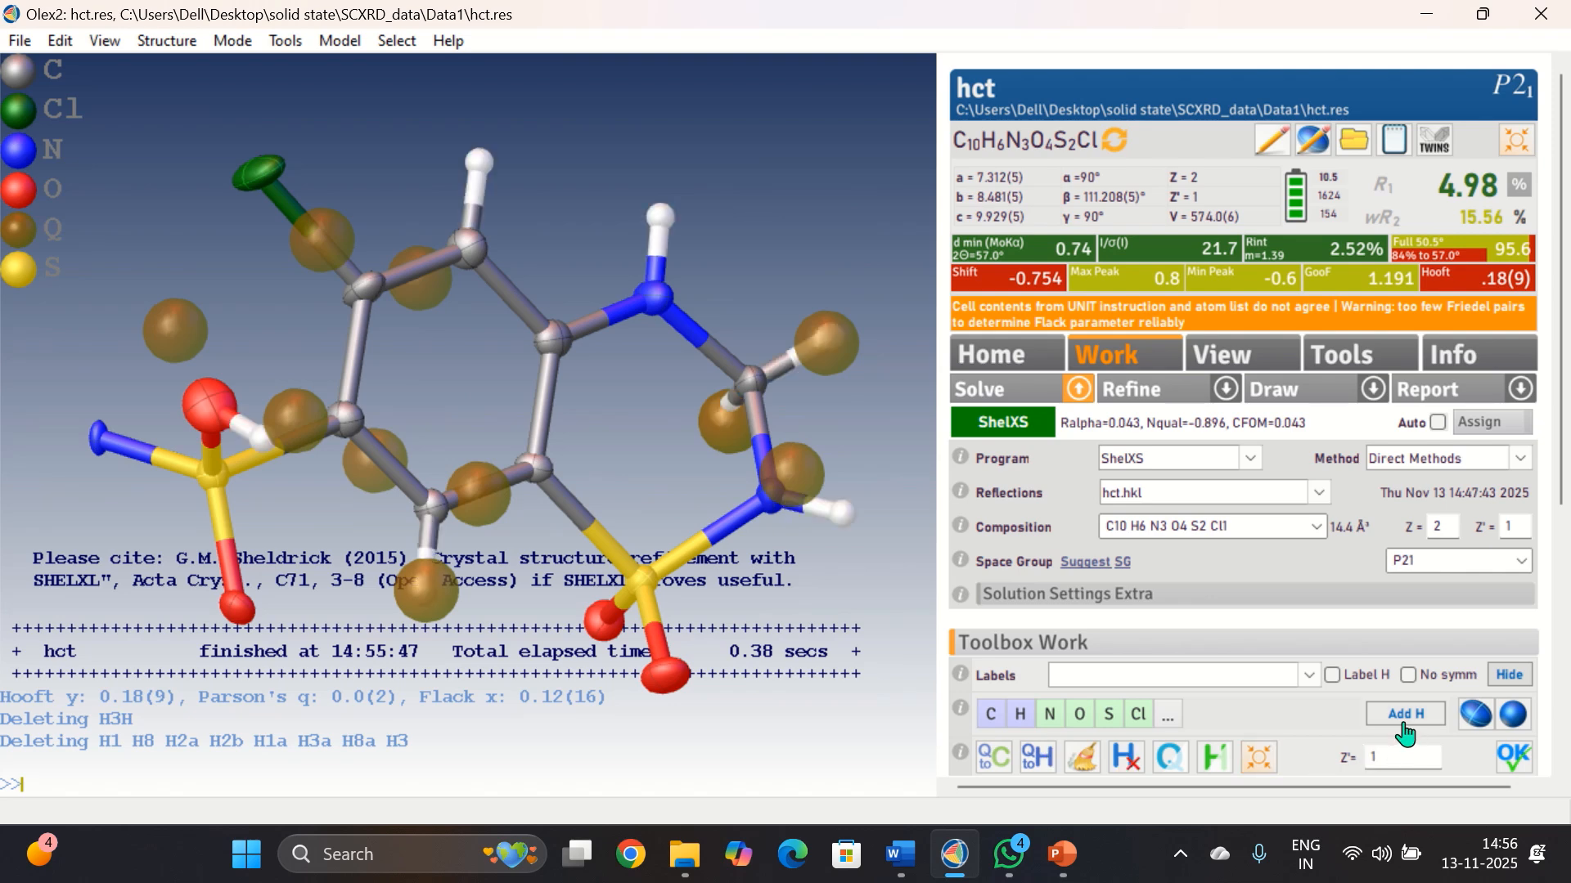
pyautogui.moveTo(349, 553); pyautogui.dragTo(368, 527)
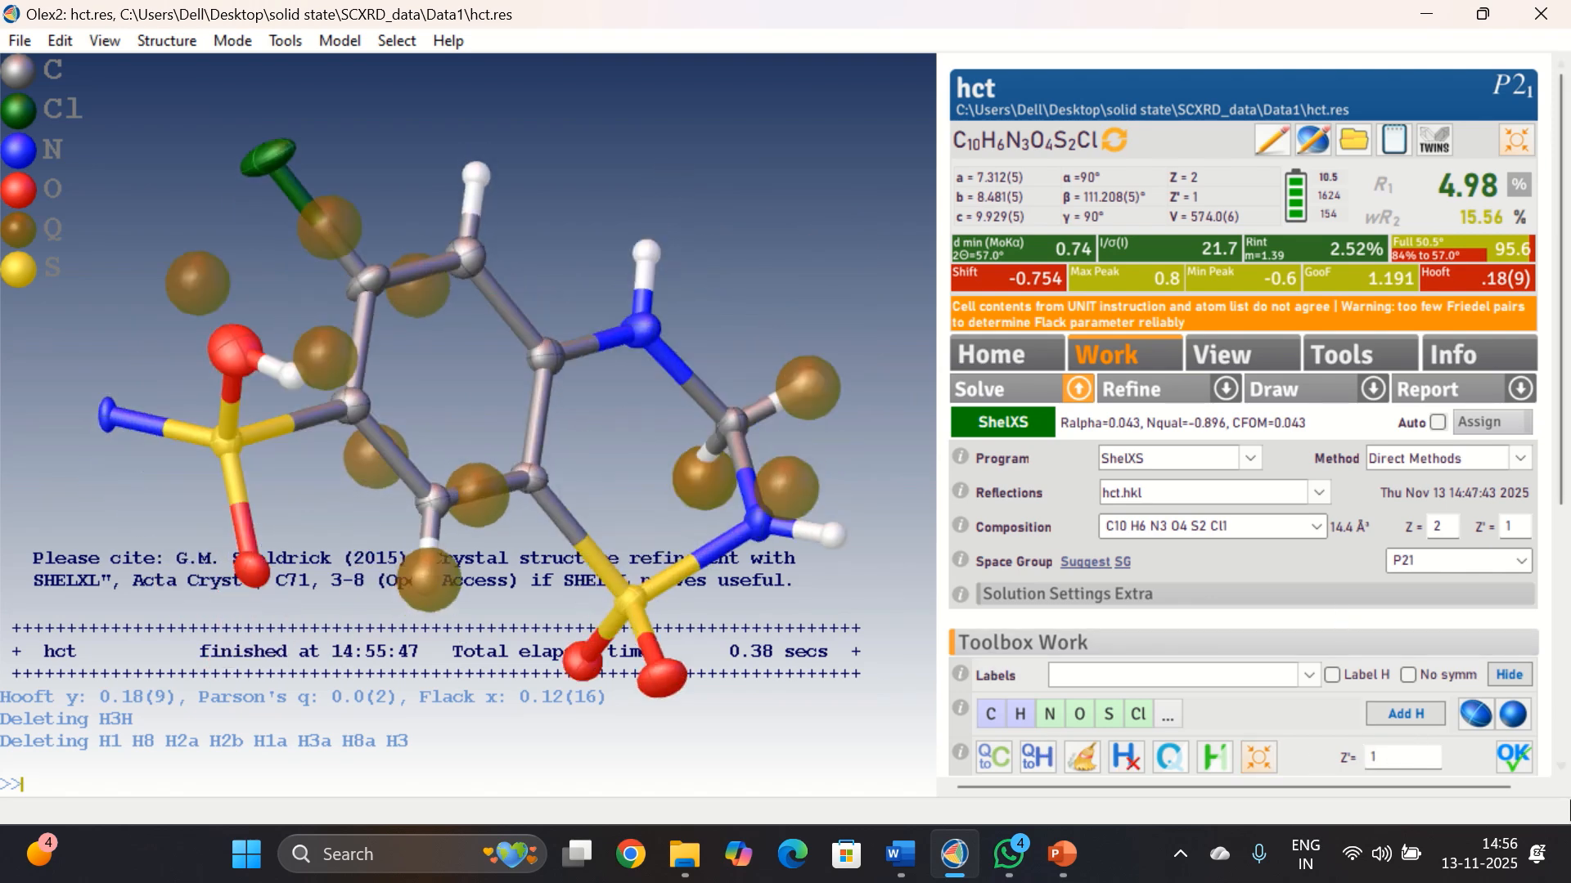
# Regenerate the hydrogen atoms once more and try deleting the hydrogen on the sulfonamide oxygen
pyautogui.click(1127, 756)
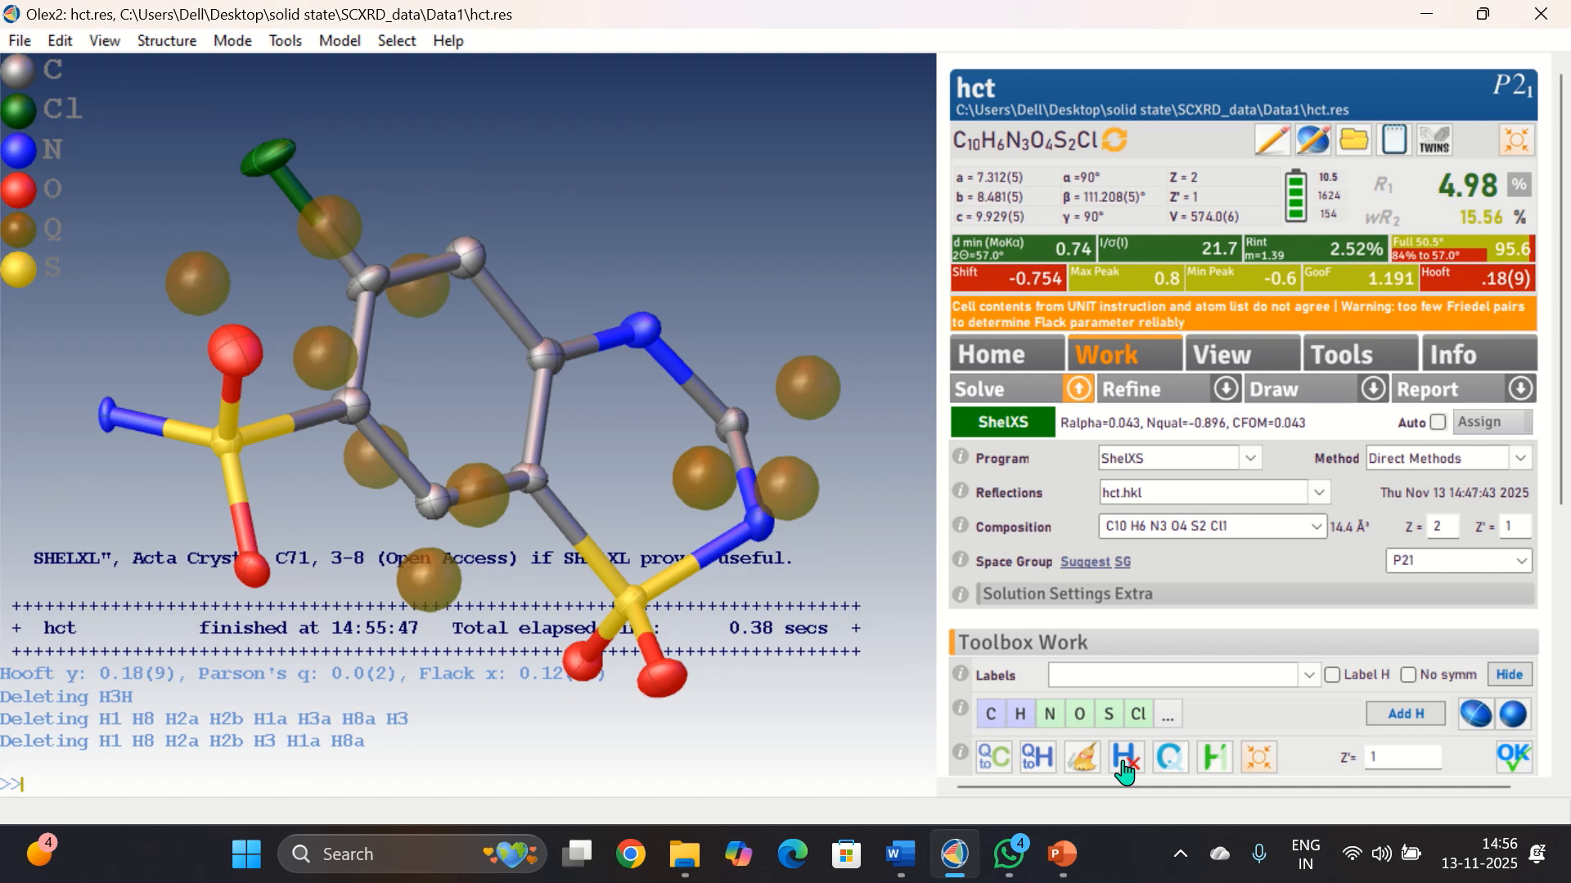
pyautogui.click(1404, 713)
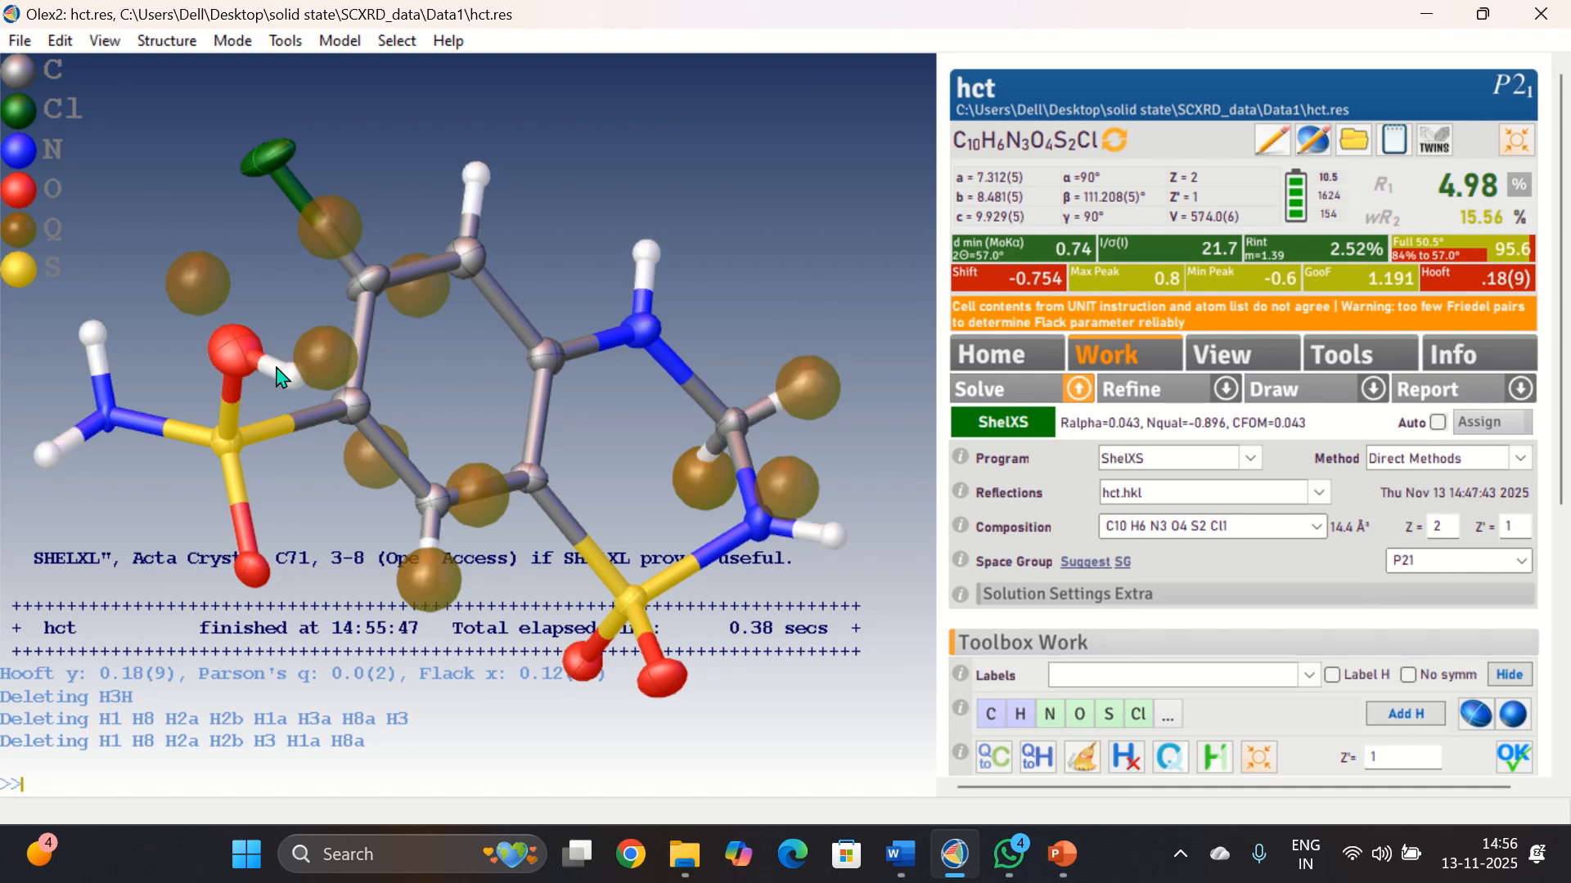
pyautogui.click(286, 378)
pyautogui.press('Delete')
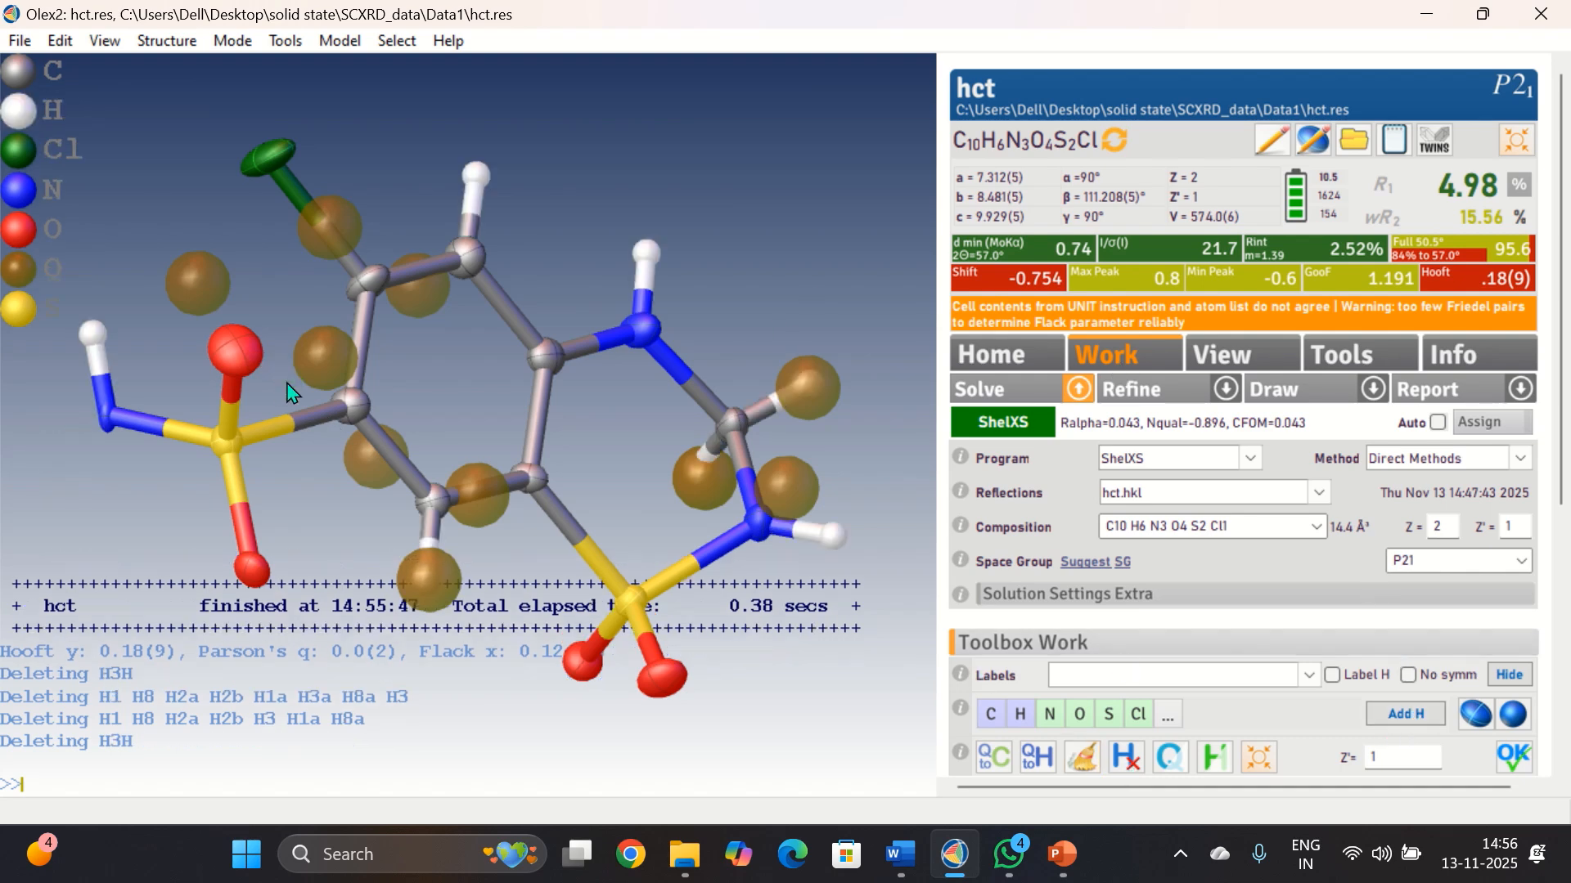
pyautogui.hotkey('ctrl', 'z')
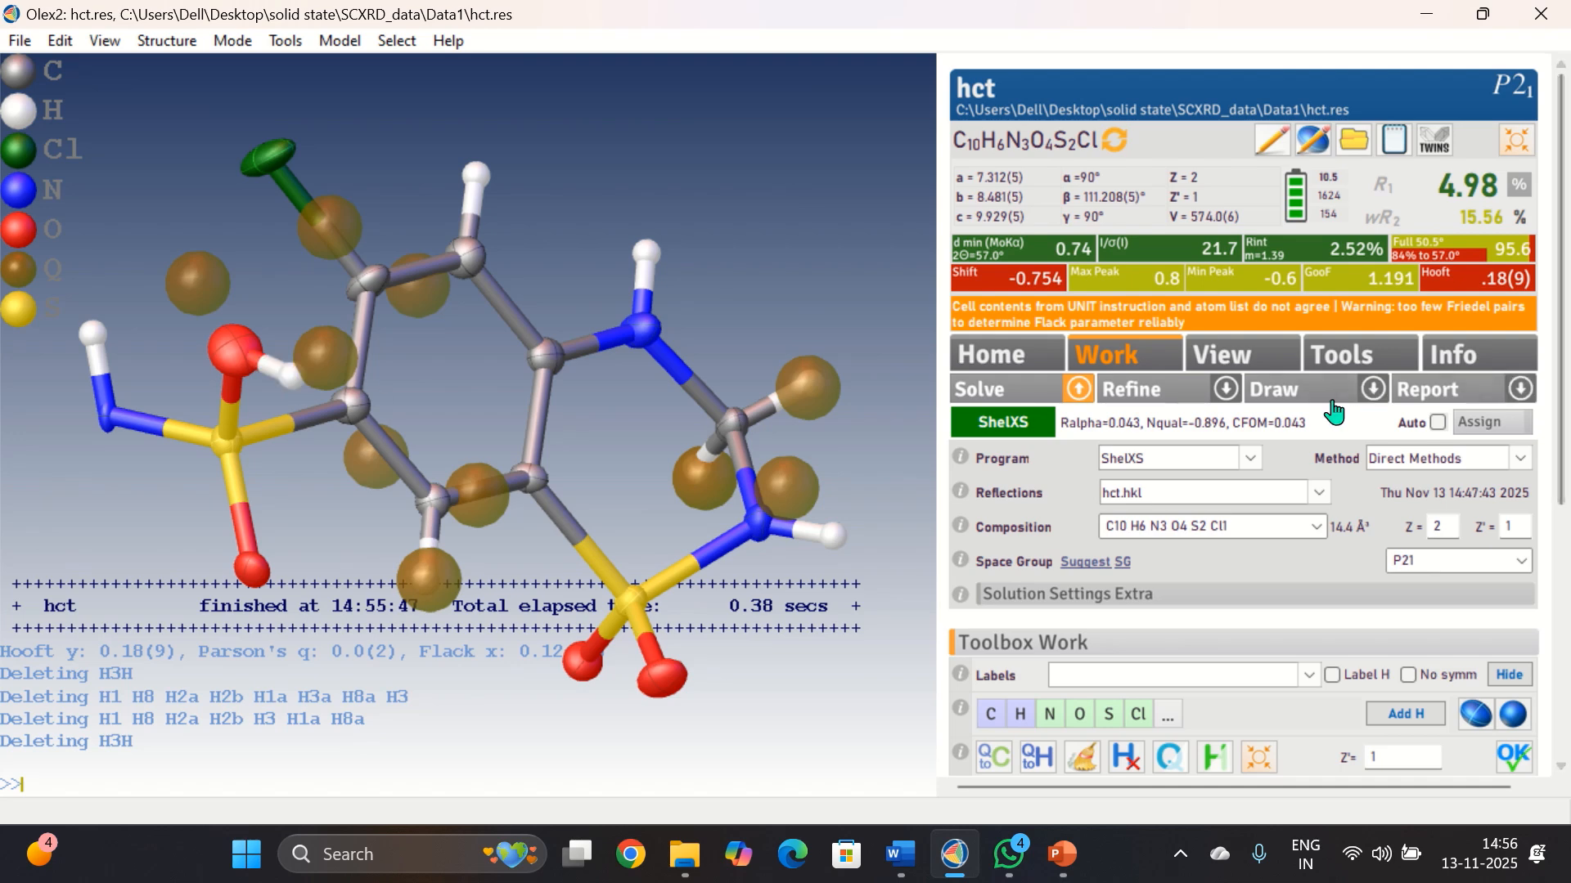
# Clear every hydrogen atom from the hct model and rerun the refinement on the bare heavy-atom skeleton
pyautogui.click(1126, 757)
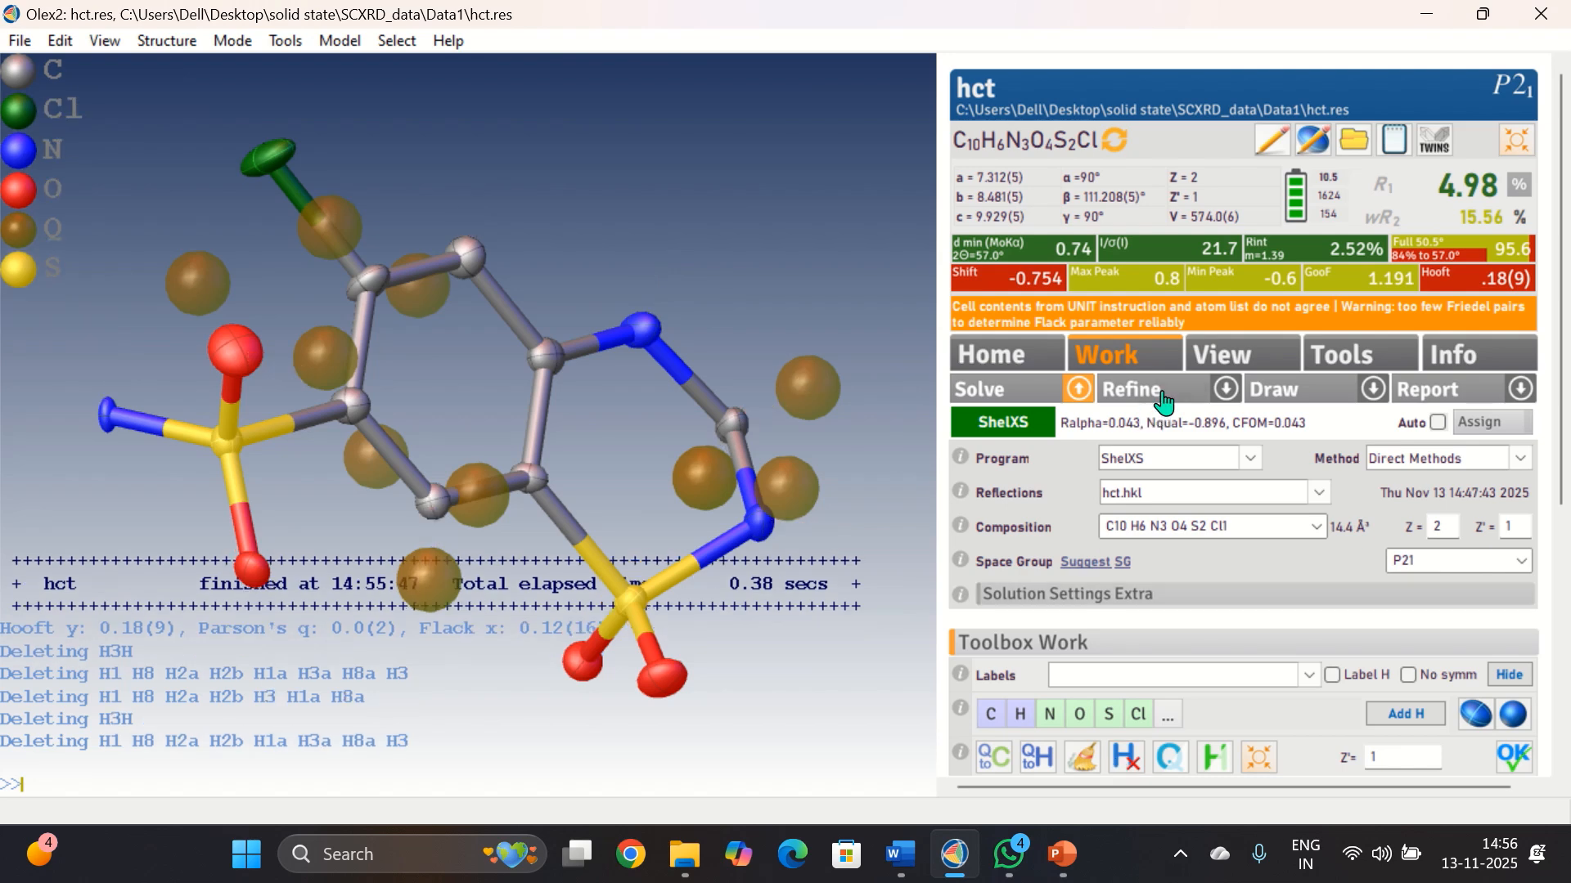
pyautogui.click(1165, 402)
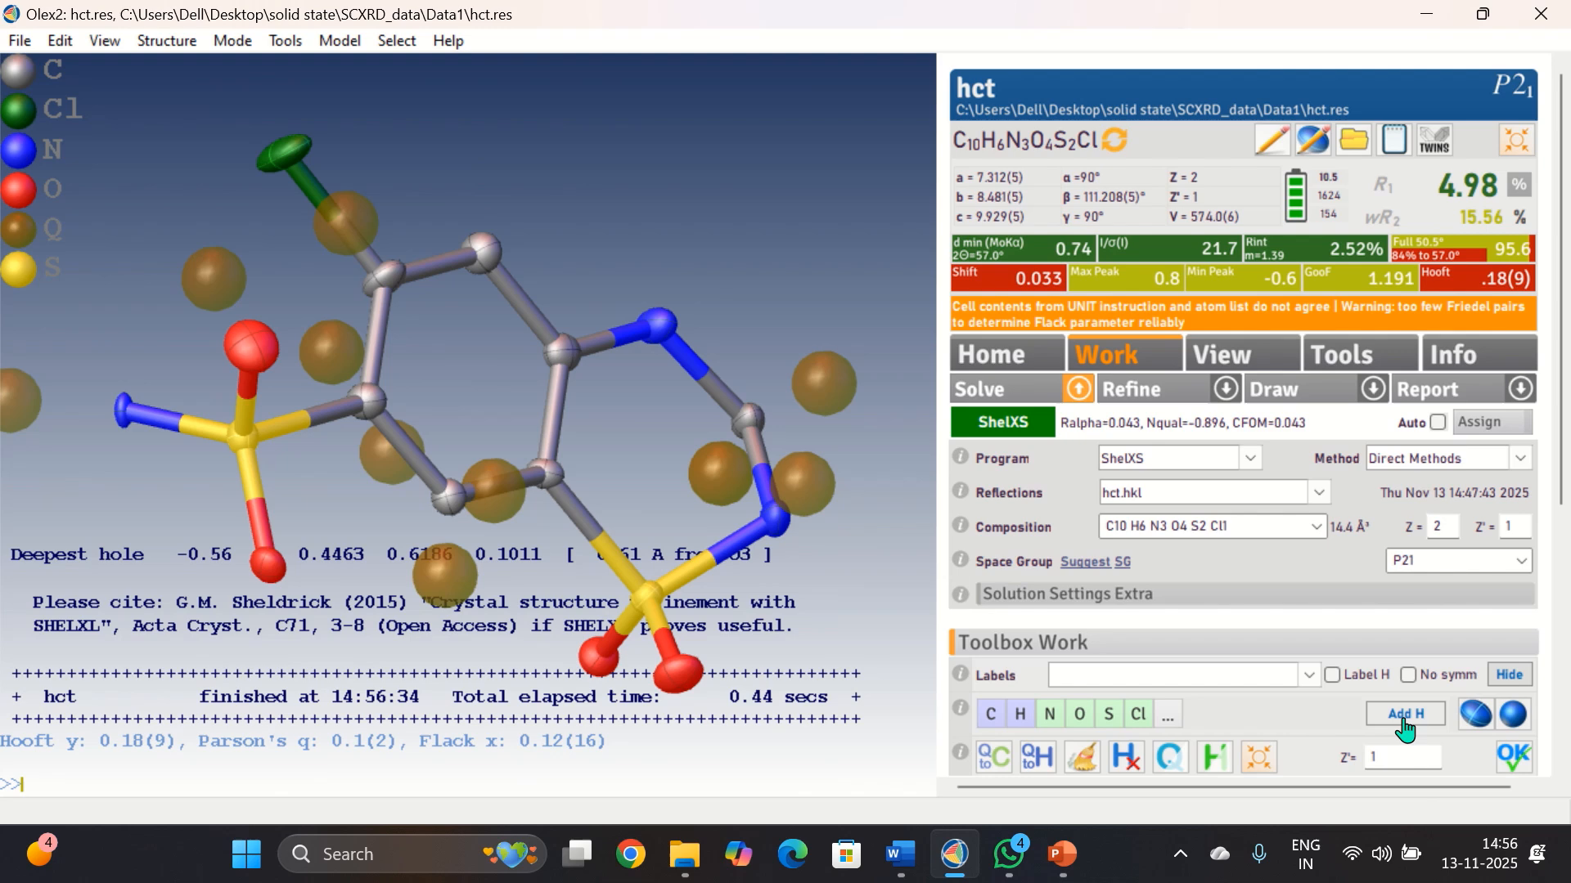
# Add hydrogen atoms to the refined hct model and examine their placement around the sulfonamide group and rings
pyautogui.click(1402, 715)
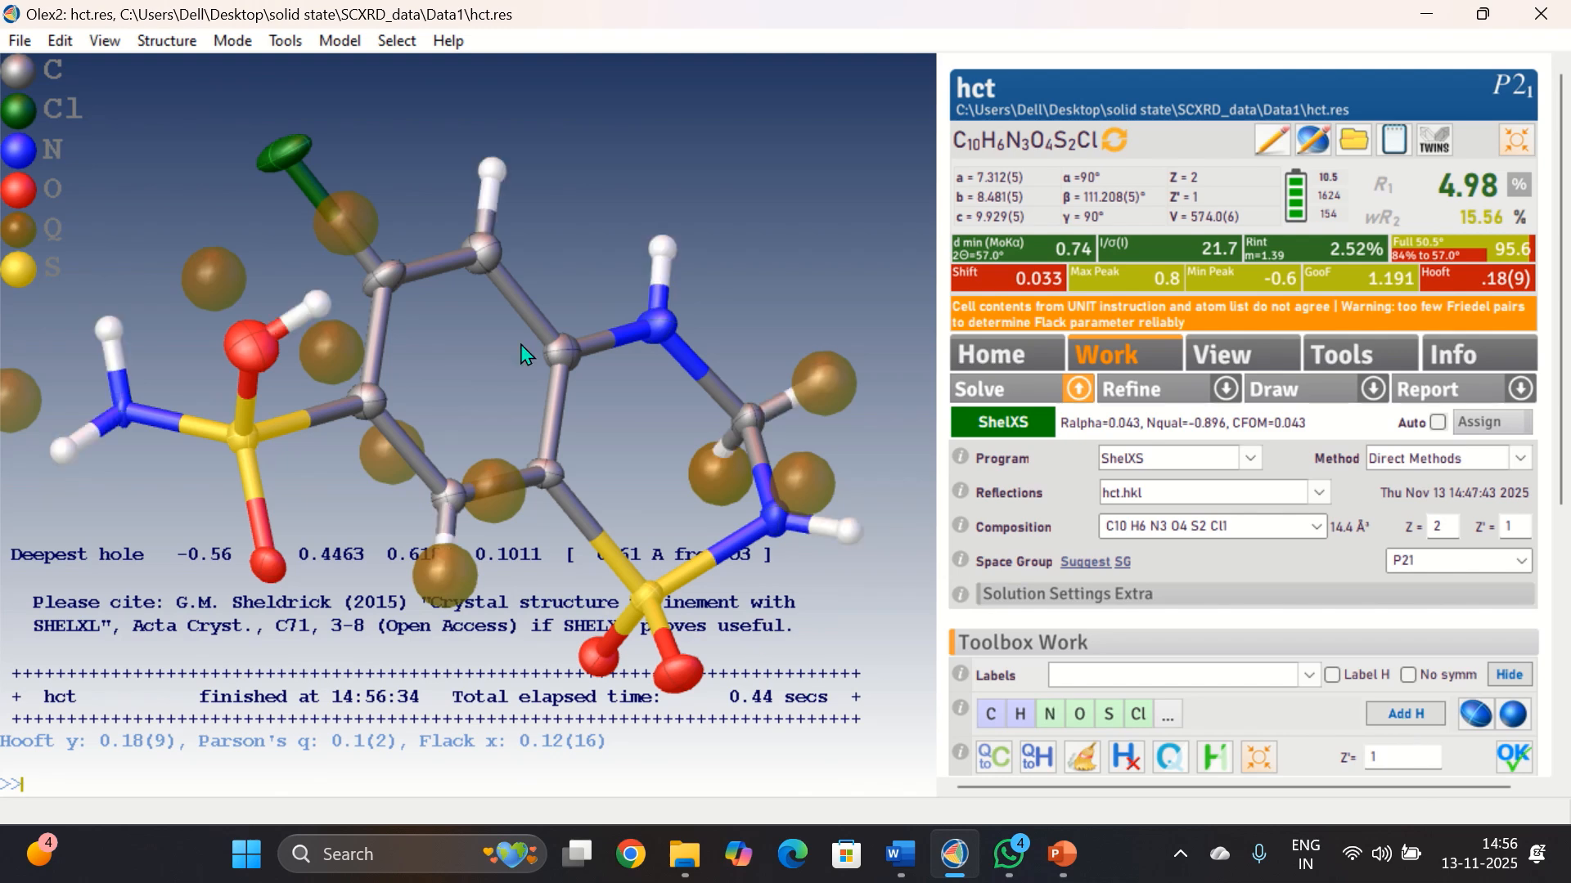
pyautogui.moveTo(512, 345); pyautogui.dragTo(479, 505)
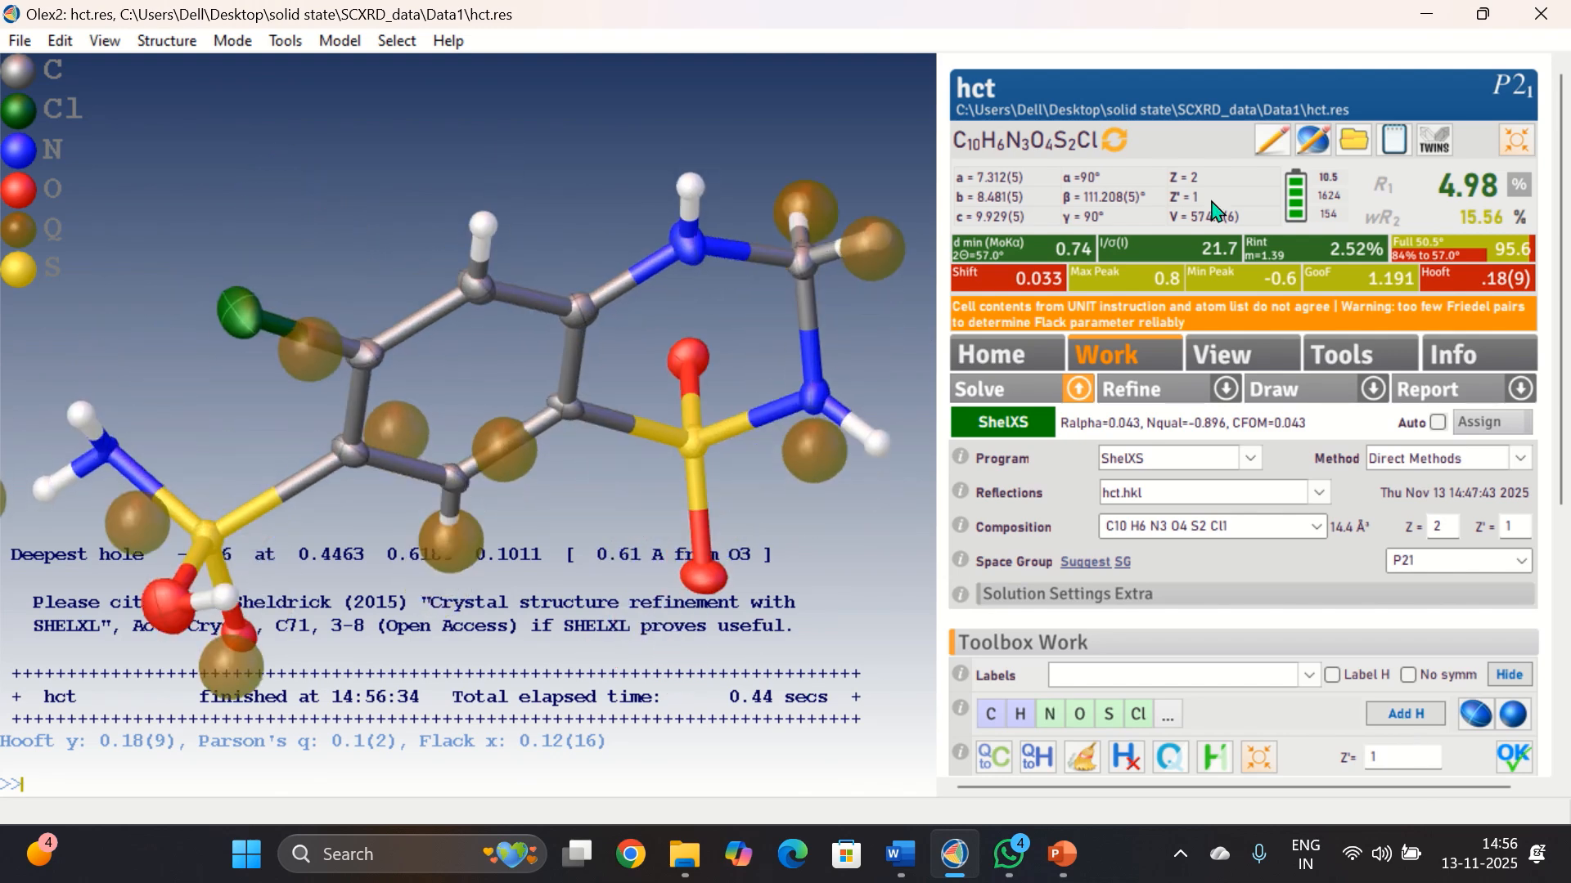
pyautogui.moveTo(652, 562); pyautogui.dragTo(667, 429)
pyautogui.moveTo(311, 468); pyautogui.dragTo(313, 566)
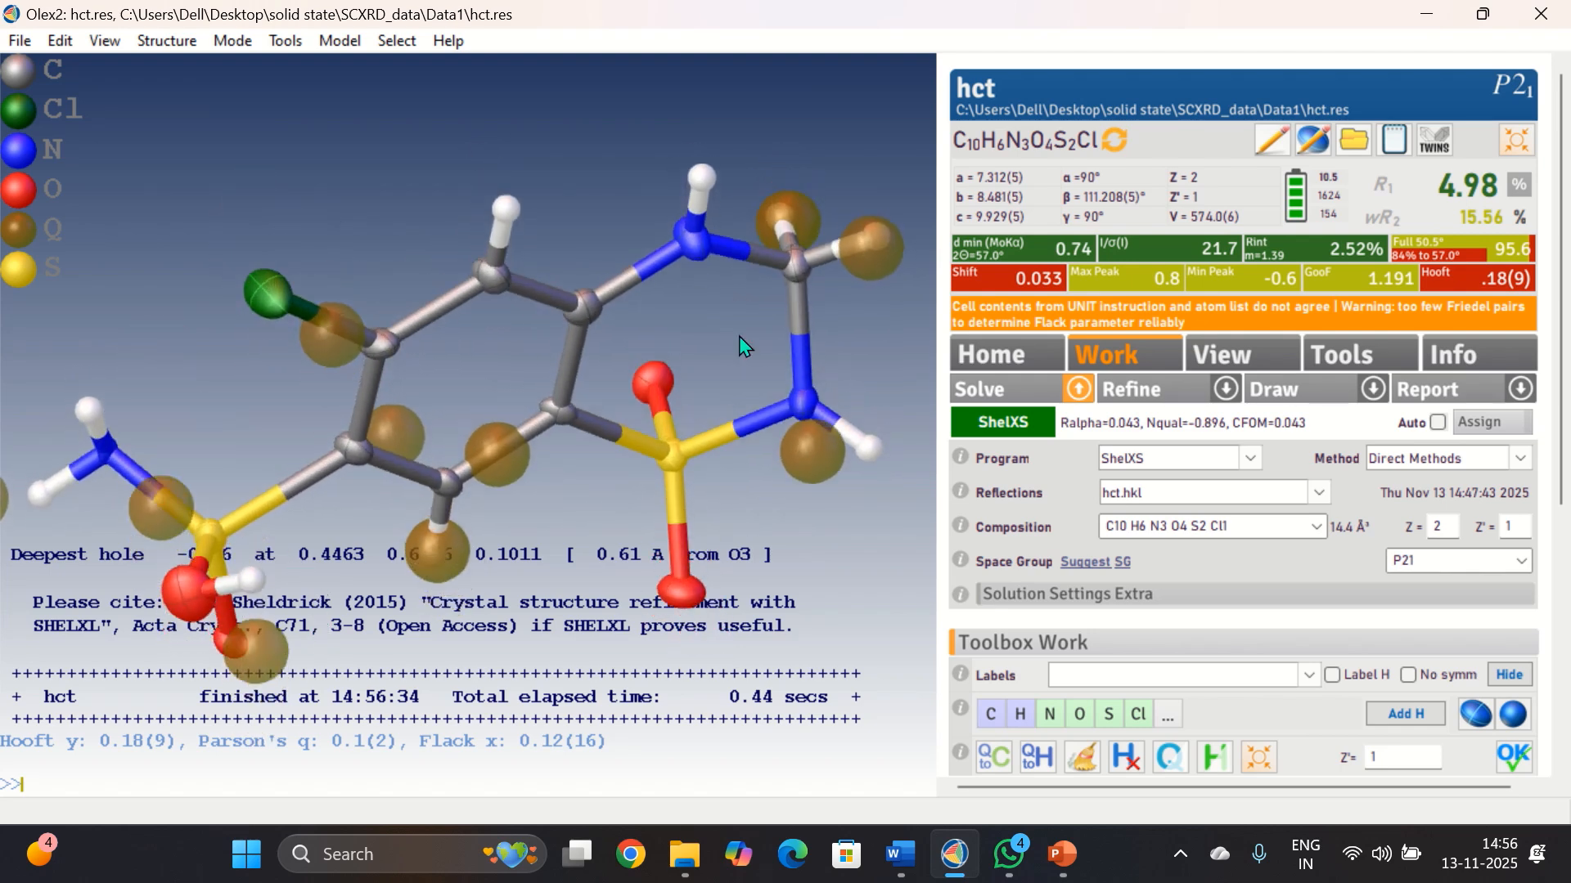
pyautogui.moveTo(744, 11)
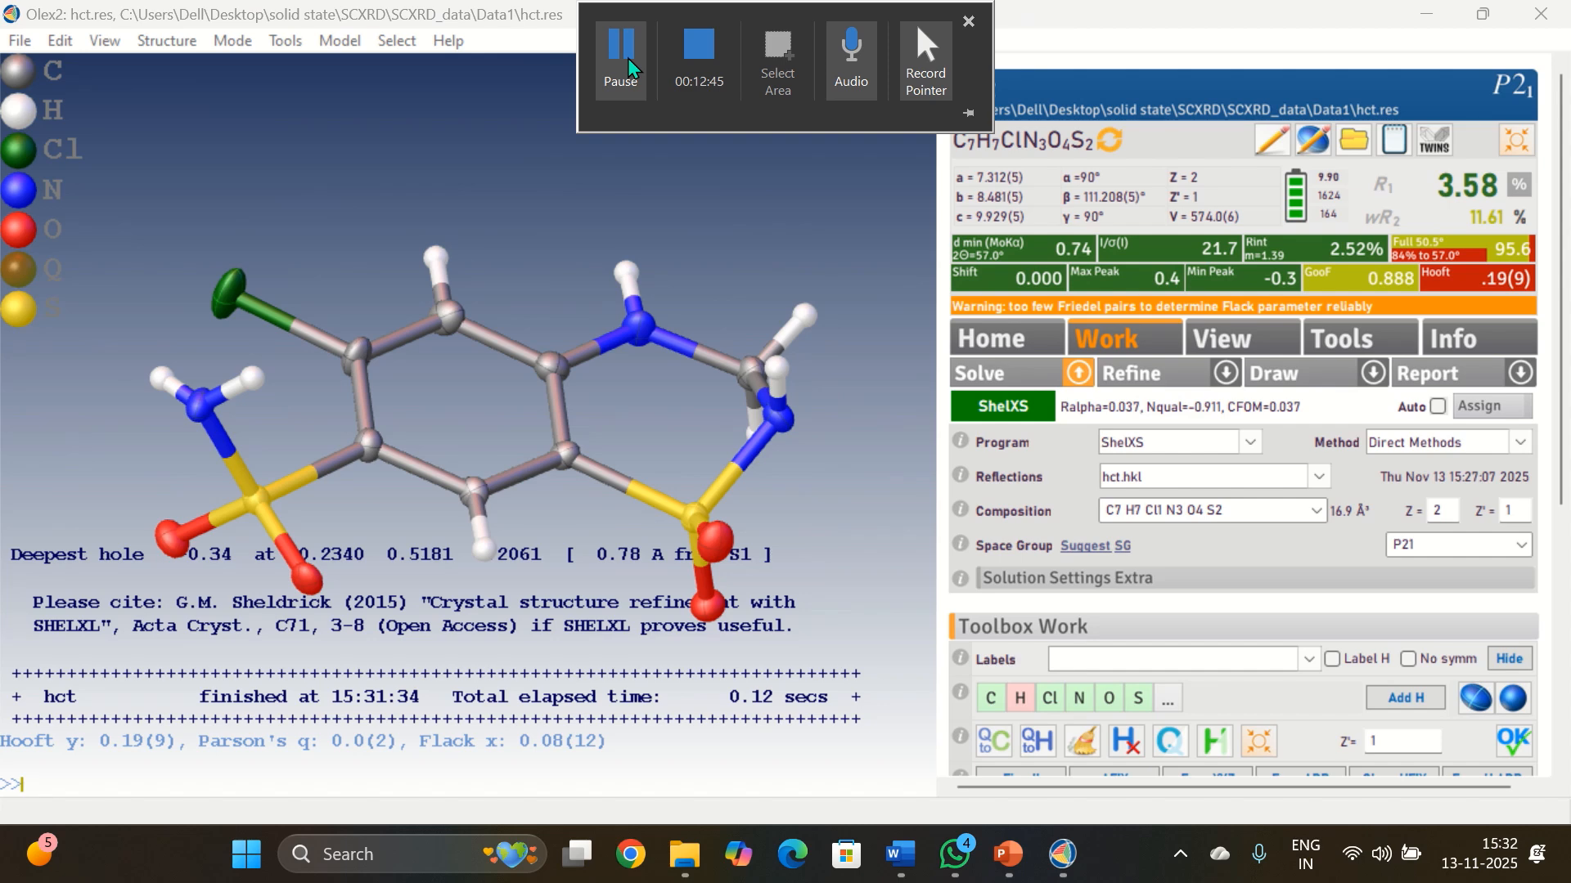
# Set the refinement output option to ACTA and refine the completed C7H7ClN3O4S2 model of hct
pyautogui.moveTo(526, 265); pyautogui.dragTo(502, 325)
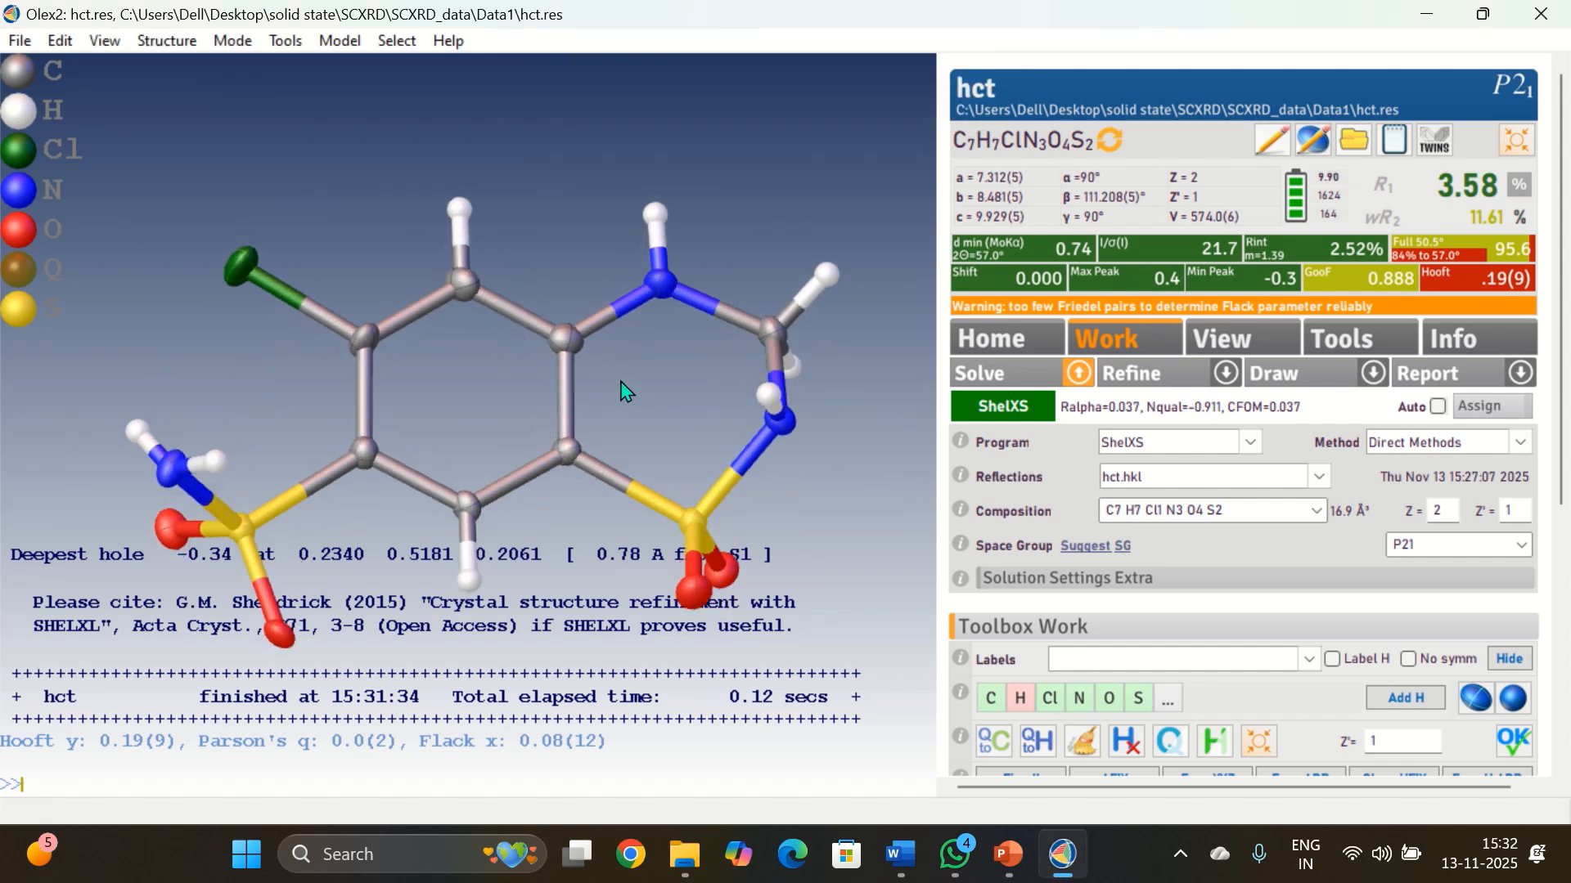
pyautogui.moveTo(647, 381)
pyautogui.mouseDown()
pyautogui.moveTo(652, 360)
pyautogui.moveTo(658, 399)
pyautogui.moveTo(606, 241)
pyautogui.moveTo(639, 255)
pyautogui.moveTo(639, 298)
pyautogui.moveTo(656, 303)
pyautogui.moveTo(647, 385)
pyautogui.mouseUp()
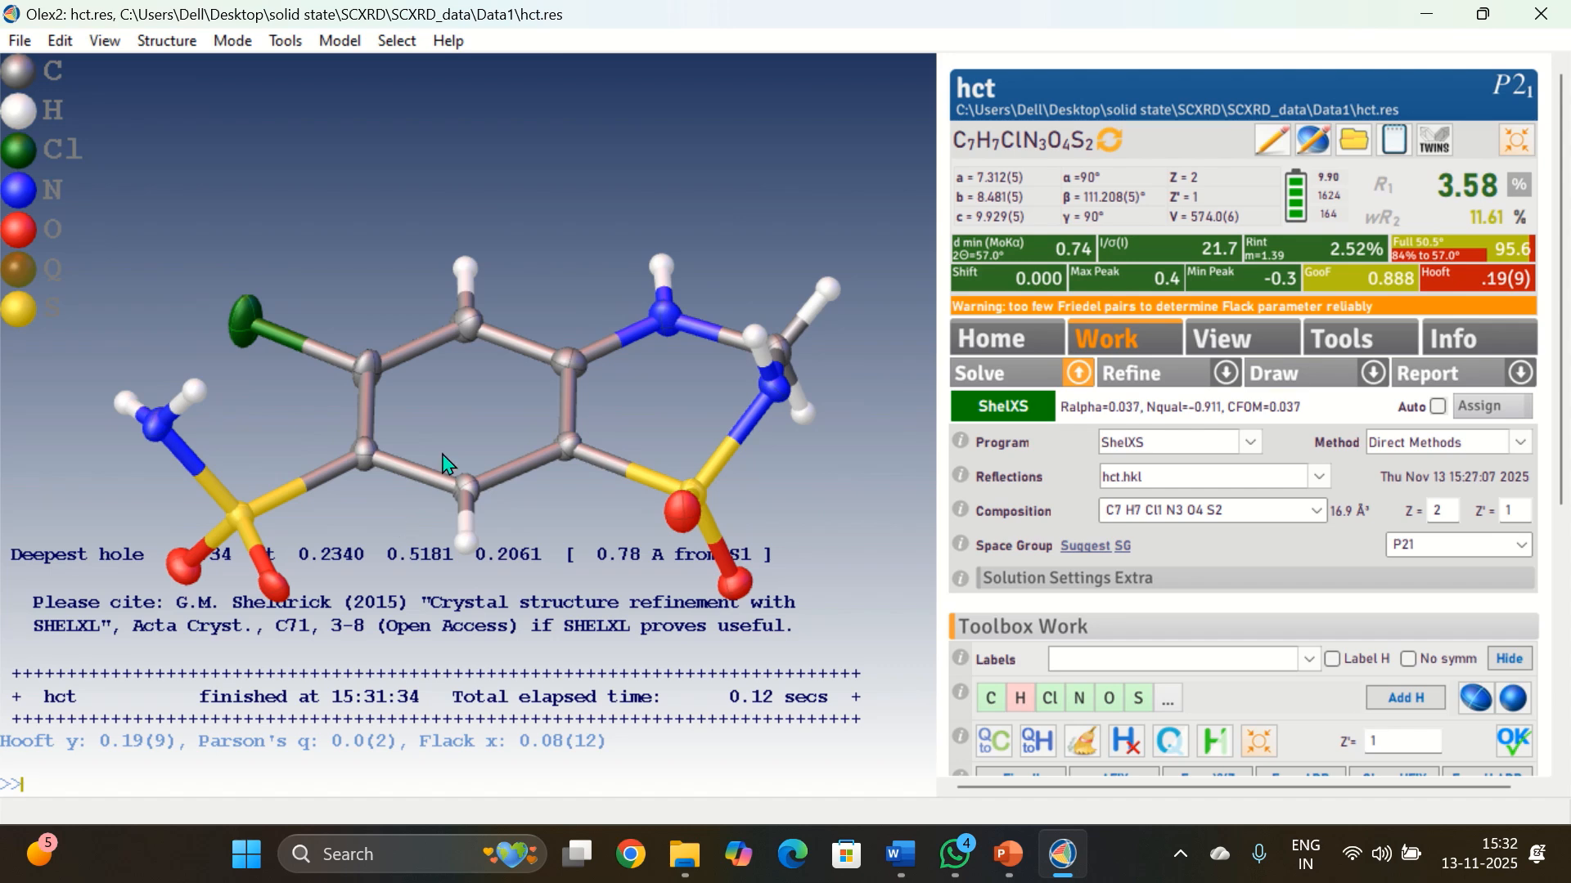
pyautogui.moveTo(468, 423); pyautogui.dragTo(471, 459)
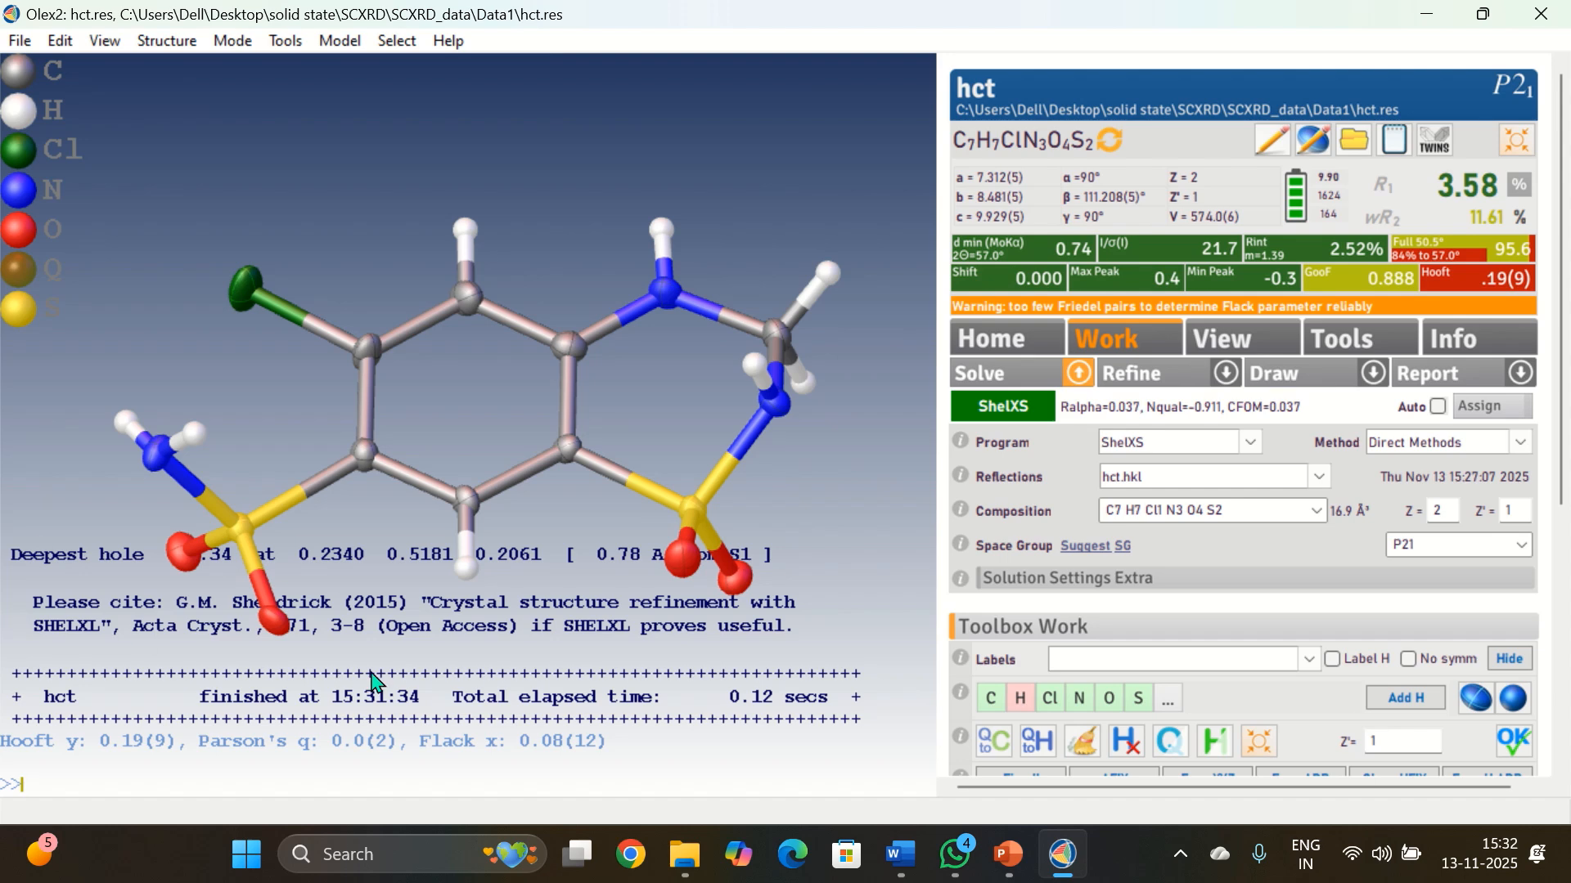
pyautogui.moveTo(187, 486)
pyautogui.click(1227, 378)
pyautogui.click(1521, 481)
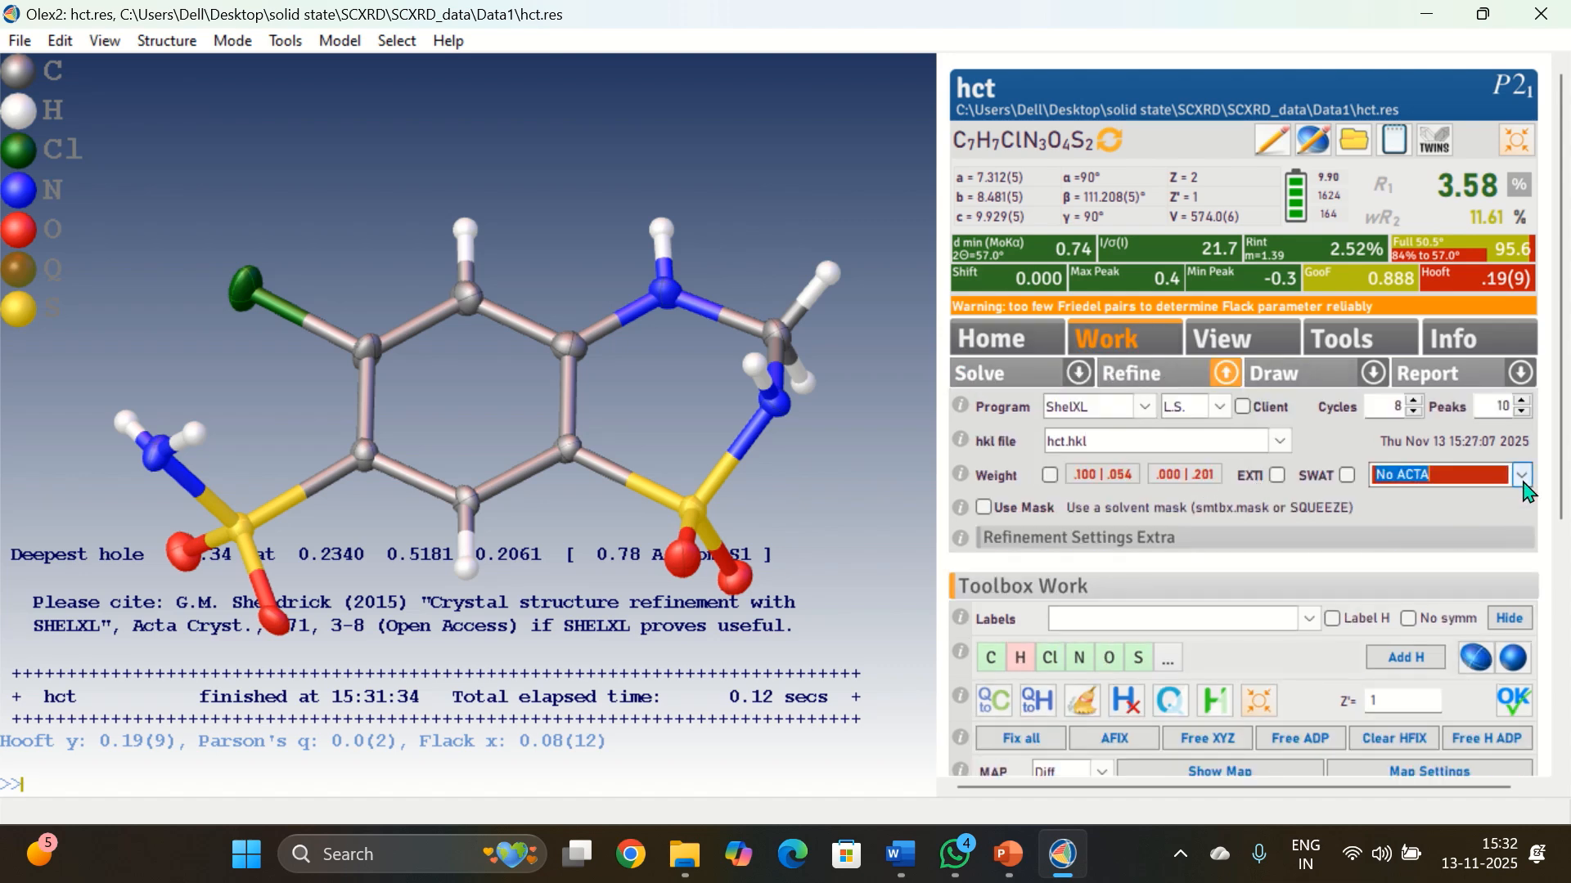
pyautogui.click(1479, 532)
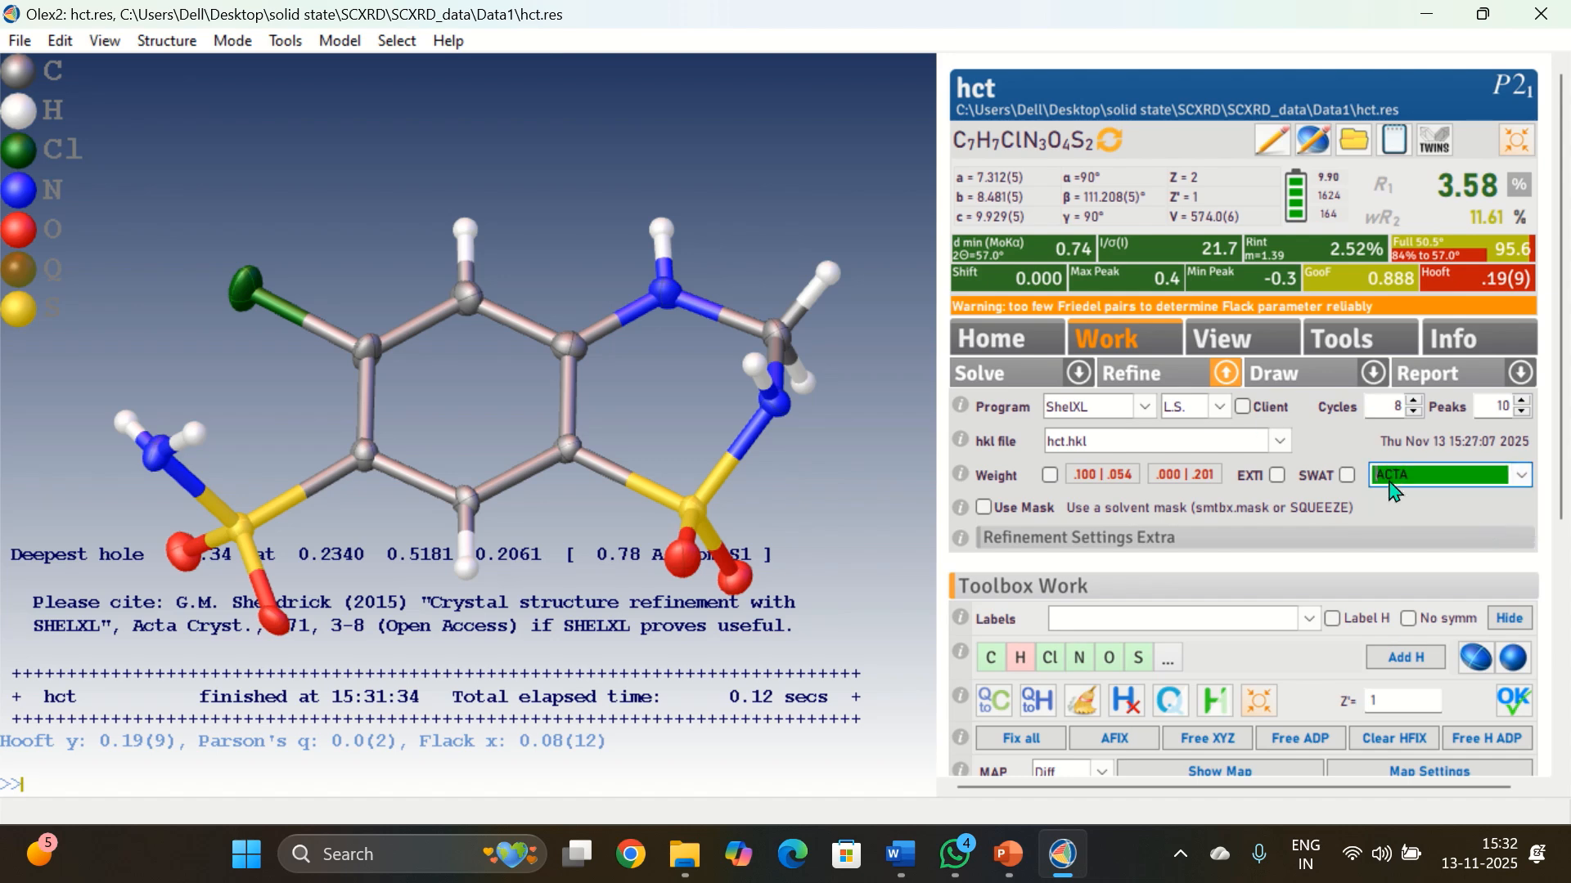
pyautogui.click(1171, 379)
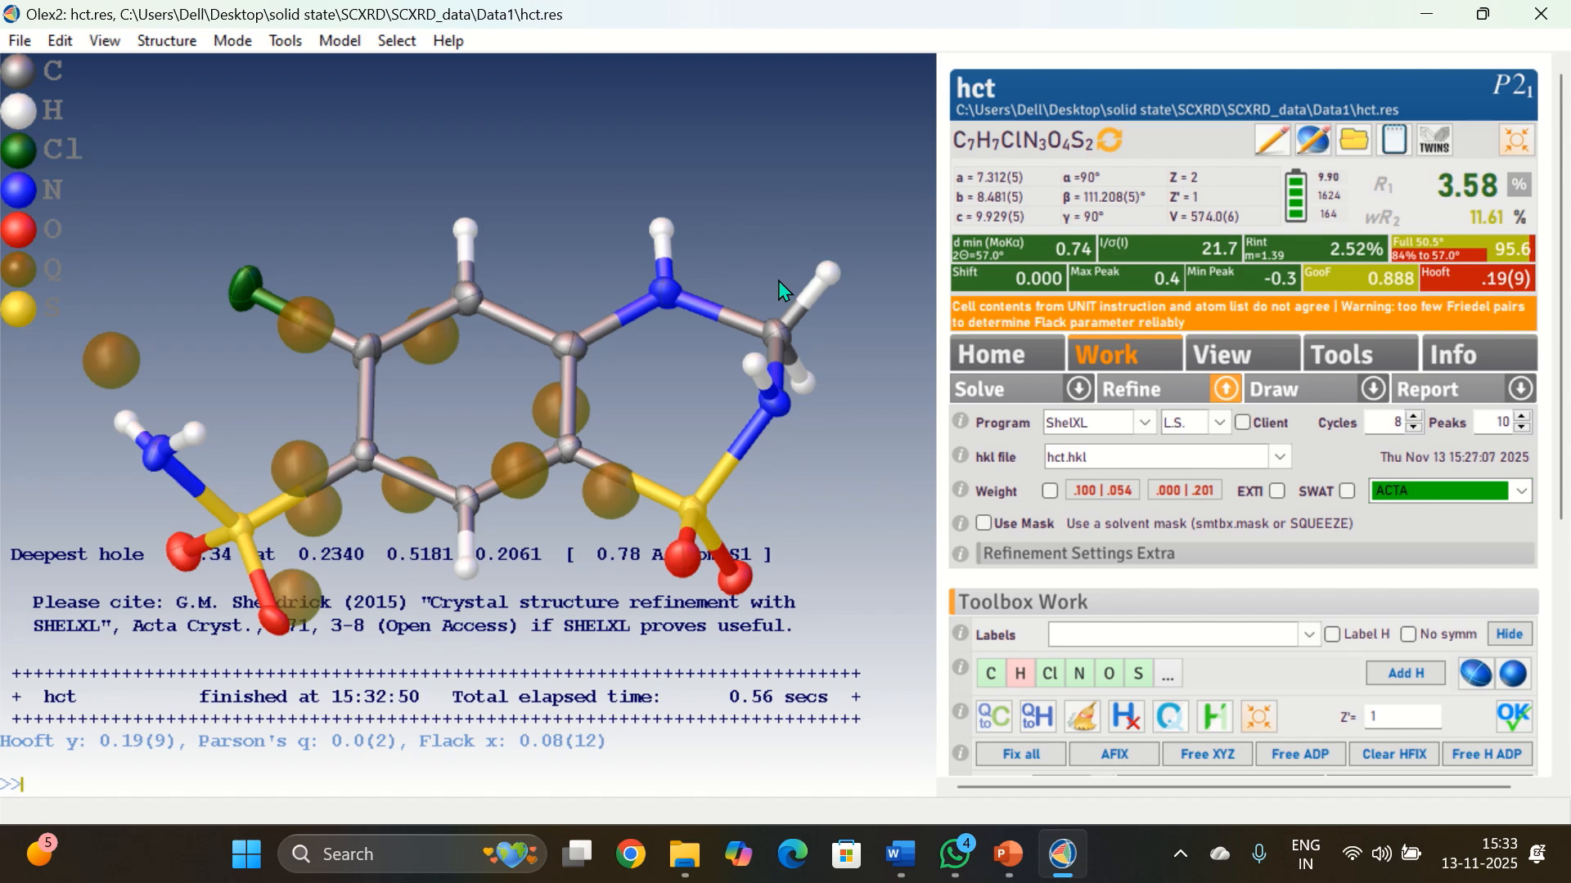
pyautogui.moveTo(570, 1)
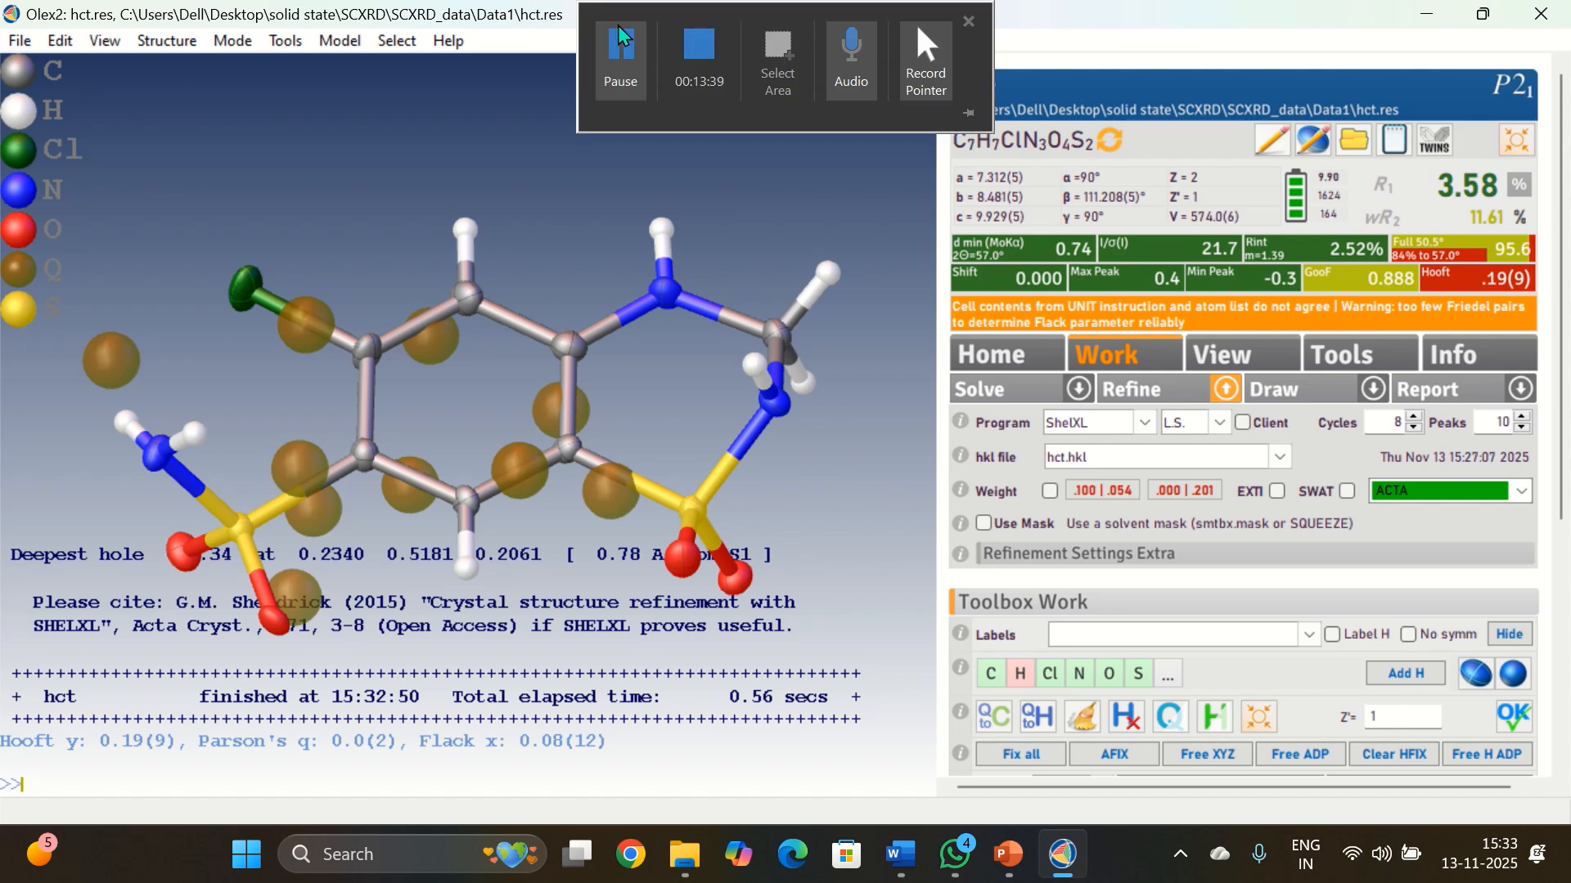
pyautogui.click(616, 26)
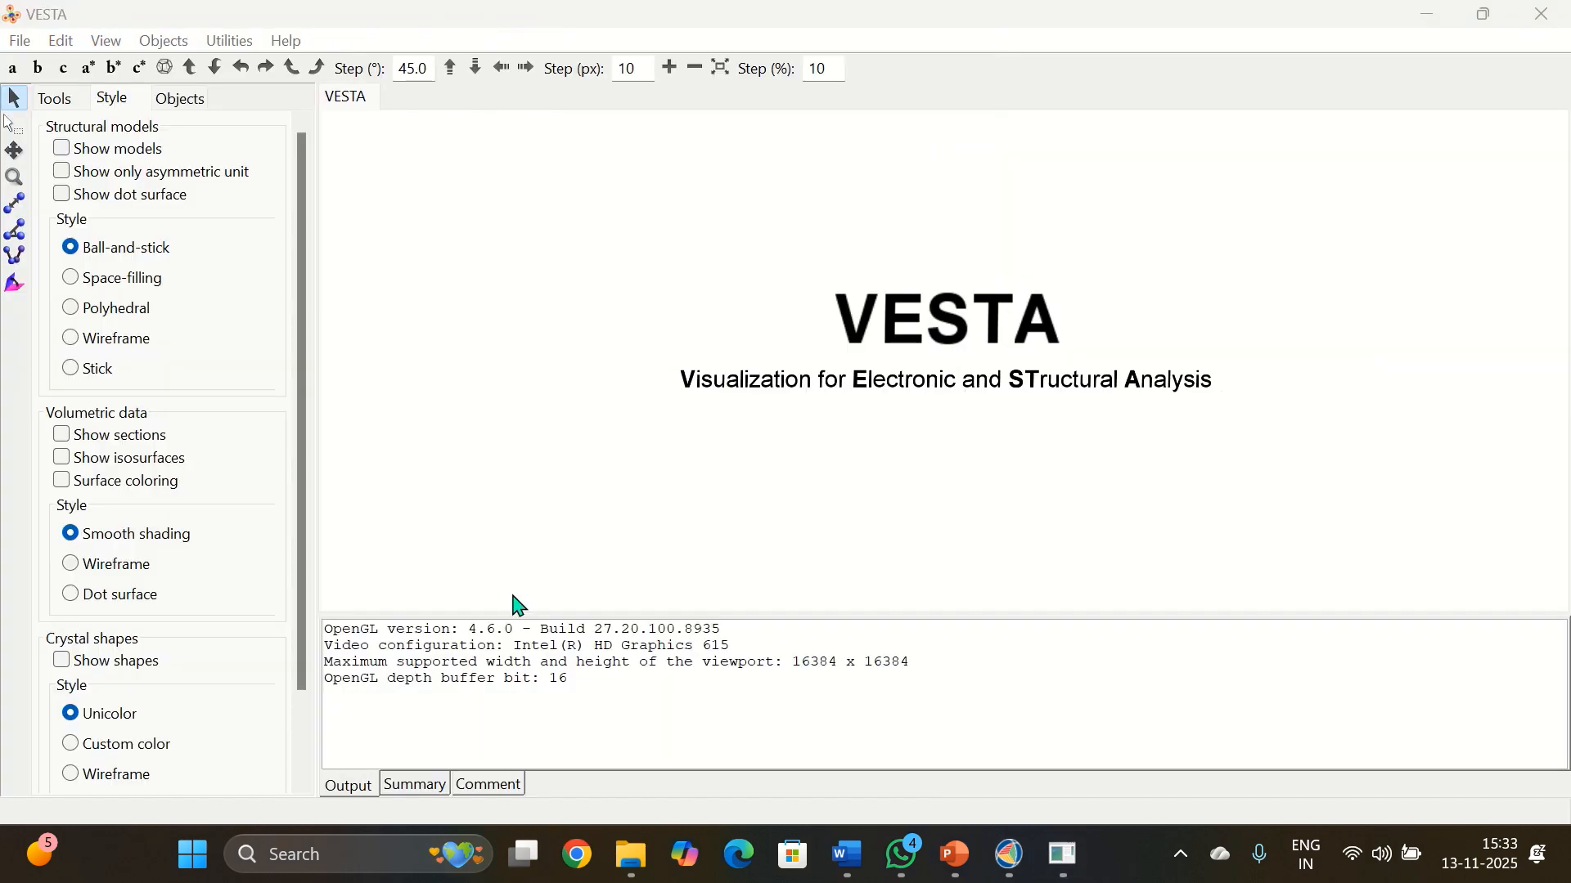
# Switch from VESTA back to Olex2 and hide the Q peaks around the refined hct molecule
pyautogui.click(1009, 854)
pyautogui.keyDown('ctrl'); pyautogui.scroll(-6, 418, 544); pyautogui.keyUp('ctrl')
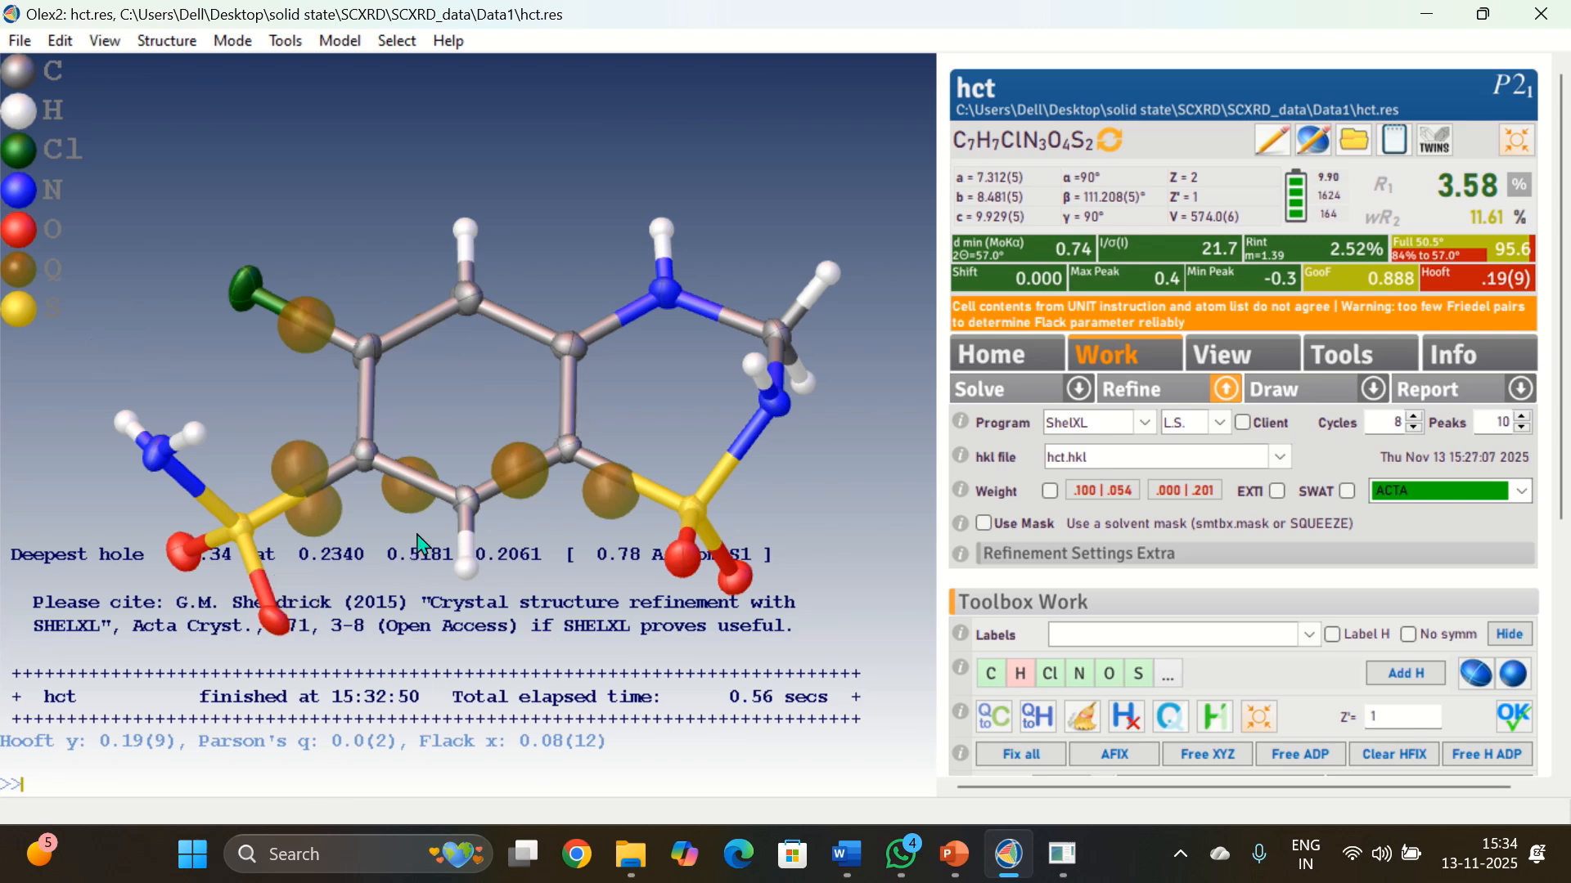
pyautogui.moveTo(470, 434); pyautogui.dragTo(489, 474)
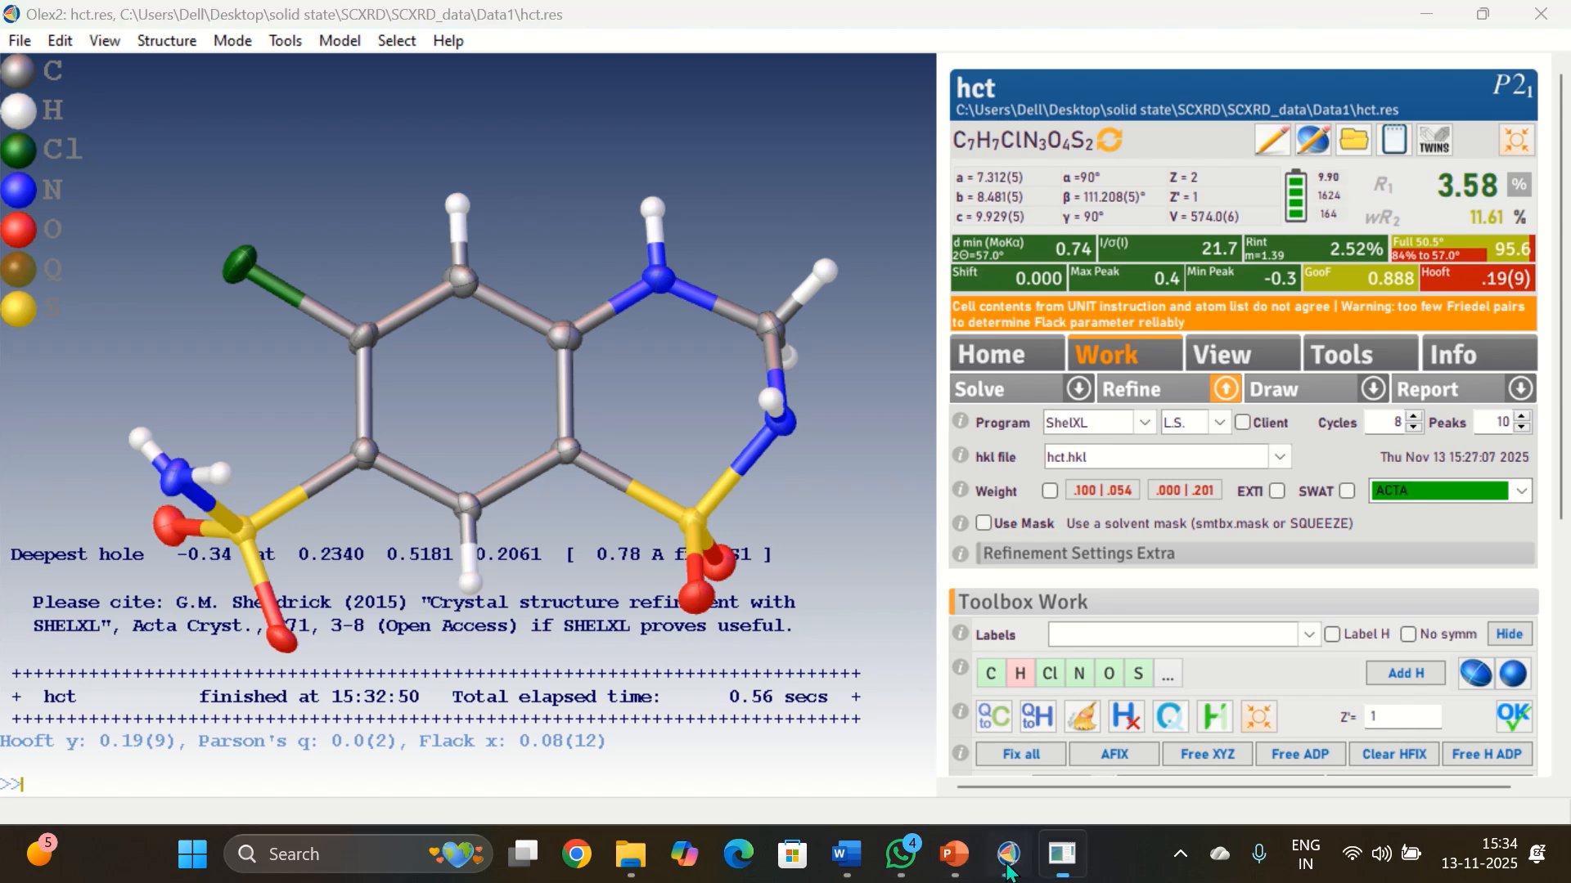
# Switch to VESTA and open hct.cif from the Data1 folder
pyautogui.click(1061, 854)
pyautogui.click(24, 45)
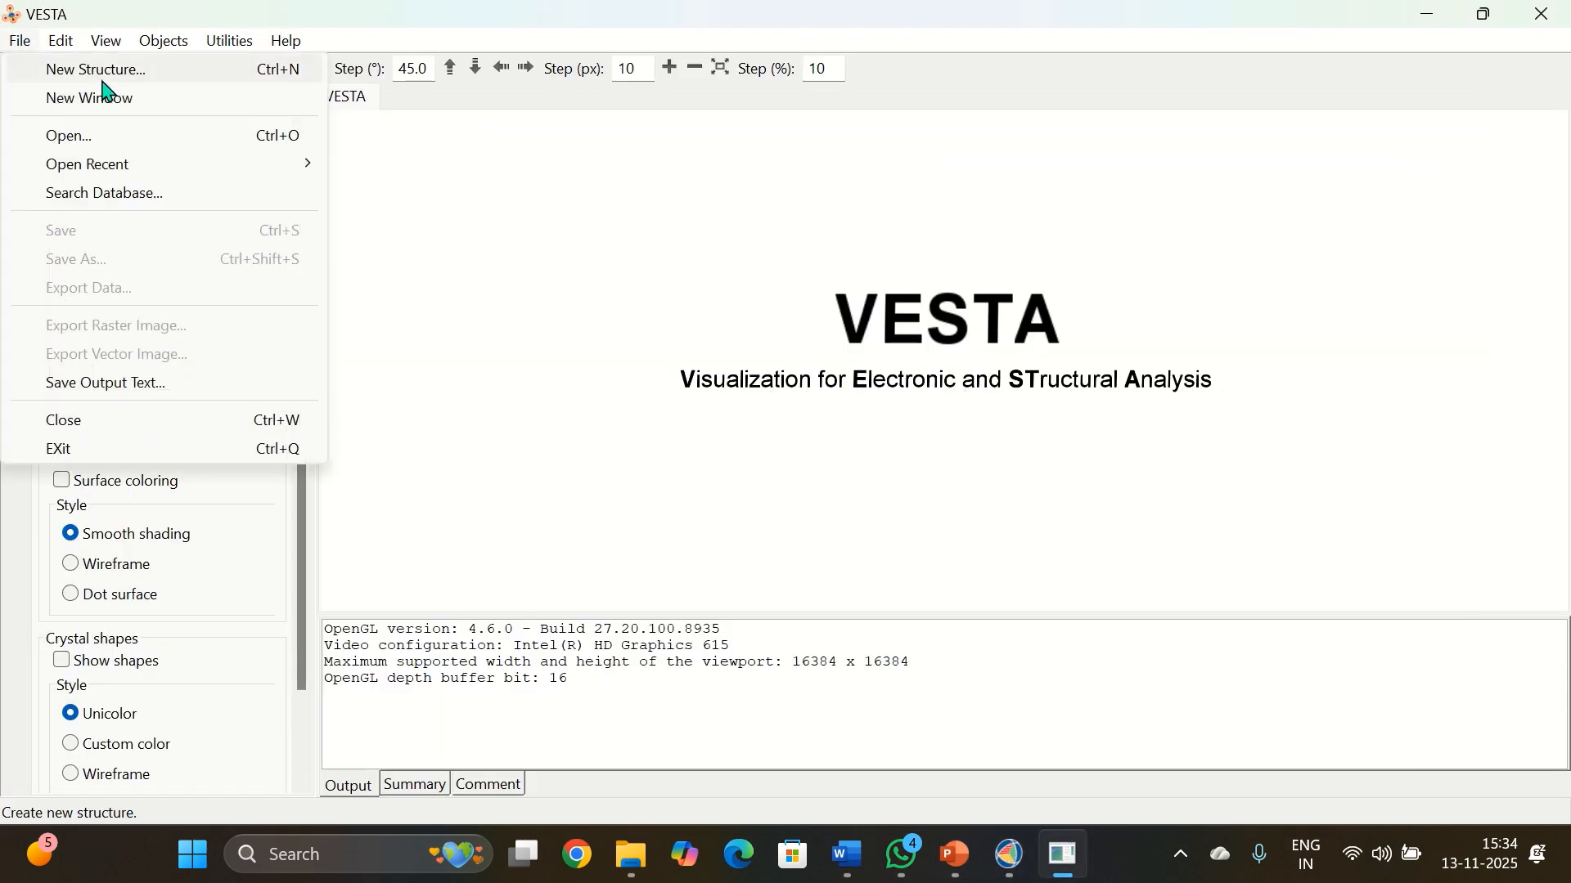
pyautogui.click(111, 135)
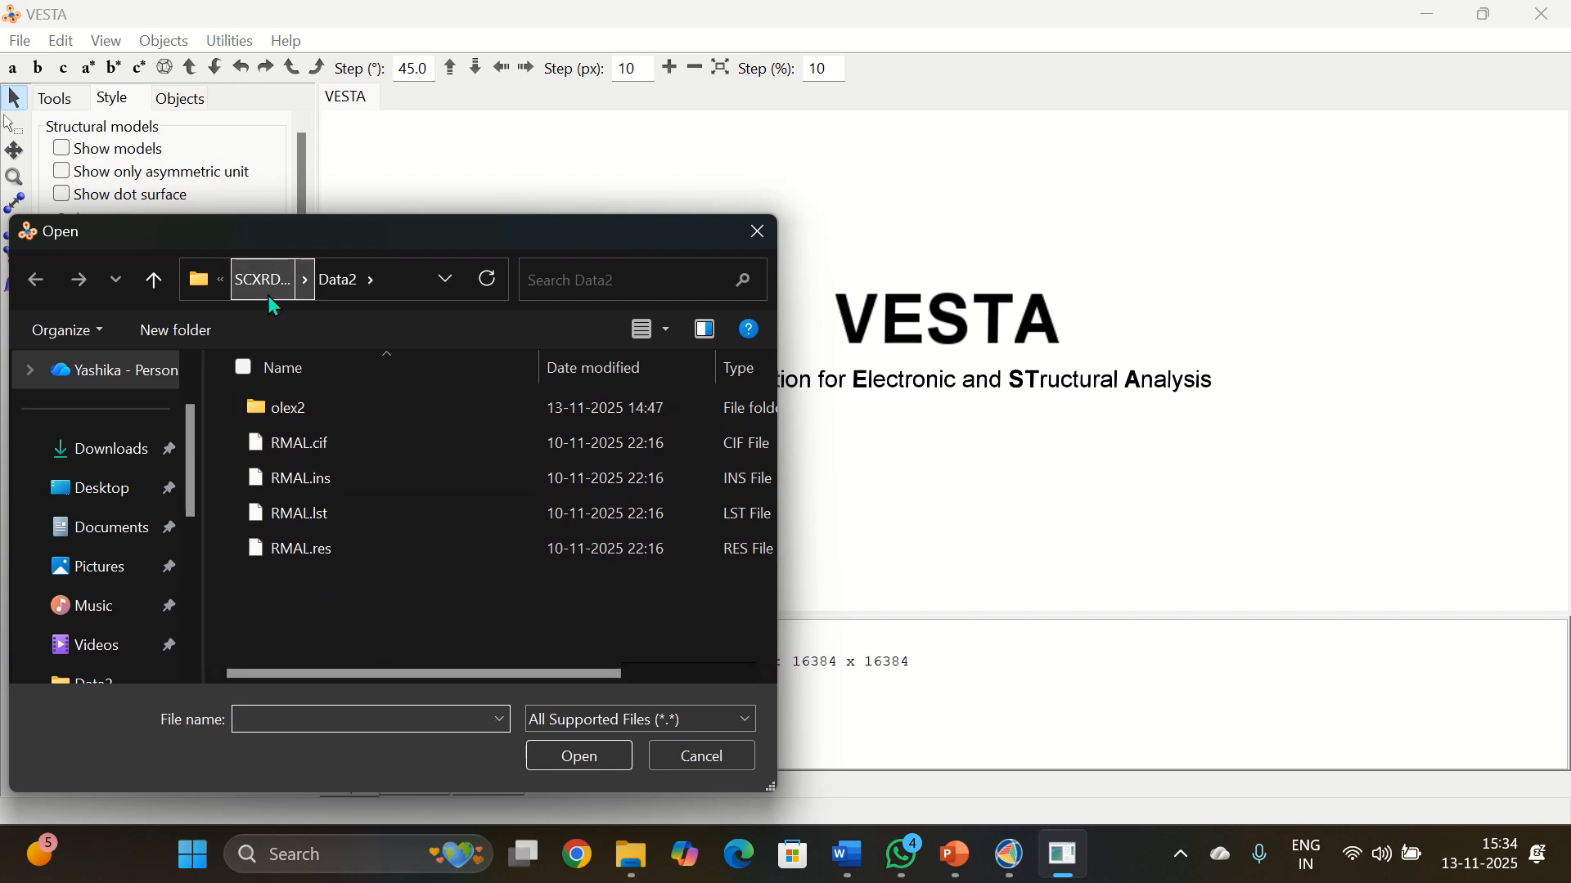
pyautogui.click(228, 283)
pyautogui.click(305, 281)
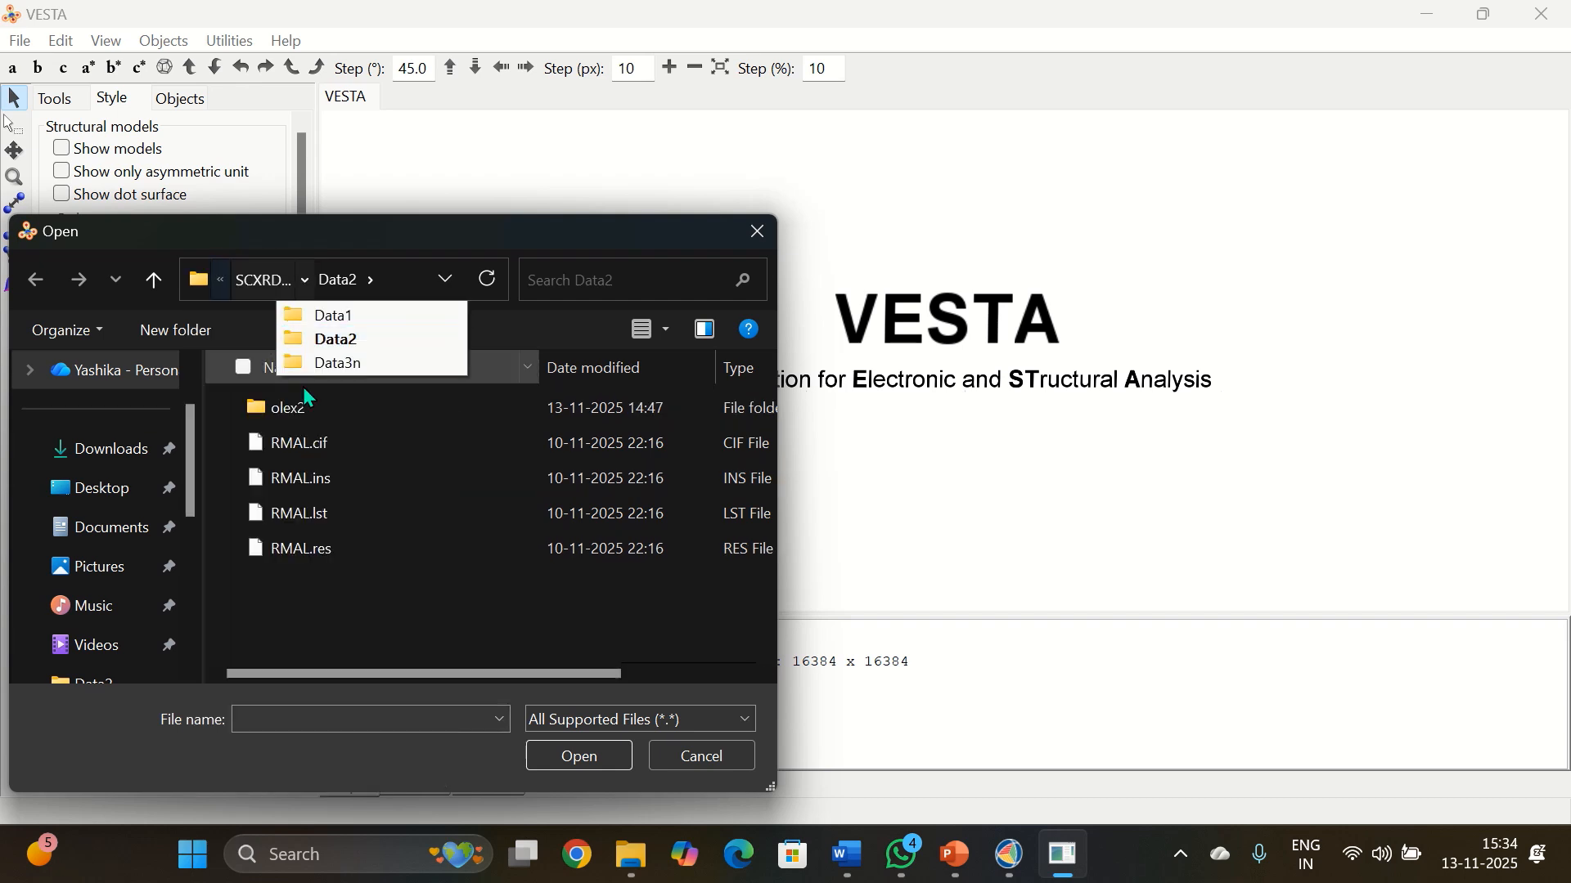
pyautogui.click(223, 282)
pyautogui.click(223, 282)
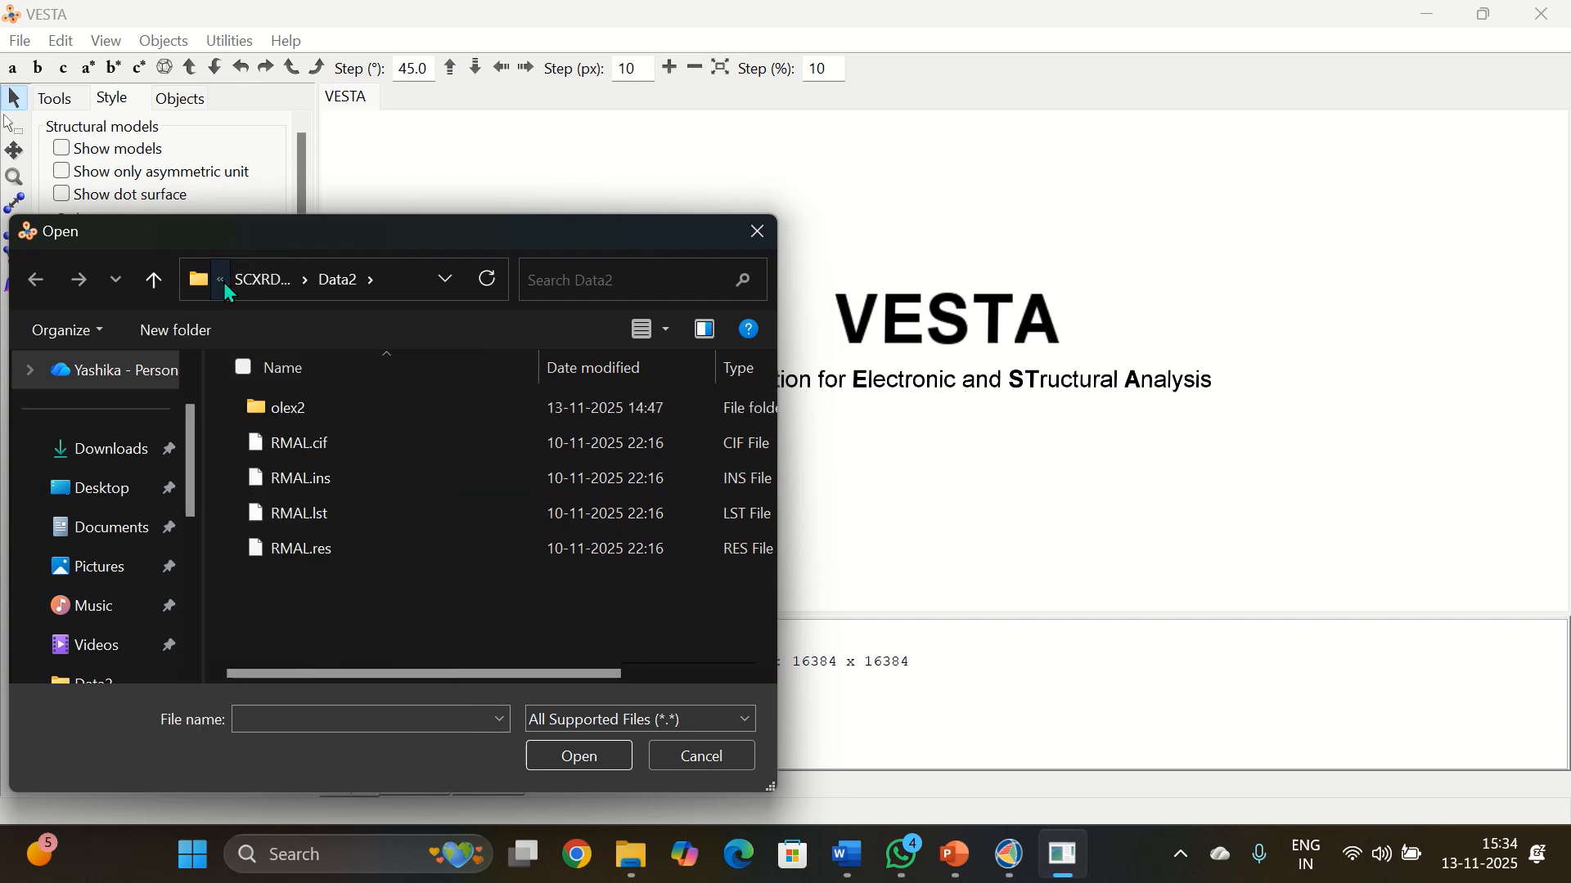
pyautogui.click(242, 282)
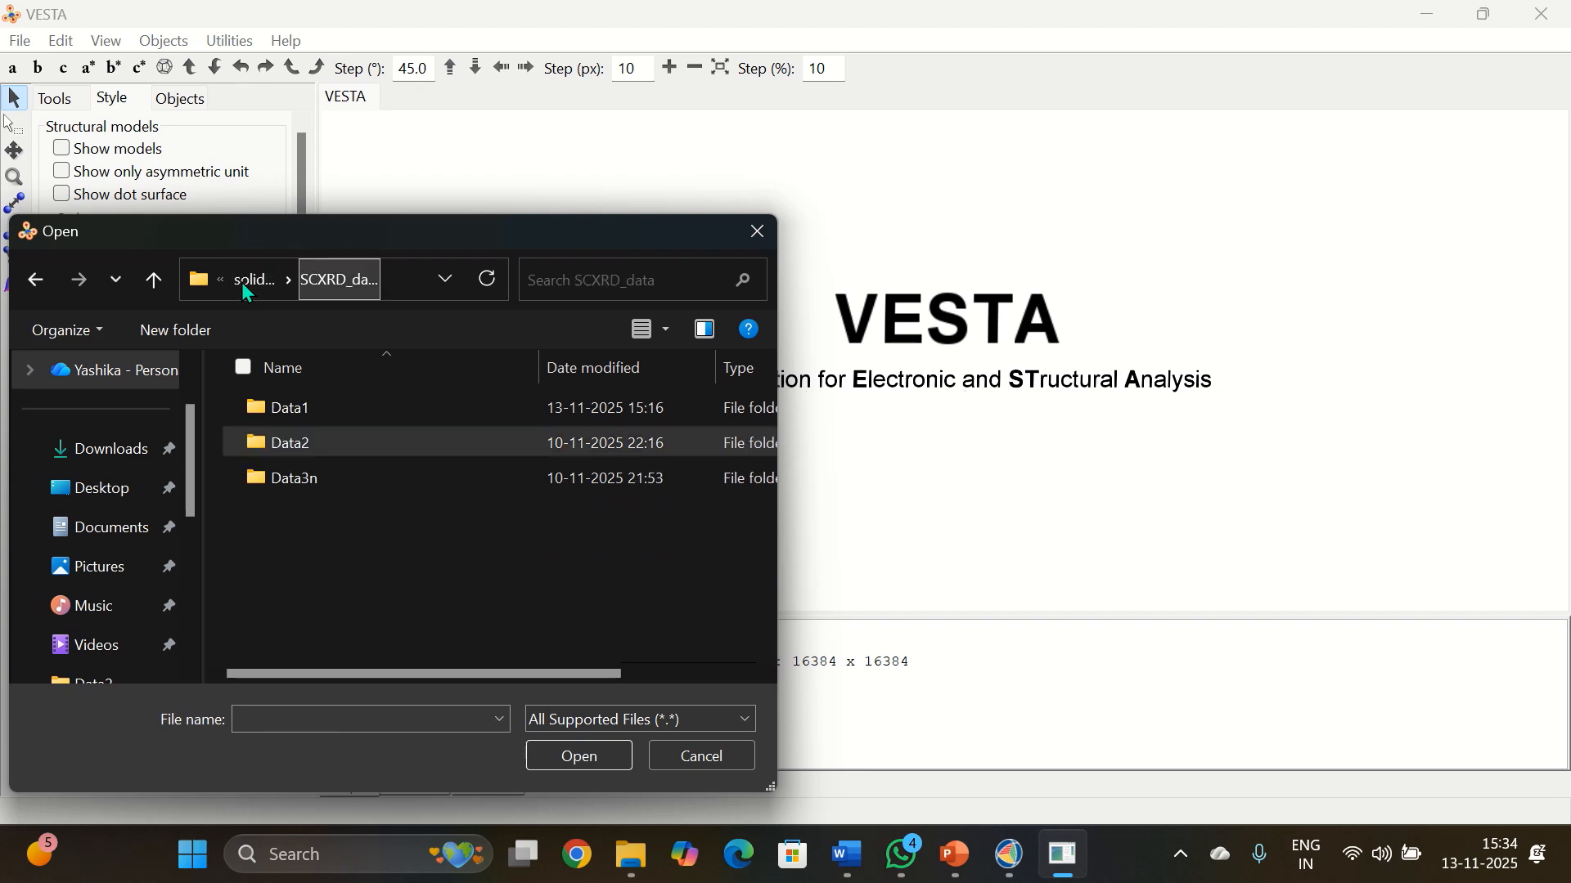
pyautogui.doubleClick(288, 417)
pyautogui.click(303, 454)
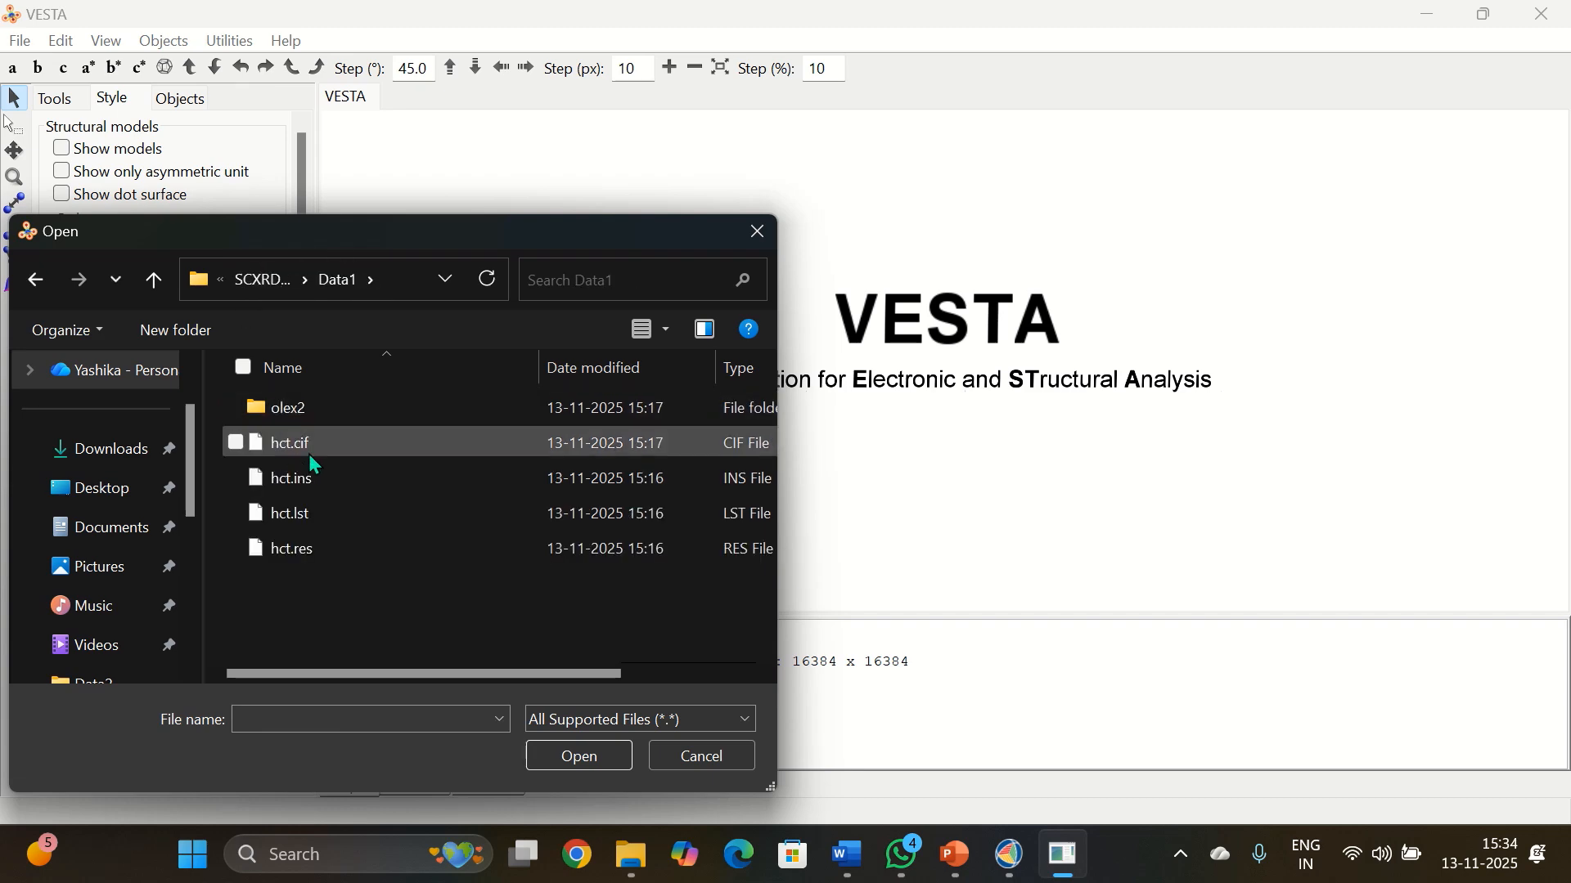
pyautogui.doubleClick(308, 454)
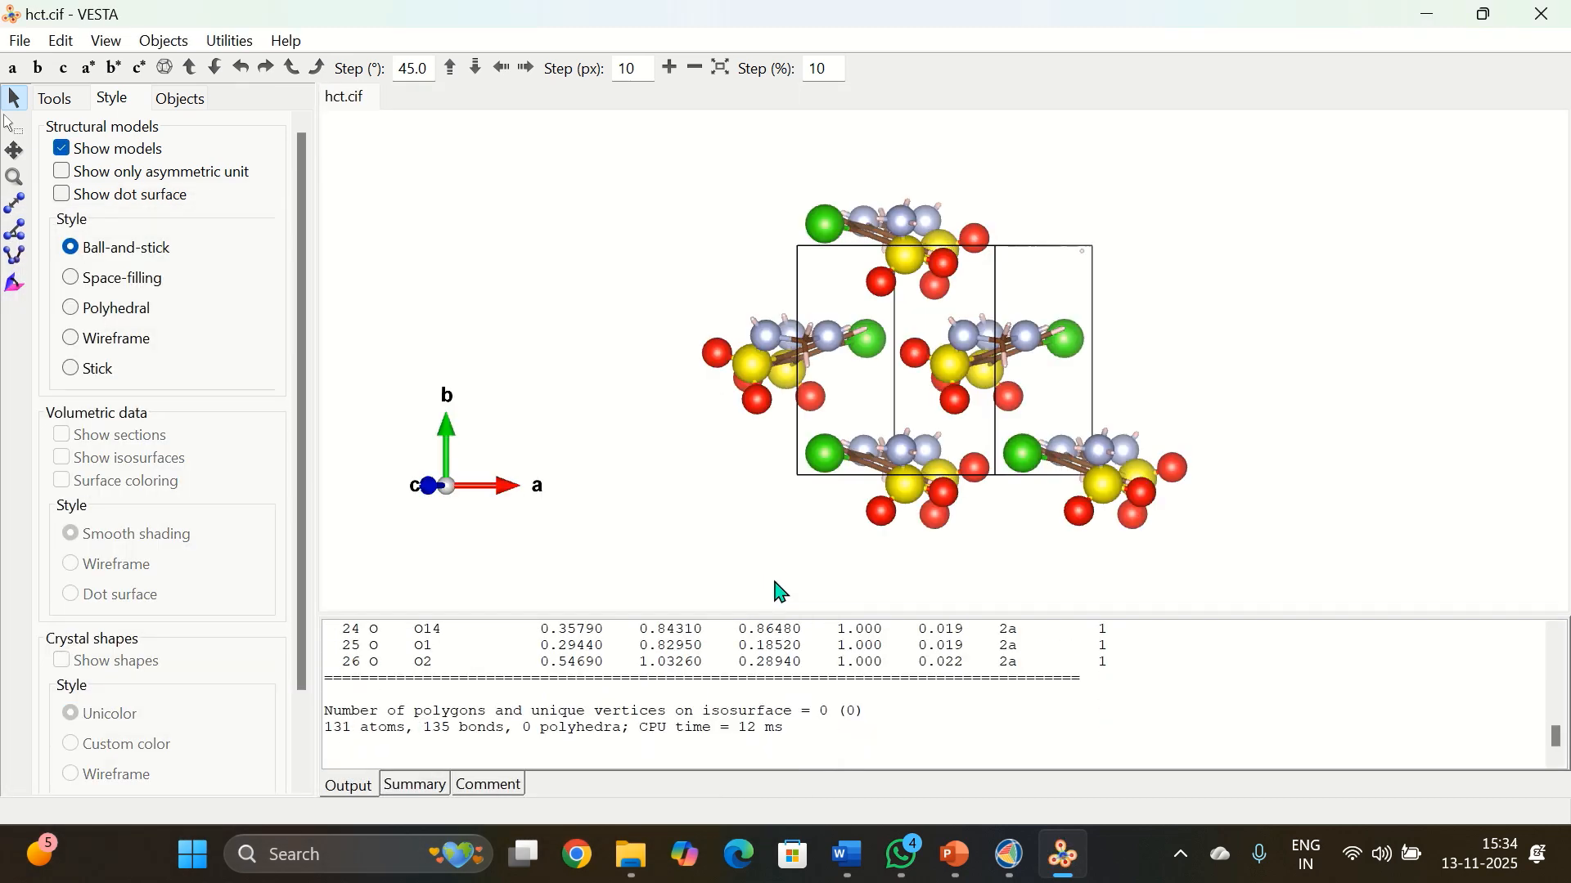
# Examine the packing of the hct molecules in the unit cell from several directions relative to the a, b and c axes
pyautogui.moveTo(958, 316); pyautogui.dragTo(968, 575)
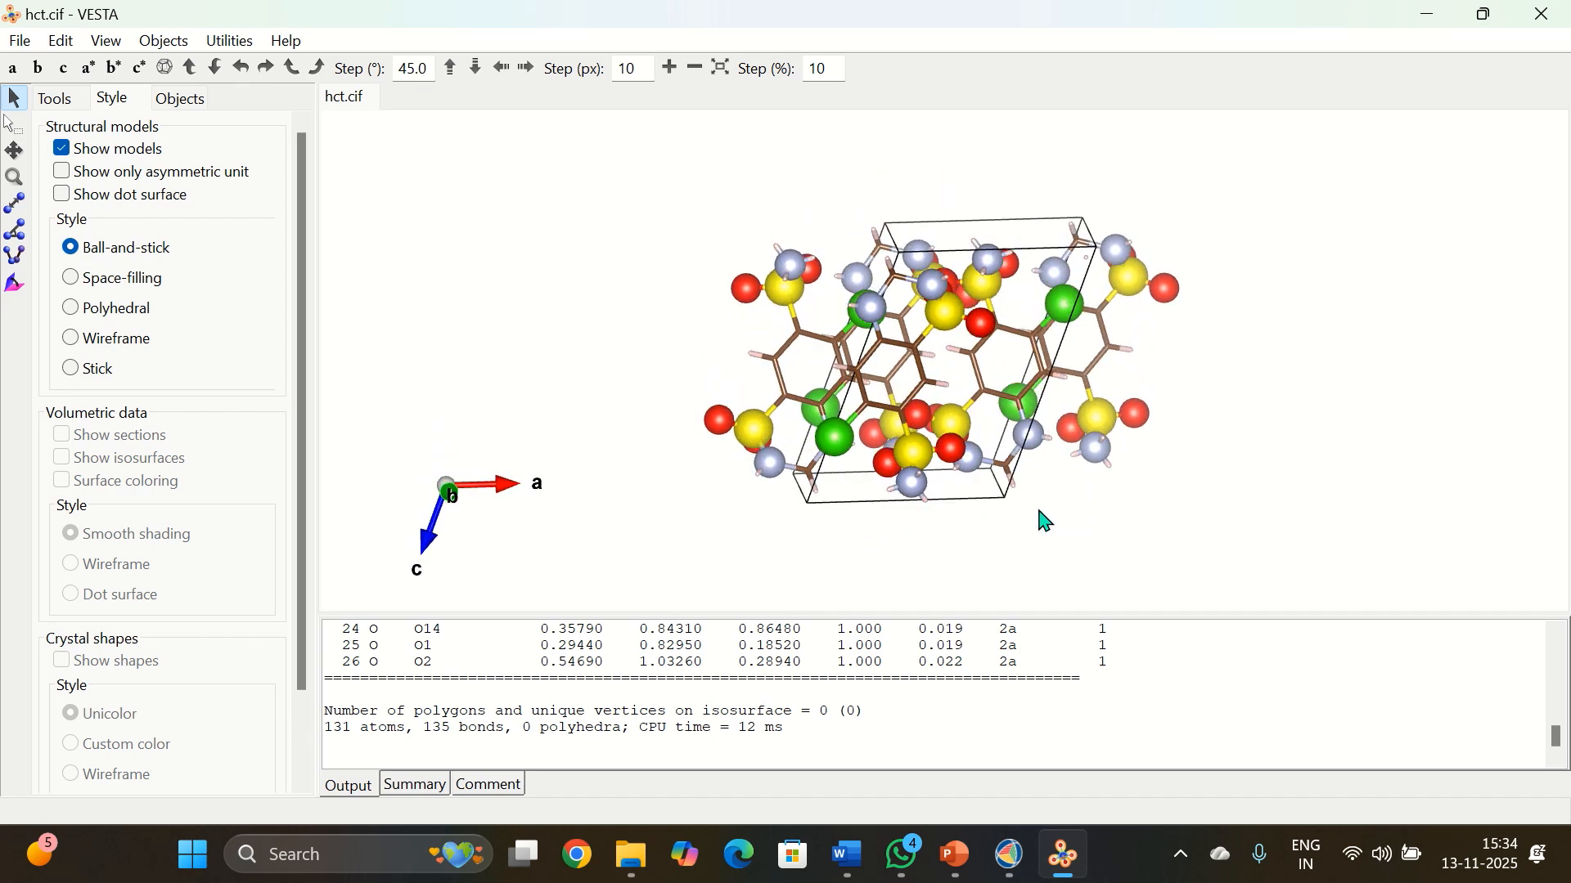
pyautogui.moveTo(1041, 519); pyautogui.dragTo(1038, 77)
pyautogui.moveTo(1061, 291); pyautogui.dragTo(1027, 115)
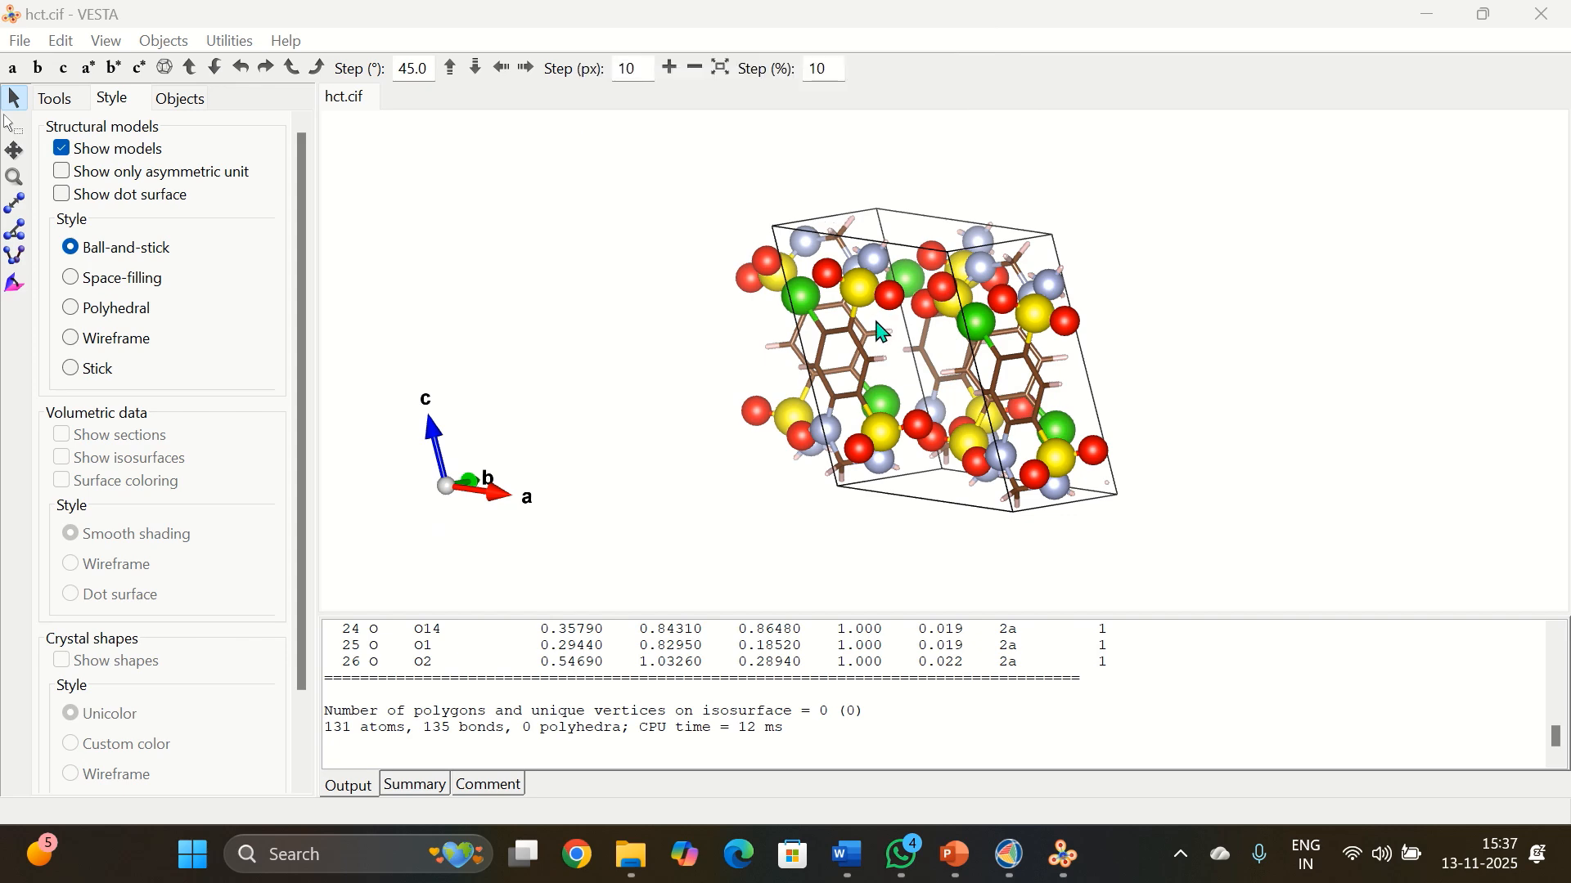
pyautogui.moveTo(780, 313); pyautogui.dragTo(907, 309)
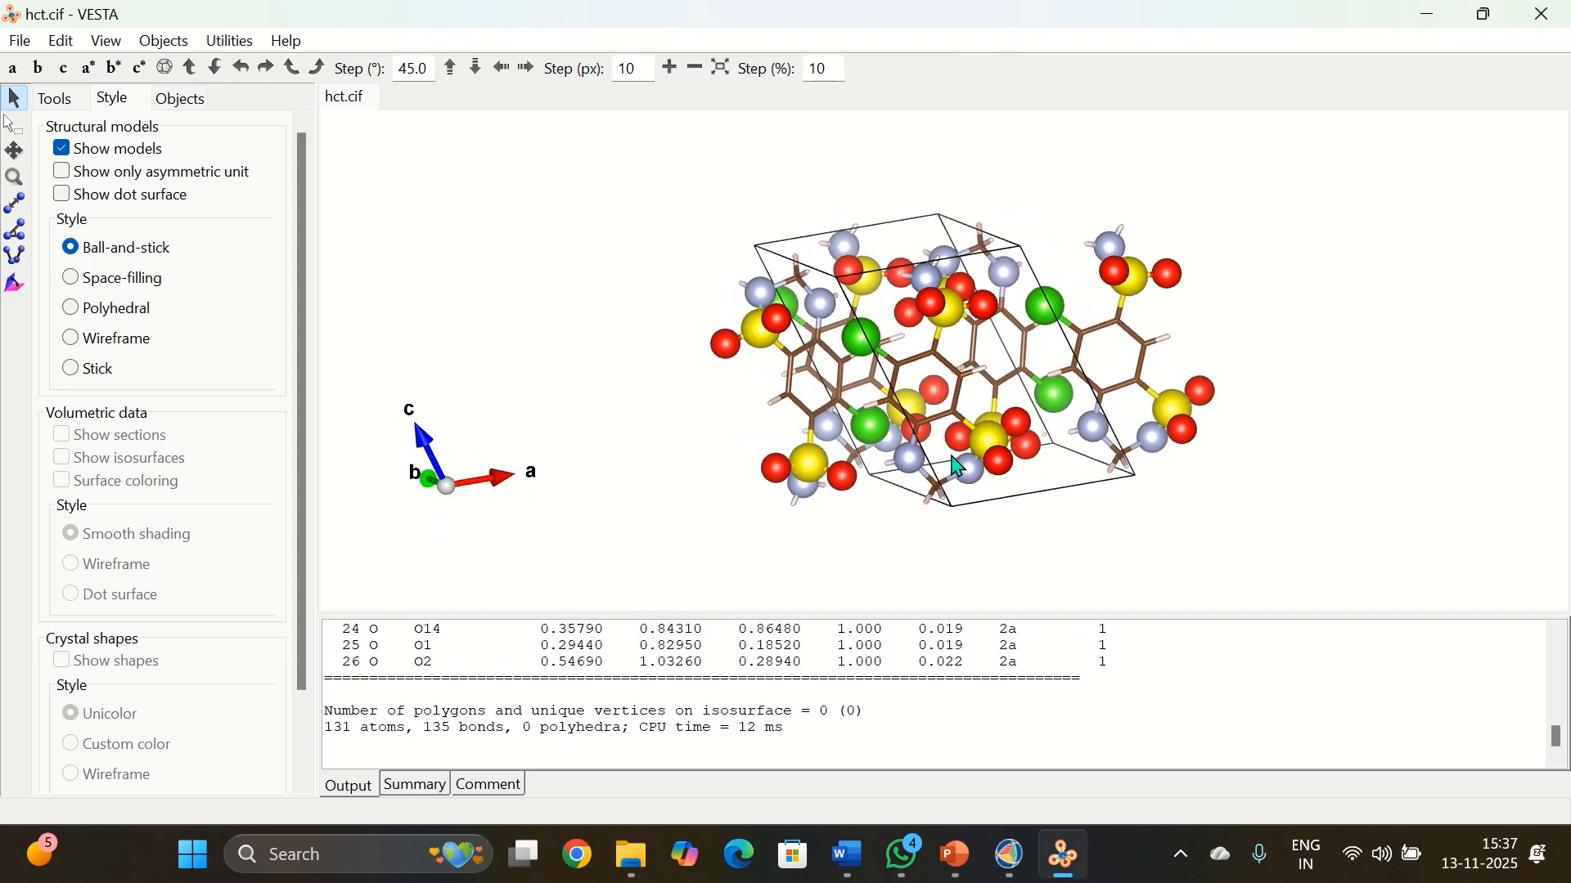
pyautogui.moveTo(957, 468); pyautogui.dragTo(1356, 427)
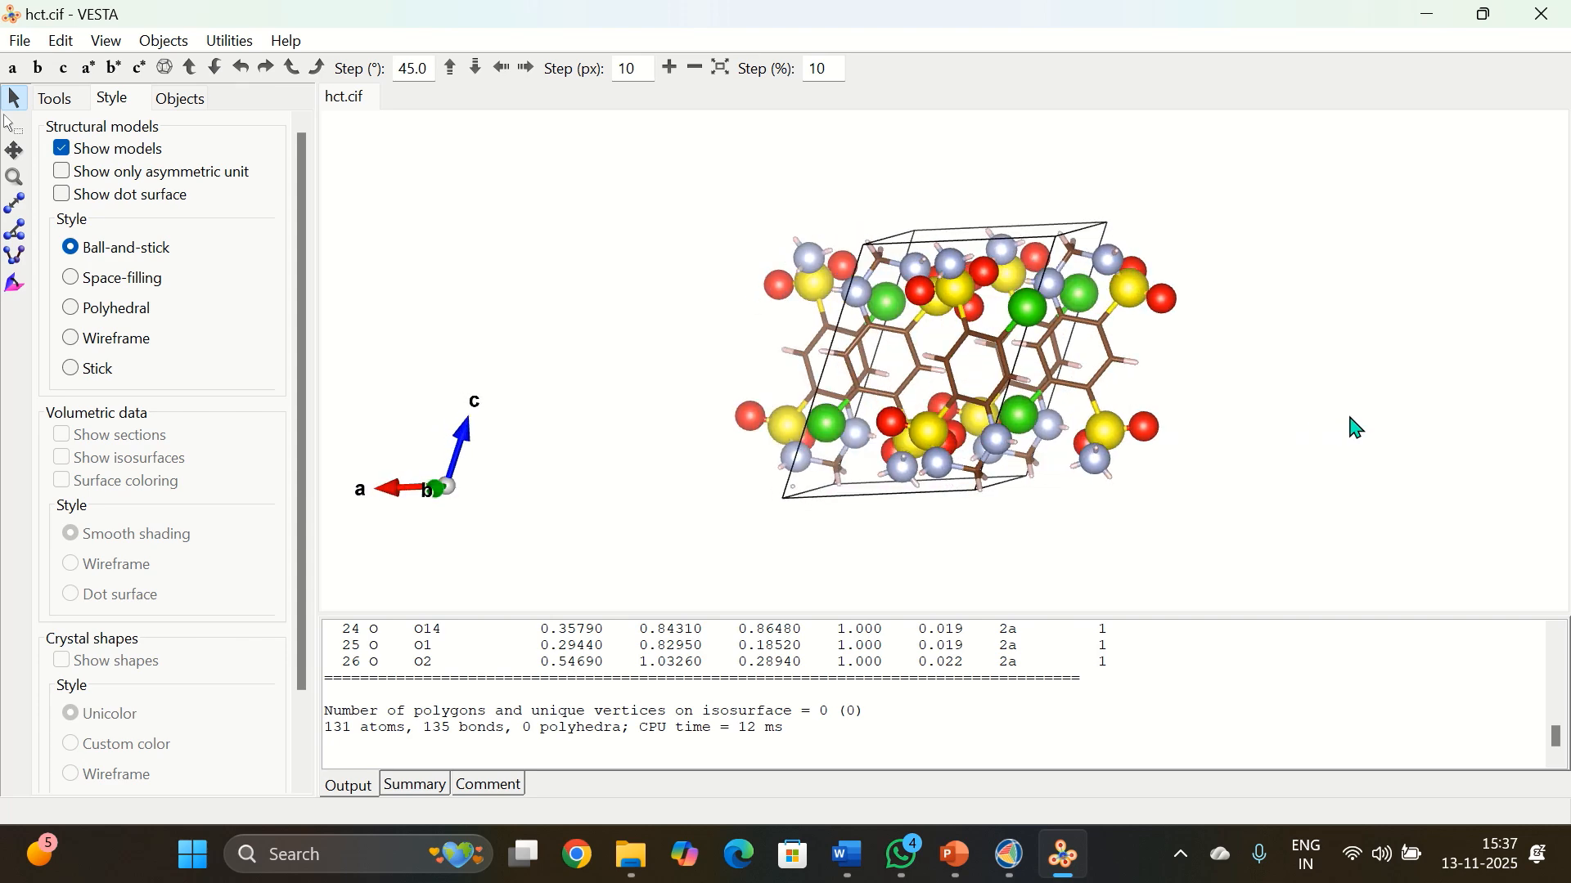
pyautogui.moveTo(986, 508); pyautogui.dragTo(984, 536)
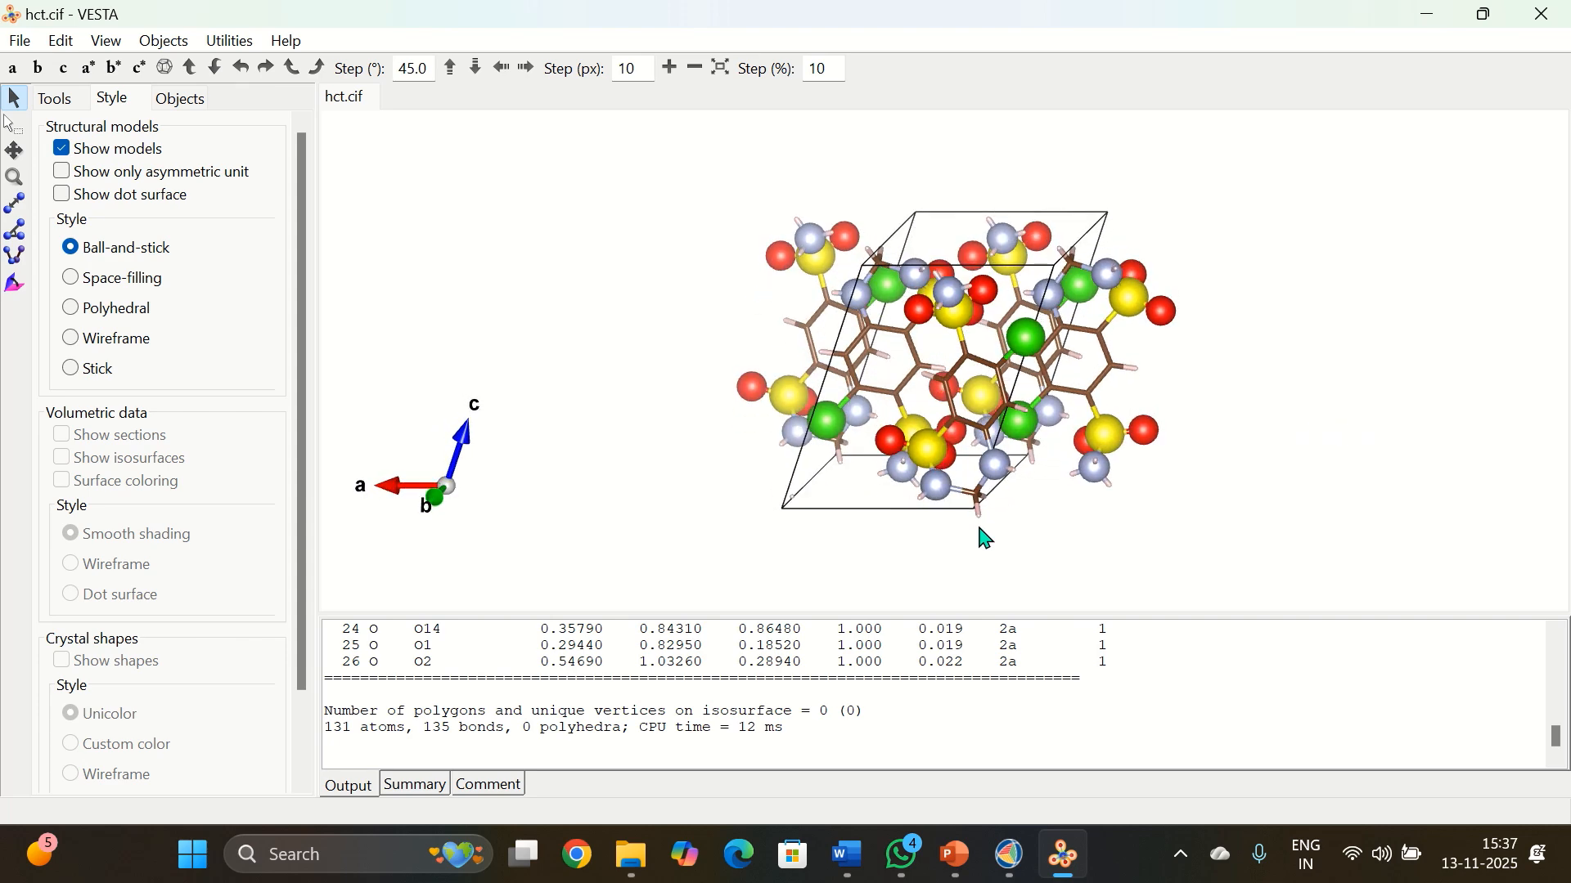
pyautogui.moveTo(986, 368); pyautogui.dragTo(964, 448)
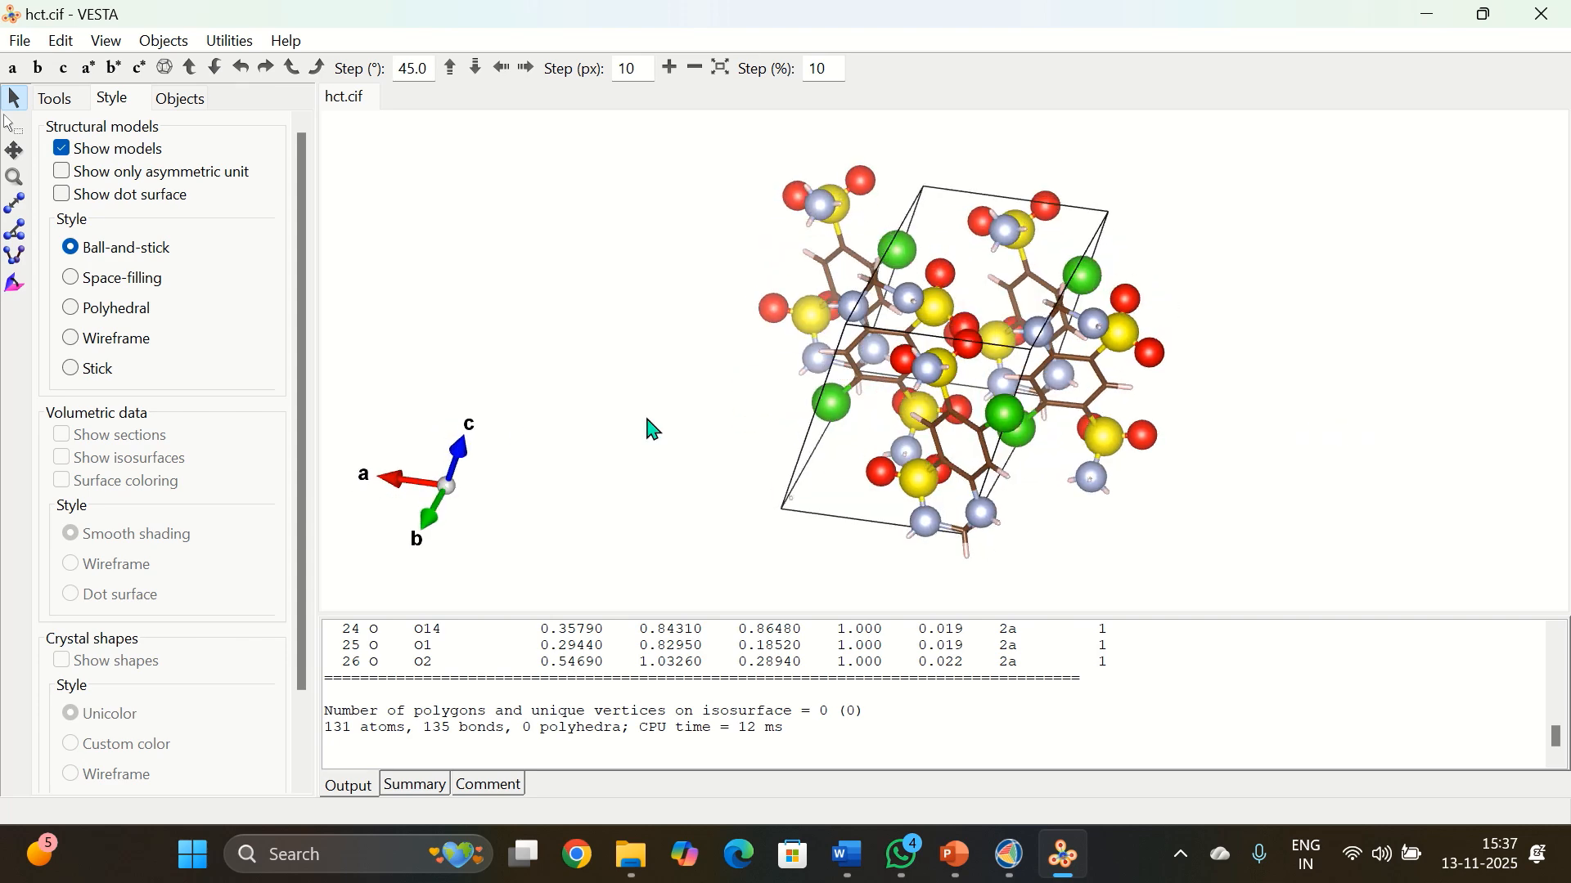
pyautogui.moveTo(981, 319); pyautogui.dragTo(910, 635)
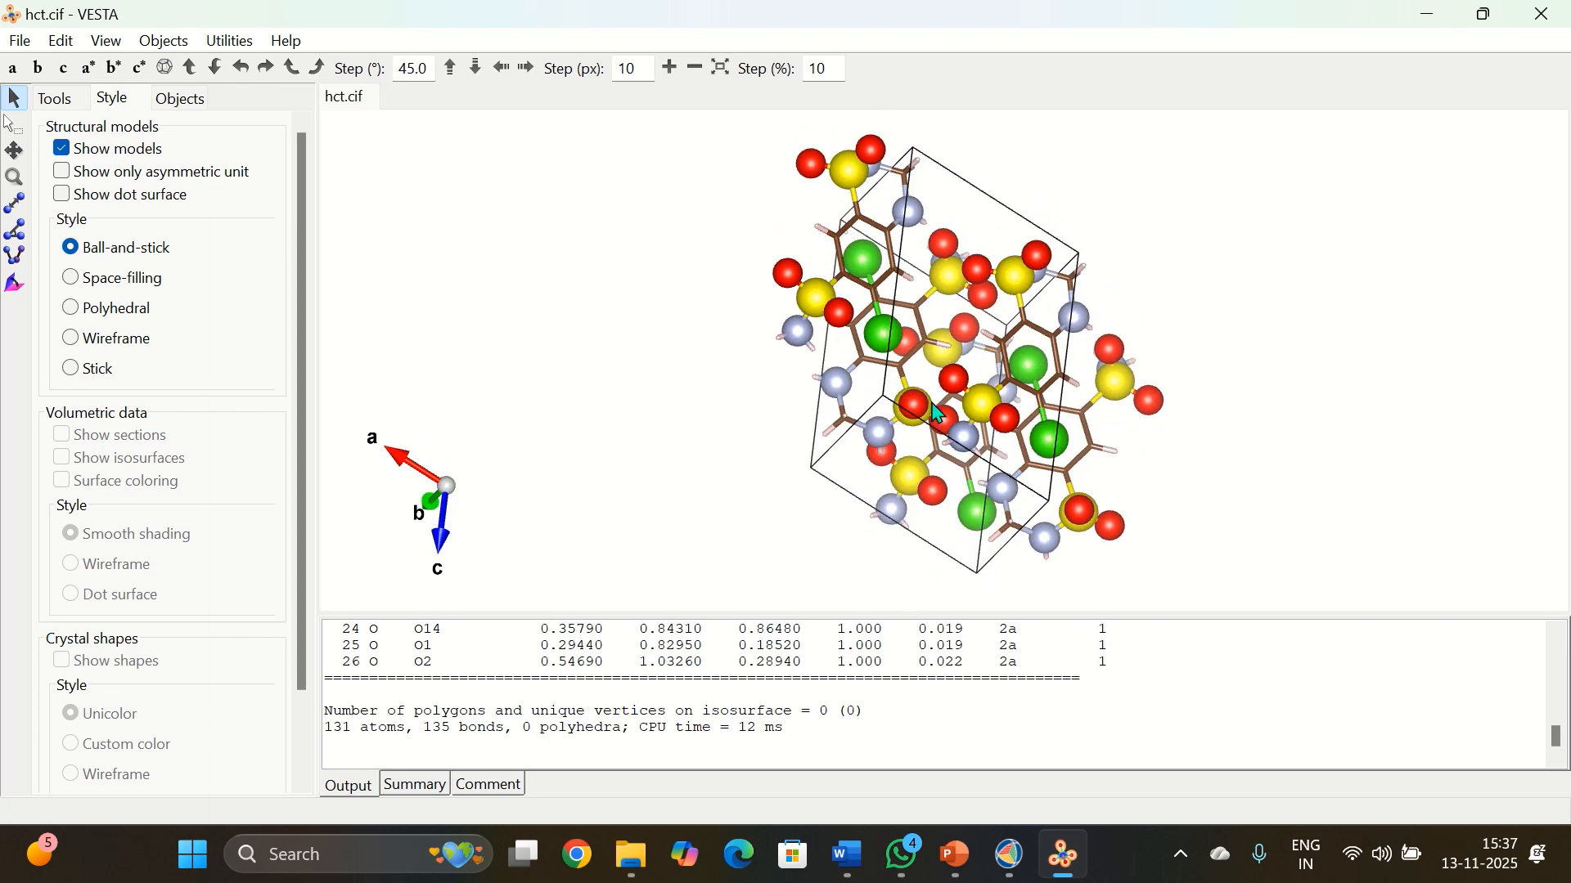
pyautogui.moveTo(930, 409); pyautogui.dragTo(1209, 544)
pyautogui.moveTo(1006, 413); pyautogui.dragTo(1129, 155)
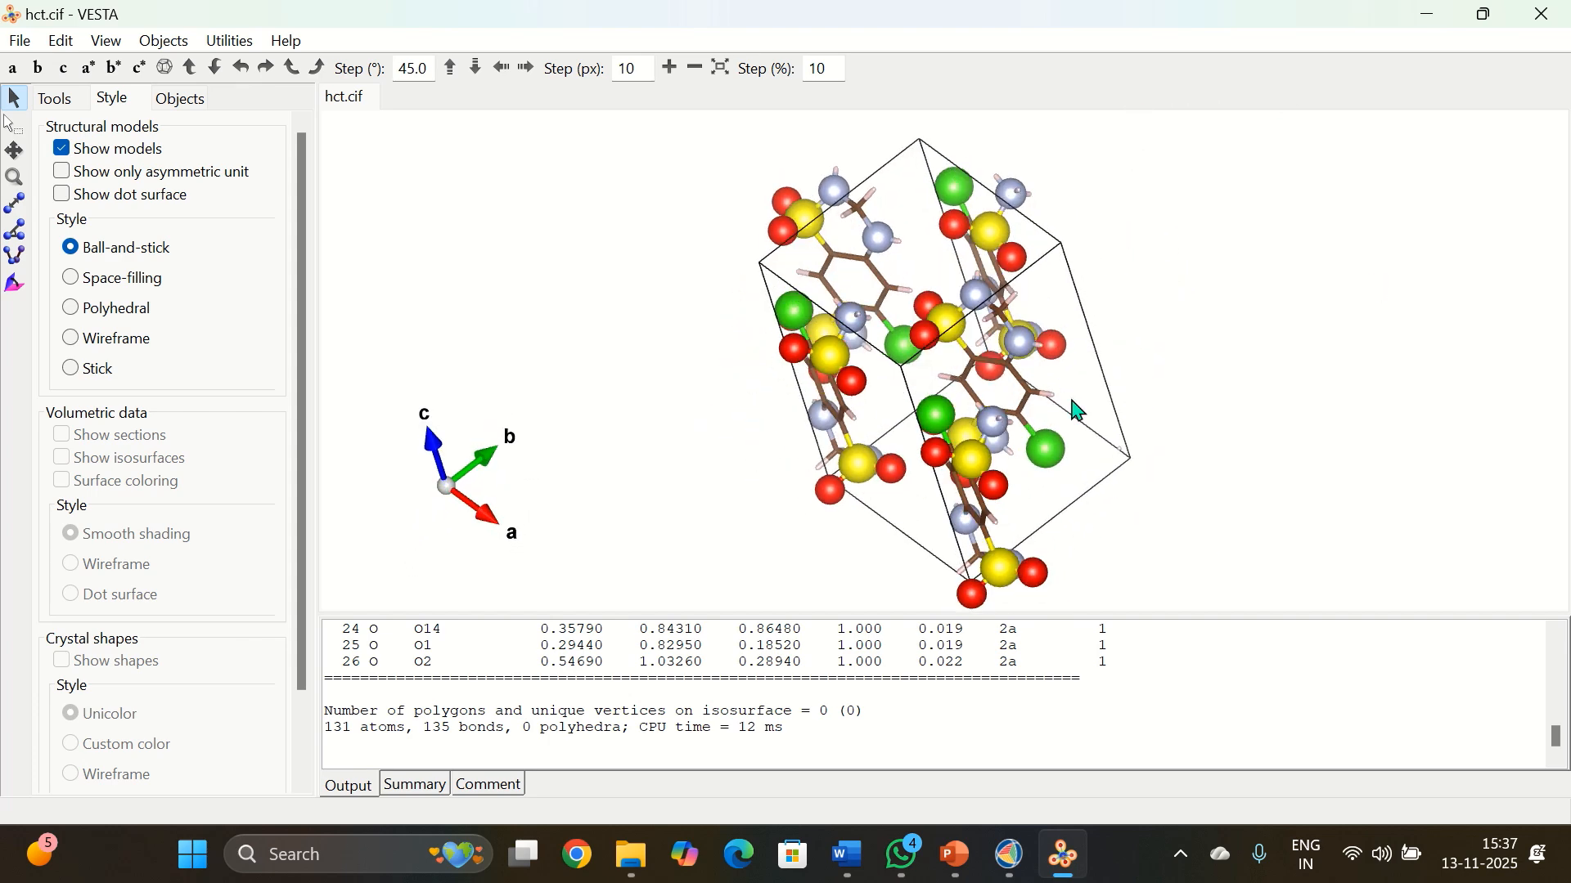
pyautogui.moveTo(1076, 407); pyautogui.dragTo(1293, 294)
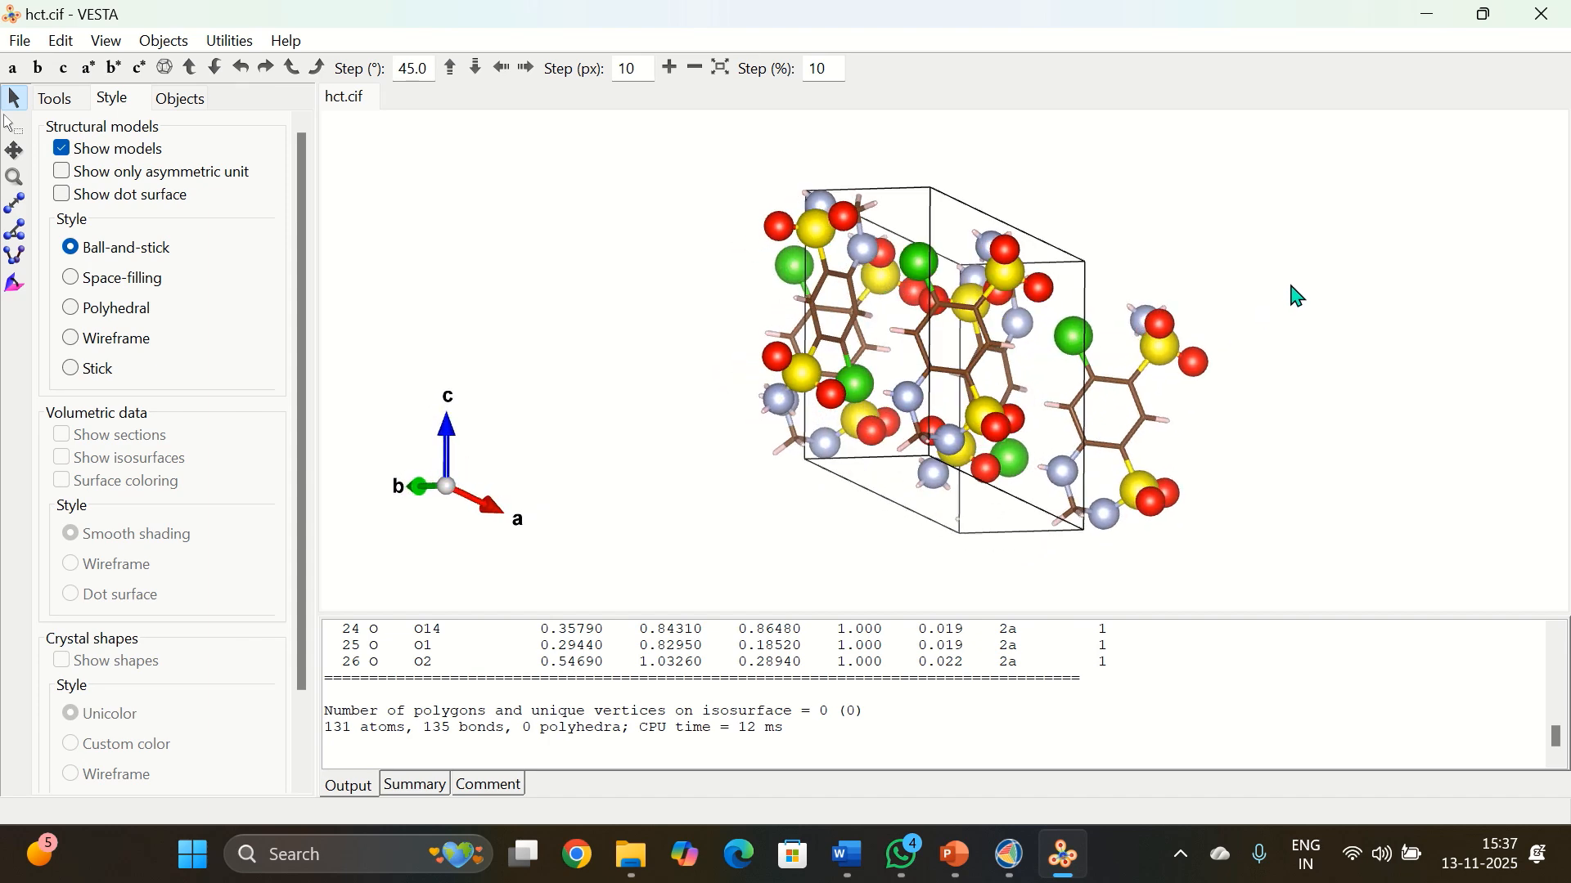
pyautogui.moveTo(1039, 320); pyautogui.dragTo(1014, 463)
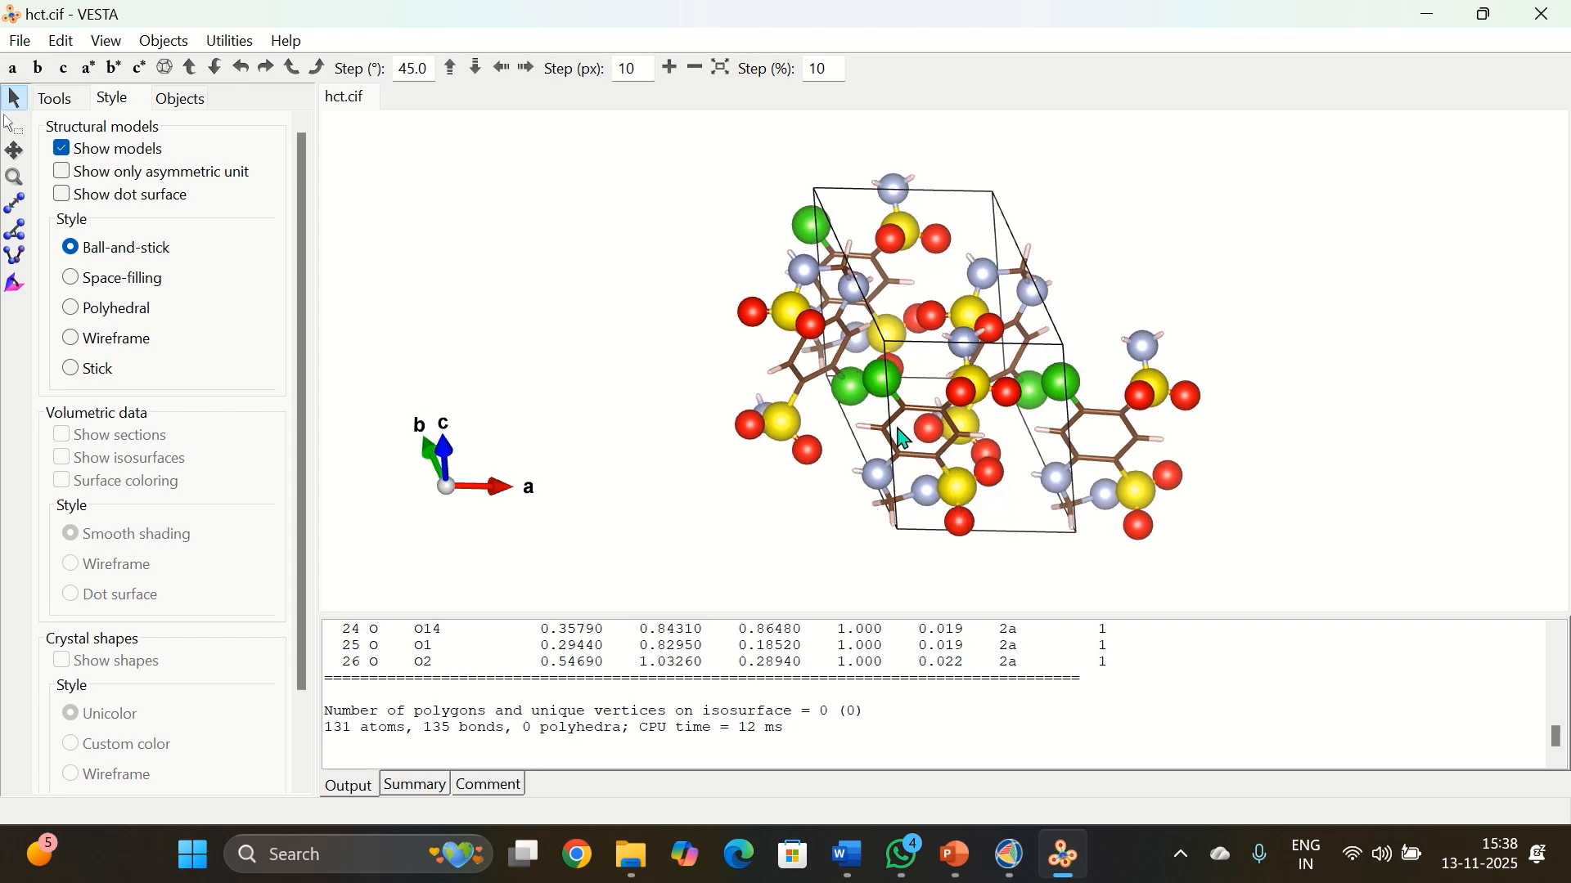
pyautogui.moveTo(913, 438); pyautogui.dragTo(903, 372)
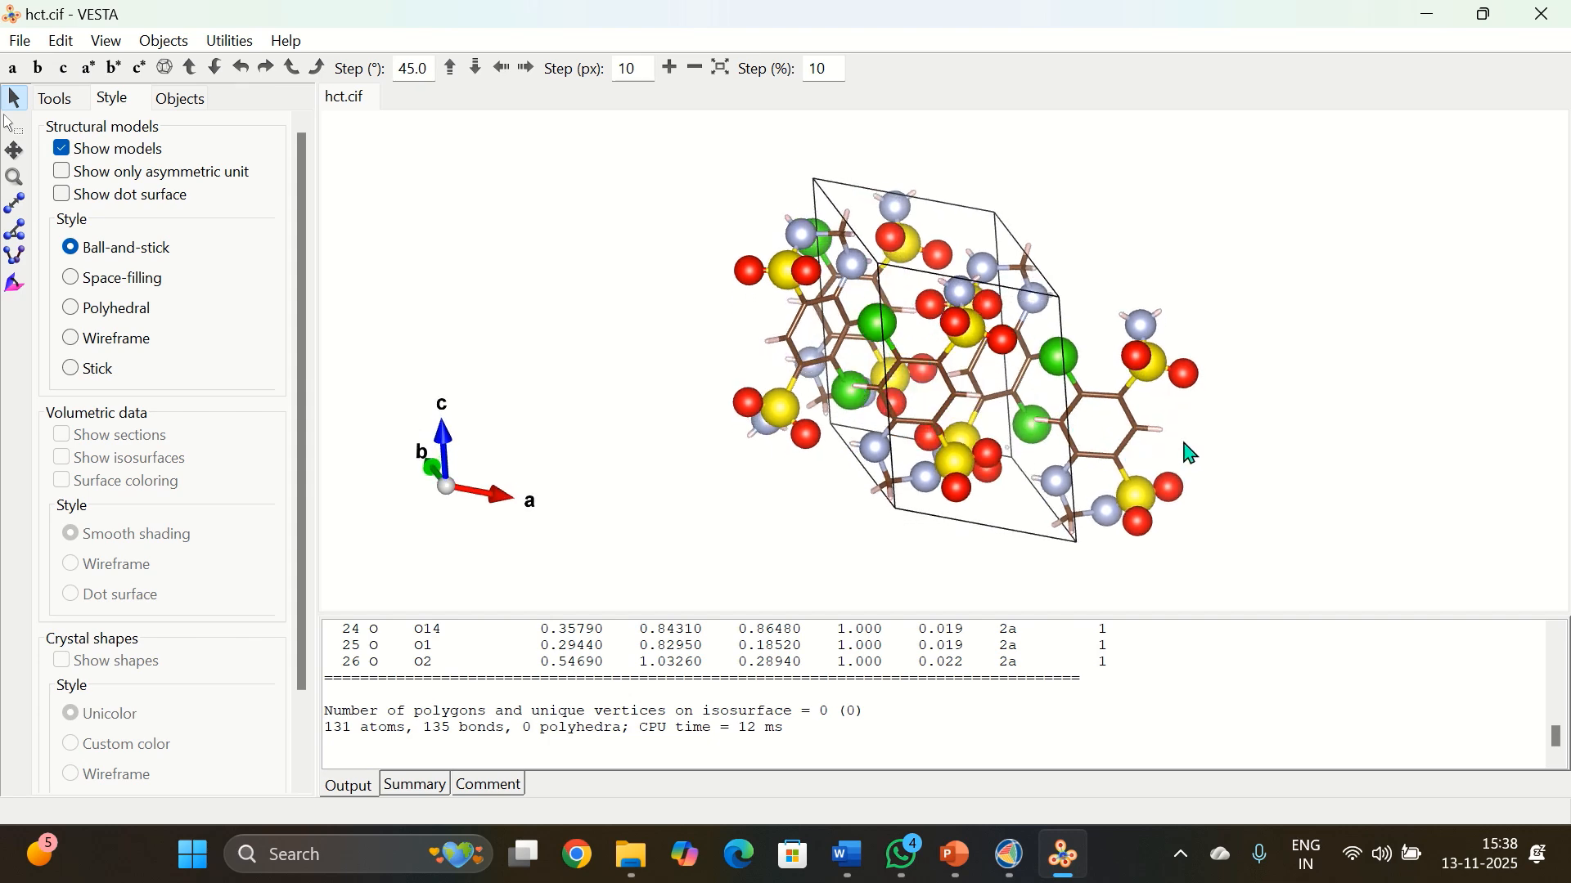
pyautogui.moveTo(1202, 452); pyautogui.dragTo(1140, 474)
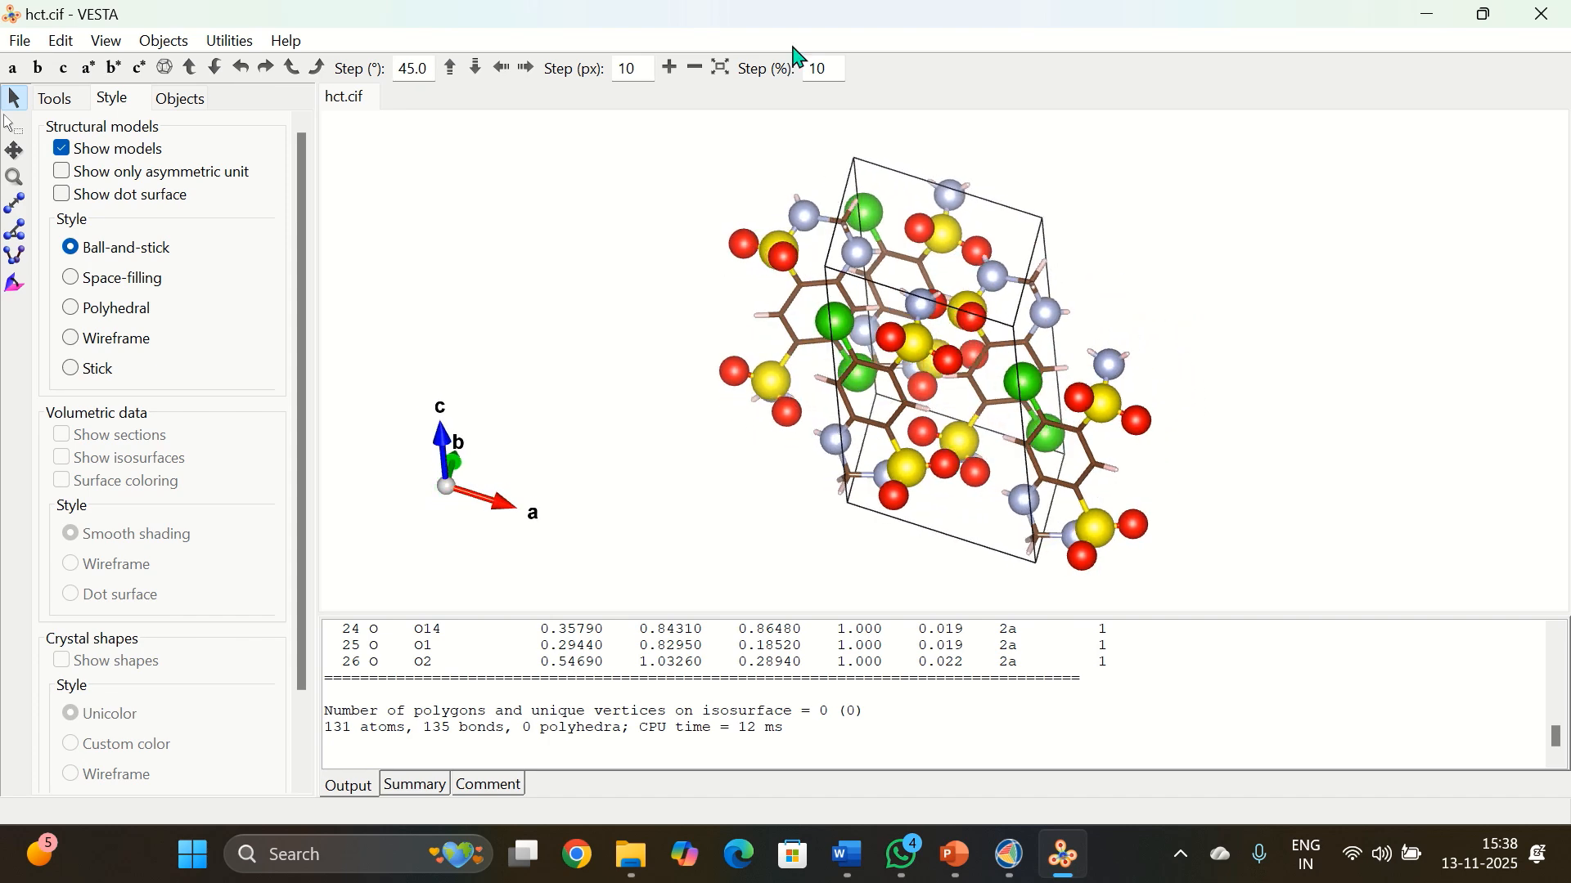
pyautogui.moveTo(768, 11)
pyautogui.click(622, 57)
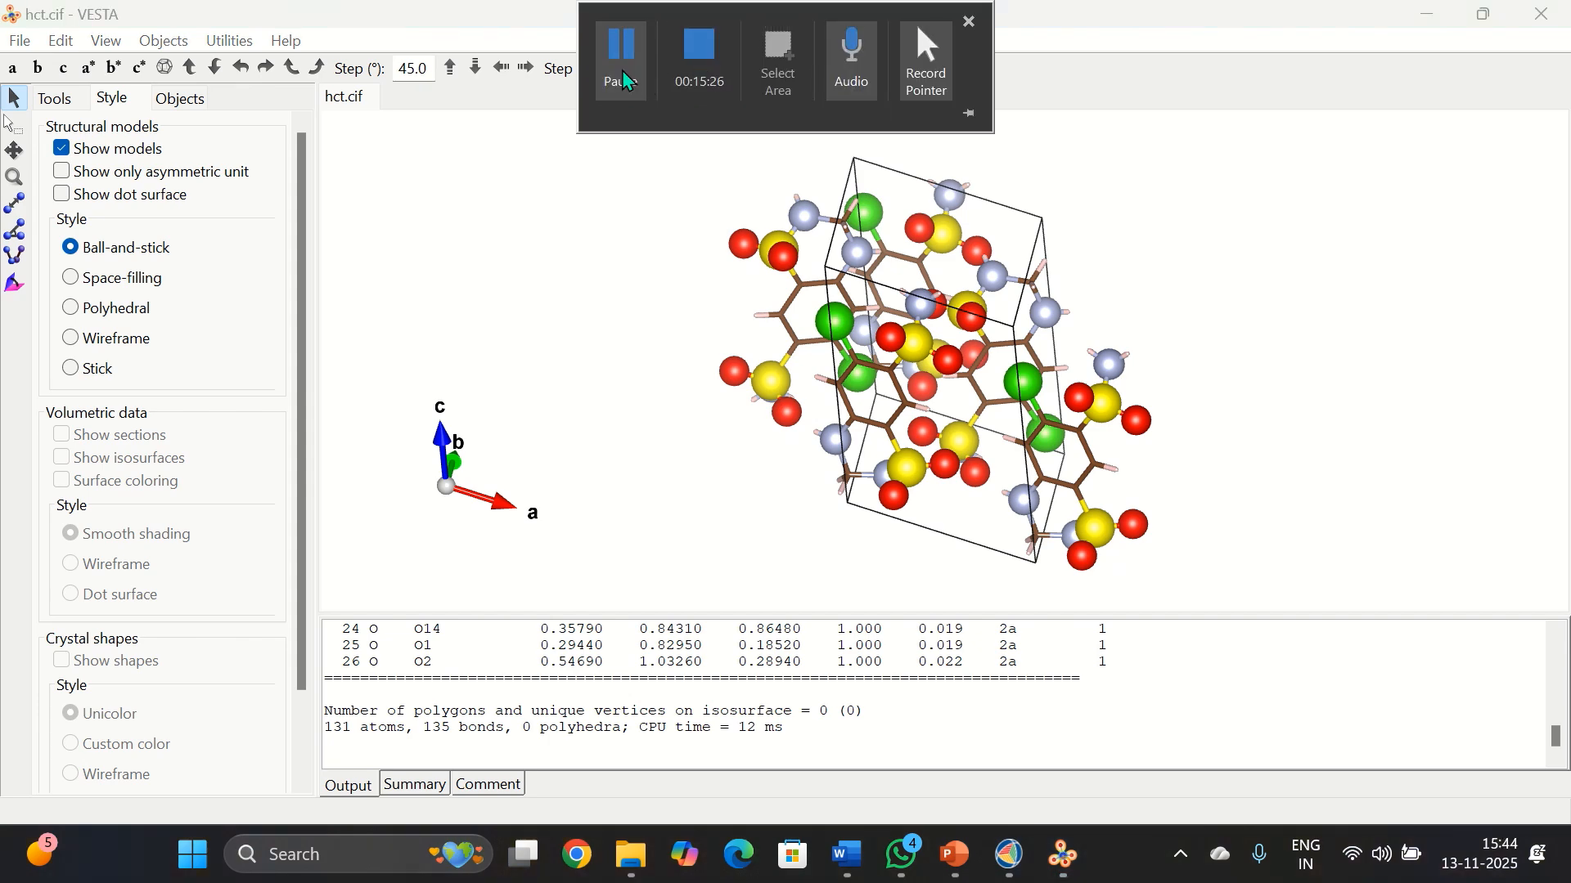
pyautogui.moveTo(729, 238); pyautogui.dragTo(692, 480)
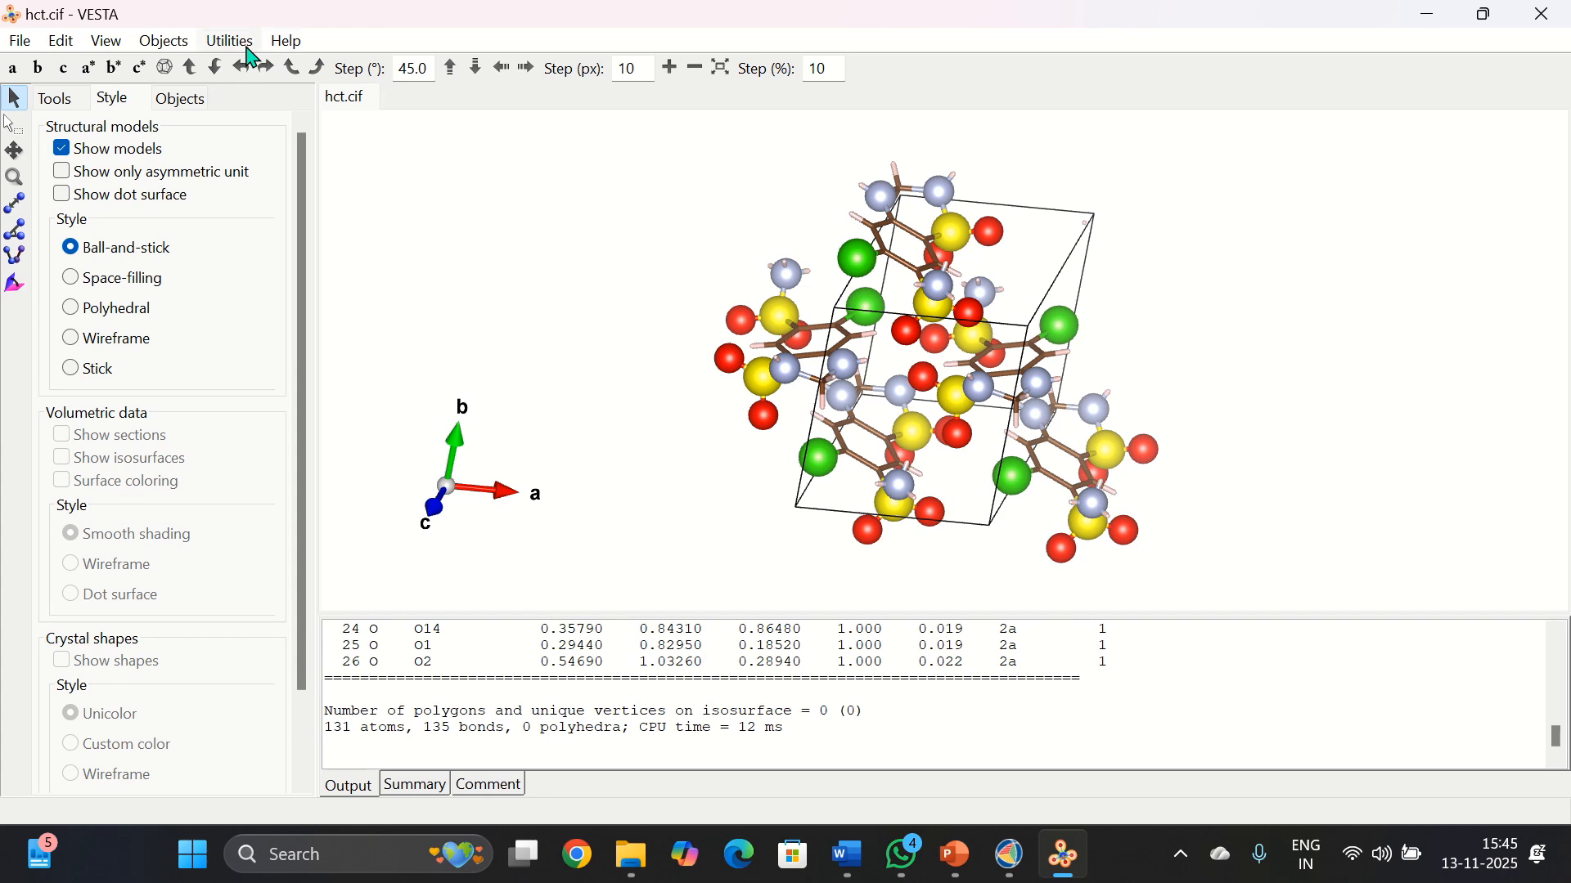
# Calculate the powder diffraction pattern of hct.cif and inspect its main peaks below about 60 degrees 2 theta
pyautogui.click(230, 44)
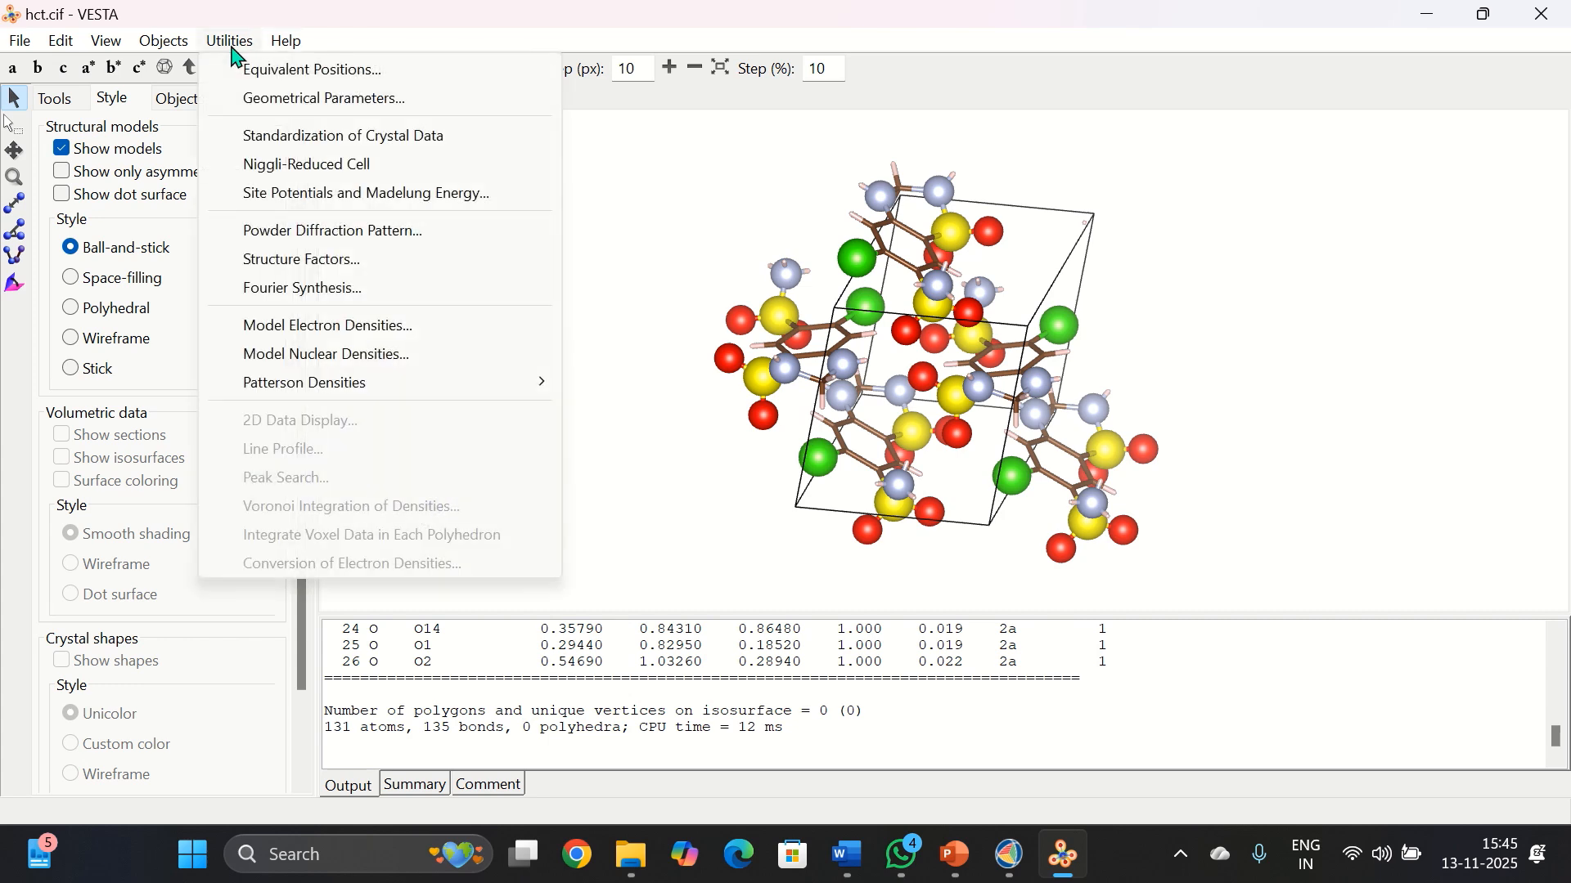
pyautogui.click(350, 231)
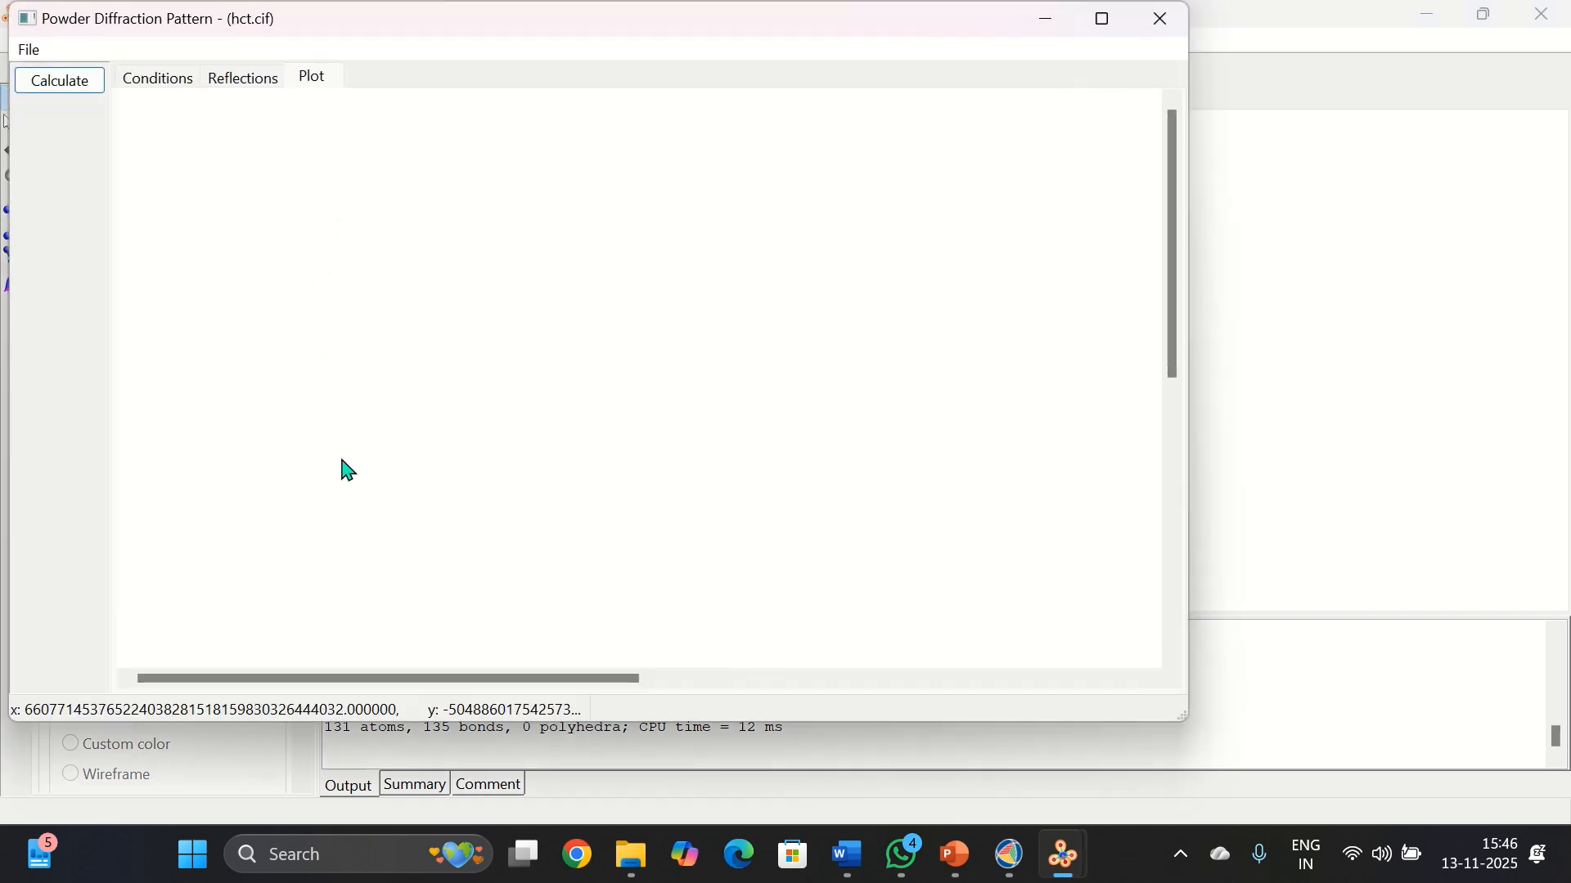
pyautogui.click(62, 83)
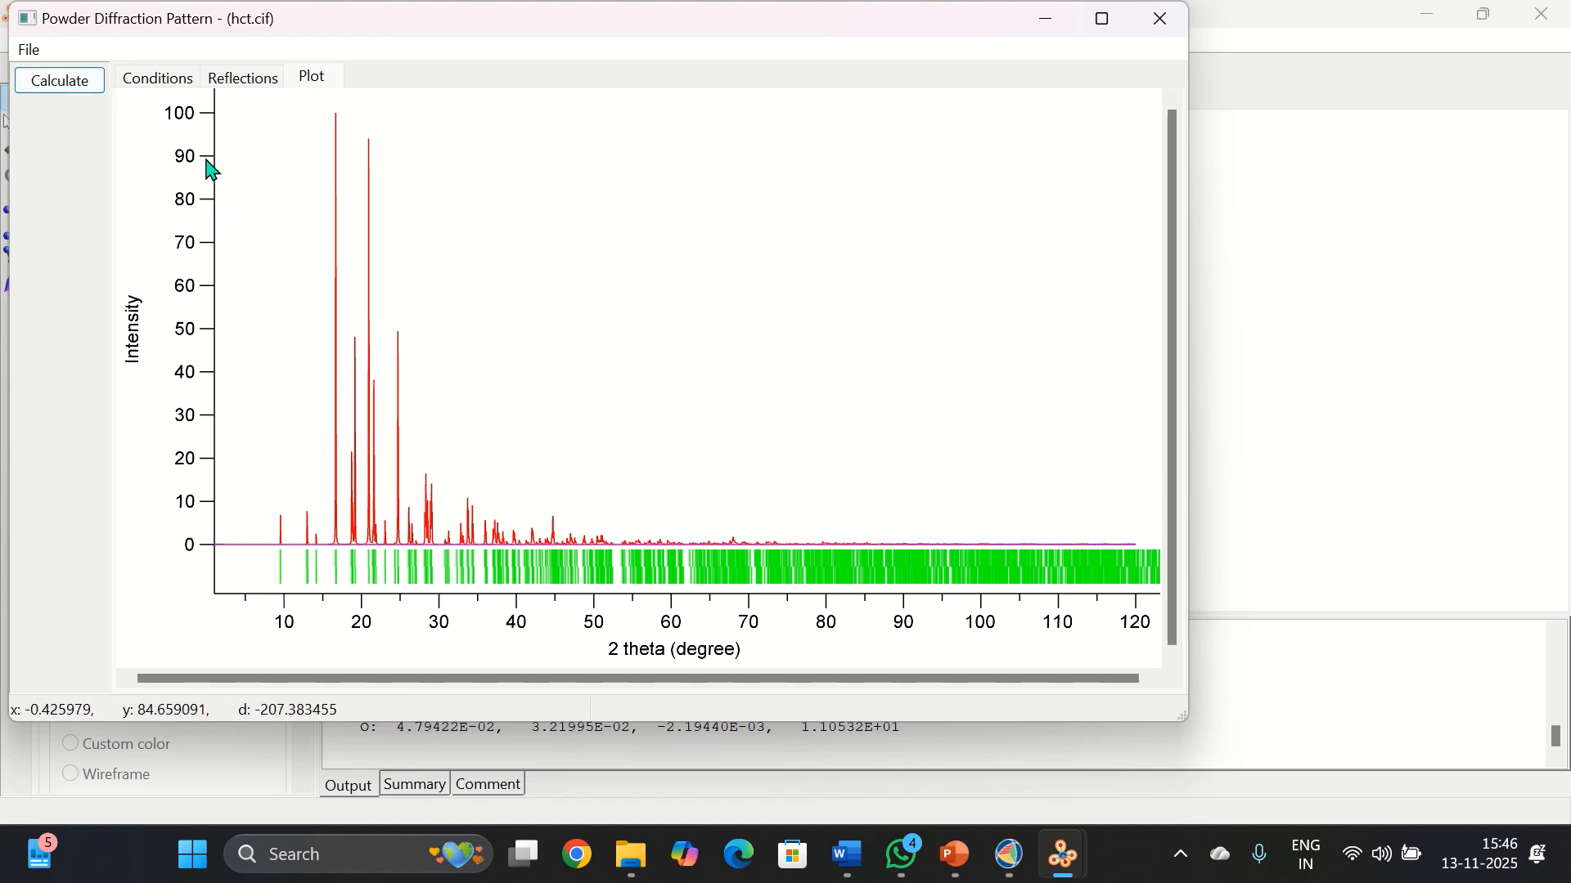
pyautogui.moveTo(219, 97); pyautogui.dragTo(834, 604)
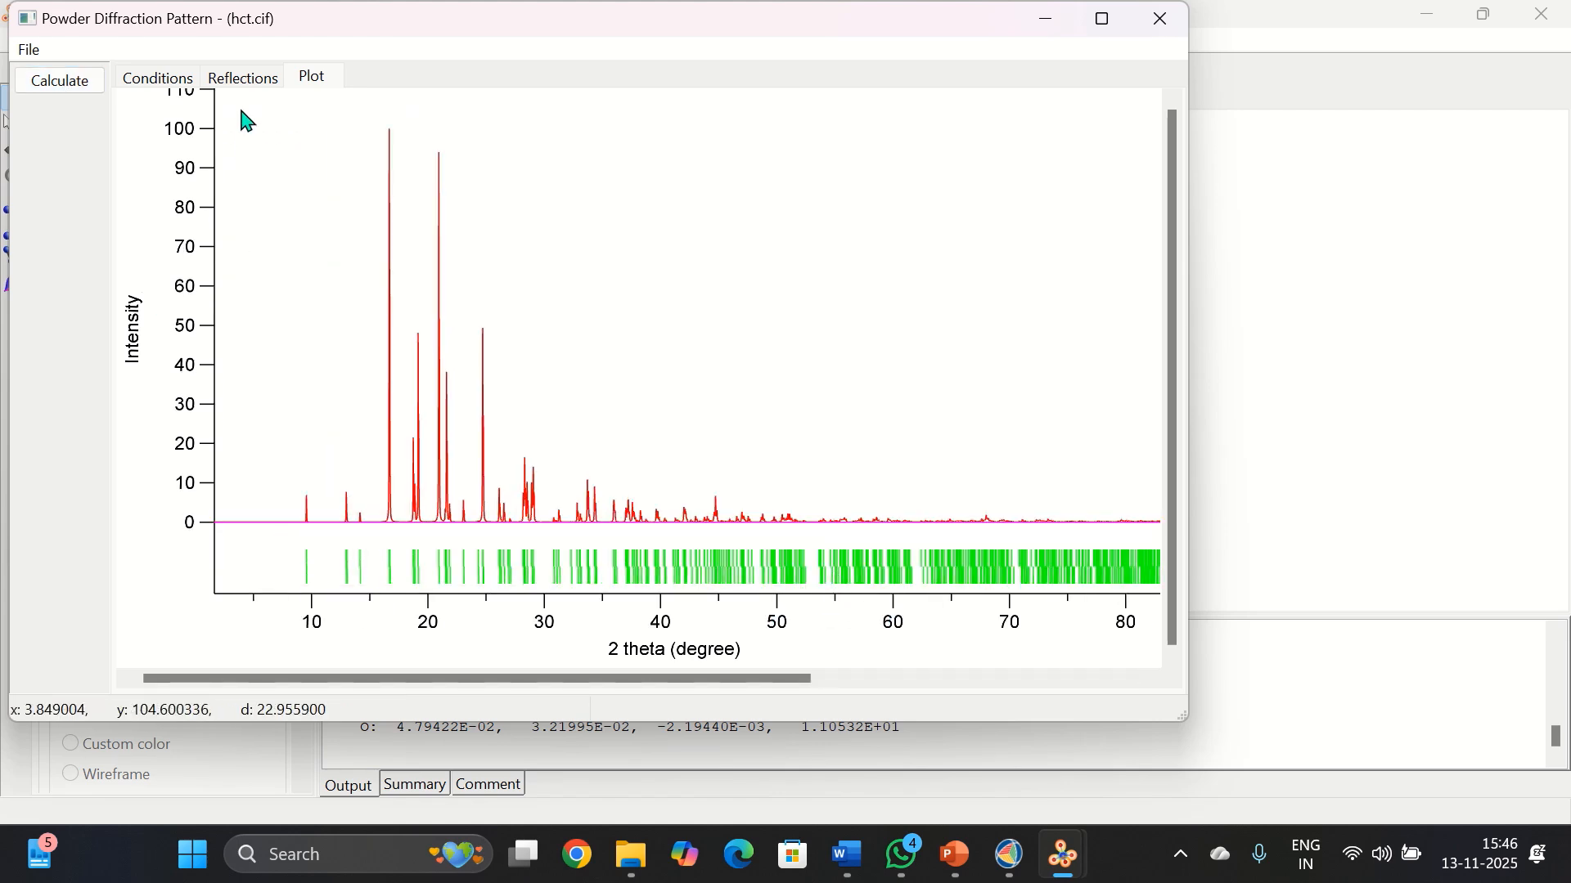
pyautogui.moveTo(239, 107); pyautogui.dragTo(975, 561)
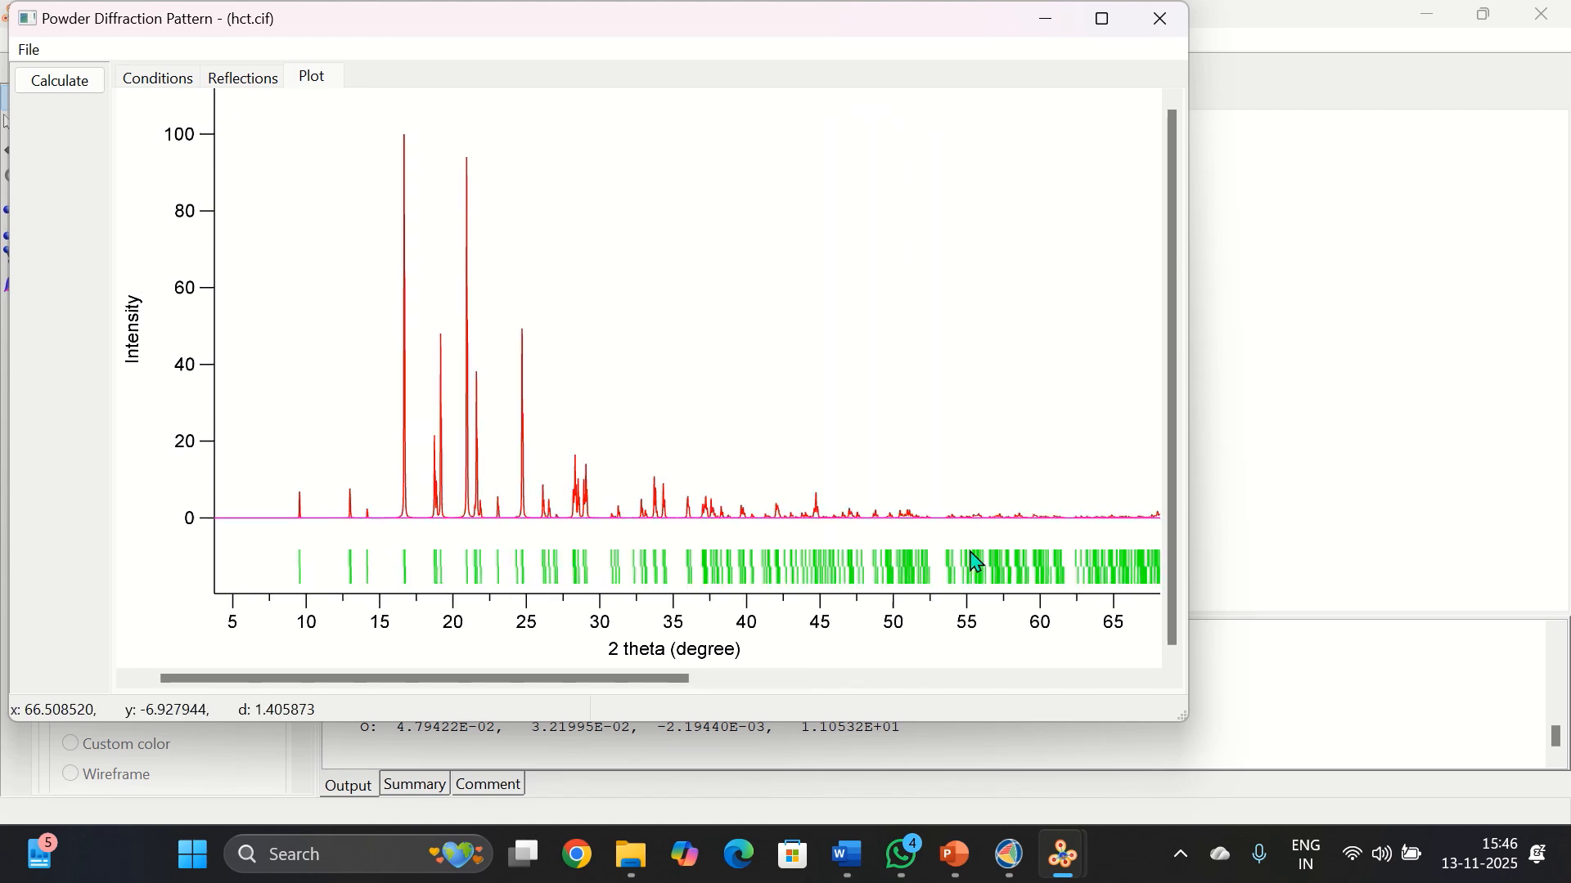
pyautogui.moveTo(252, 113); pyautogui.dragTo(1025, 554)
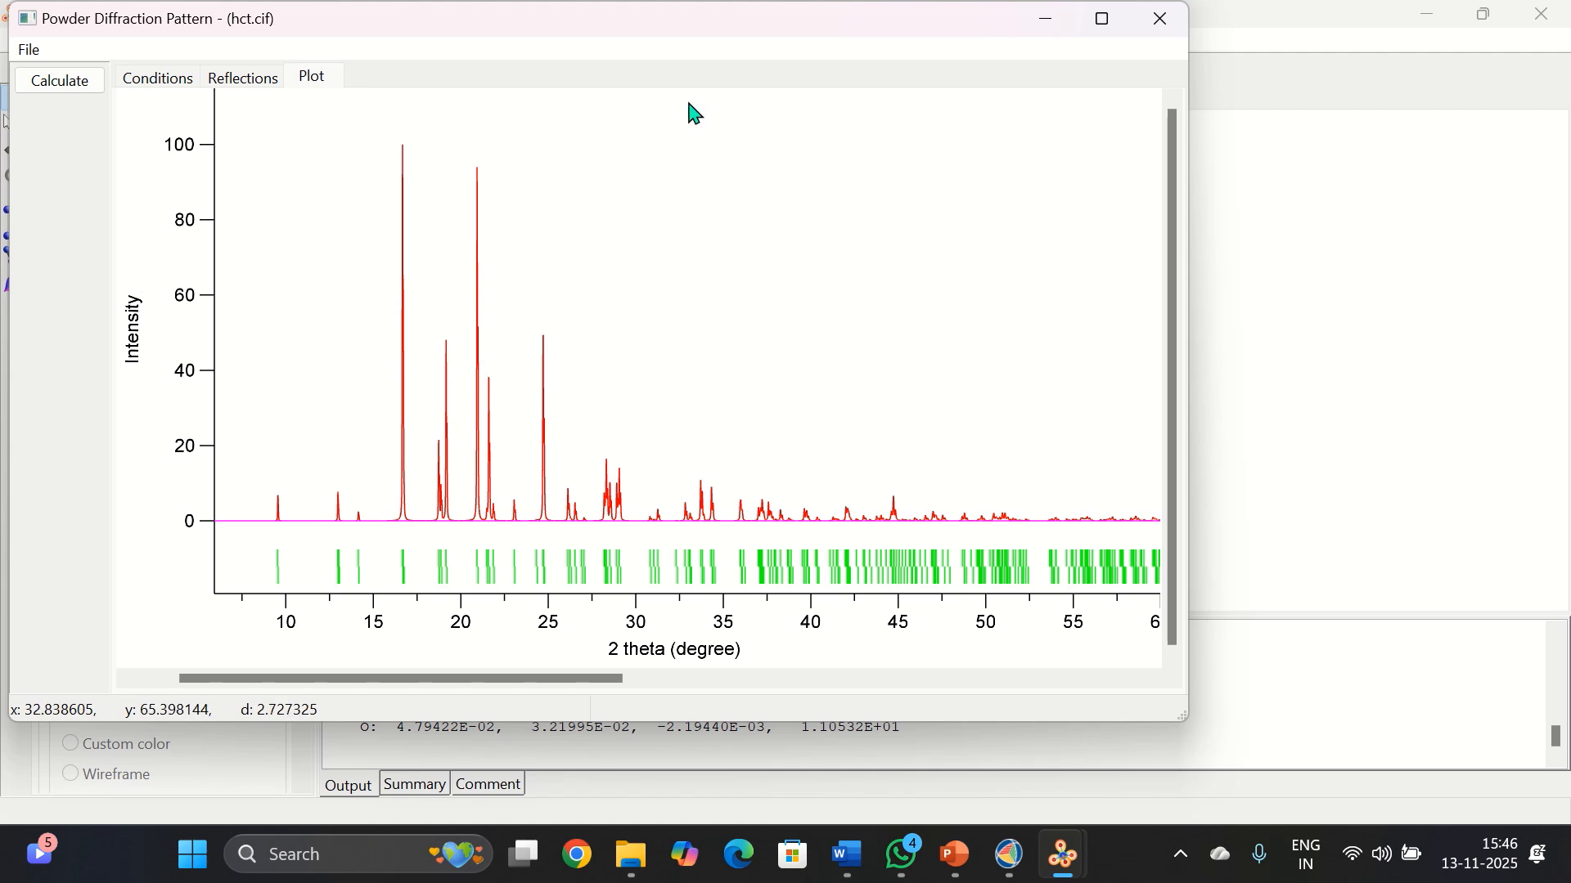
pyautogui.click(624, 40)
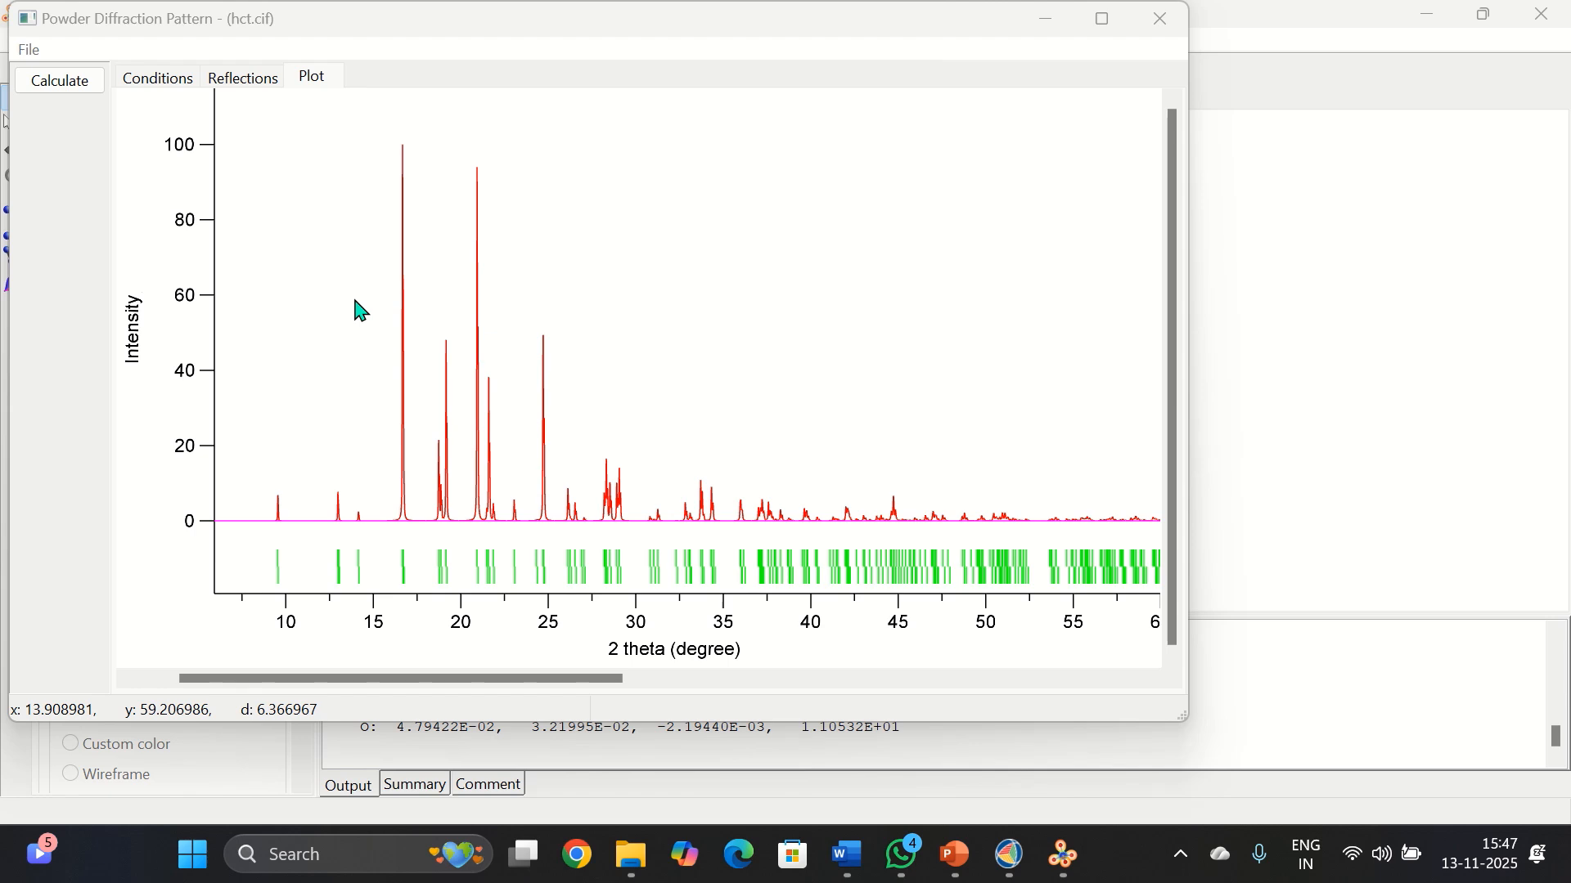
pyautogui.moveTo(701, 35)
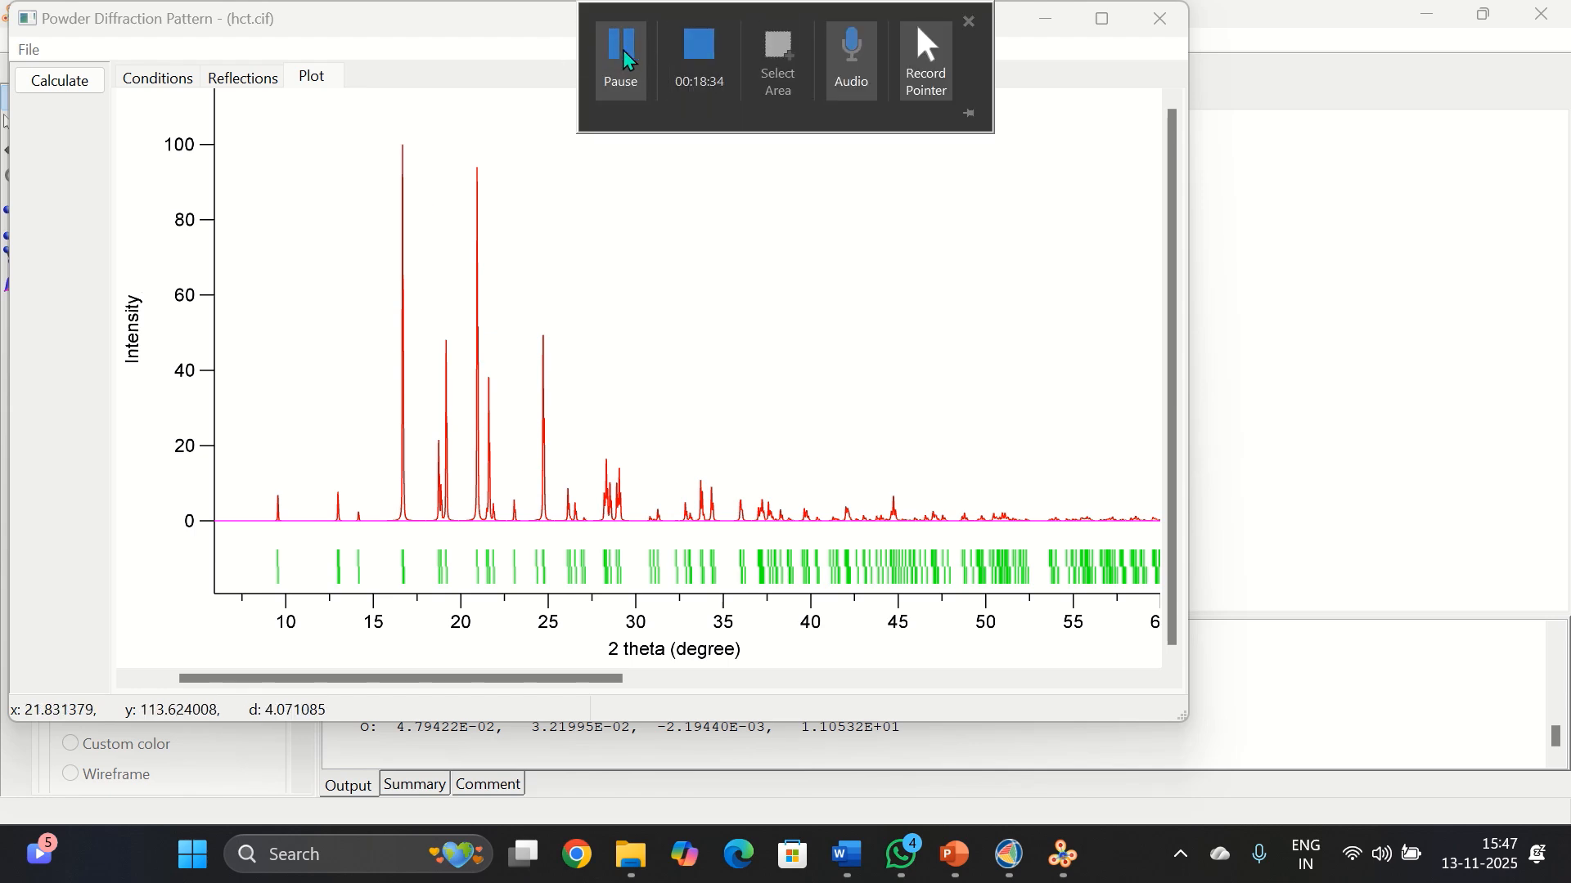
pyautogui.click(623, 57)
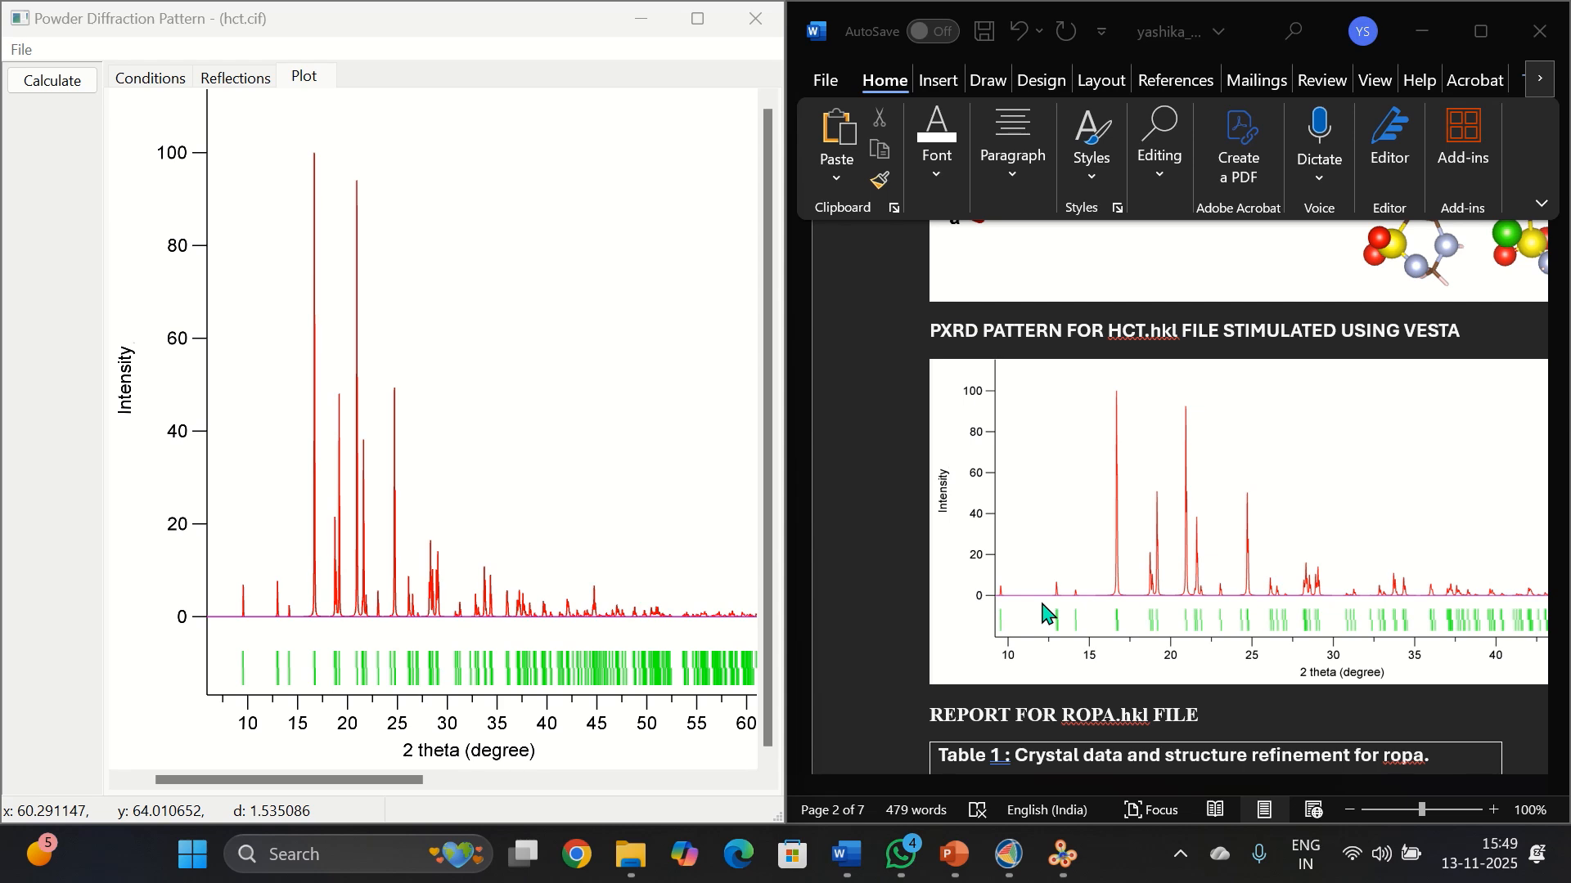
# Compare the calculated hct powder pattern with the PXRD pattern for HCT.hkl in the Word report over the same 2 theta range
pyautogui.scroll(-1, 1132, 553)
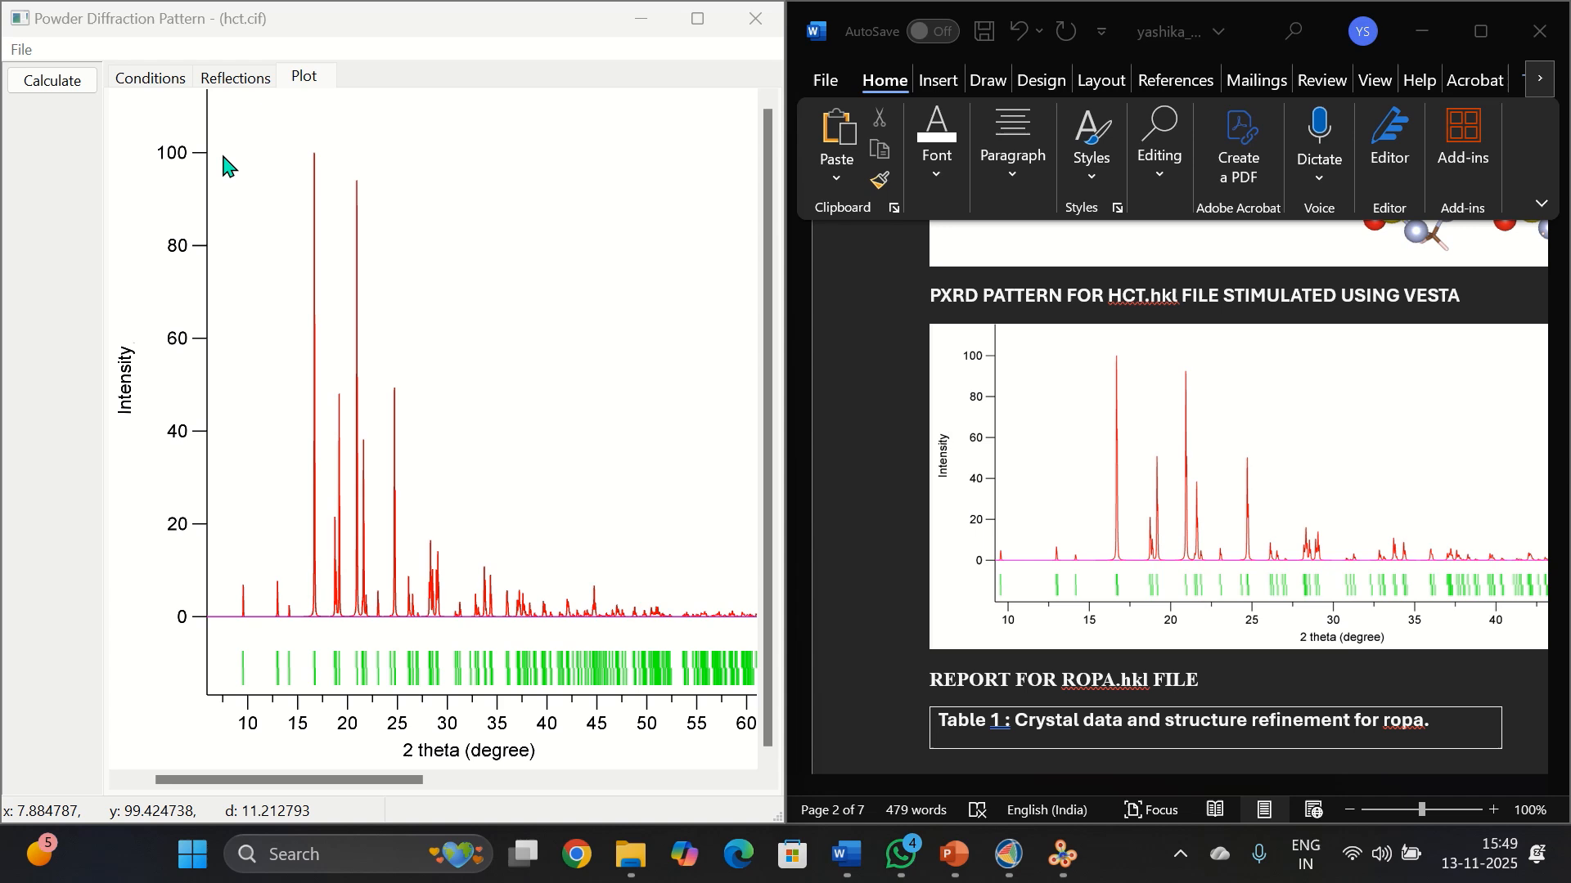
pyautogui.moveTo(221, 151); pyautogui.dragTo(763, 618)
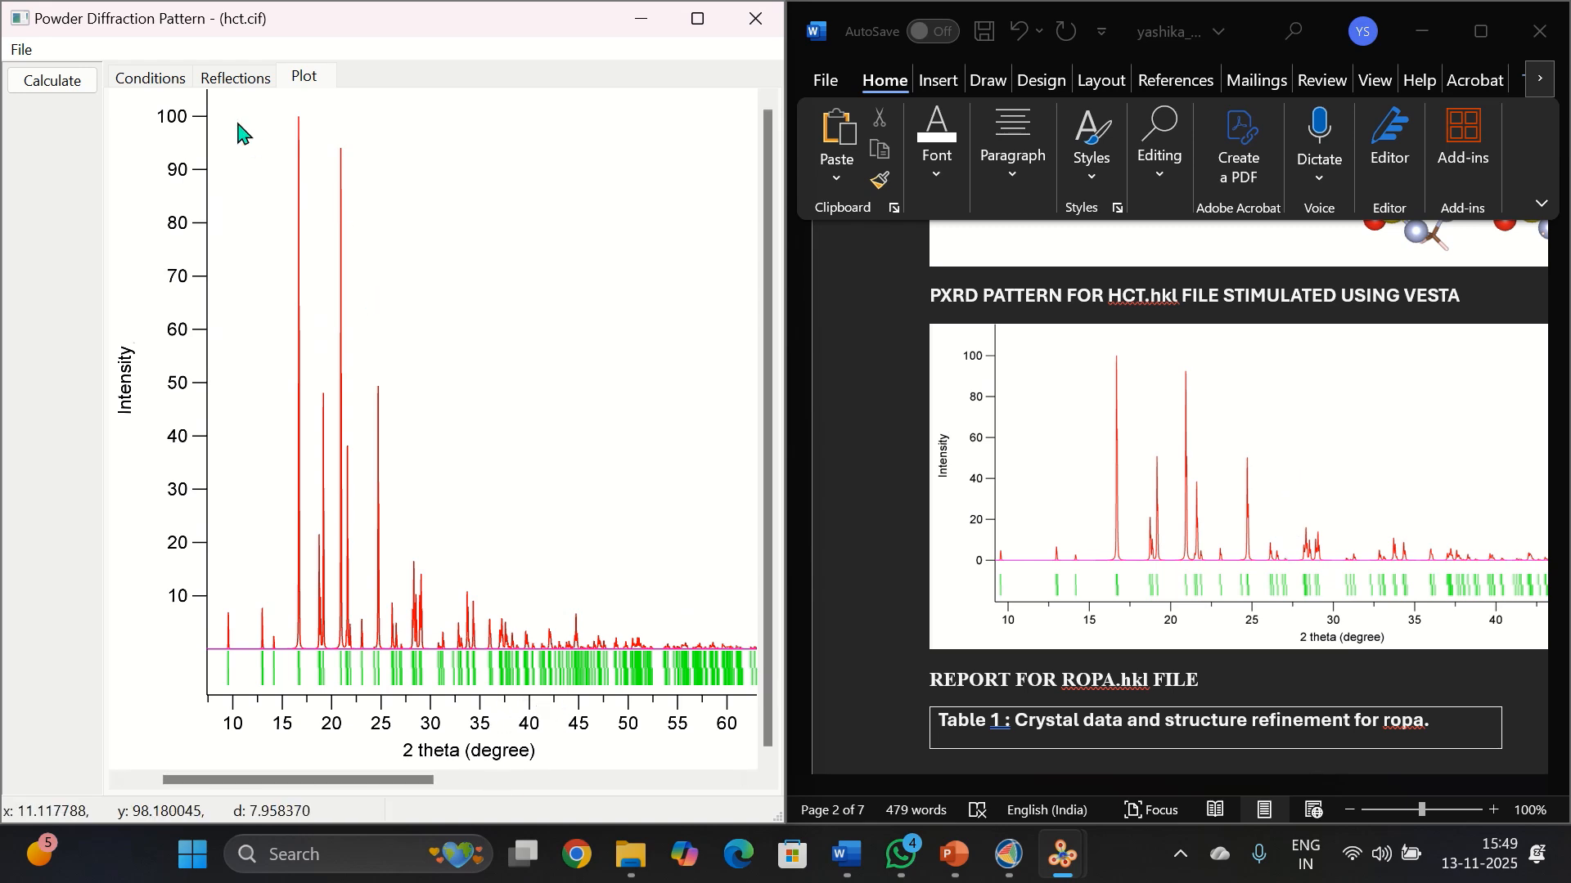
pyautogui.moveTo(218, 113); pyautogui.dragTo(654, 664)
pyautogui.moveTo(222, 92); pyautogui.dragTo(723, 669)
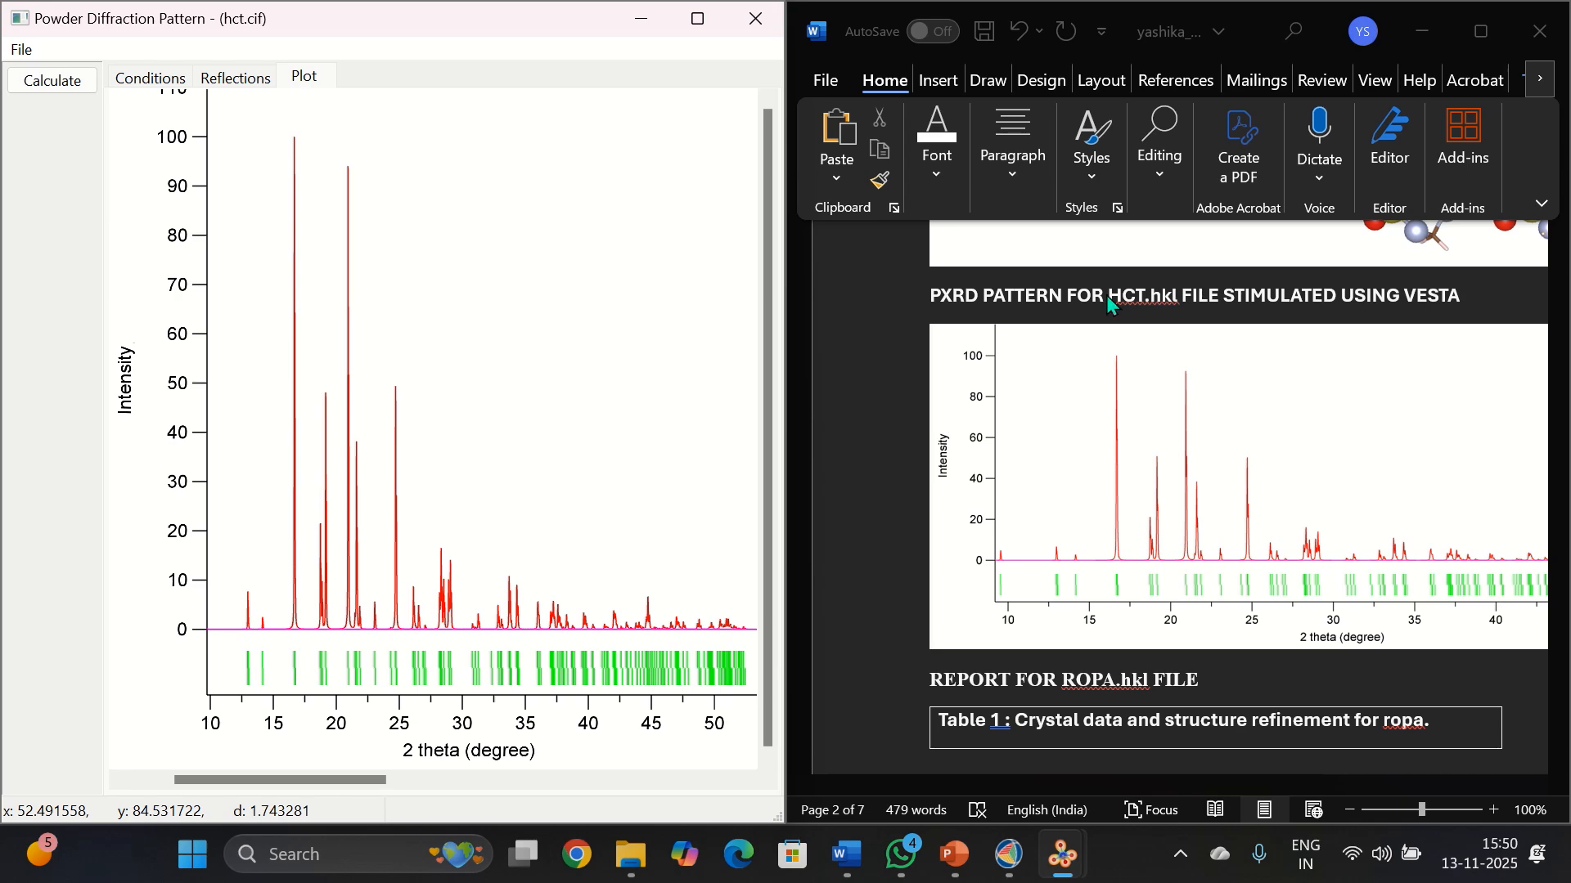
# Close the powder diffraction window and go to the HCT.hkl unit cell section of the Word report
pyautogui.click(755, 23)
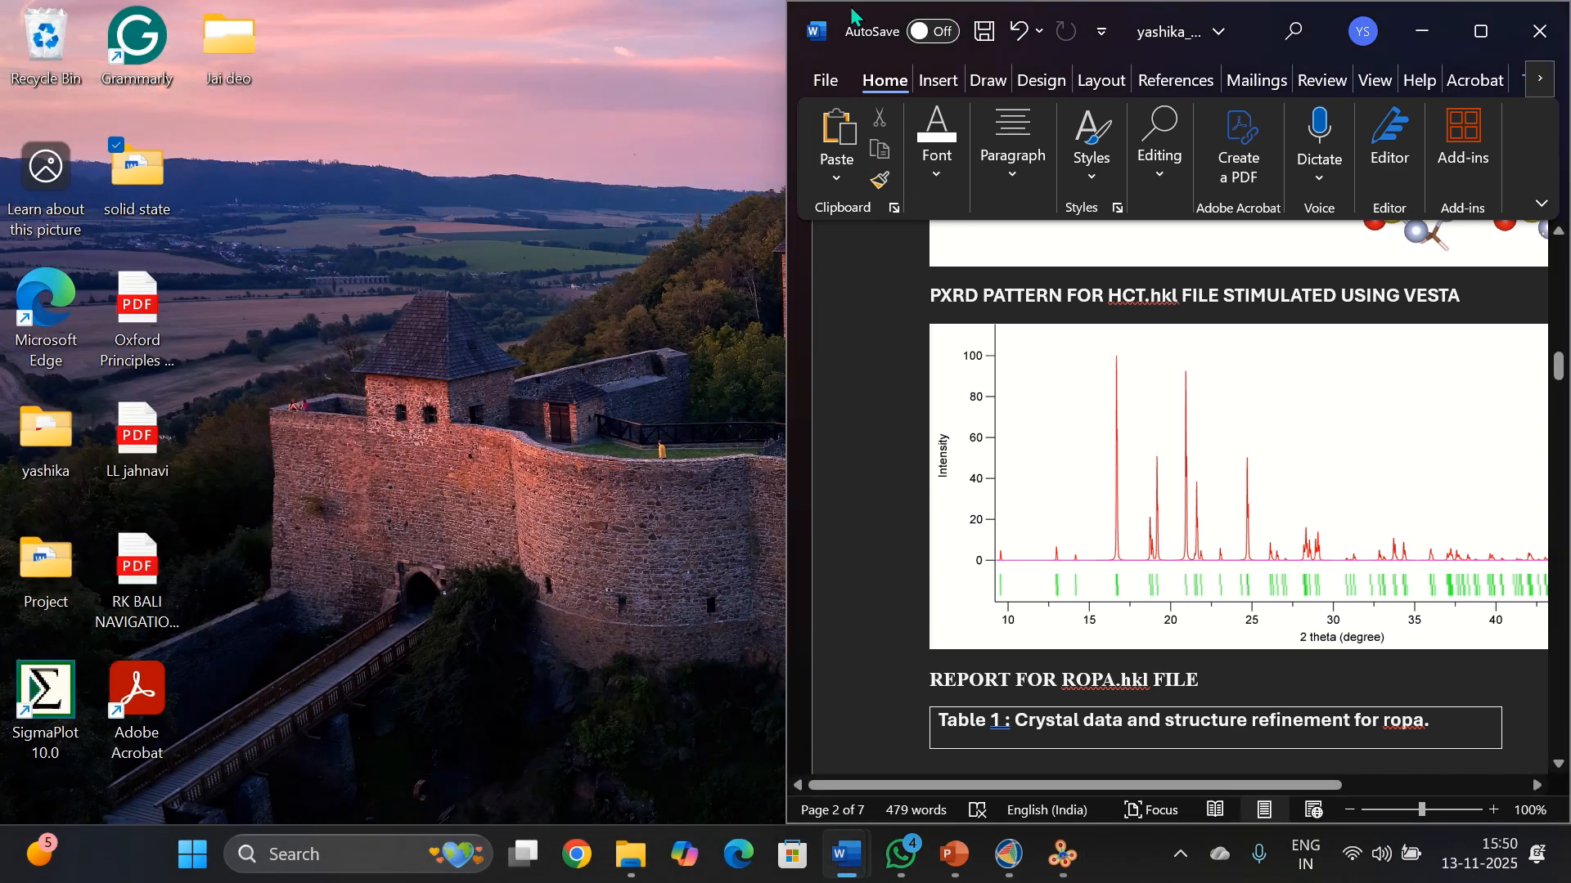
pyautogui.moveTo(850, 8)
pyautogui.scroll(12, 619, 409)
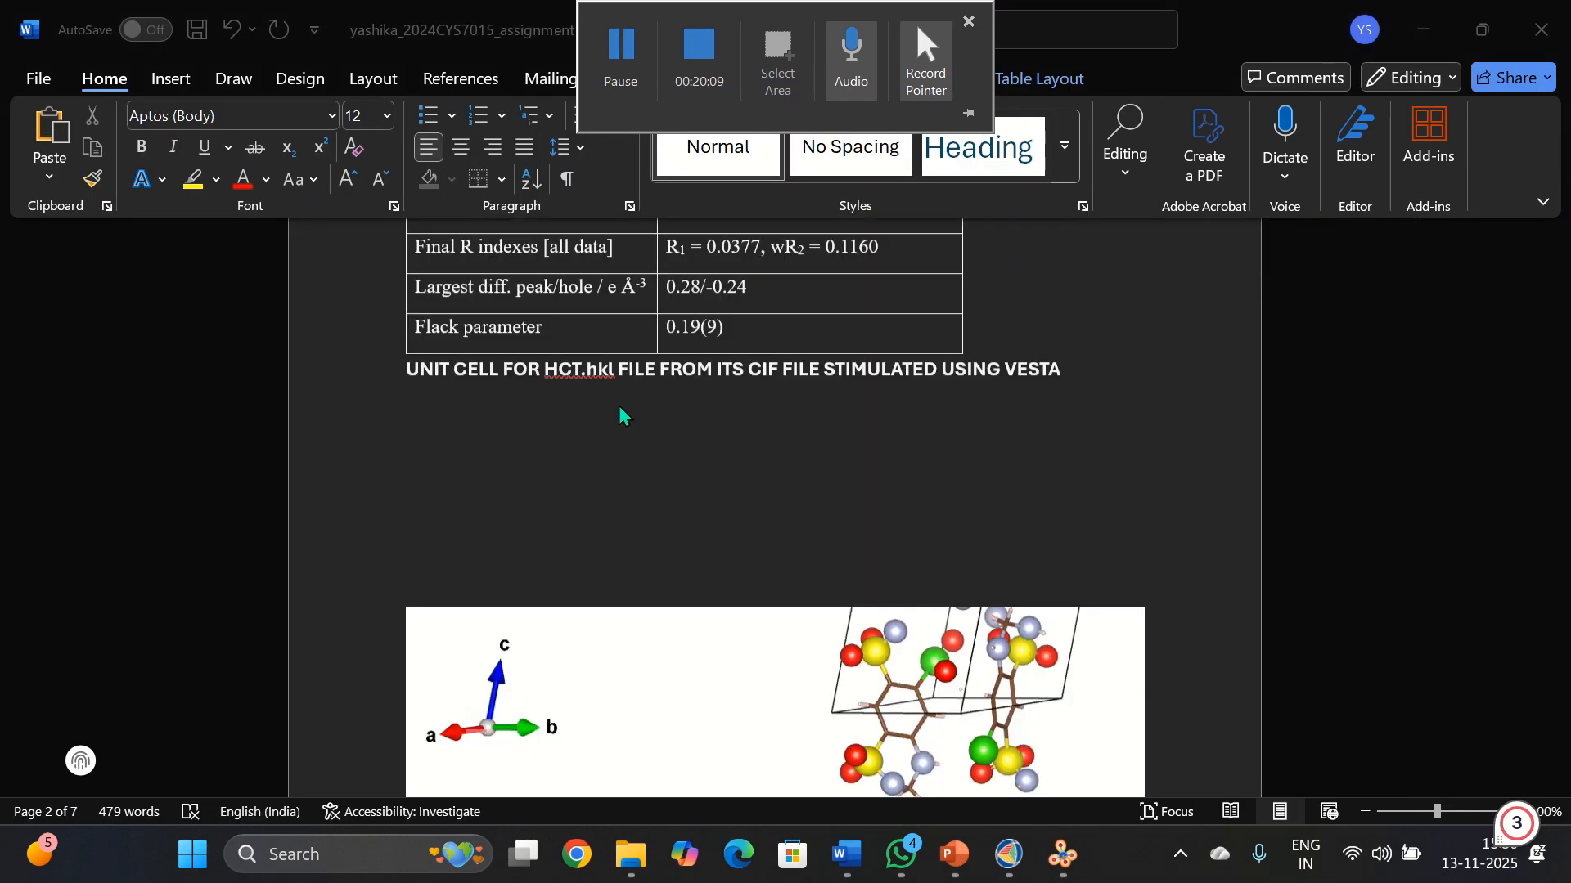
# Switch to the refined hct structure and its report settings in Olex2, and return to the Word report
pyautogui.scroll(-1, 619, 409)
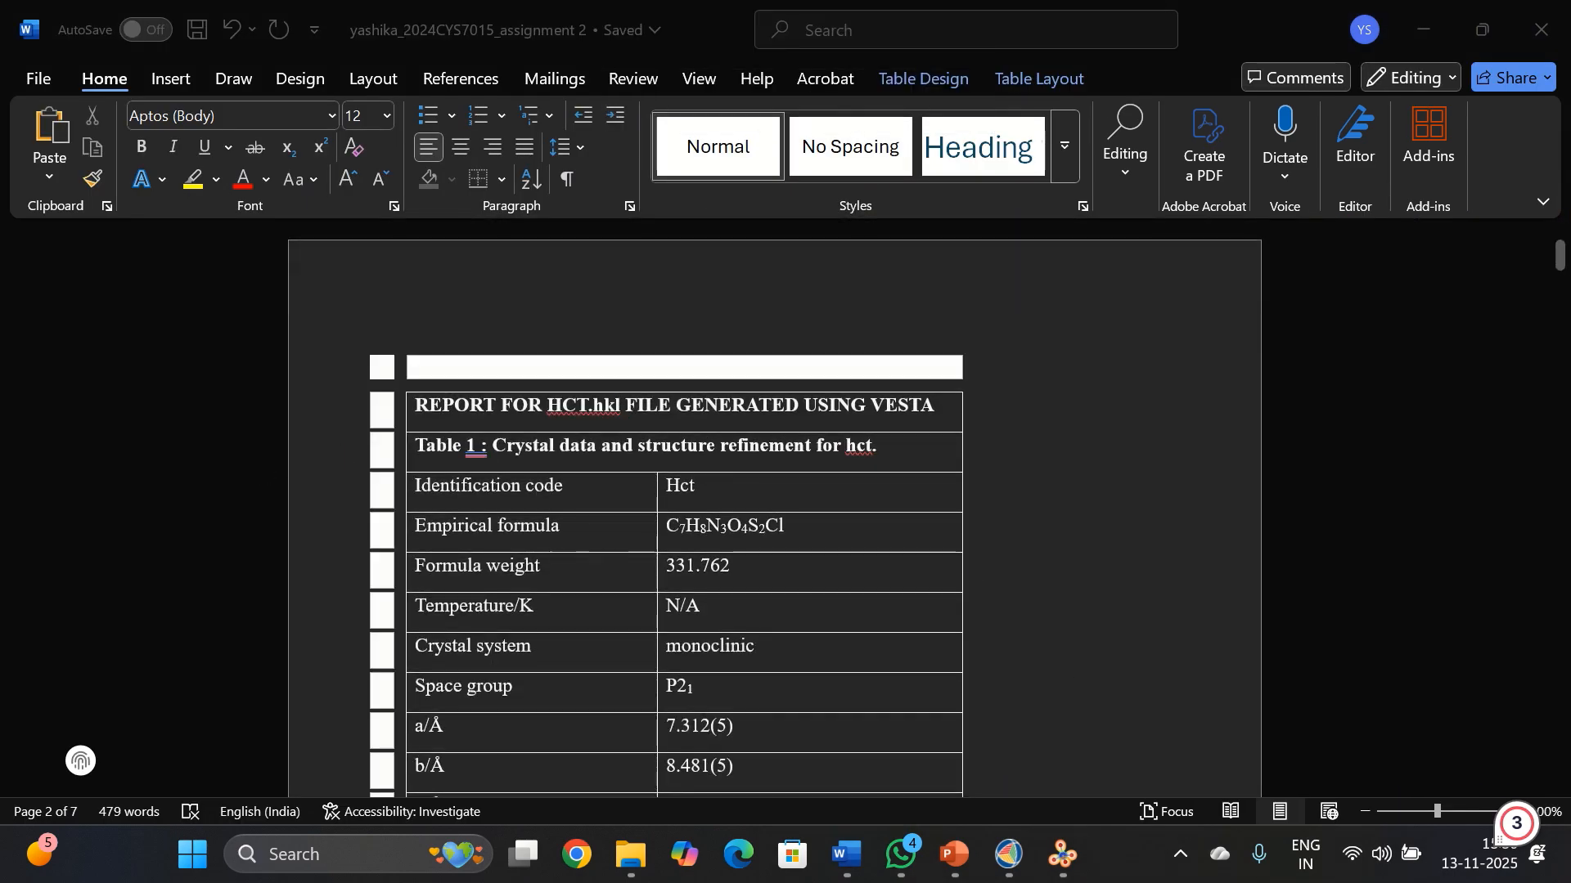
pyautogui.click(1008, 874)
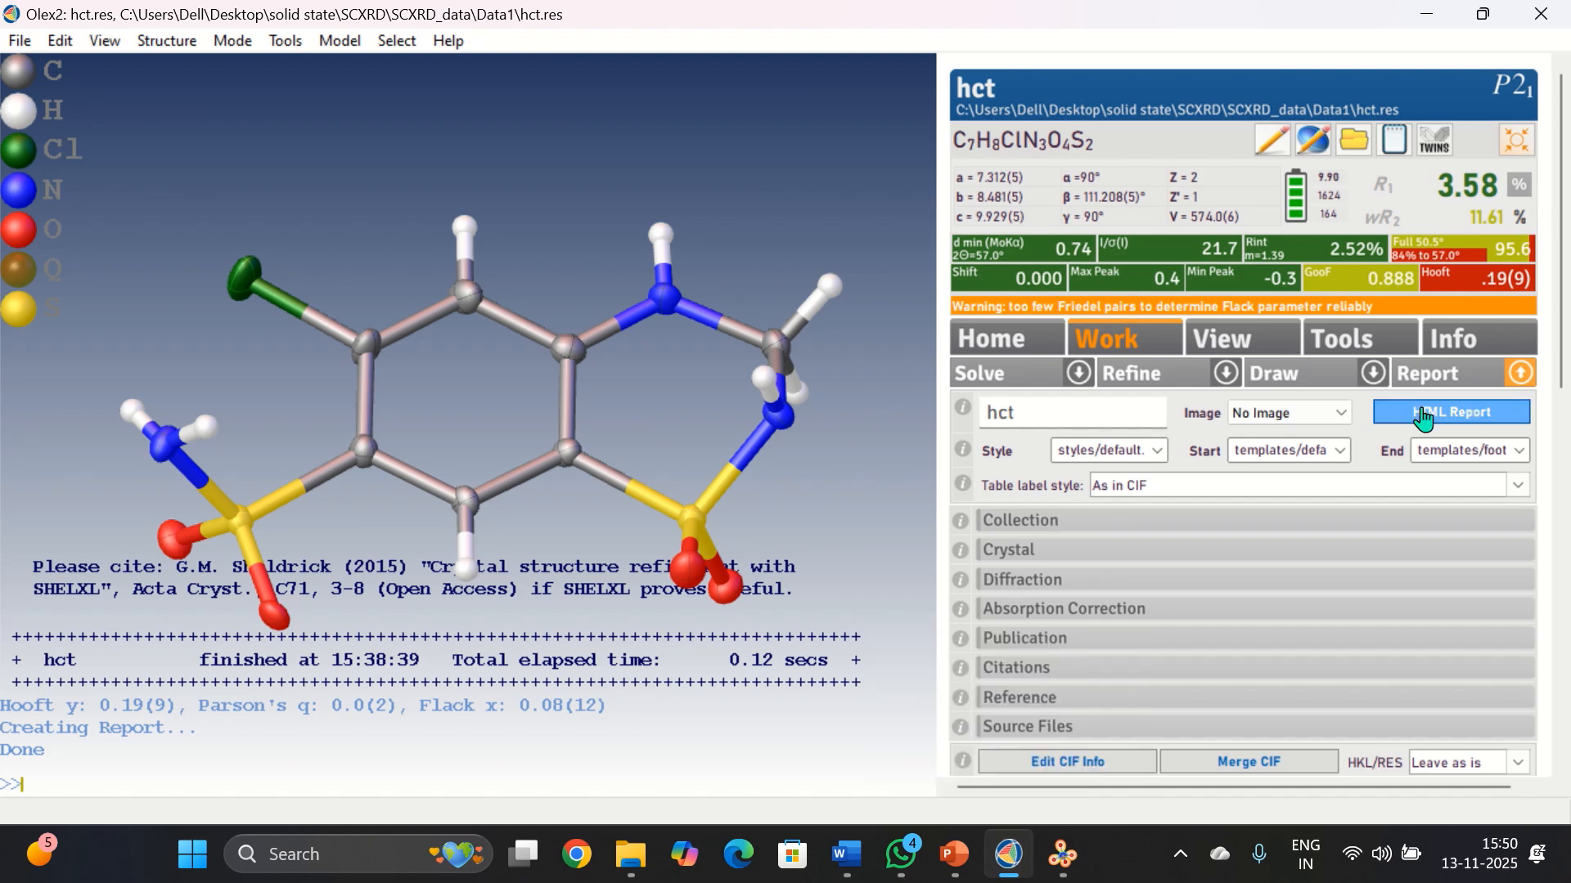
pyautogui.click(1011, 877)
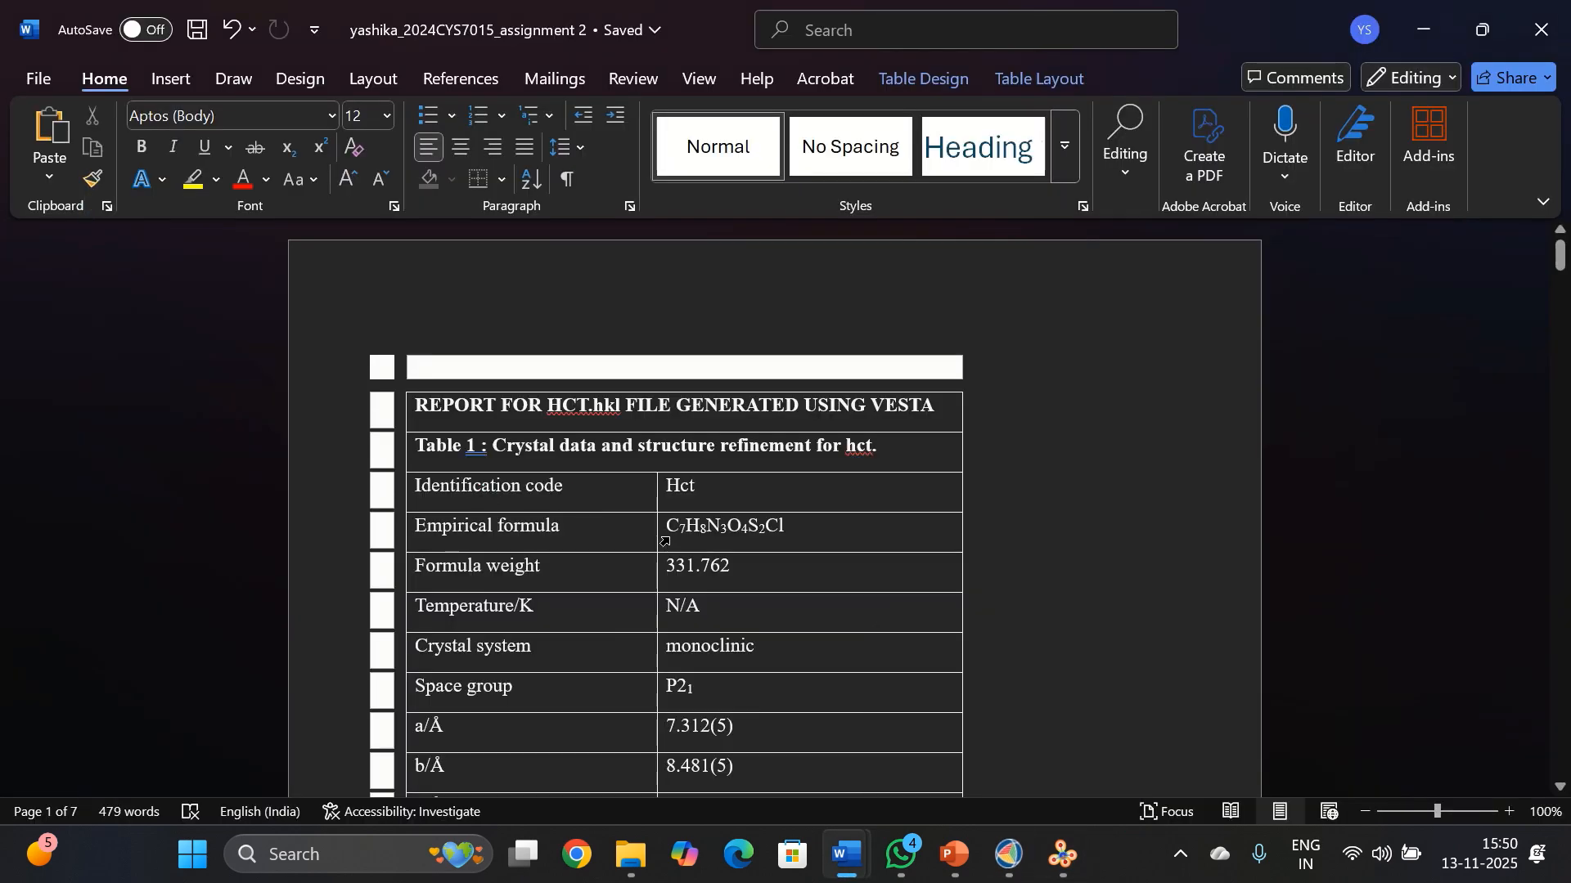
# Review the hct crystal data in Table 1, from the identification code and crystal system to the cell parameters
pyautogui.scroll(-1, 669, 538)
pyautogui.scroll(-1, 670, 538)
pyautogui.scroll(-2, 536, 282)
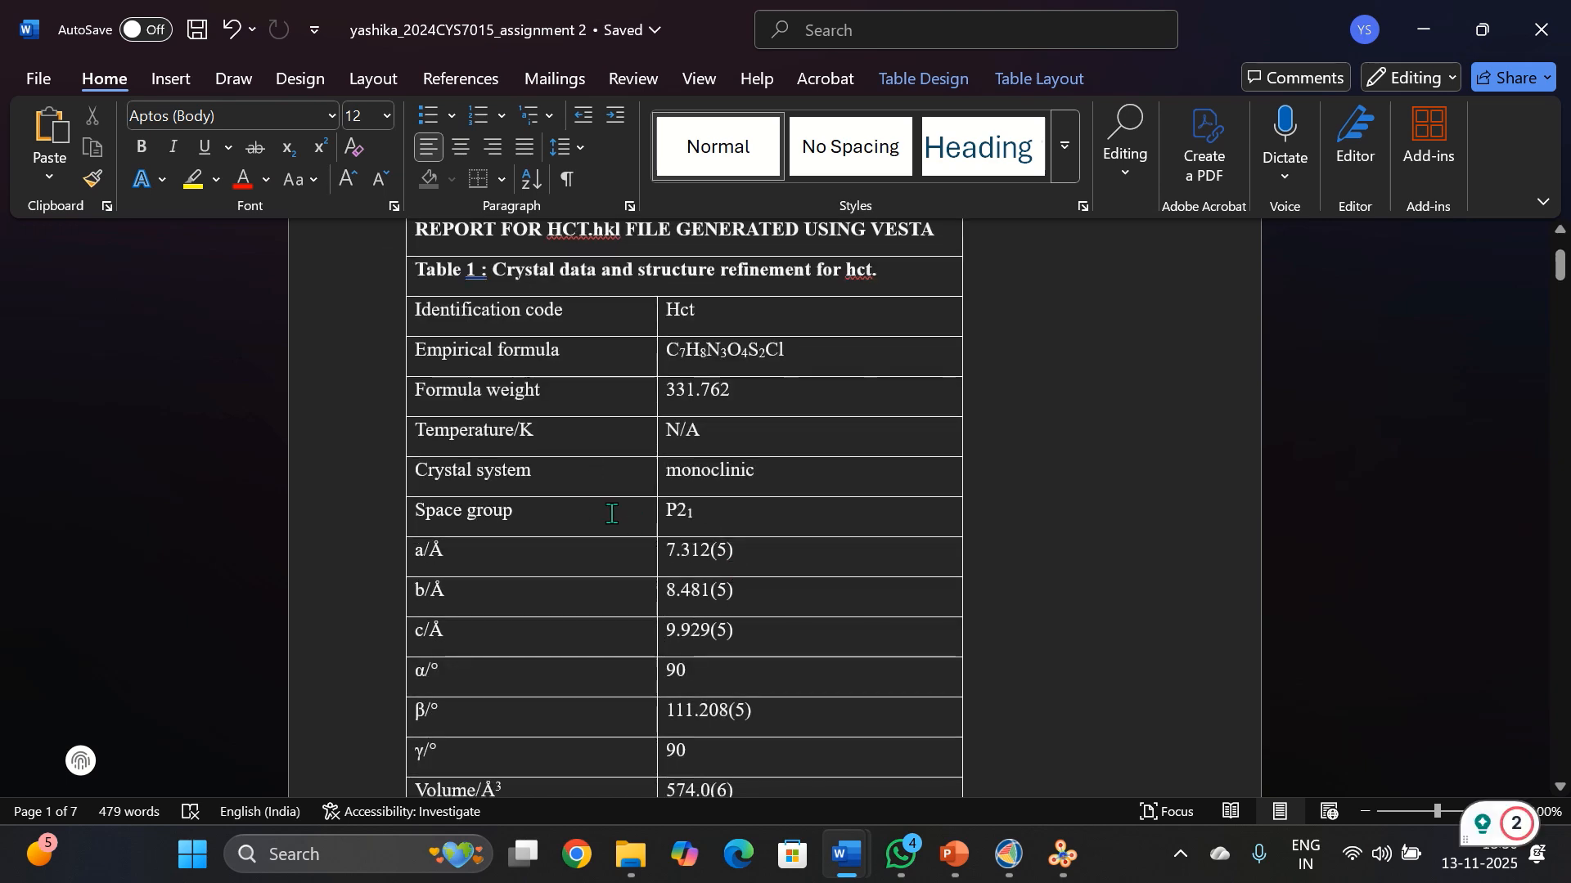
pyautogui.scroll(-1, 551, 522)
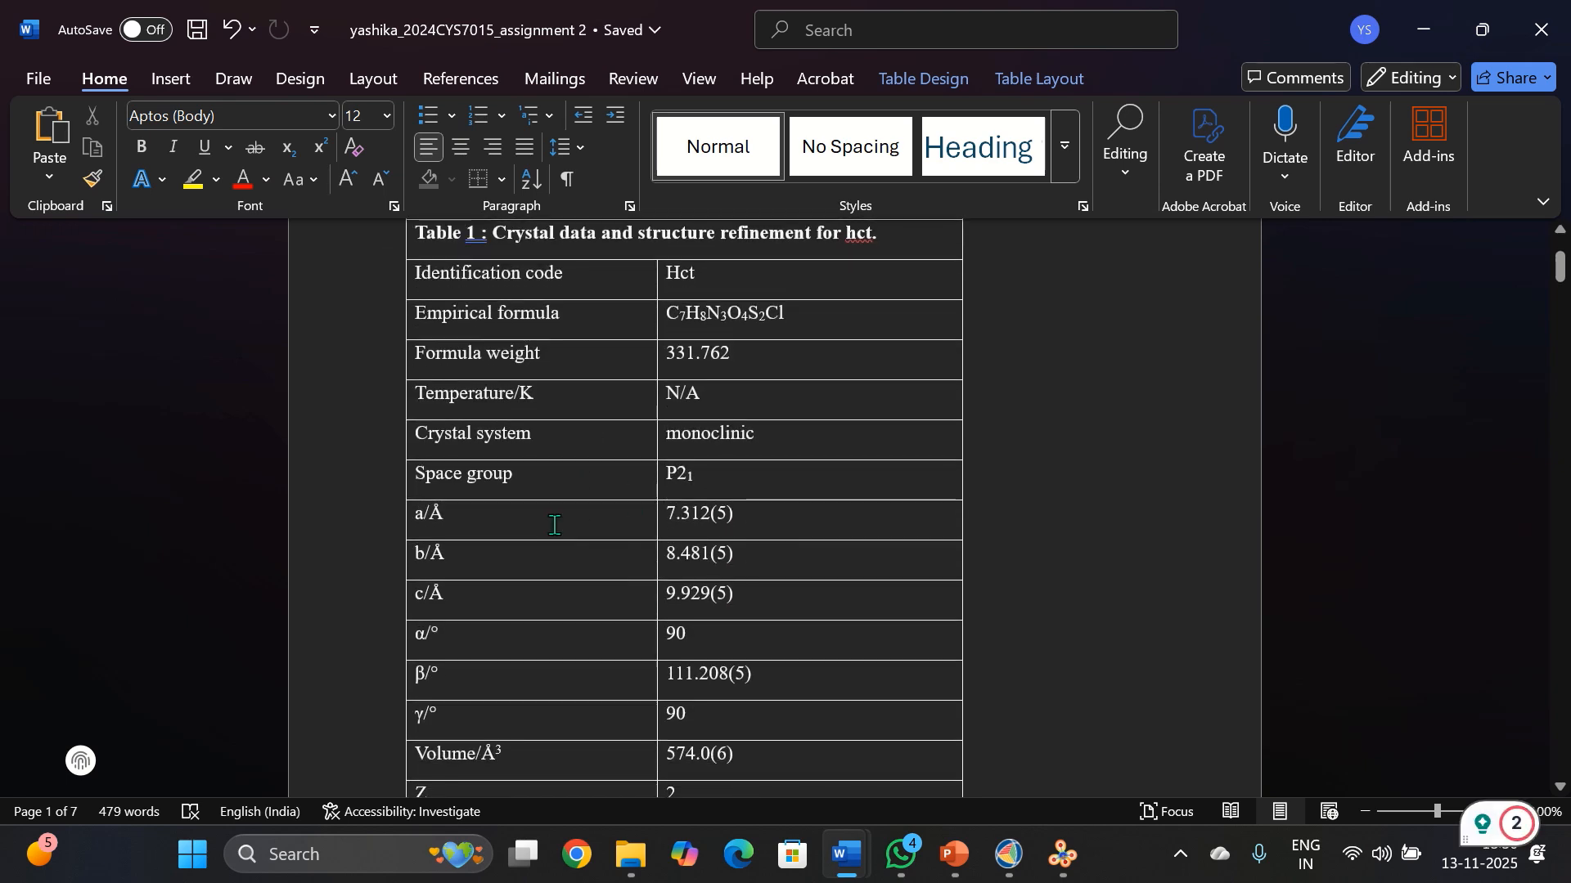
pyautogui.doubleClick(672, 440)
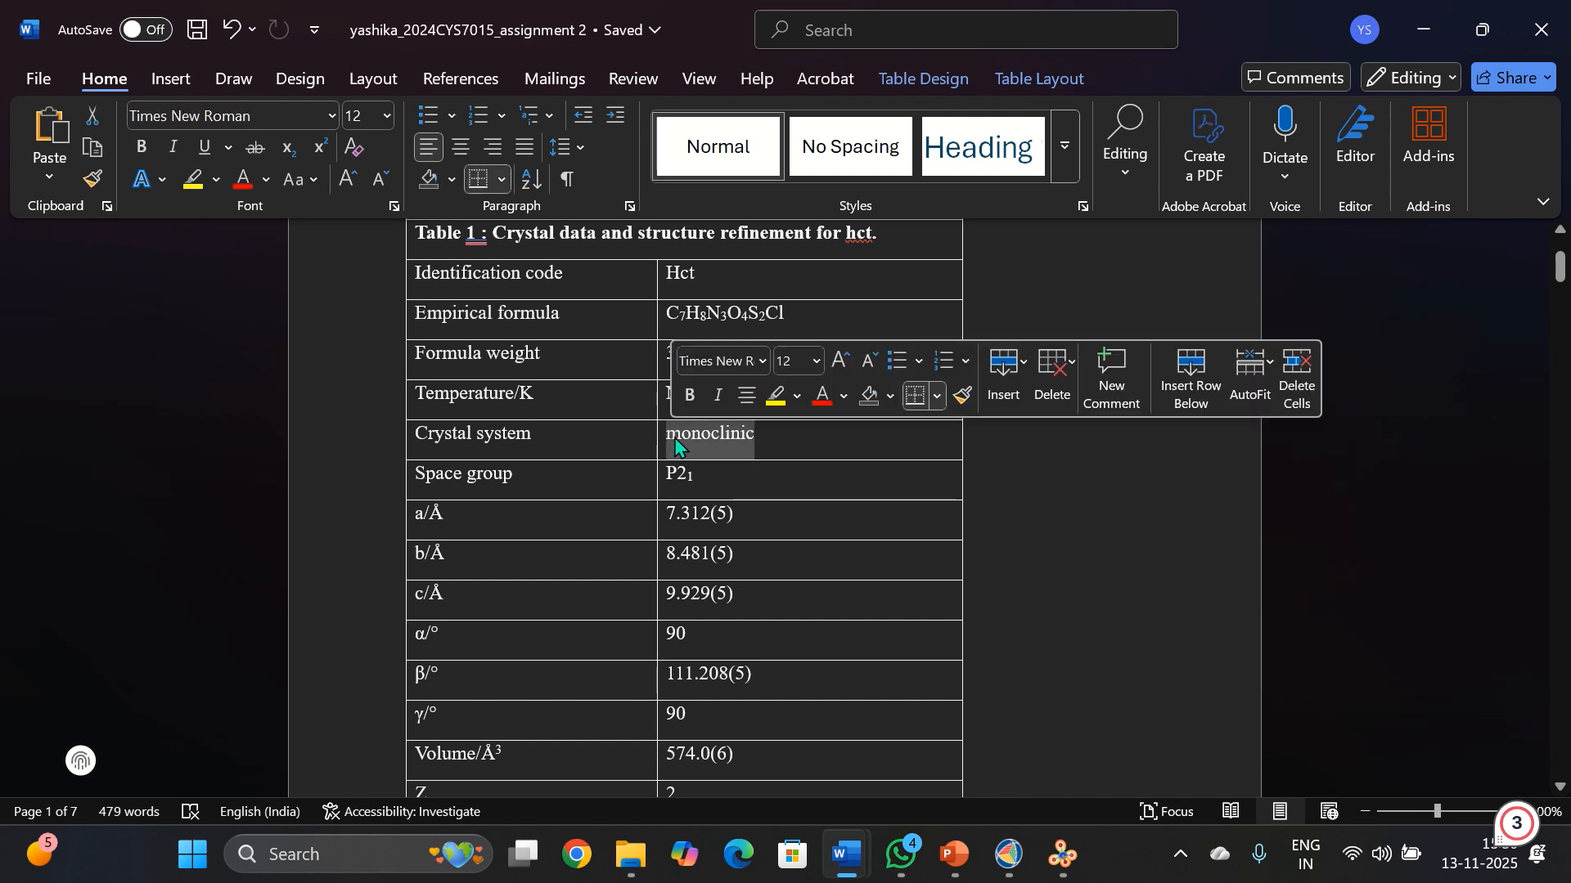
pyautogui.click(738, 513)
pyautogui.scroll(-1, 736, 512)
pyautogui.scroll(-1, 751, 409)
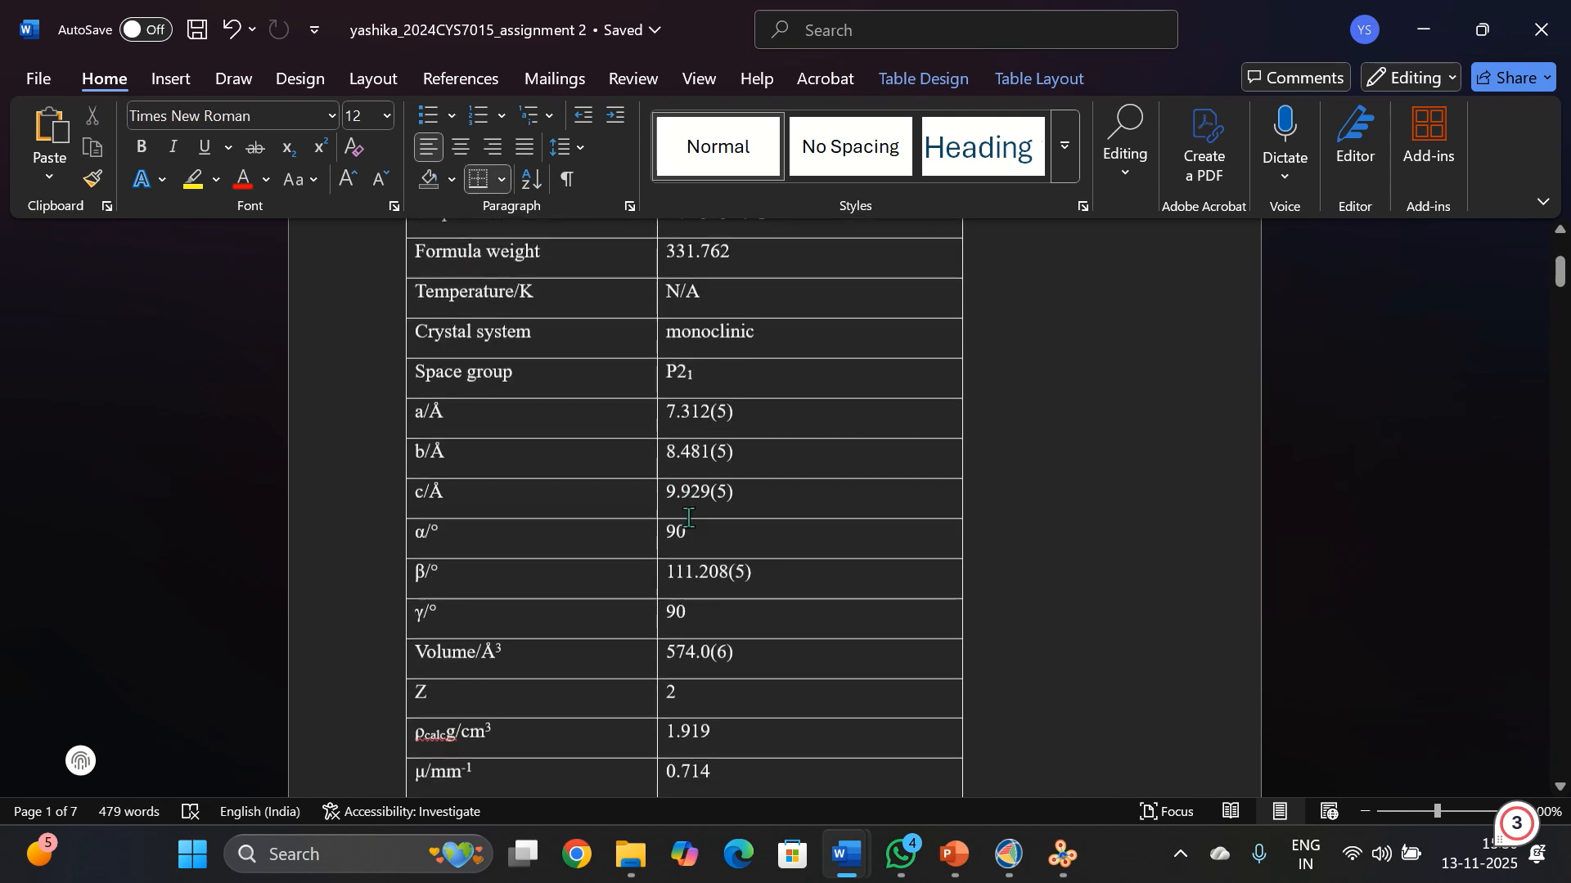
# Review the remaining hct Table 1 entries, covering density, radiation, 2Θ range, reflections, goodness-of-fit and final R indexes
pyautogui.scroll(-3, 477, 375)
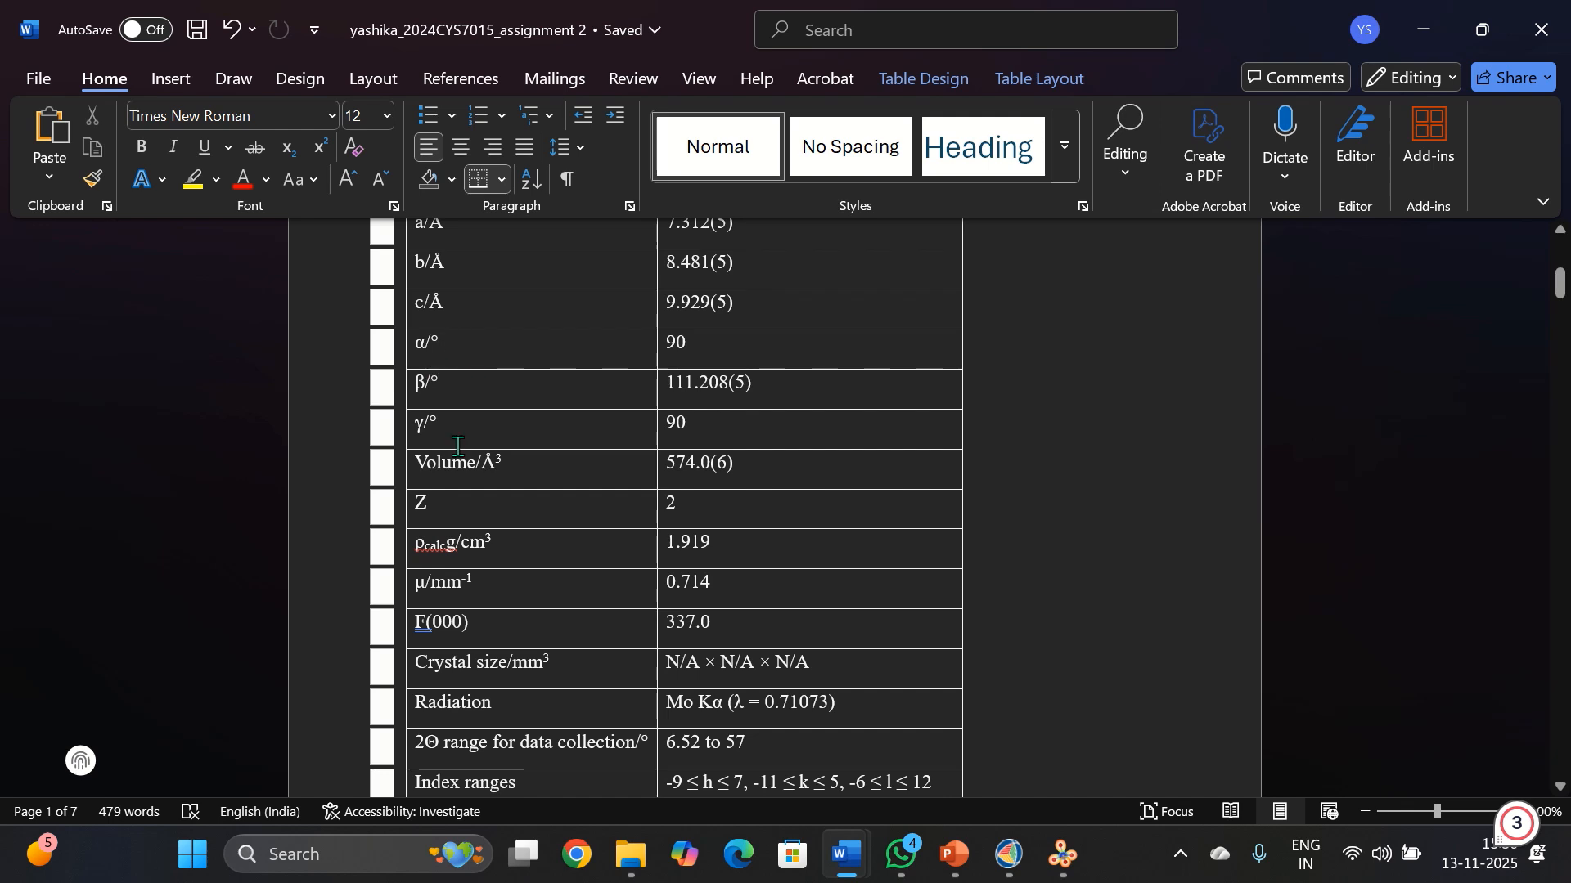
pyautogui.scroll(-1, 457, 417)
pyautogui.scroll(-5, 479, 498)
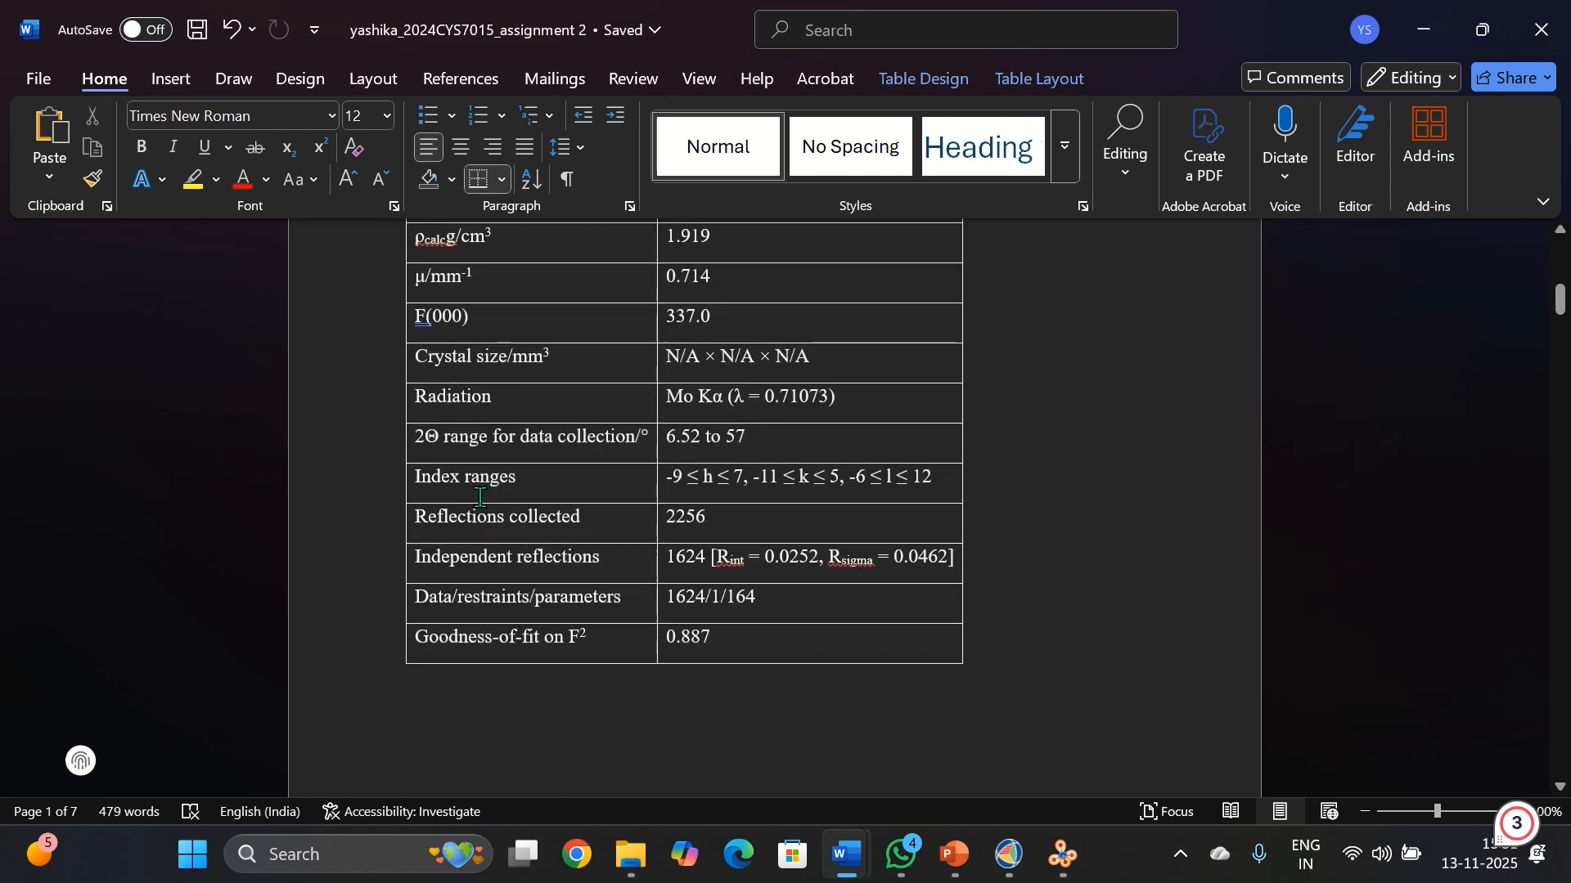
pyautogui.scroll(-1, 479, 497)
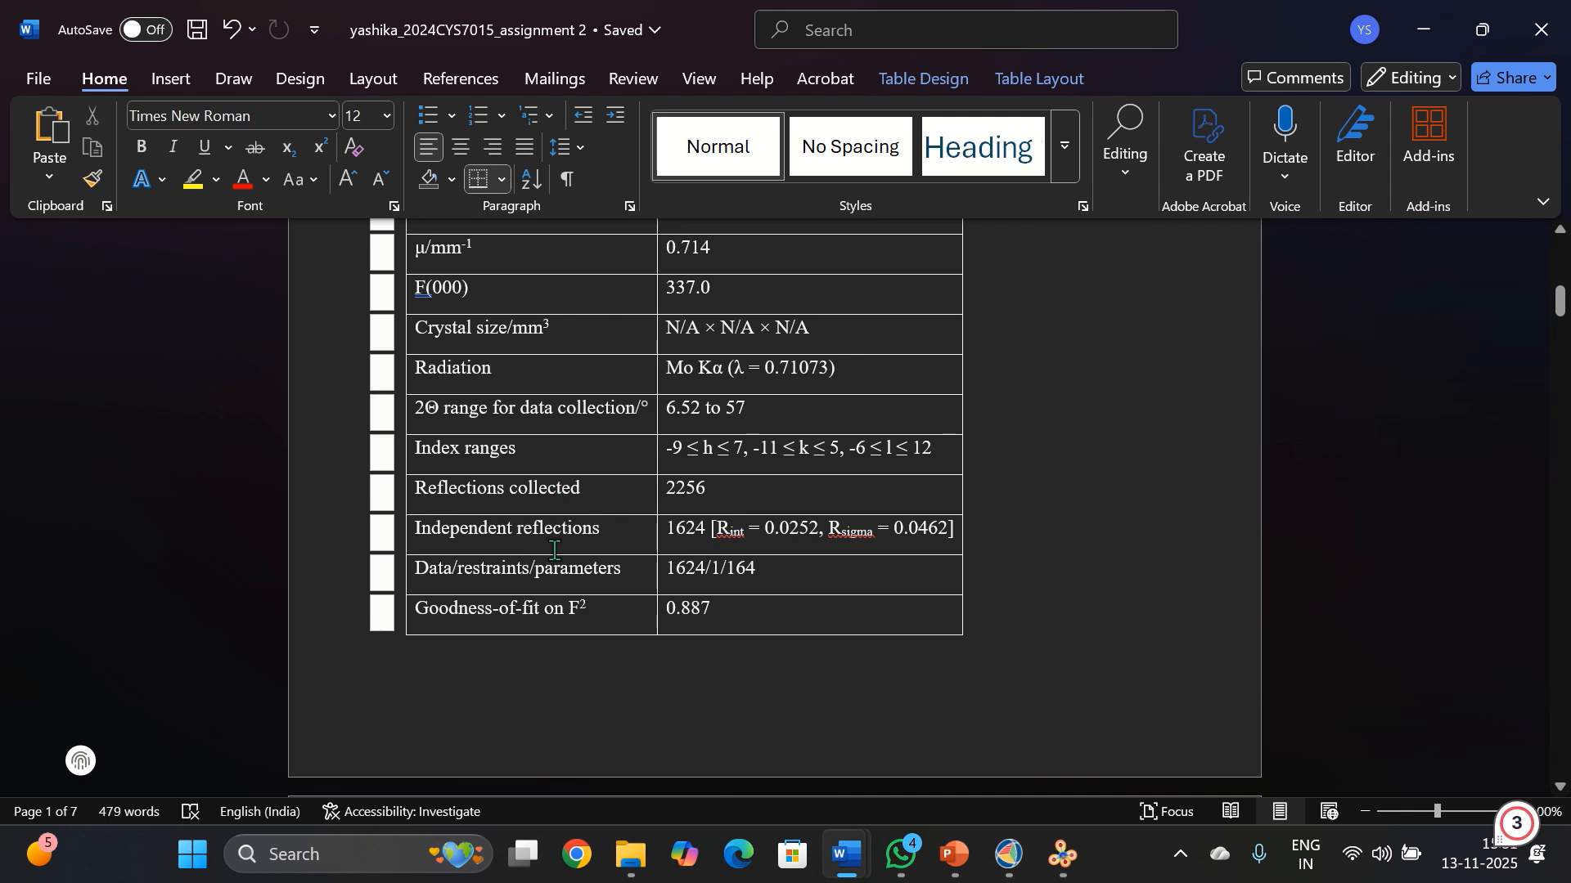
pyautogui.scroll(-4, 552, 508)
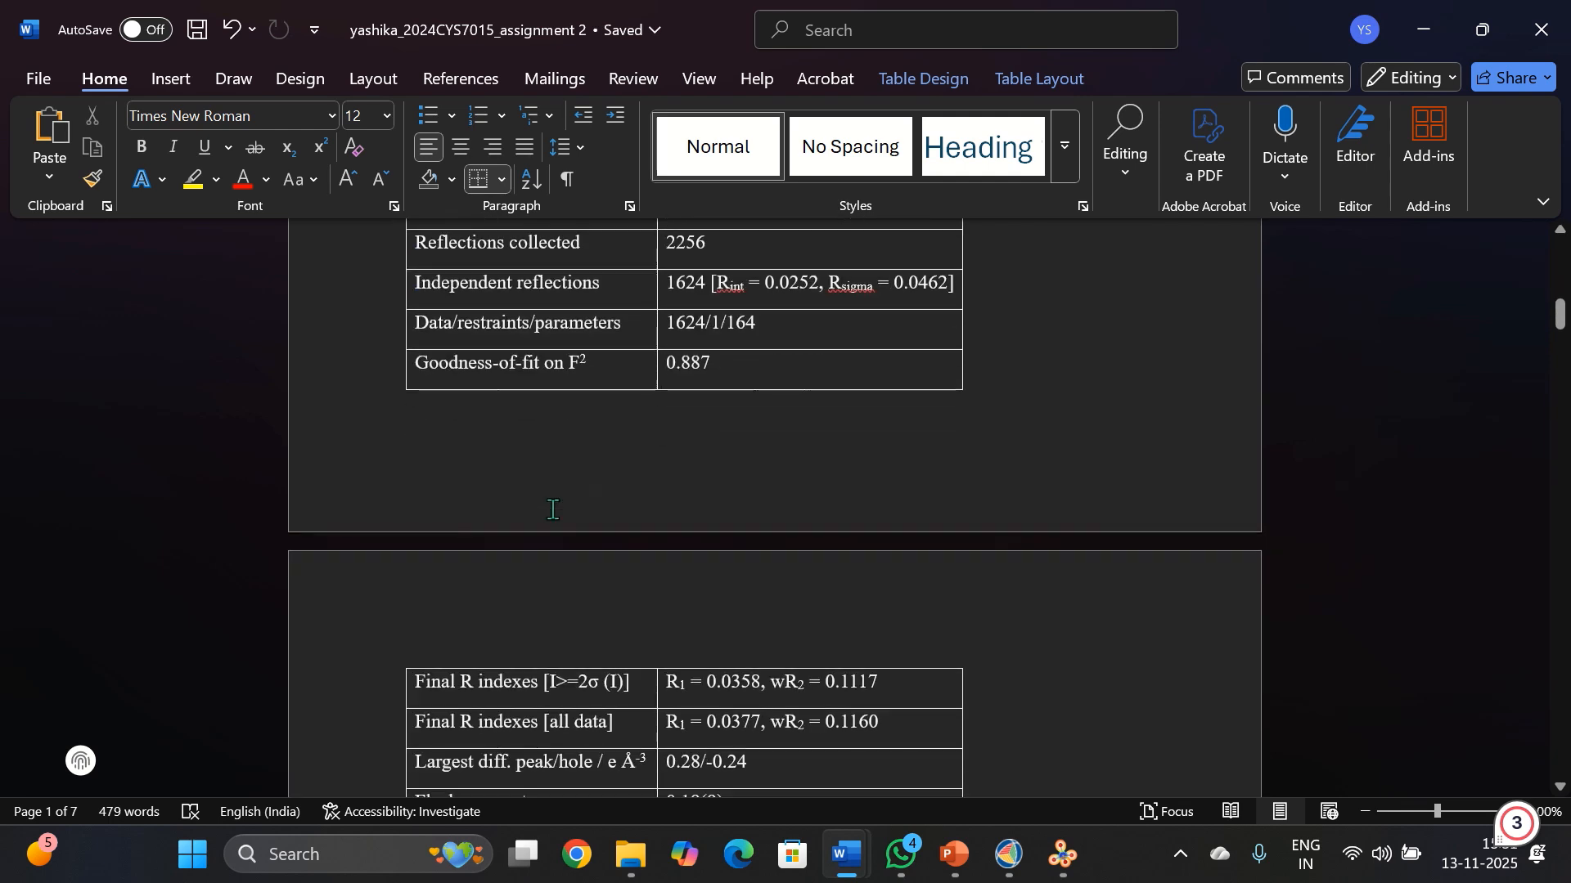
pyautogui.scroll(3, 552, 509)
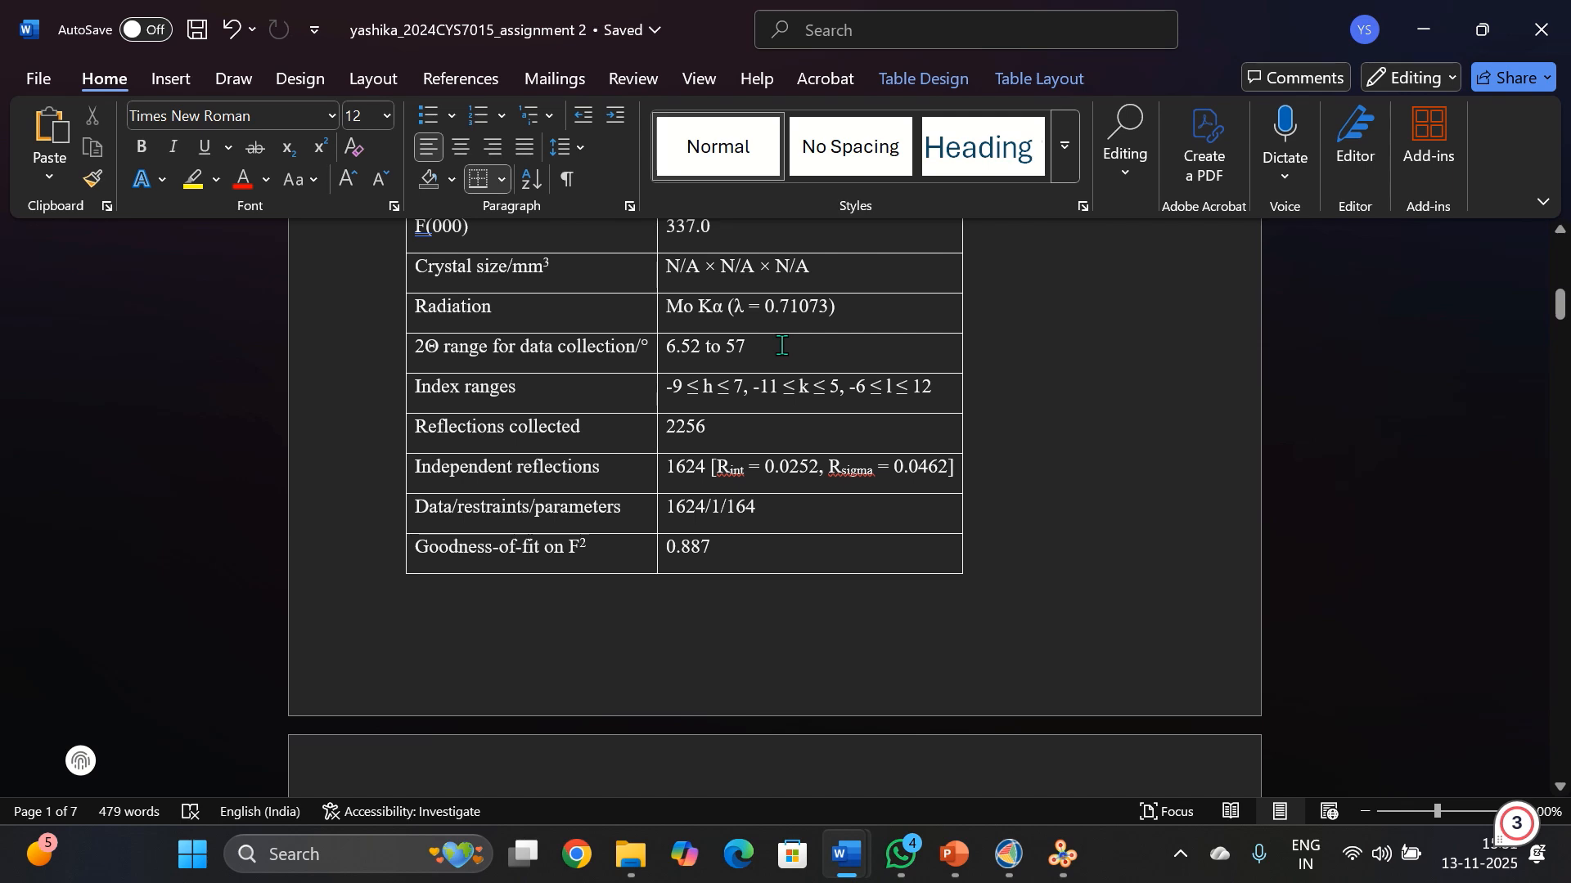
pyautogui.scroll(-1, 782, 346)
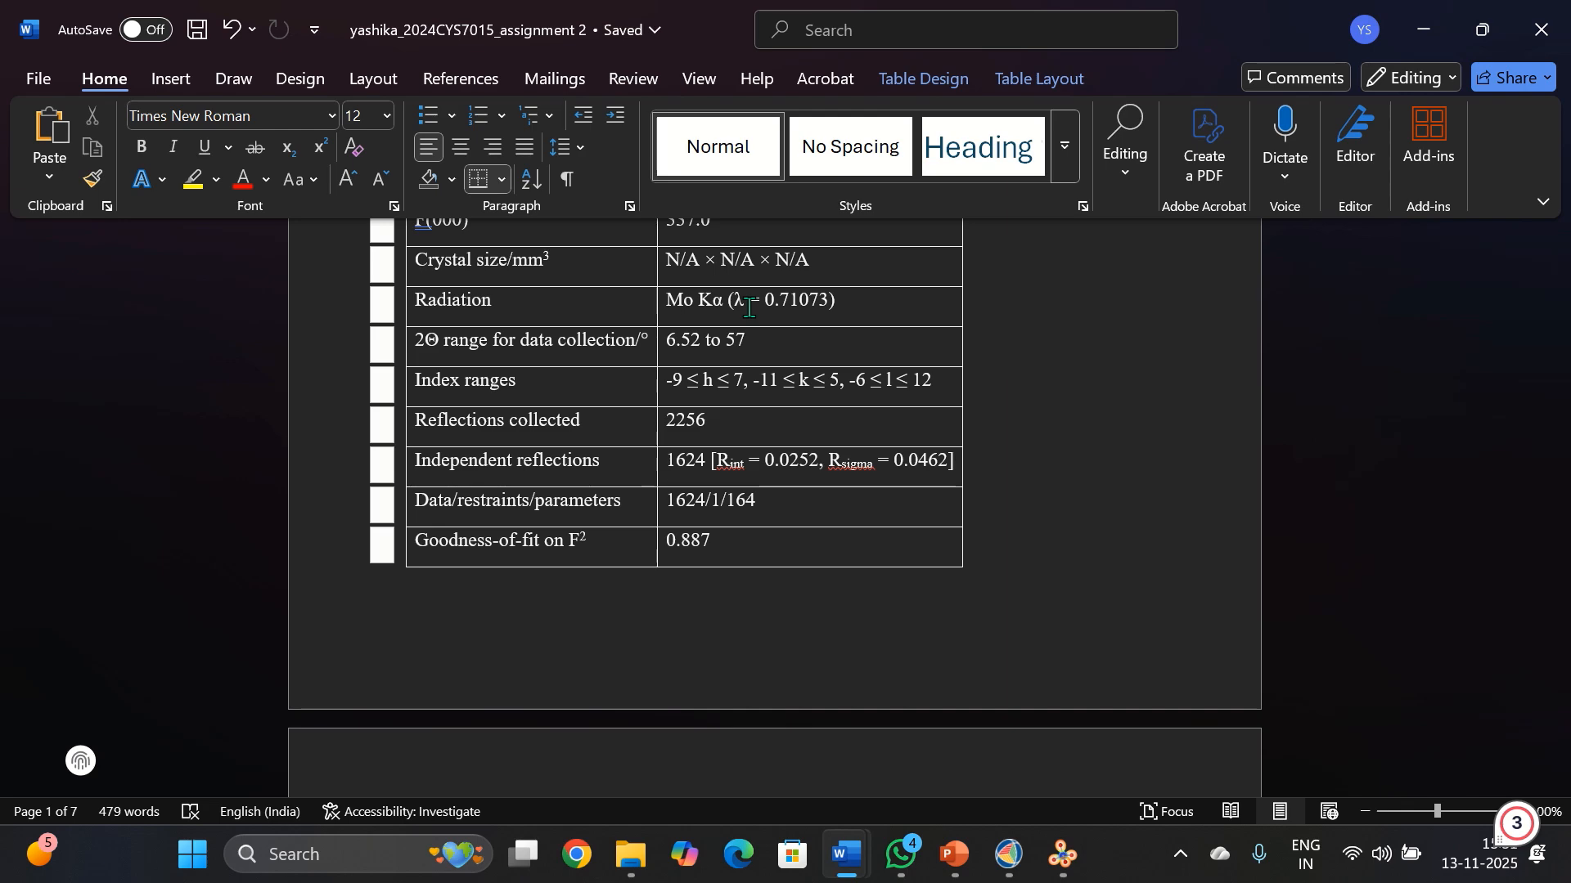
pyautogui.scroll(-5, 749, 308)
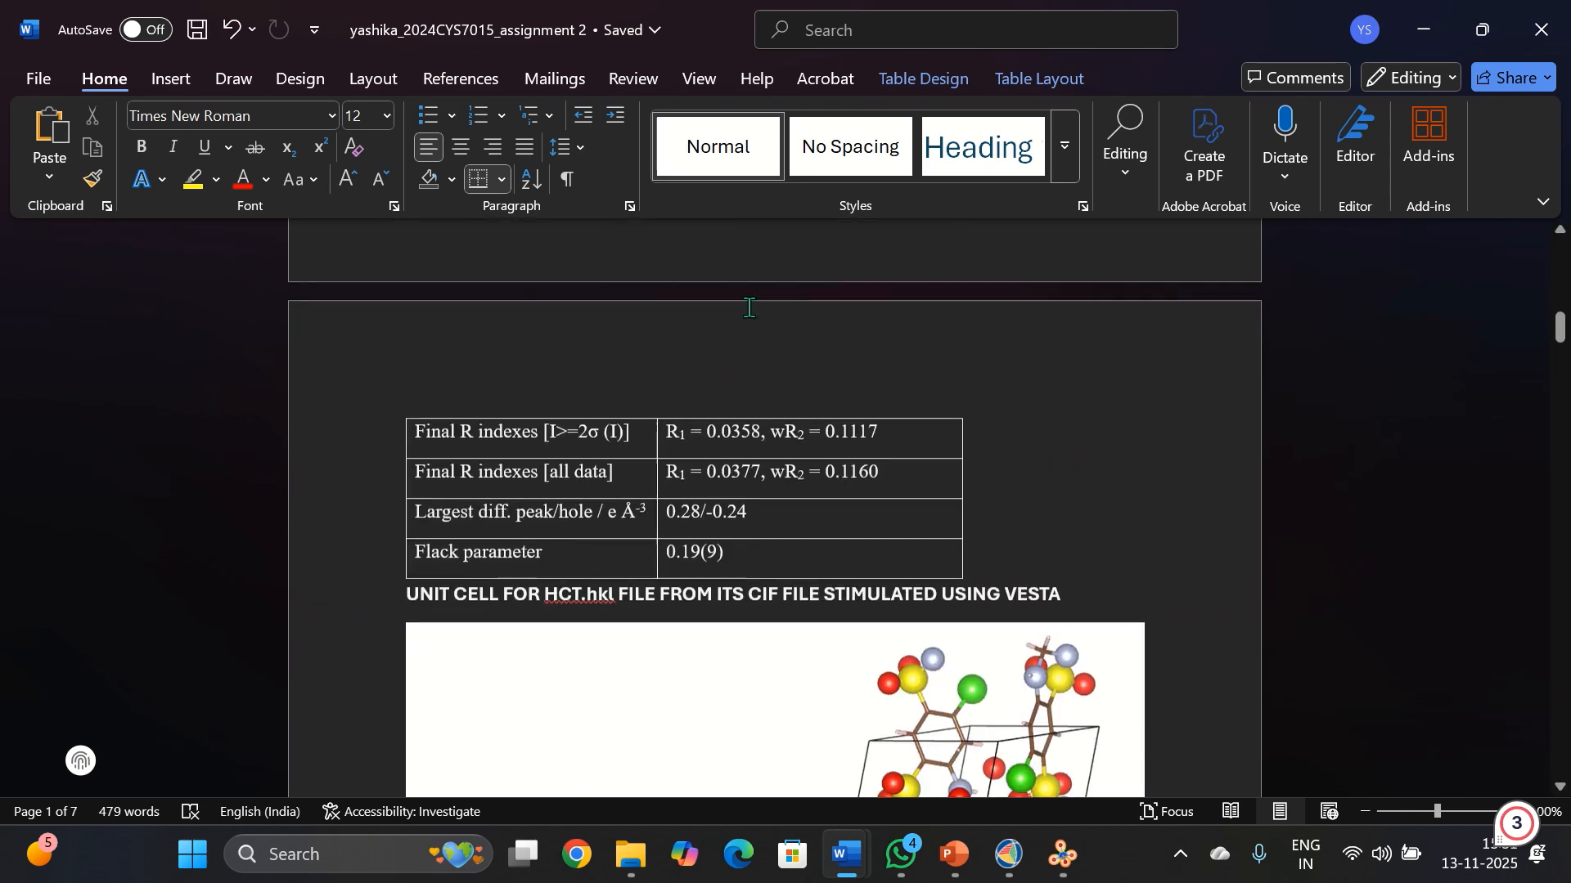
pyautogui.scroll(9, 750, 307)
pyautogui.scroll(-9, 564, 573)
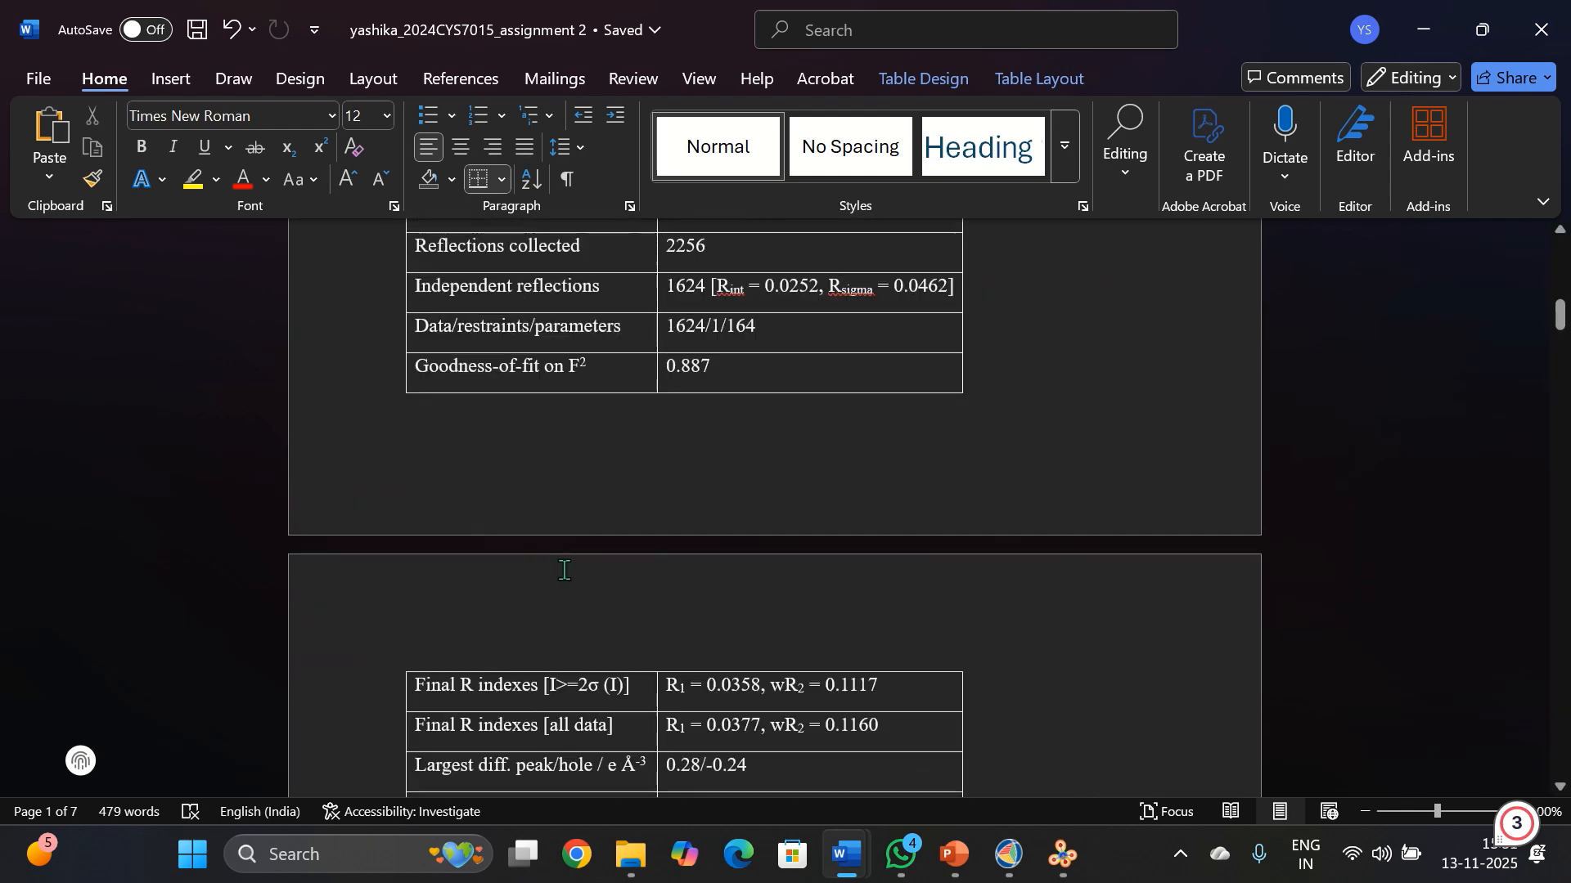
# Examine the unit cell figure and the PXRD pattern for HCT.hkl in the report
pyautogui.scroll(-5, 565, 572)
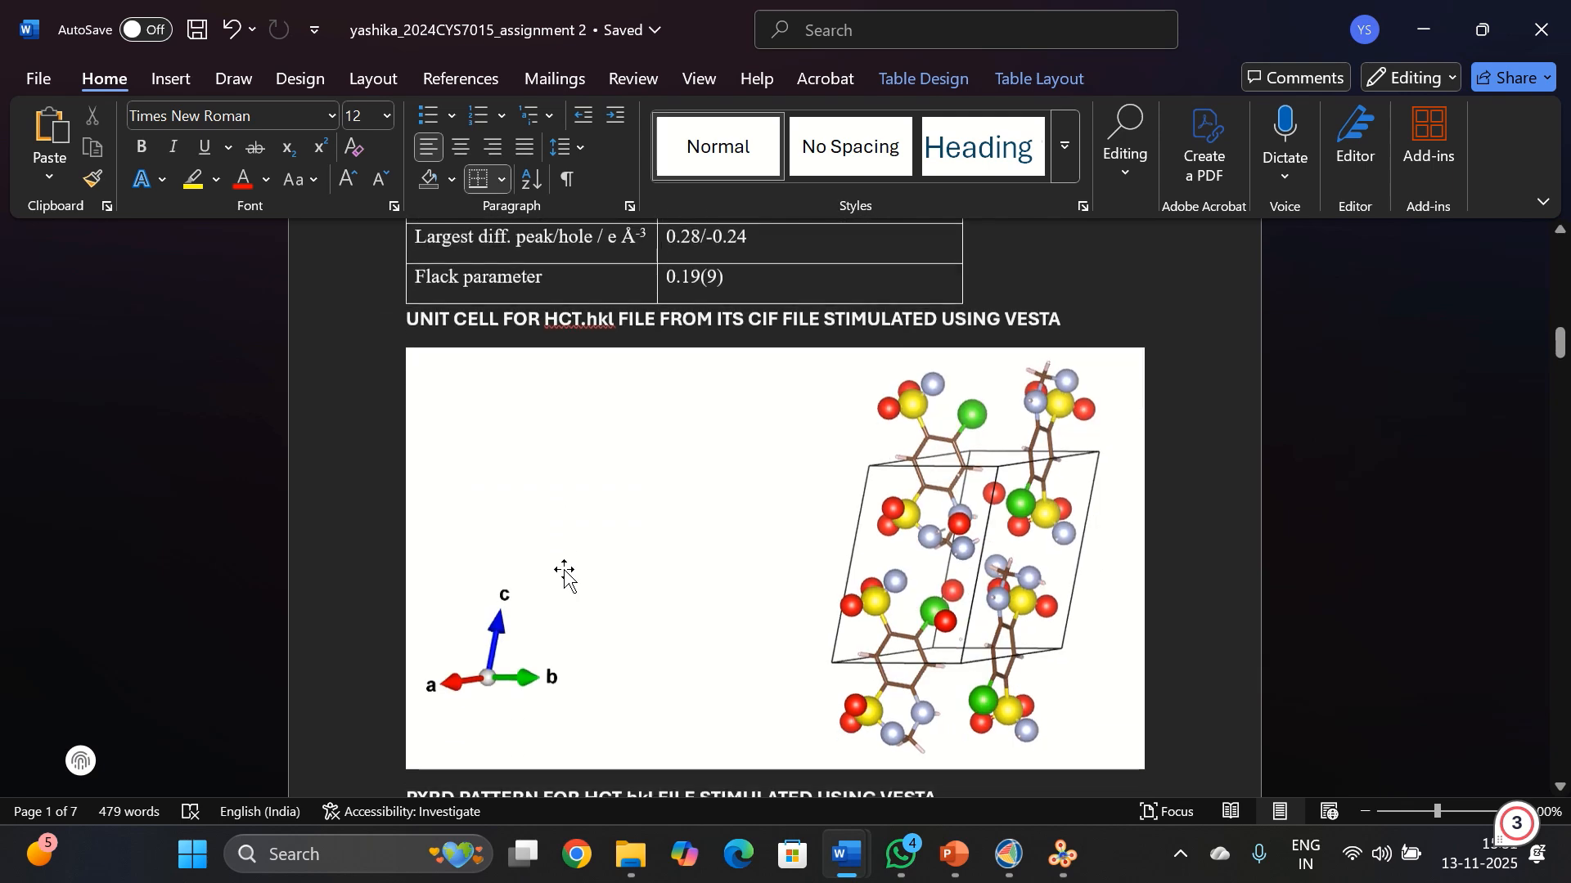
pyautogui.scroll(2, 708, 442)
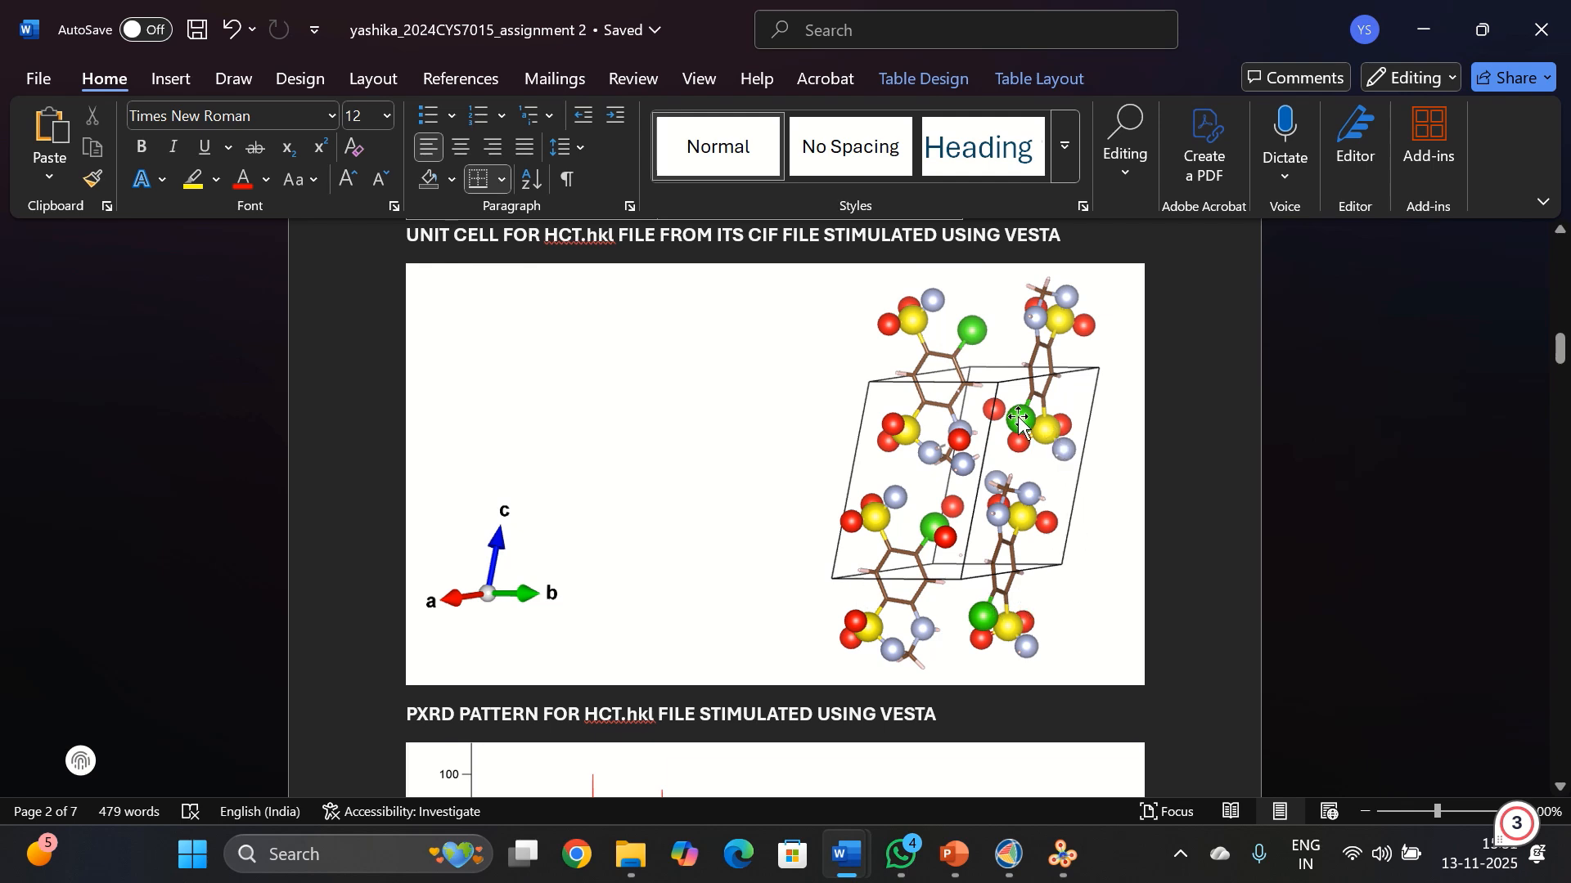
pyautogui.scroll(-5, 965, 654)
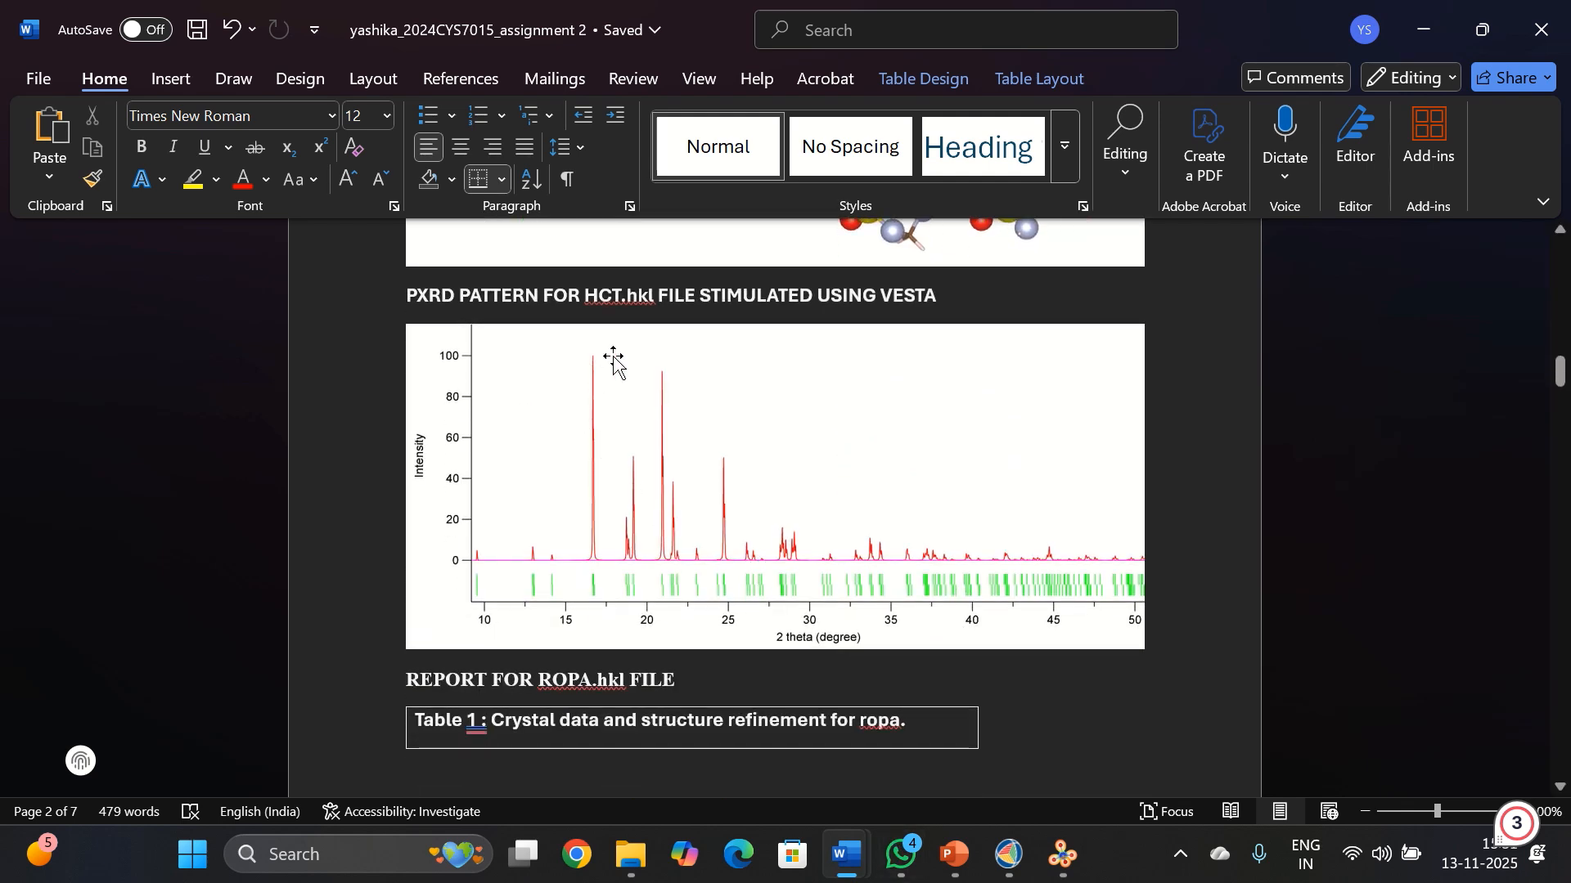
pyautogui.scroll(-1, 614, 360)
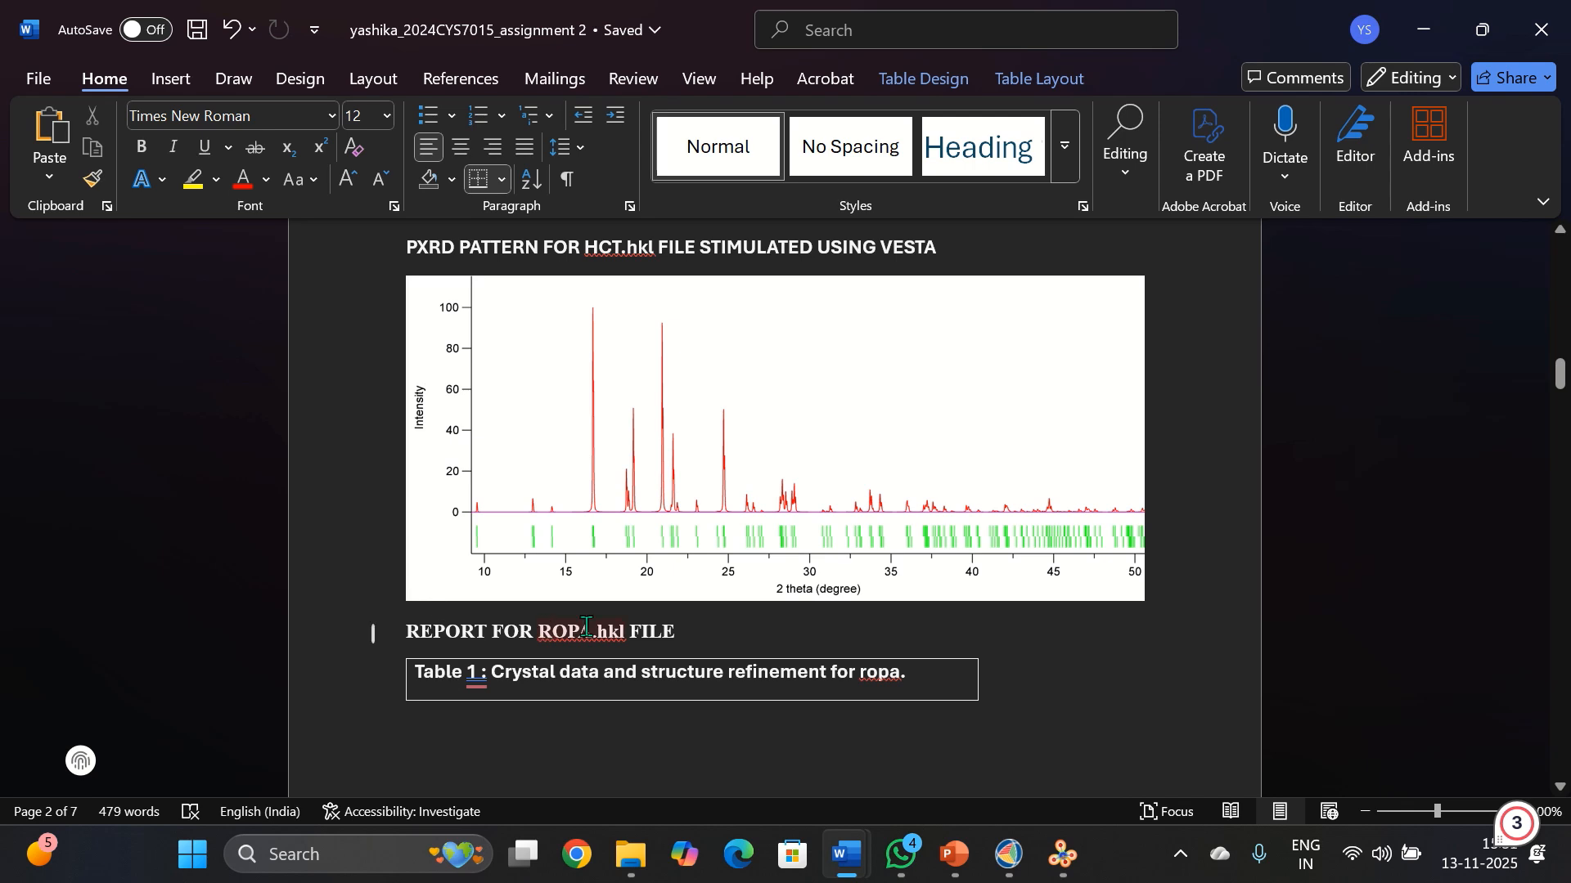
pyautogui.scroll(-1, 586, 627)
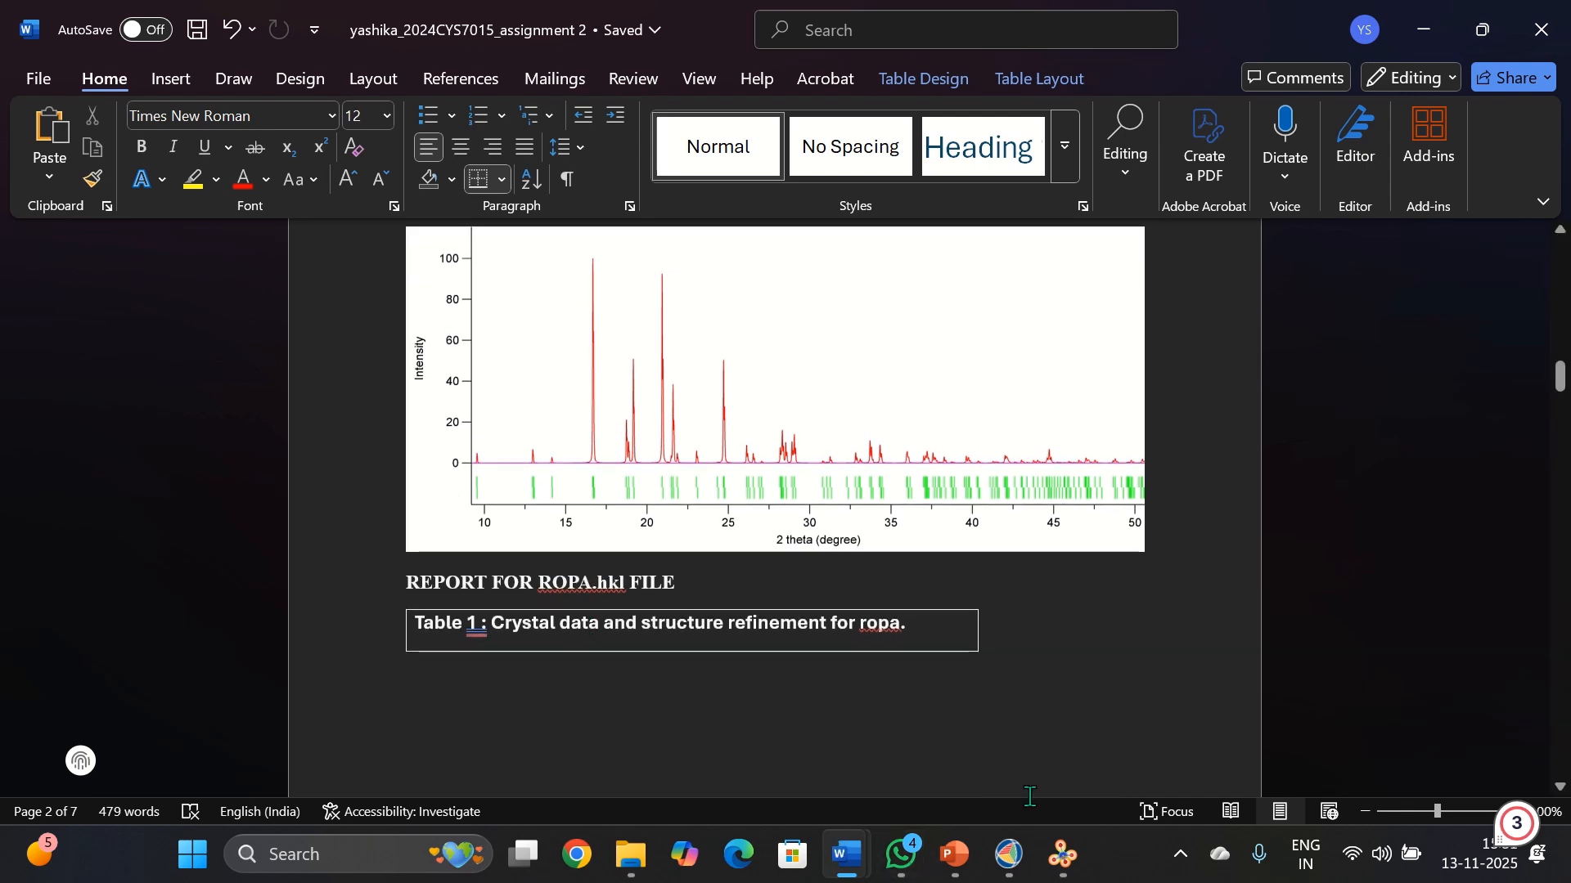
# Go to the ROPA.hkl report section and review its crystal data and structure refinement table
pyautogui.scroll(-2, 1029, 796)
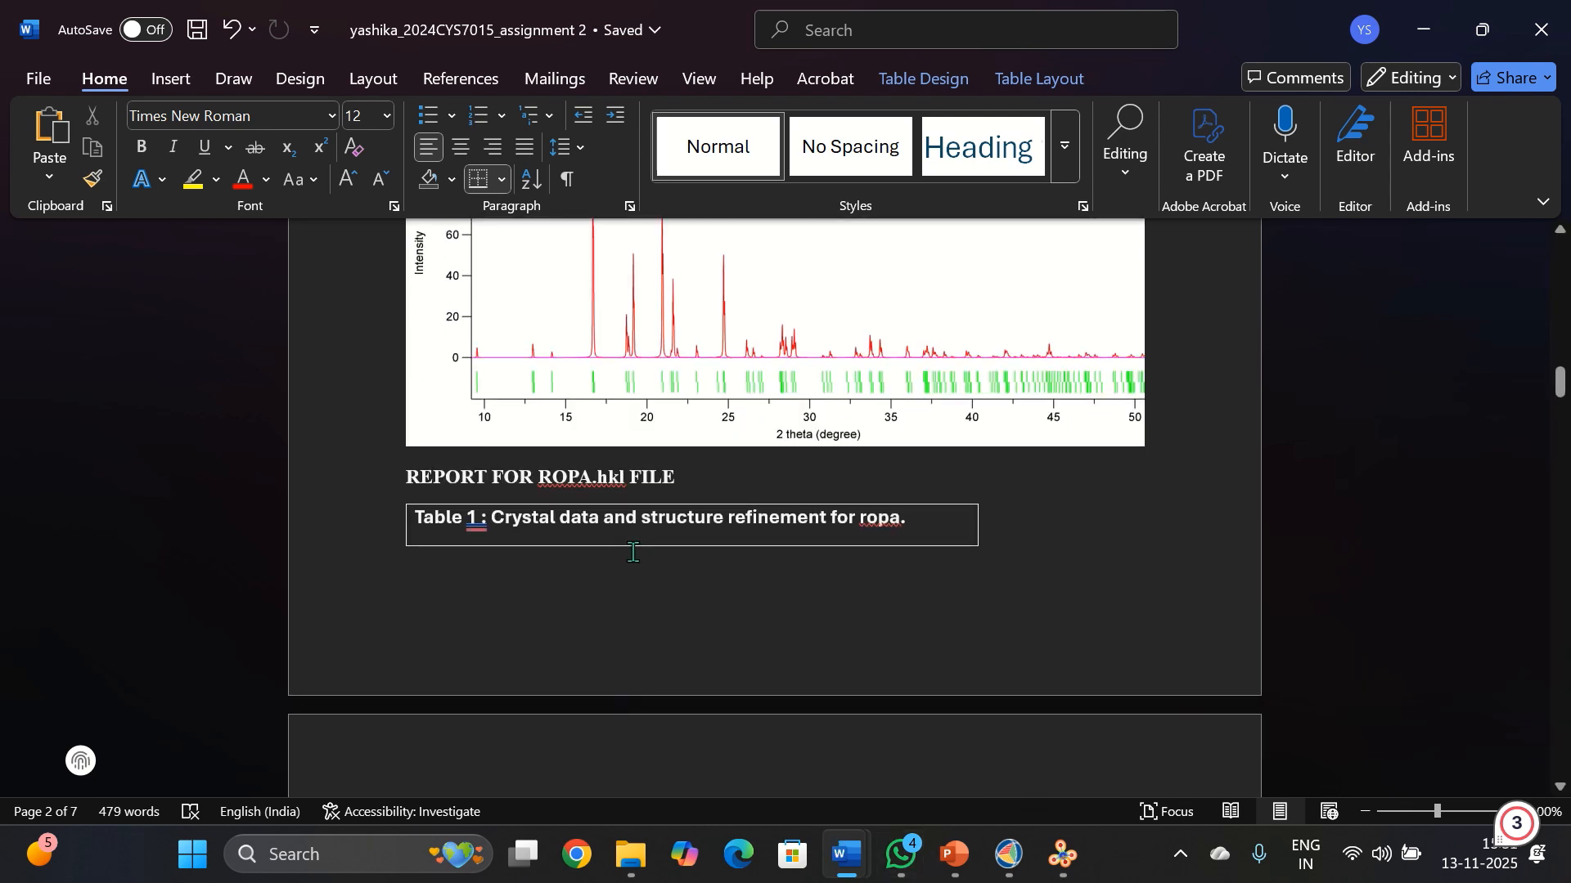
pyautogui.scroll(-8, 631, 552)
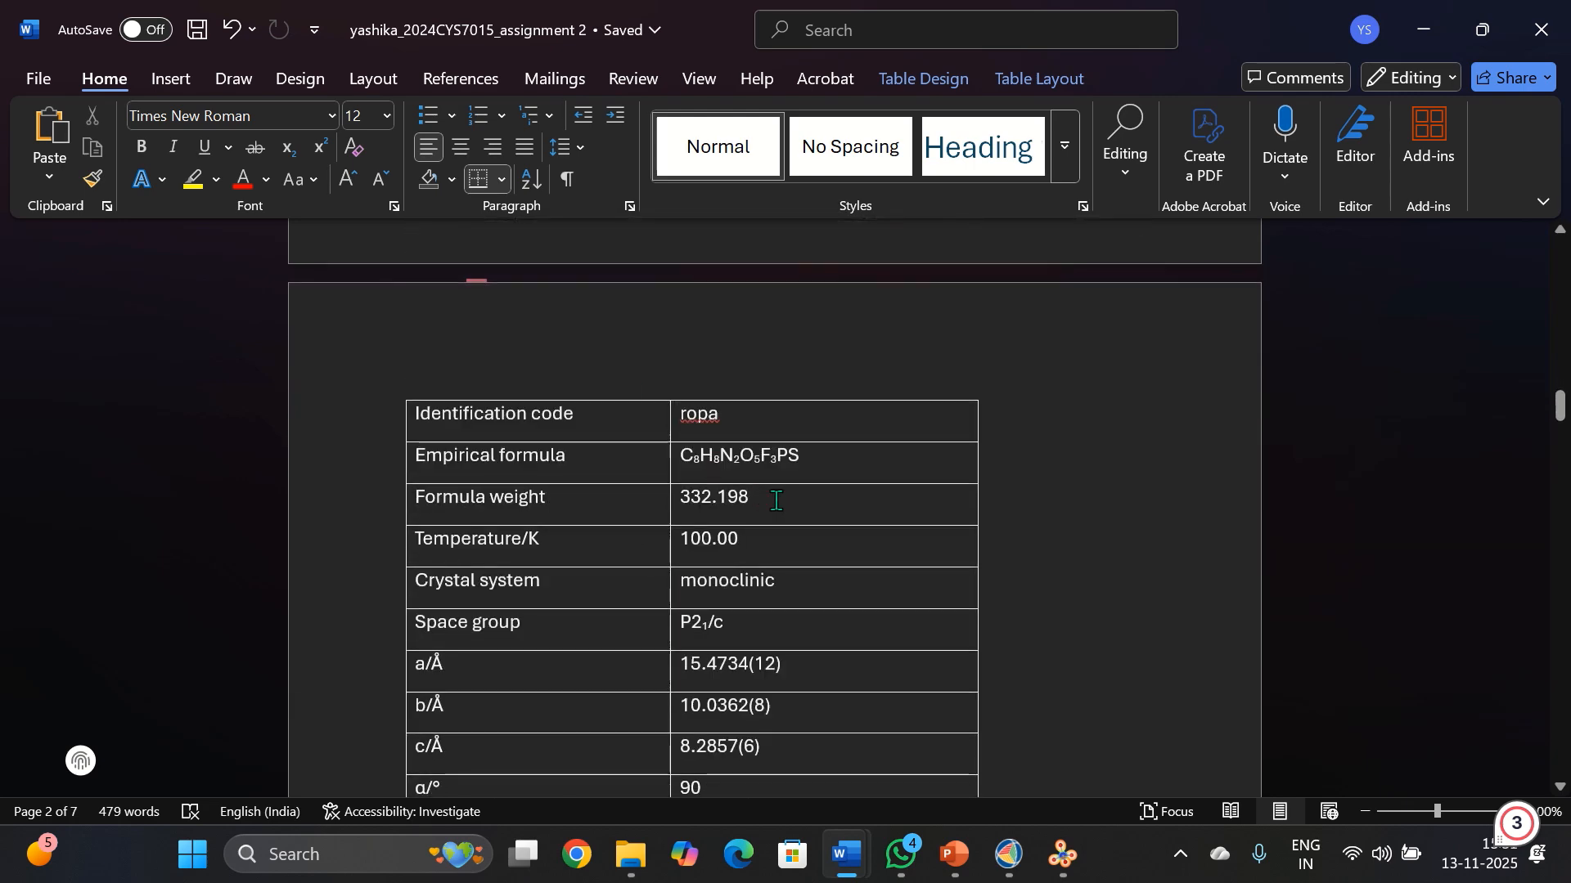
pyautogui.scroll(-1, 775, 500)
pyautogui.scroll(-20, 595, 401)
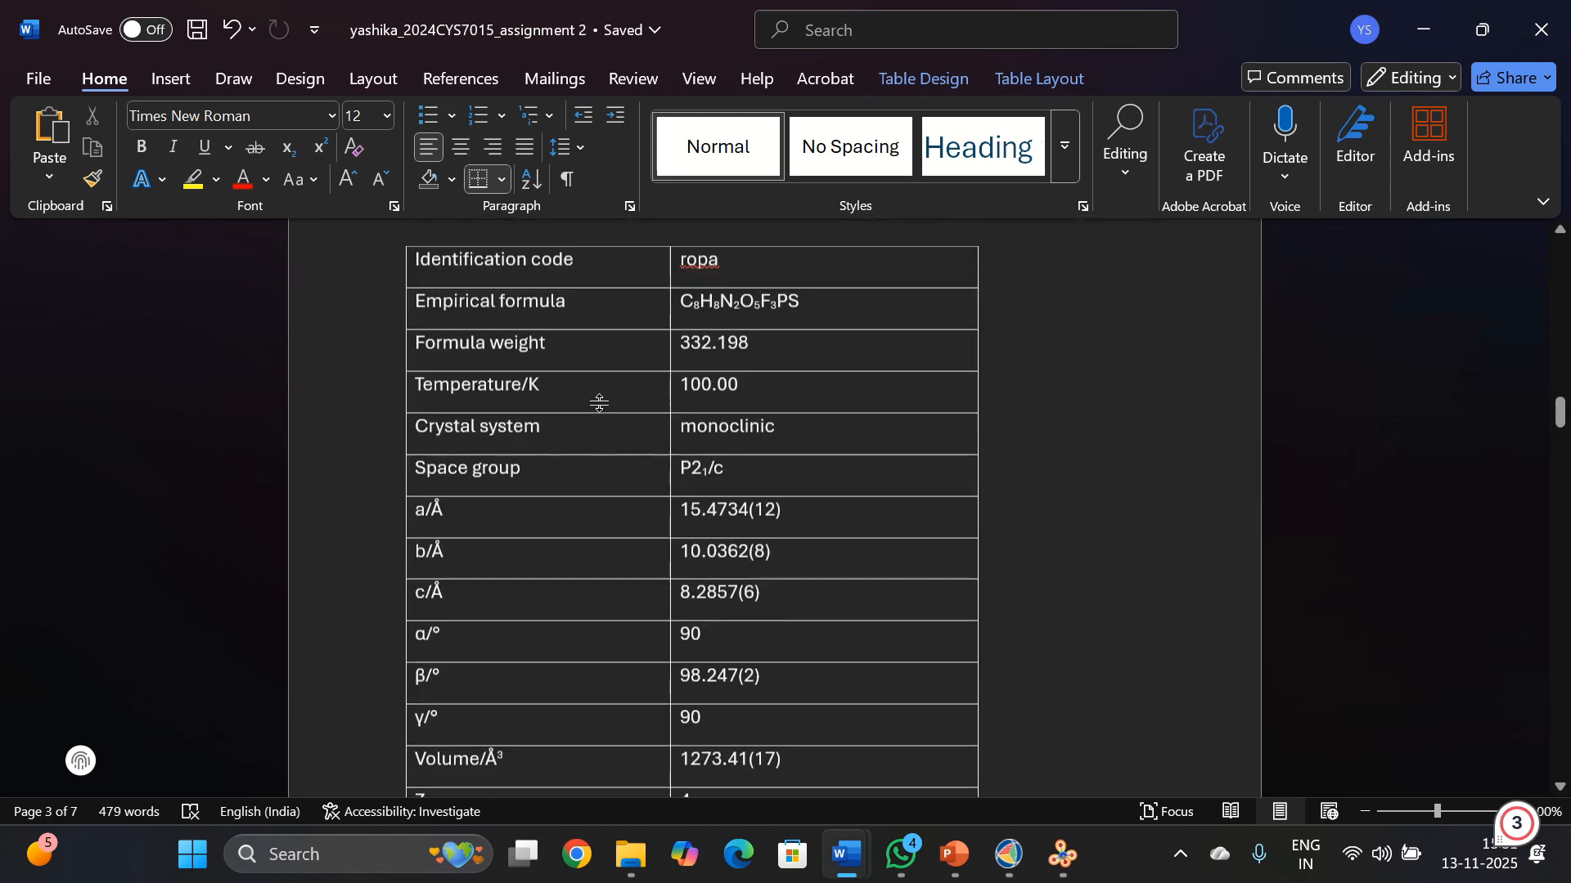
pyautogui.scroll(13, 599, 402)
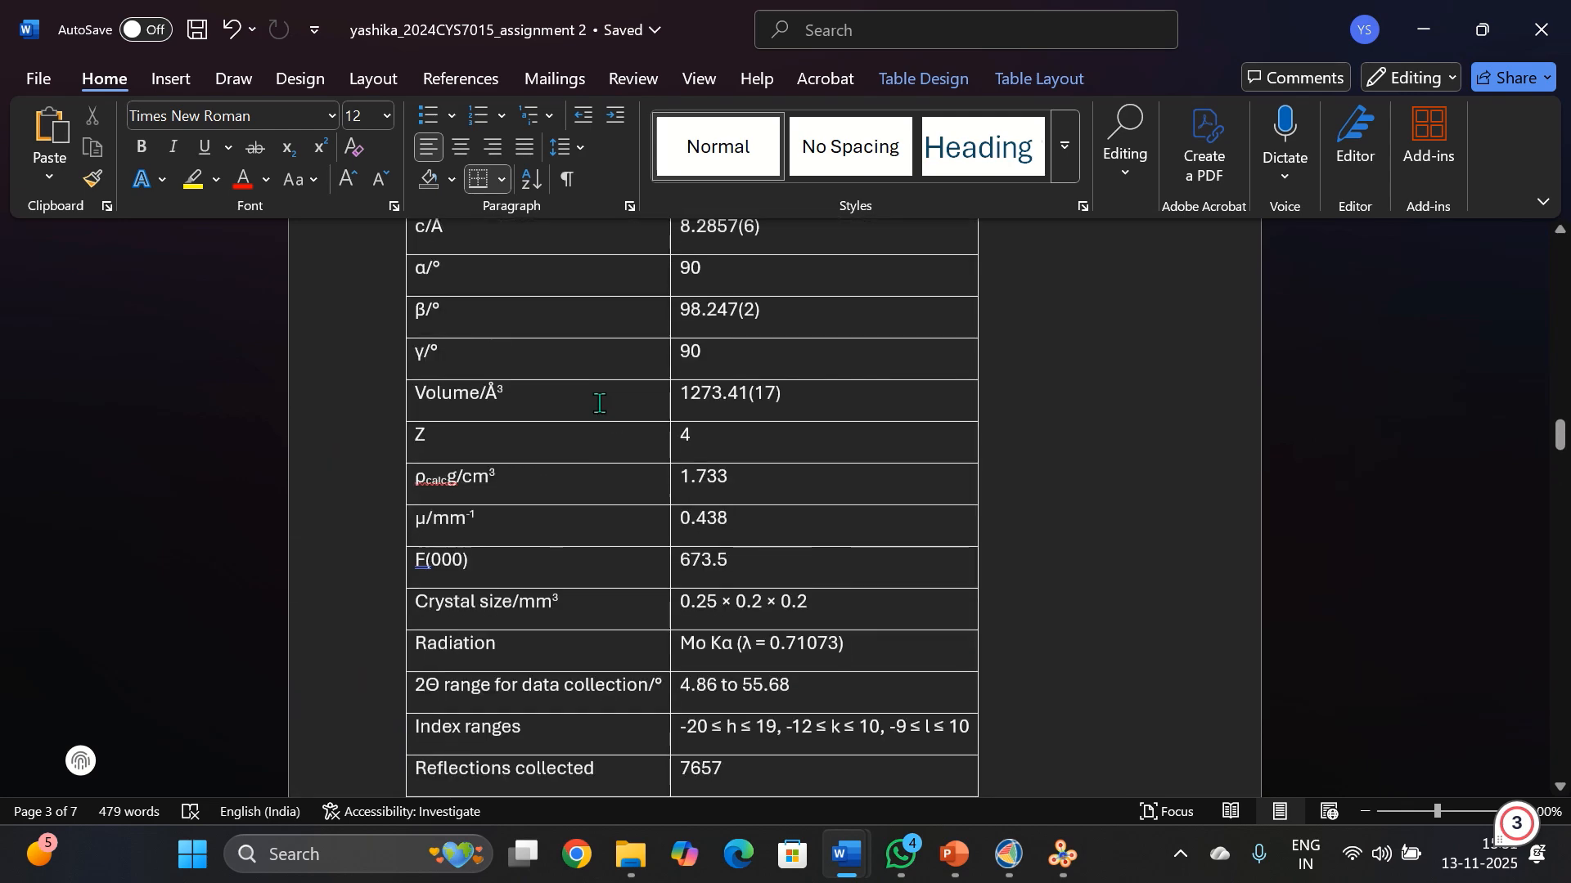
pyautogui.scroll(-19, 599, 403)
# Examine the Olex2 screenshot of the refined ropa structure, including its R1 value and hydrogen-bond contacts
pyautogui.keyDown('ctrl'); pyautogui.scroll(5, 599, 401); pyautogui.keyUp('ctrl')
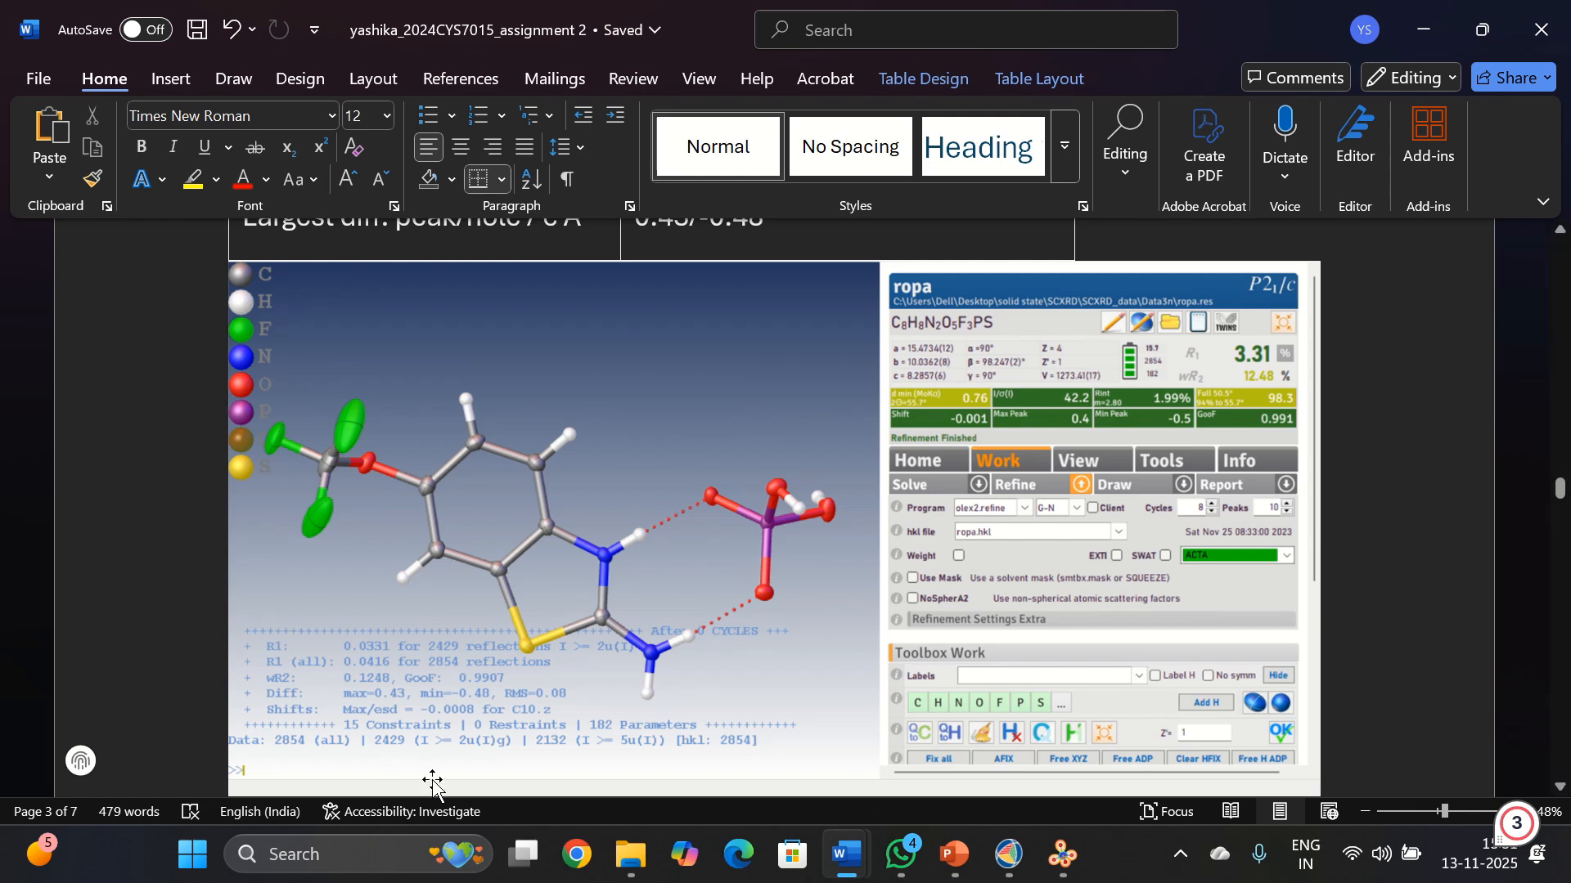
pyautogui.scroll(-1, 434, 784)
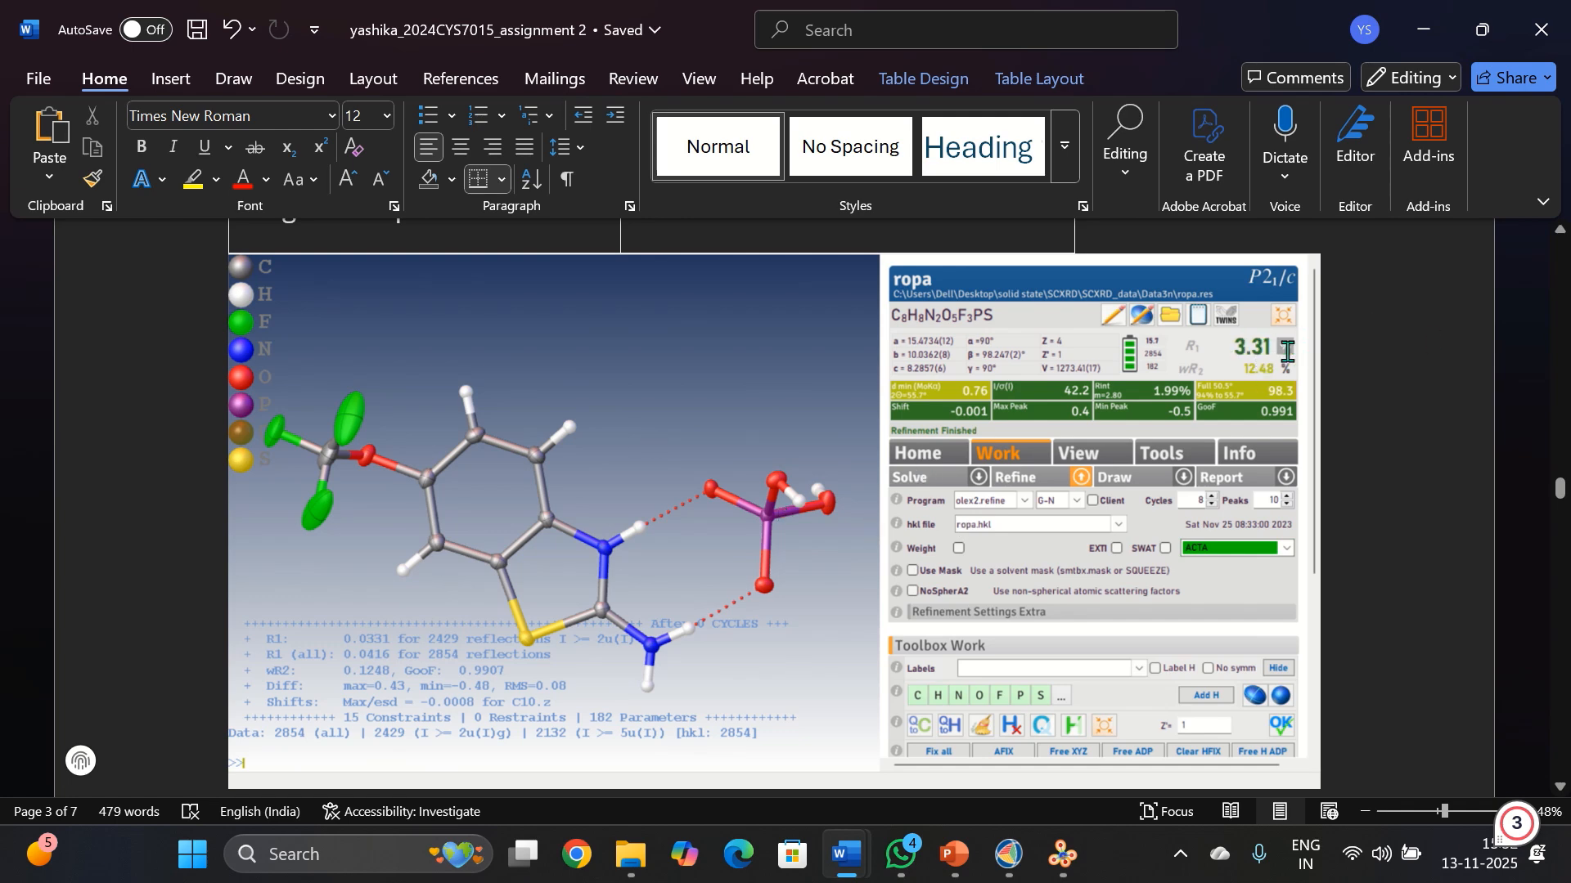
pyautogui.scroll(-1, 1286, 352)
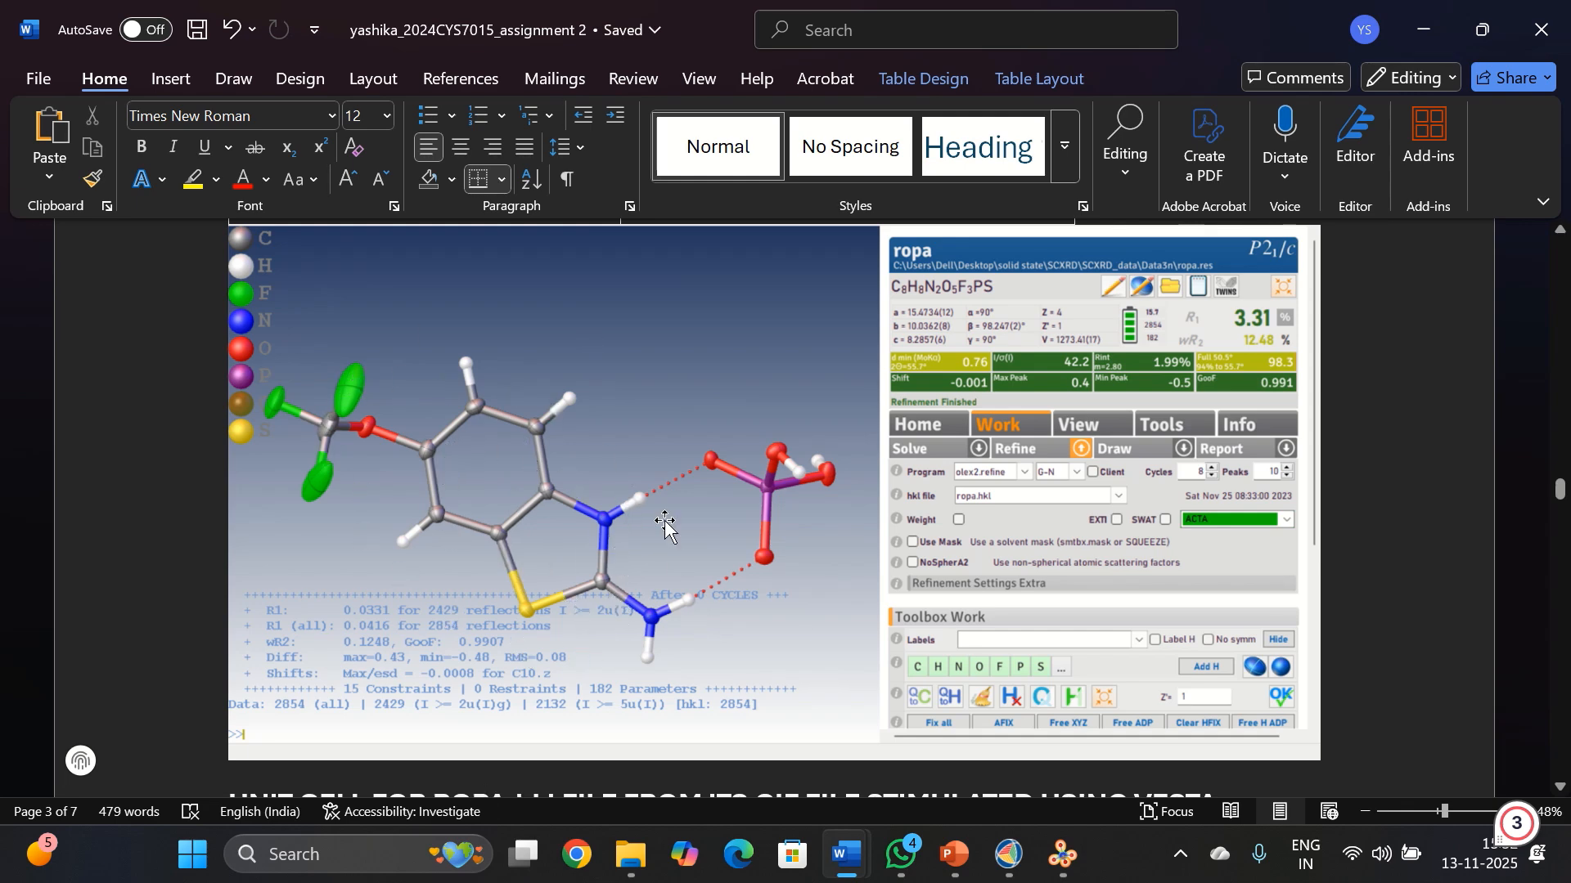
# Examine the VESTA unit cell figure for ROPA.hkl and compare its molecules with the refined ropa structure
pyautogui.scroll(-3, 713, 622)
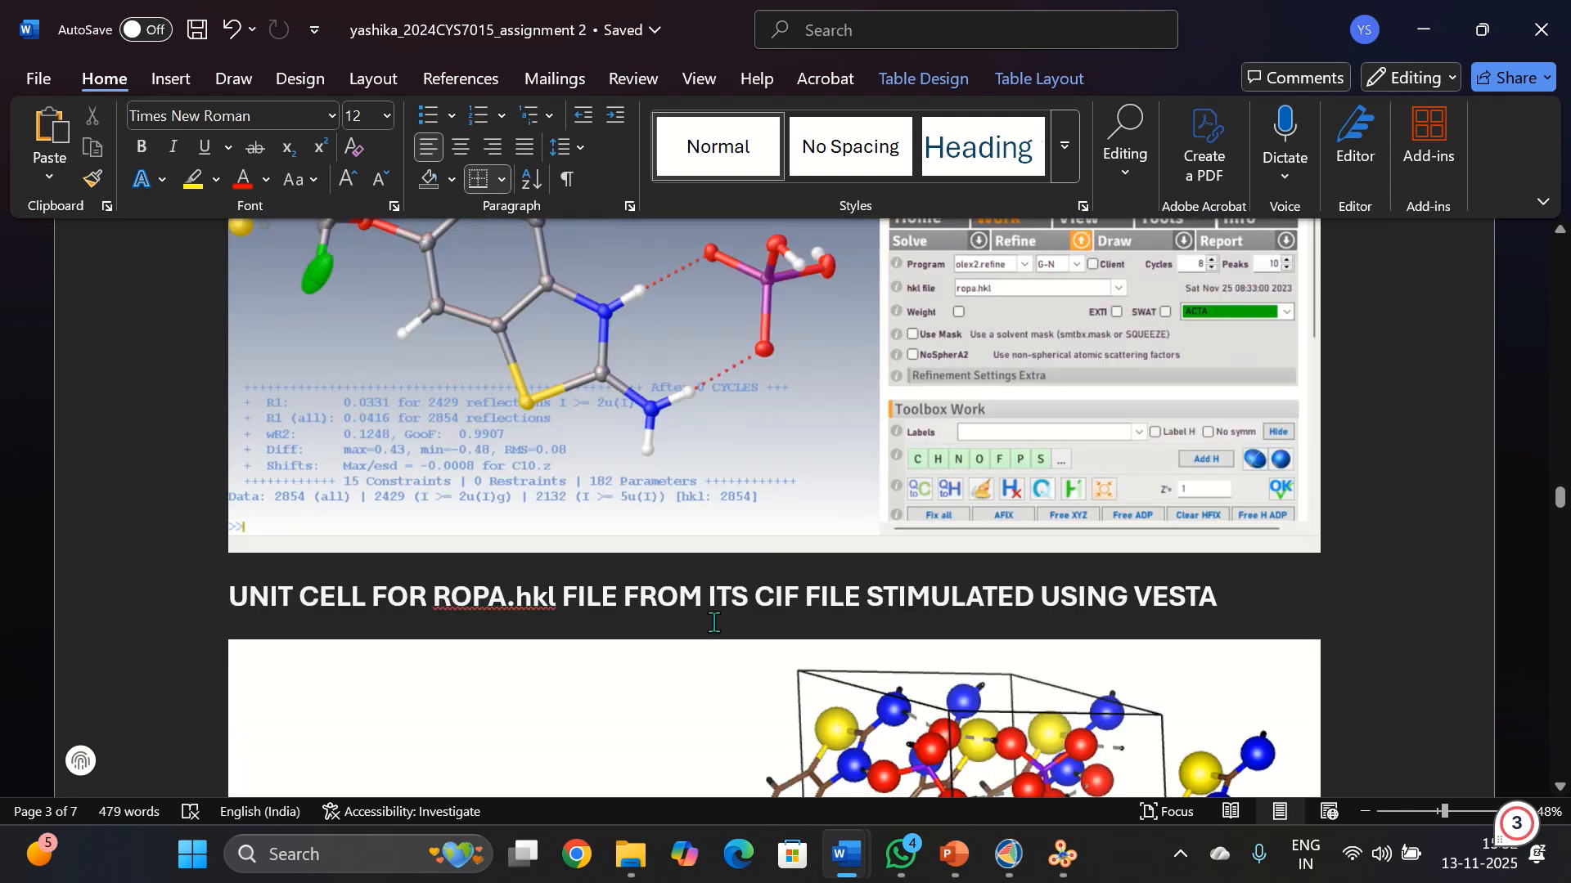
pyautogui.scroll(-5, 713, 621)
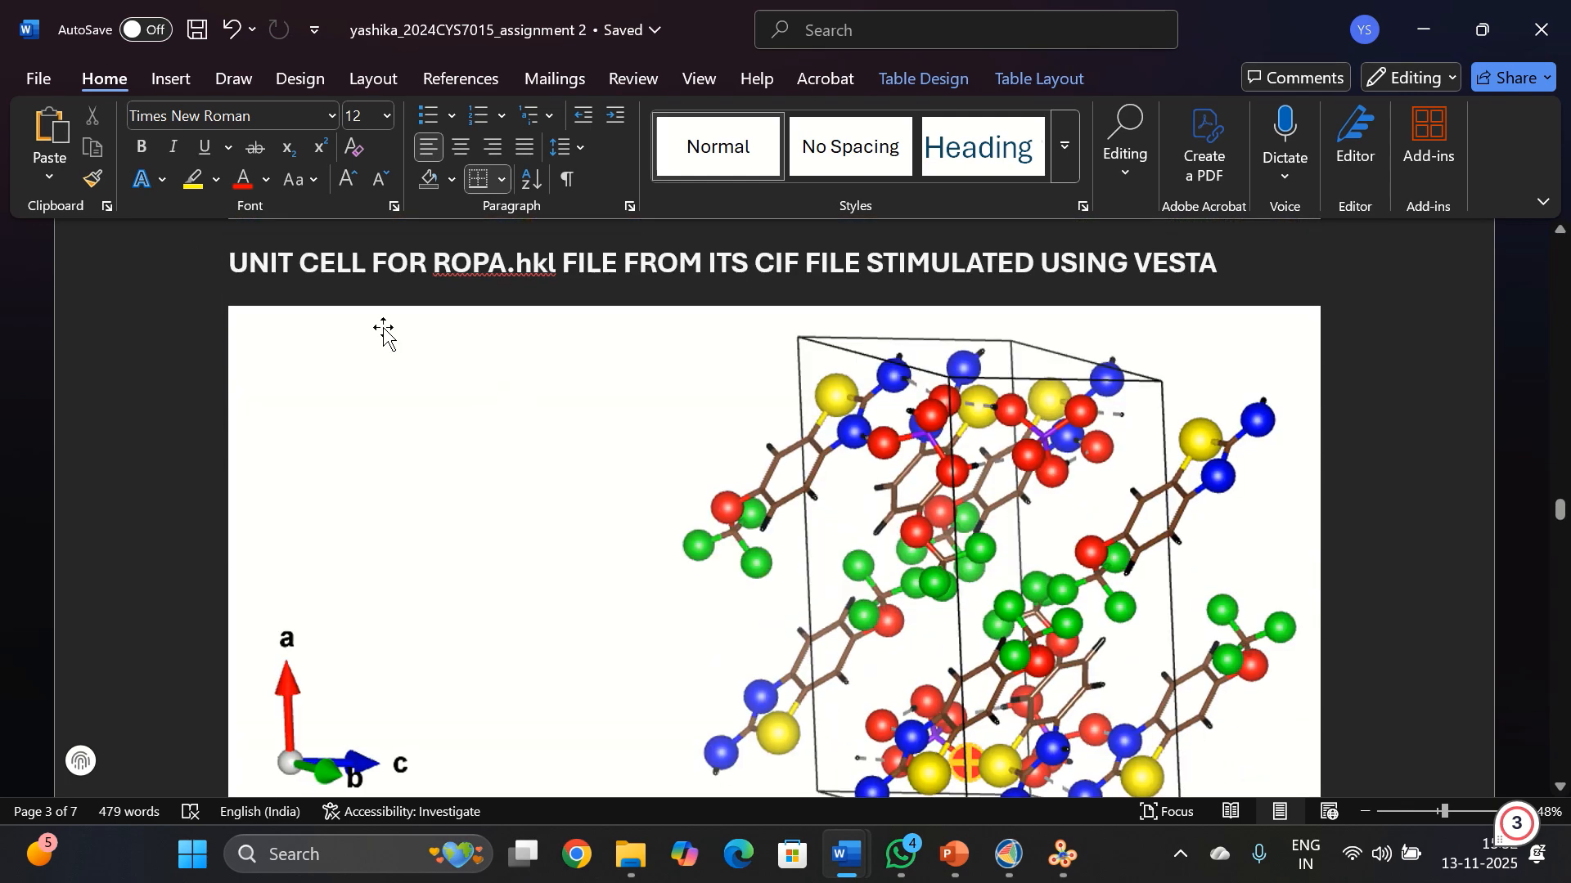
pyautogui.moveTo(632, 16)
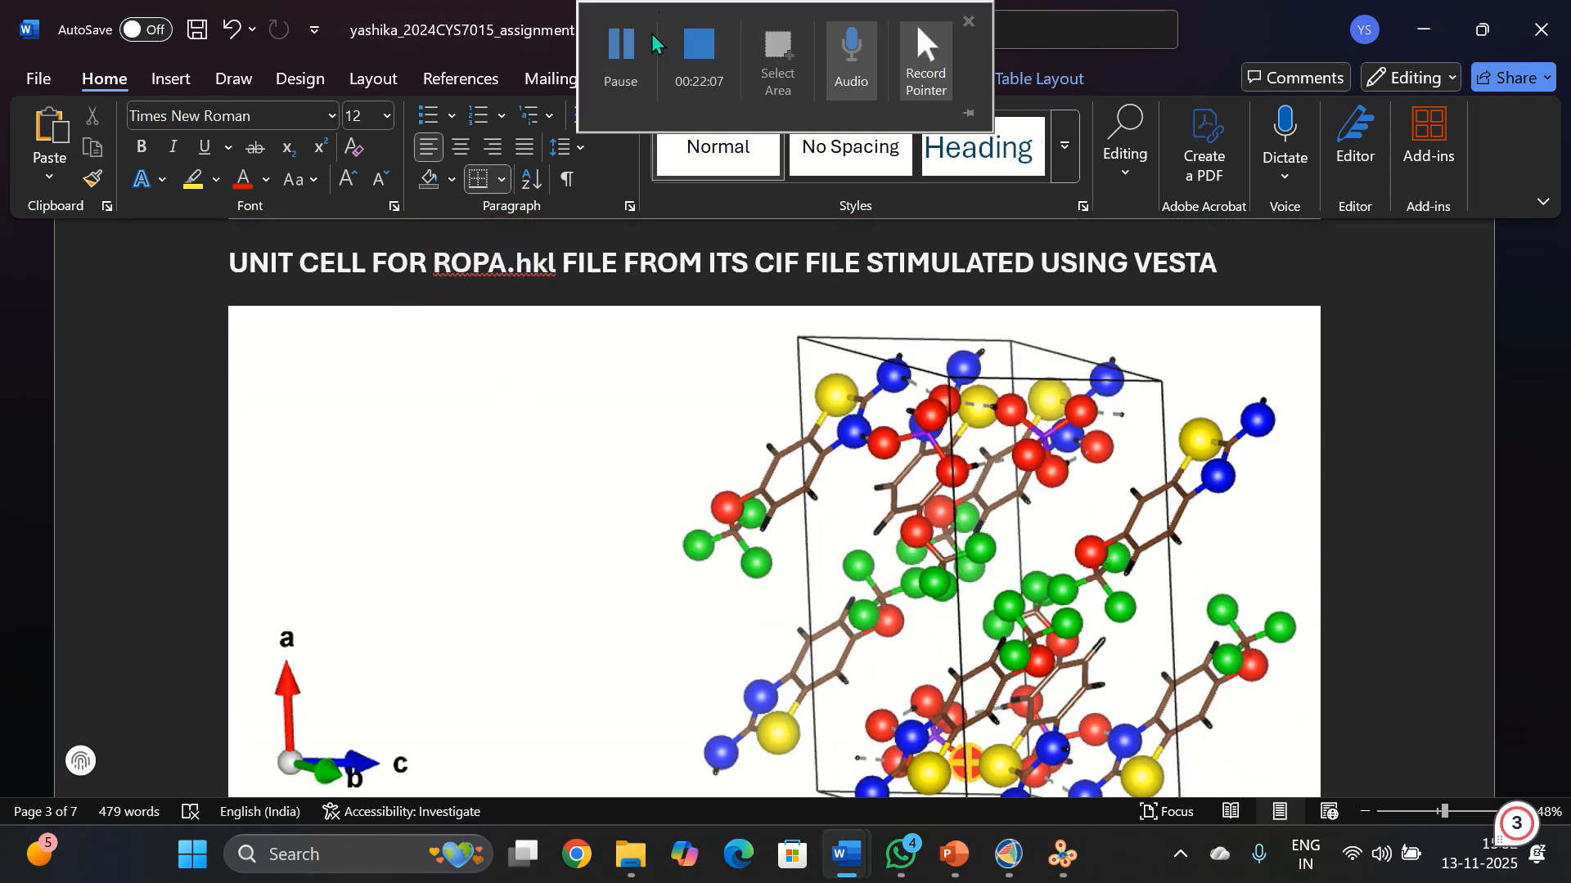
pyautogui.click(628, 55)
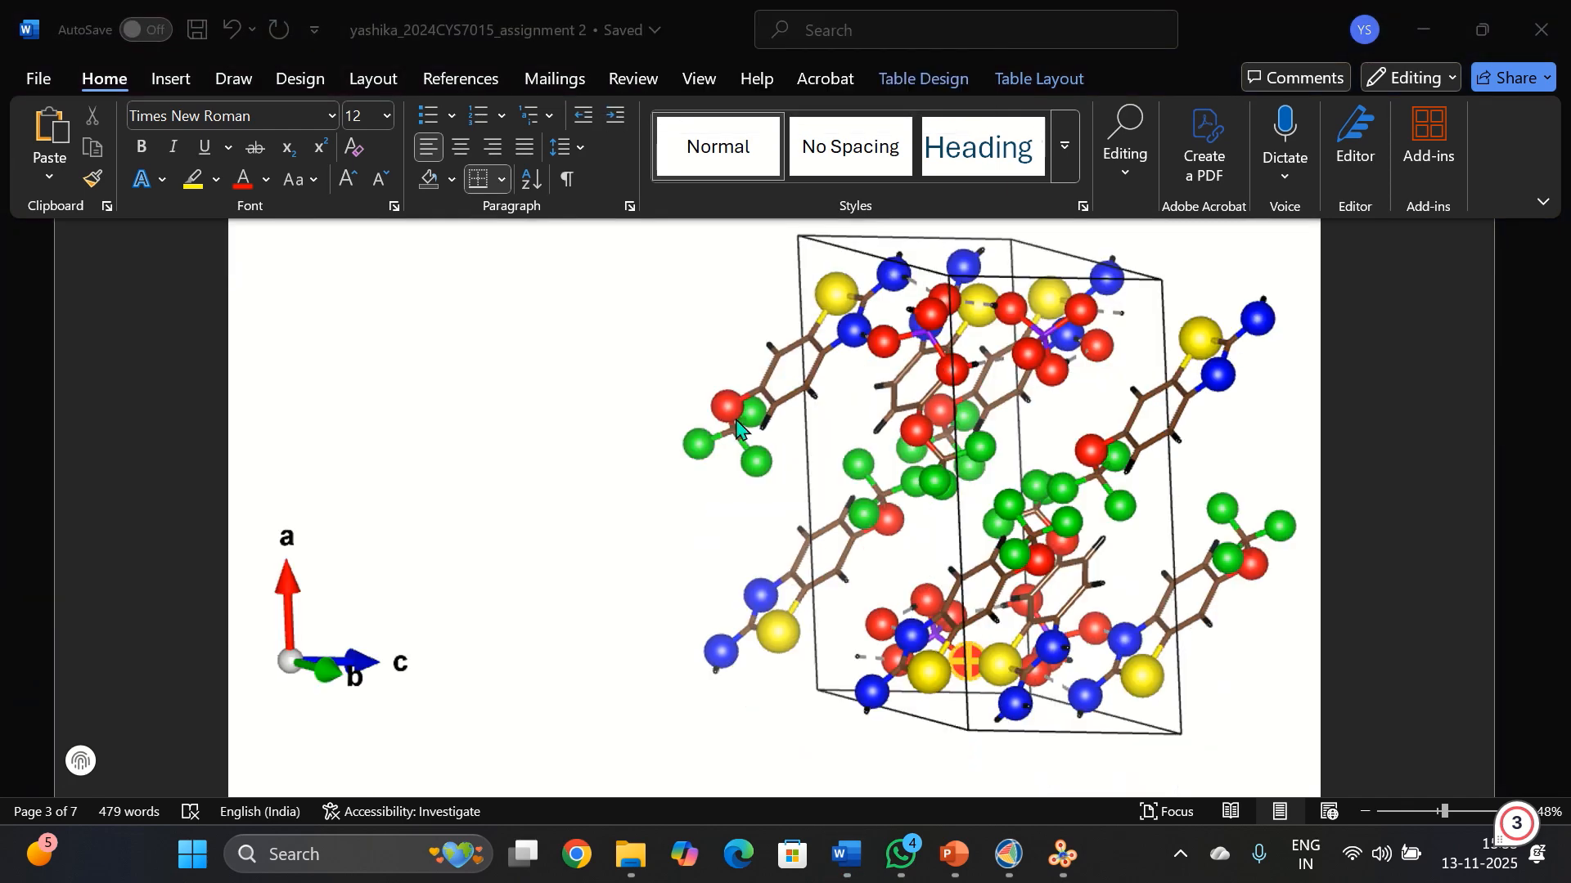
pyautogui.scroll(3, 728, 432)
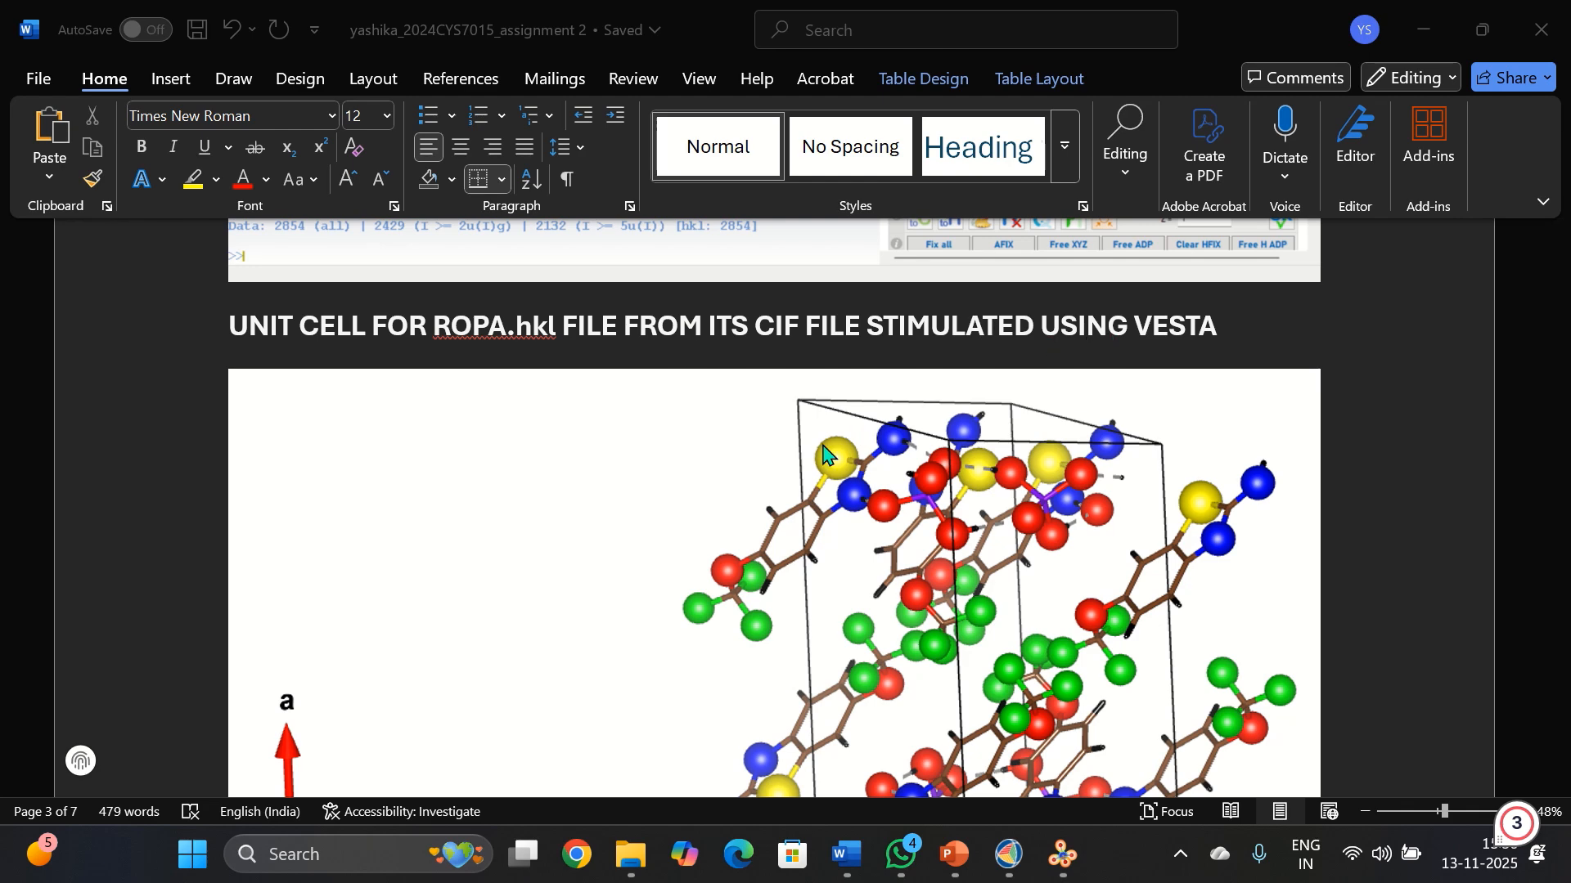
pyautogui.scroll(-2, 824, 452)
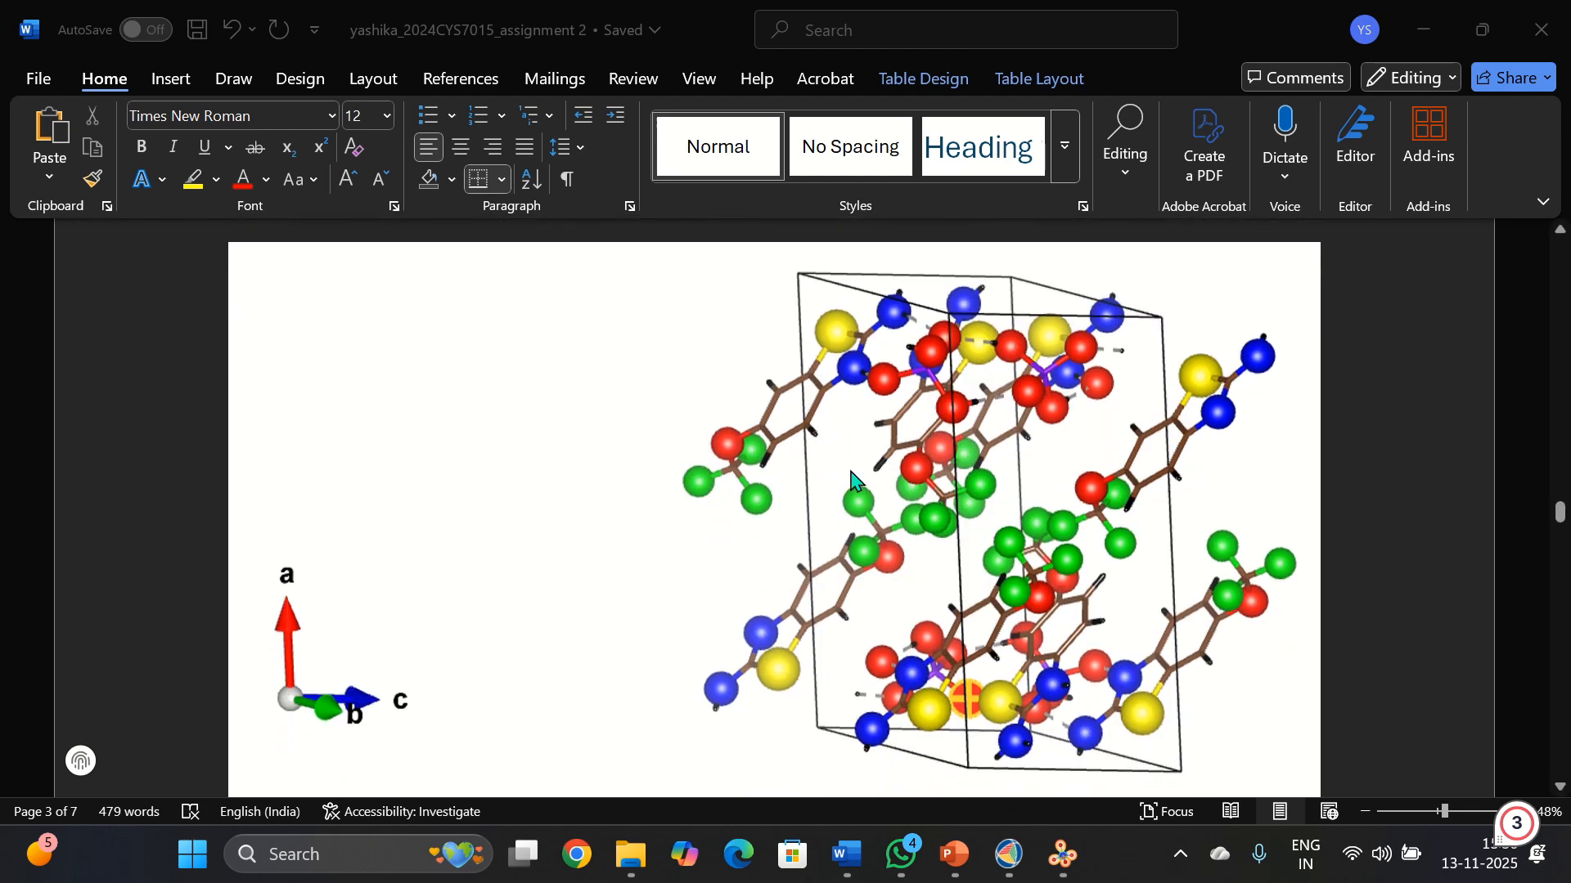
pyautogui.scroll(9, 949, 491)
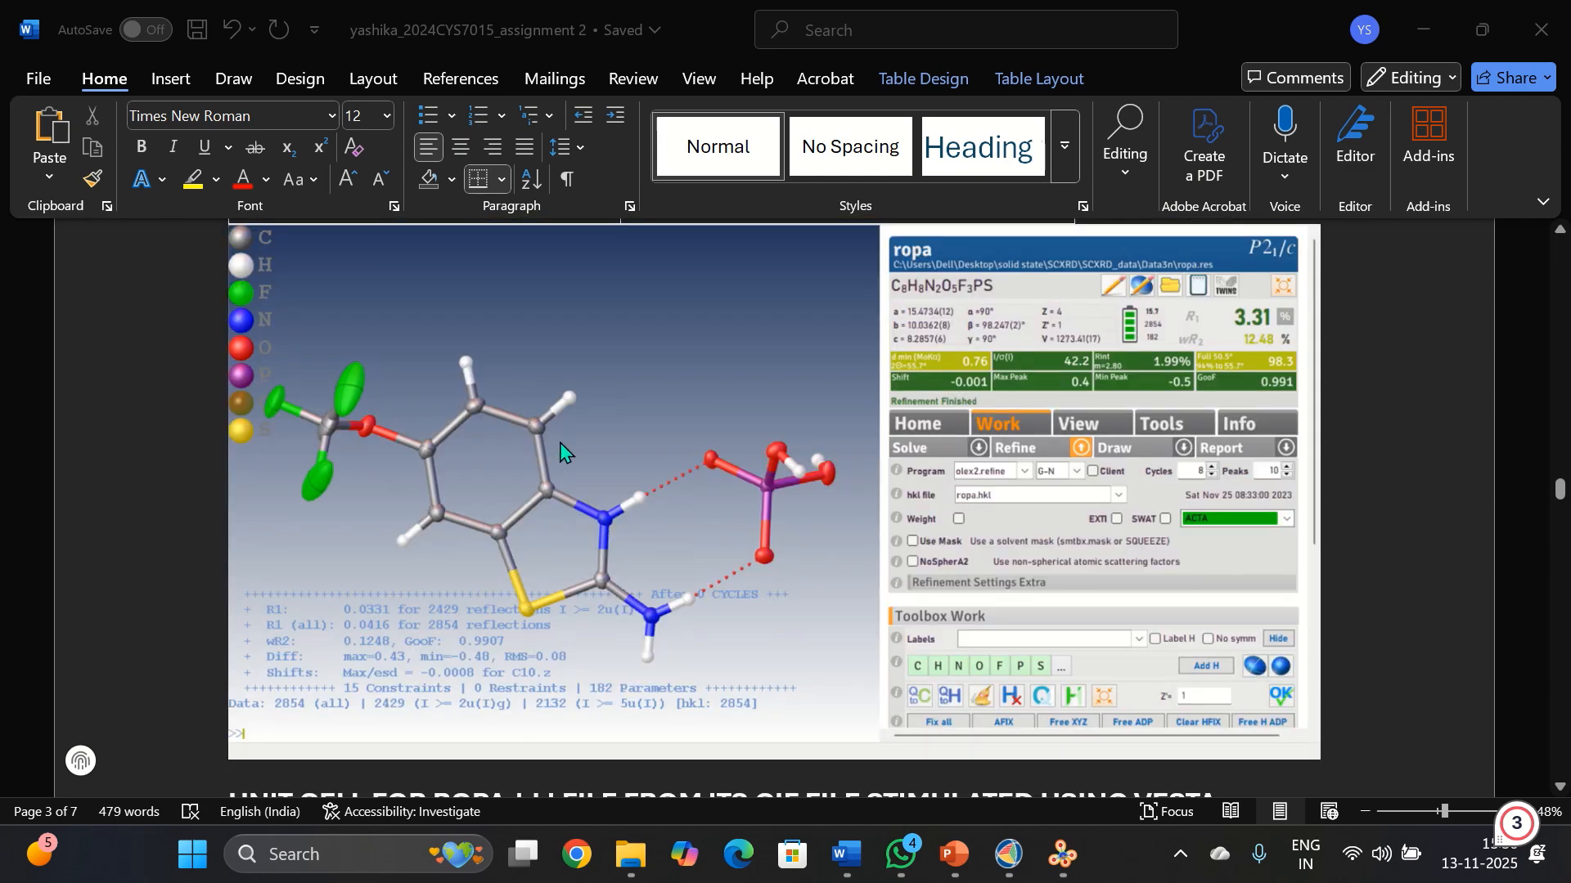
pyautogui.scroll(-10, 560, 450)
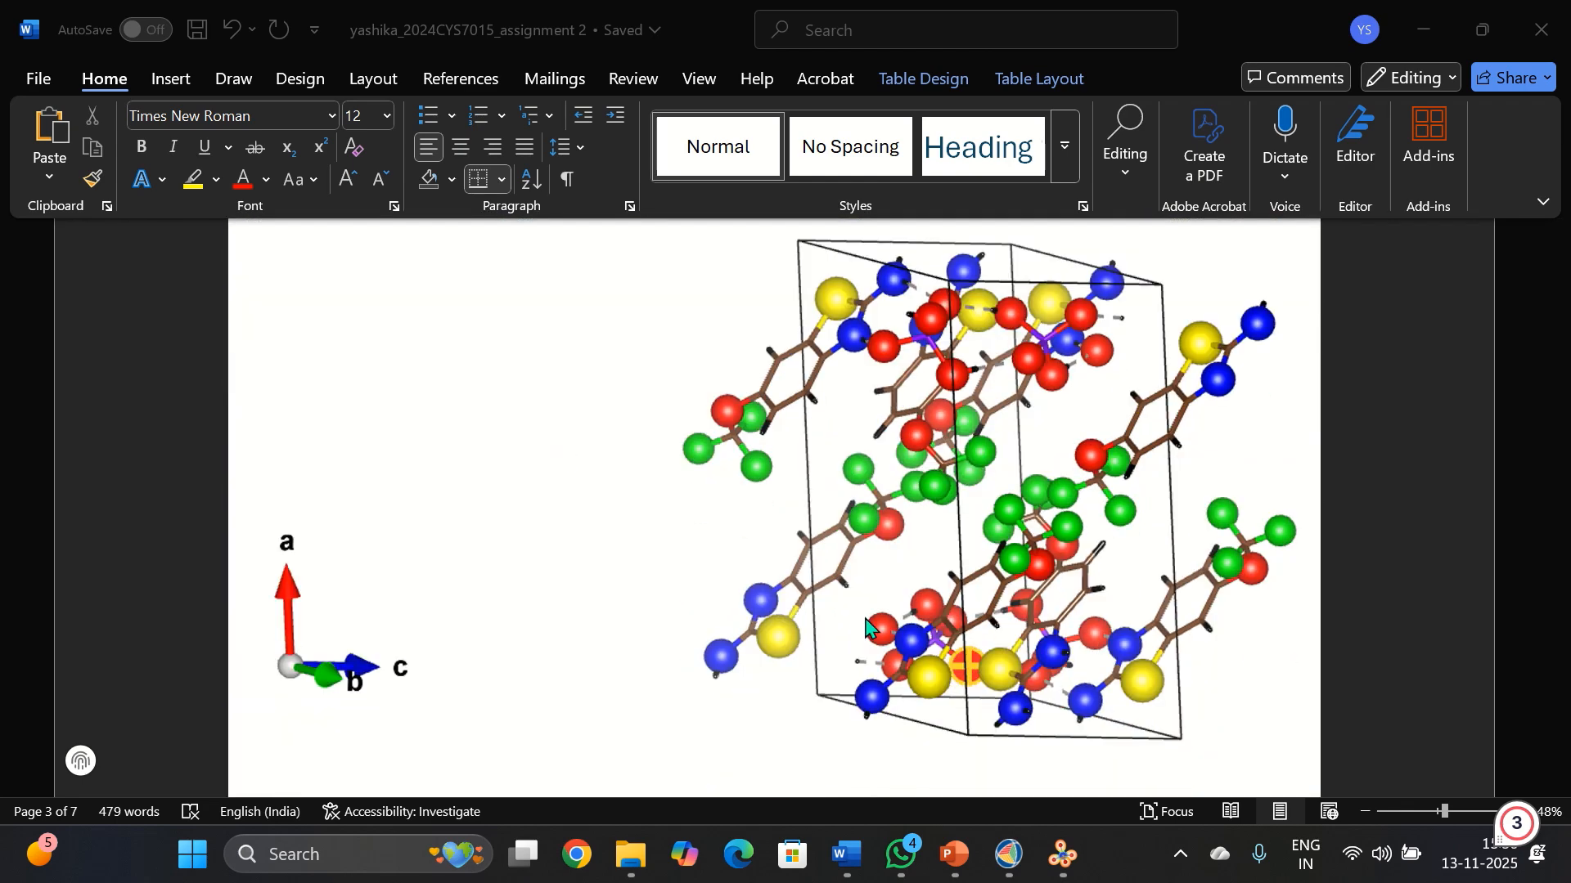
# Examine the simulated PXRD pattern for ROPA.hkl and look back at its unit cell figure and Olex2 refinement screenshot
pyautogui.scroll(3, 800, 686)
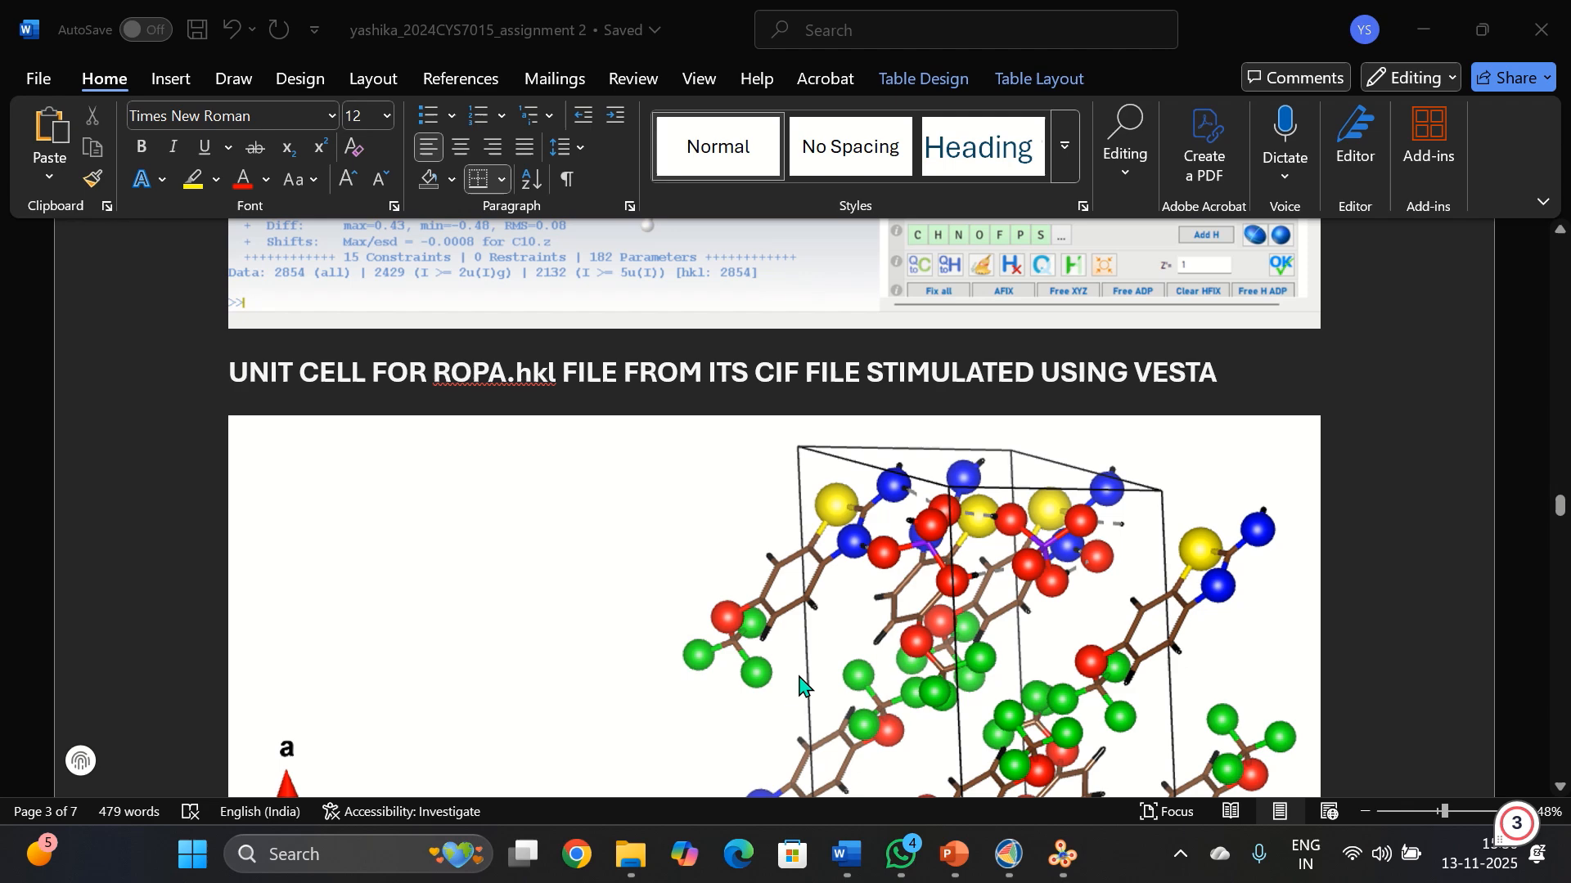
pyautogui.scroll(-14, 800, 681)
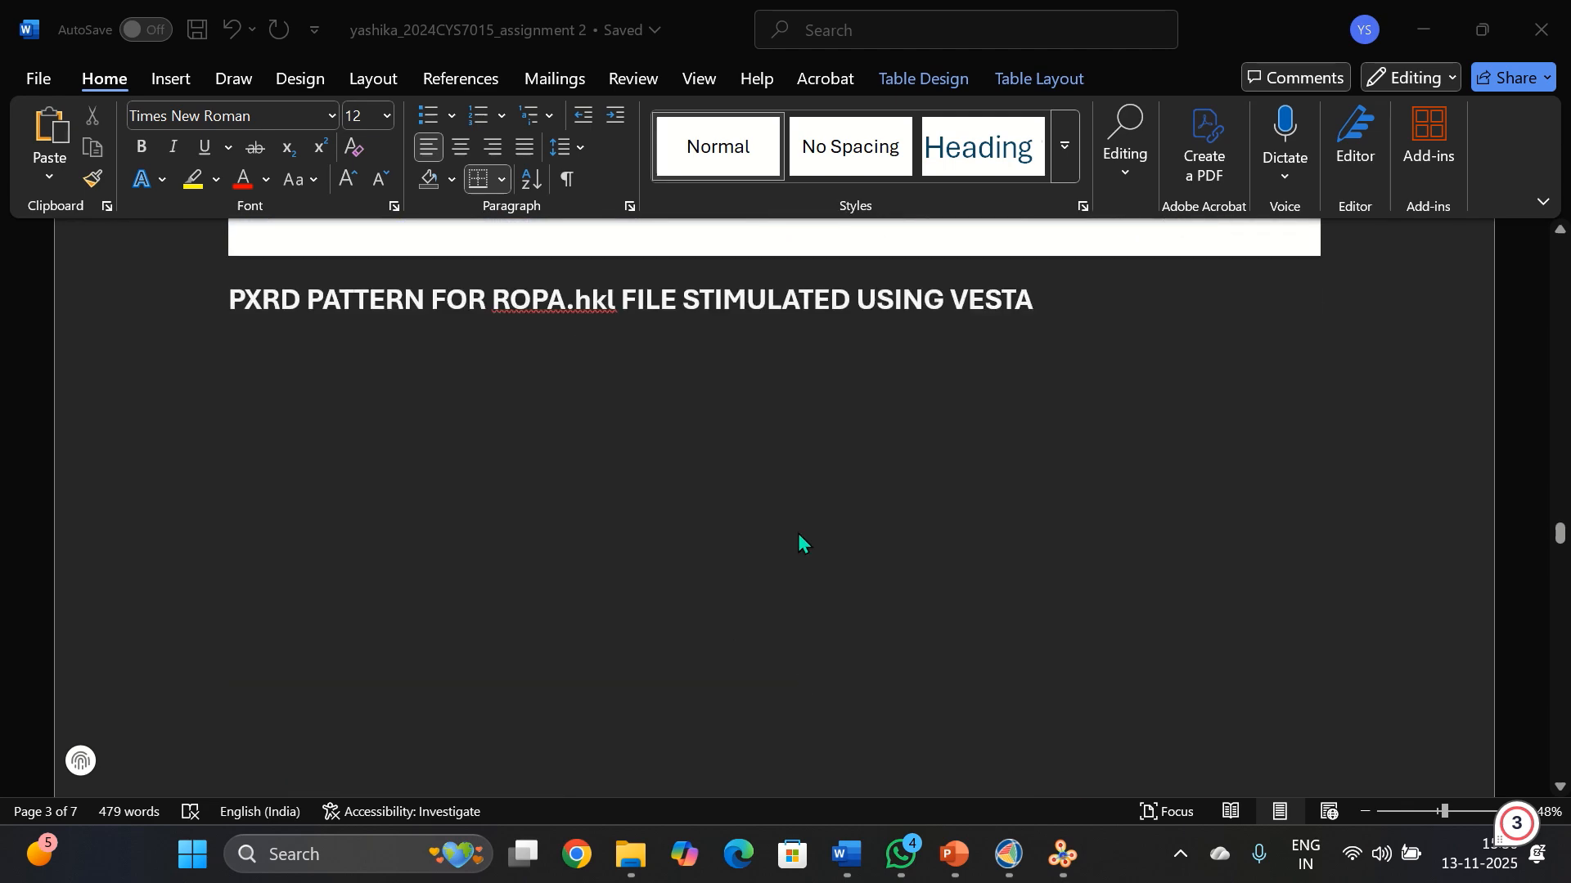
pyautogui.scroll(-12, 797, 534)
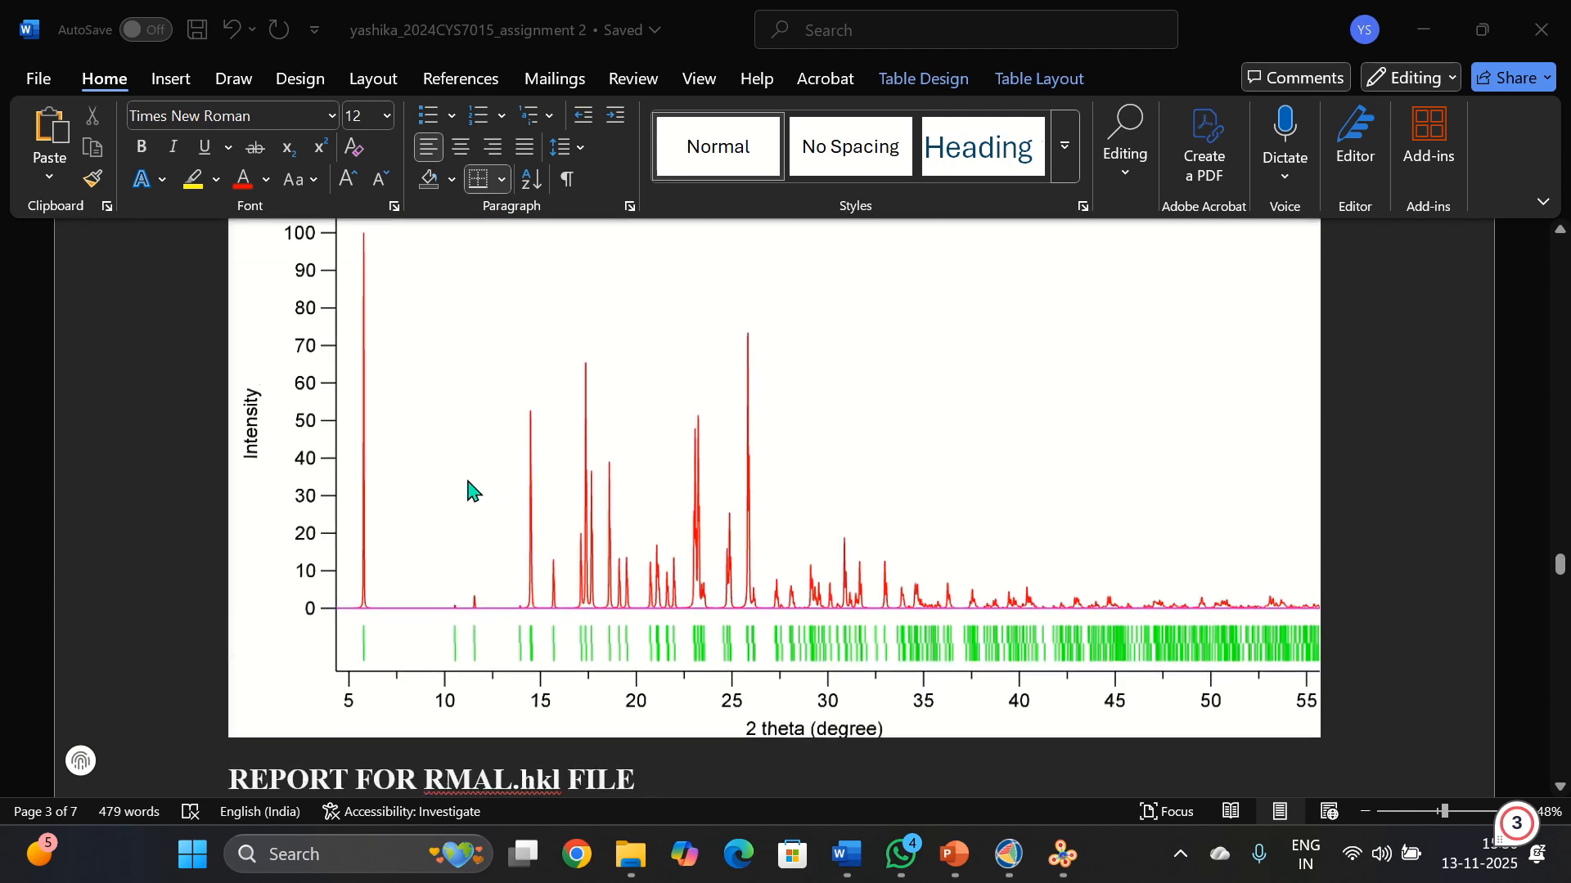
pyautogui.scroll(2, 461, 563)
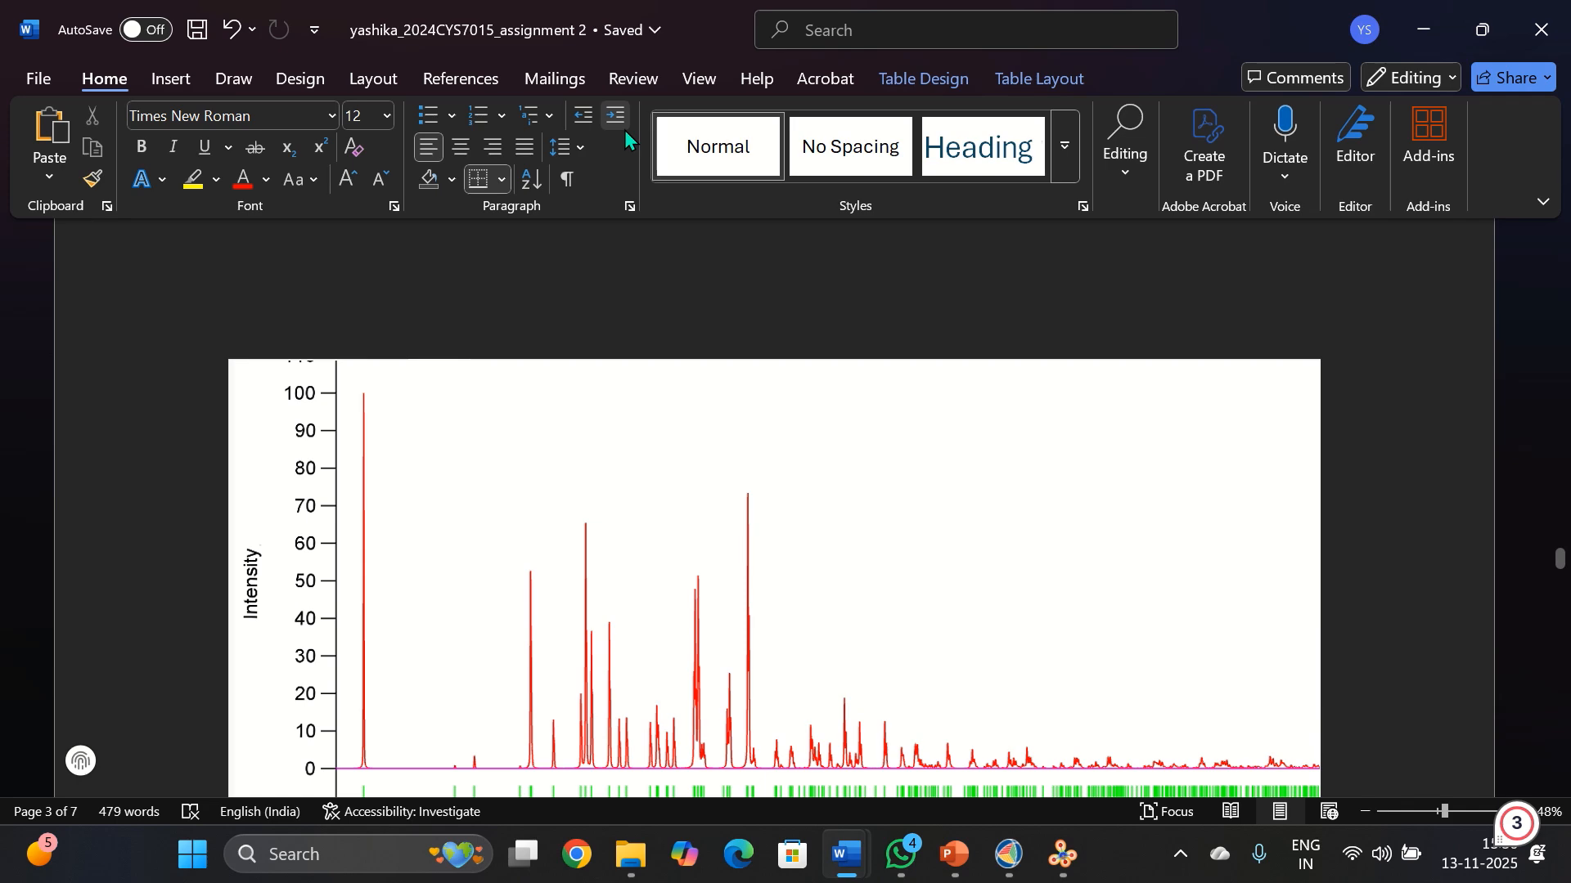
pyautogui.scroll(9, 635, 442)
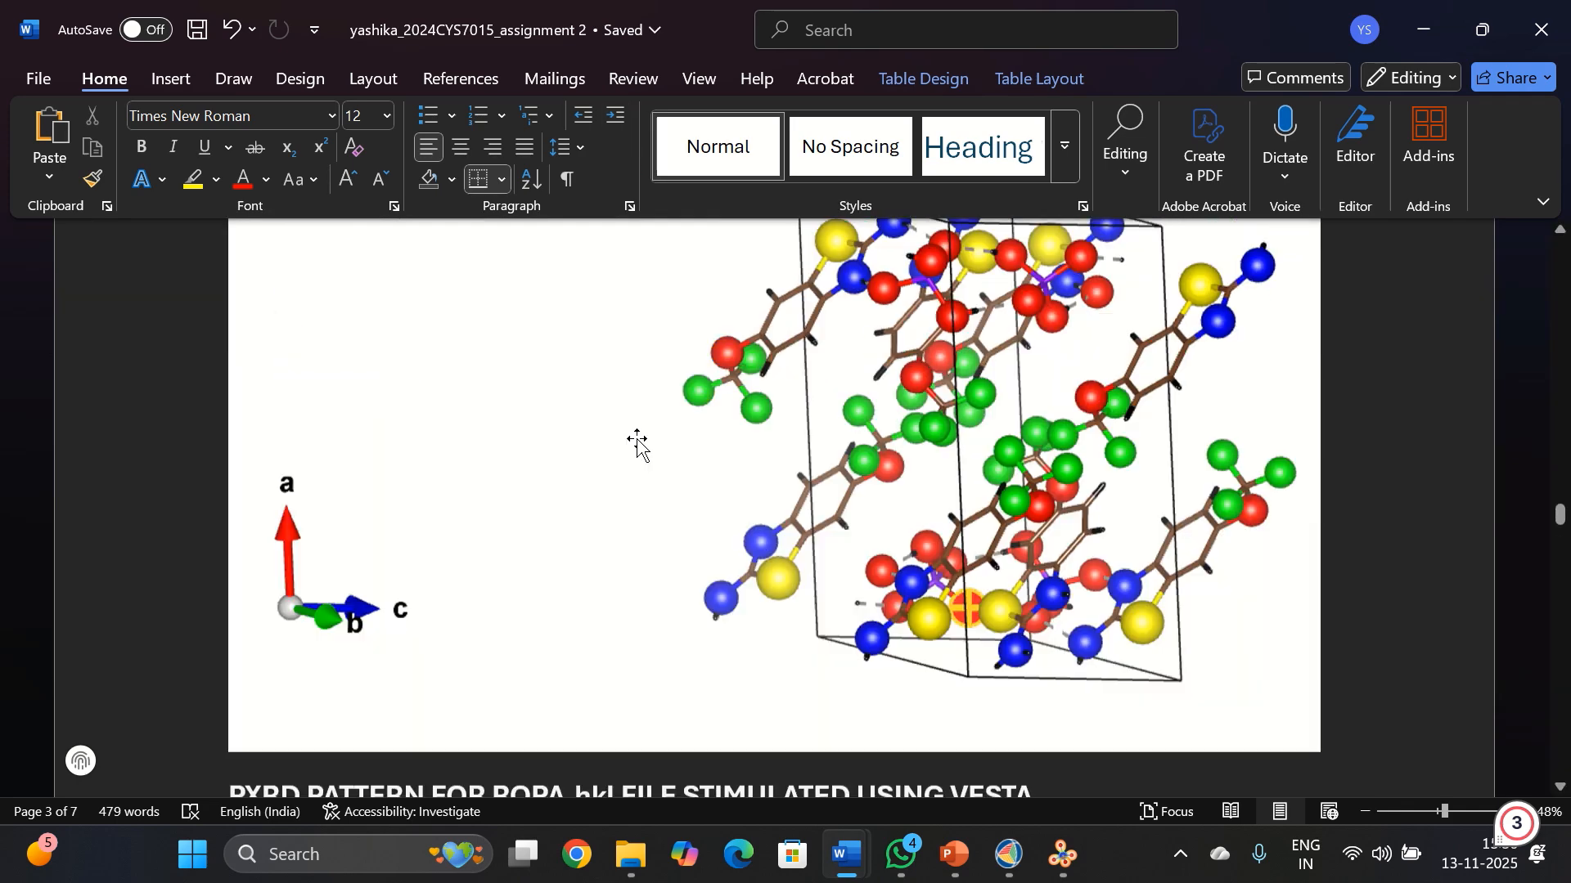
pyautogui.scroll(8, 800, 462)
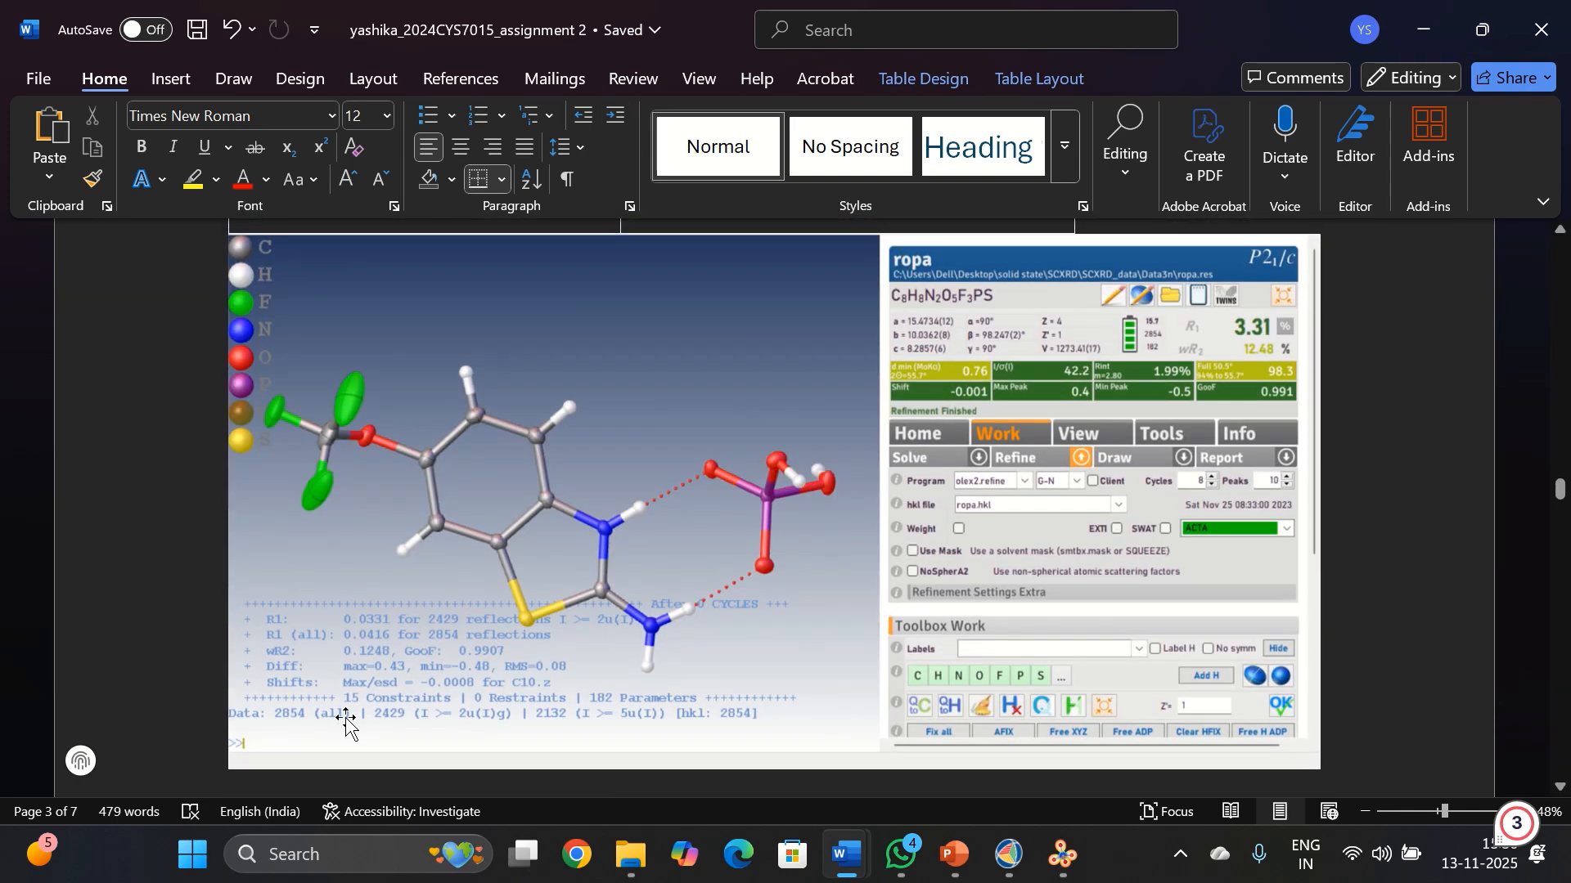
pyautogui.scroll(-15, 812, 550)
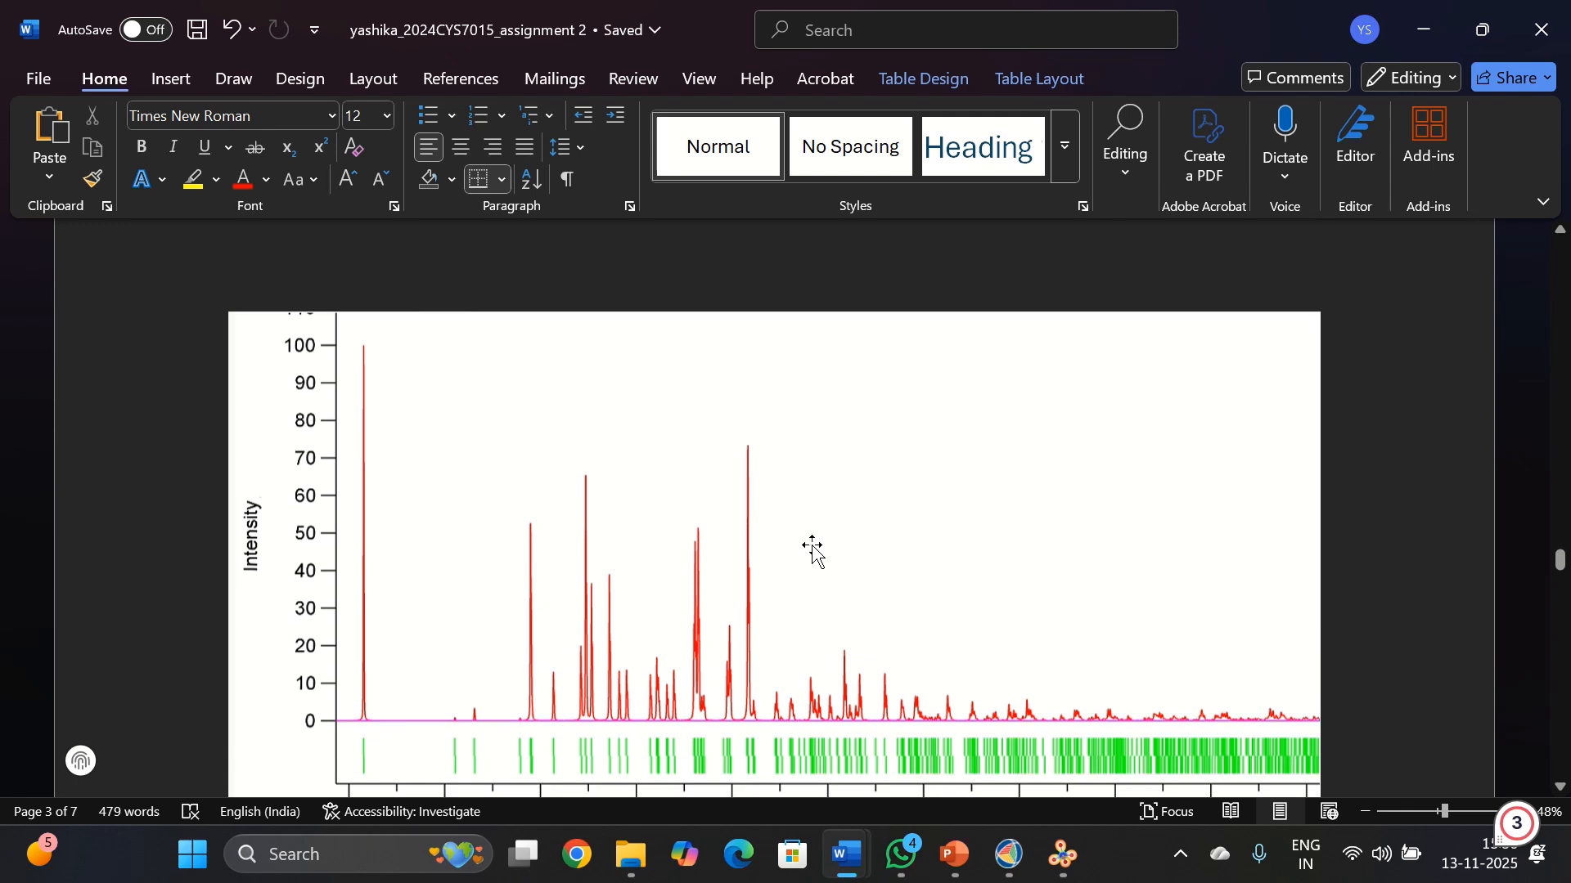
# Go to the RMAL.hkl report section and review its crystal data and structure refinement table through the final R indexes
pyautogui.scroll(-2, 812, 550)
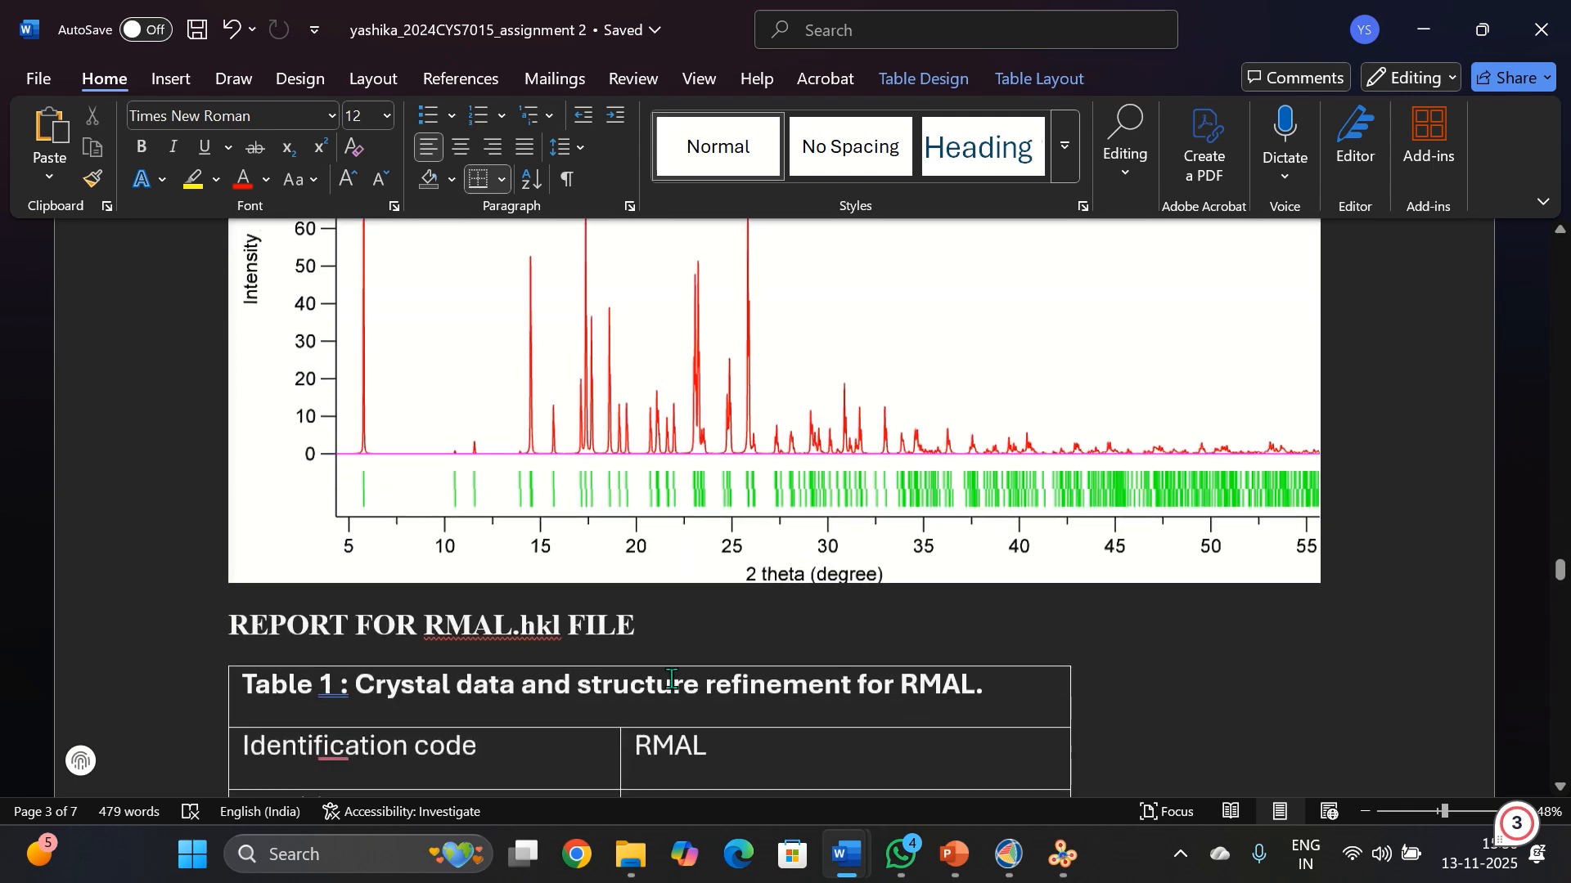
pyautogui.scroll(-2, 671, 679)
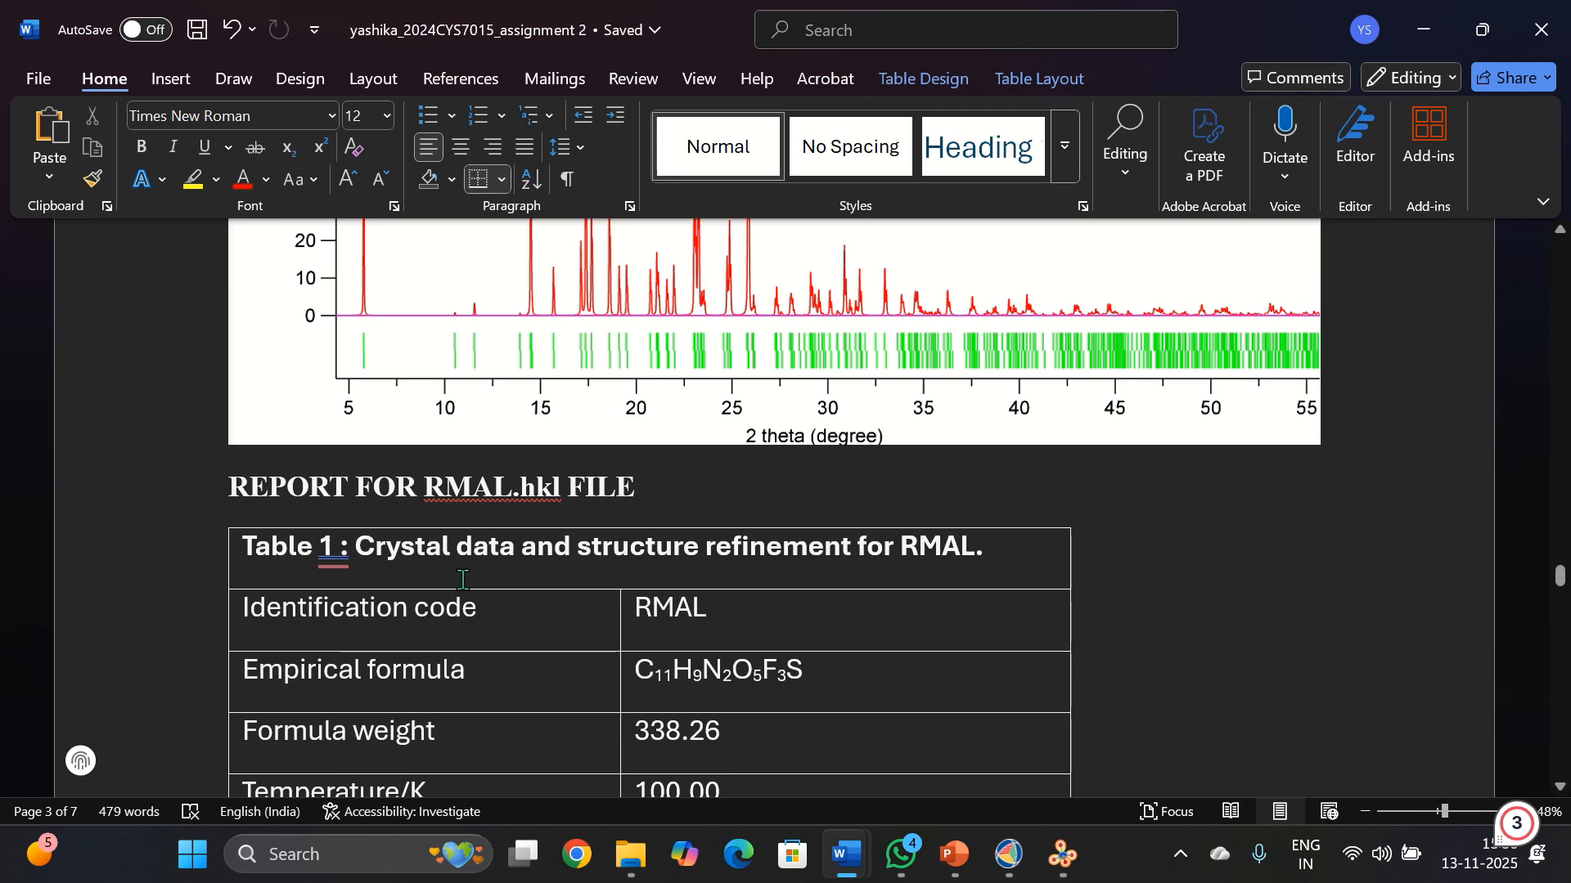
pyautogui.scroll(-1, 462, 579)
pyautogui.scroll(-2, 462, 579)
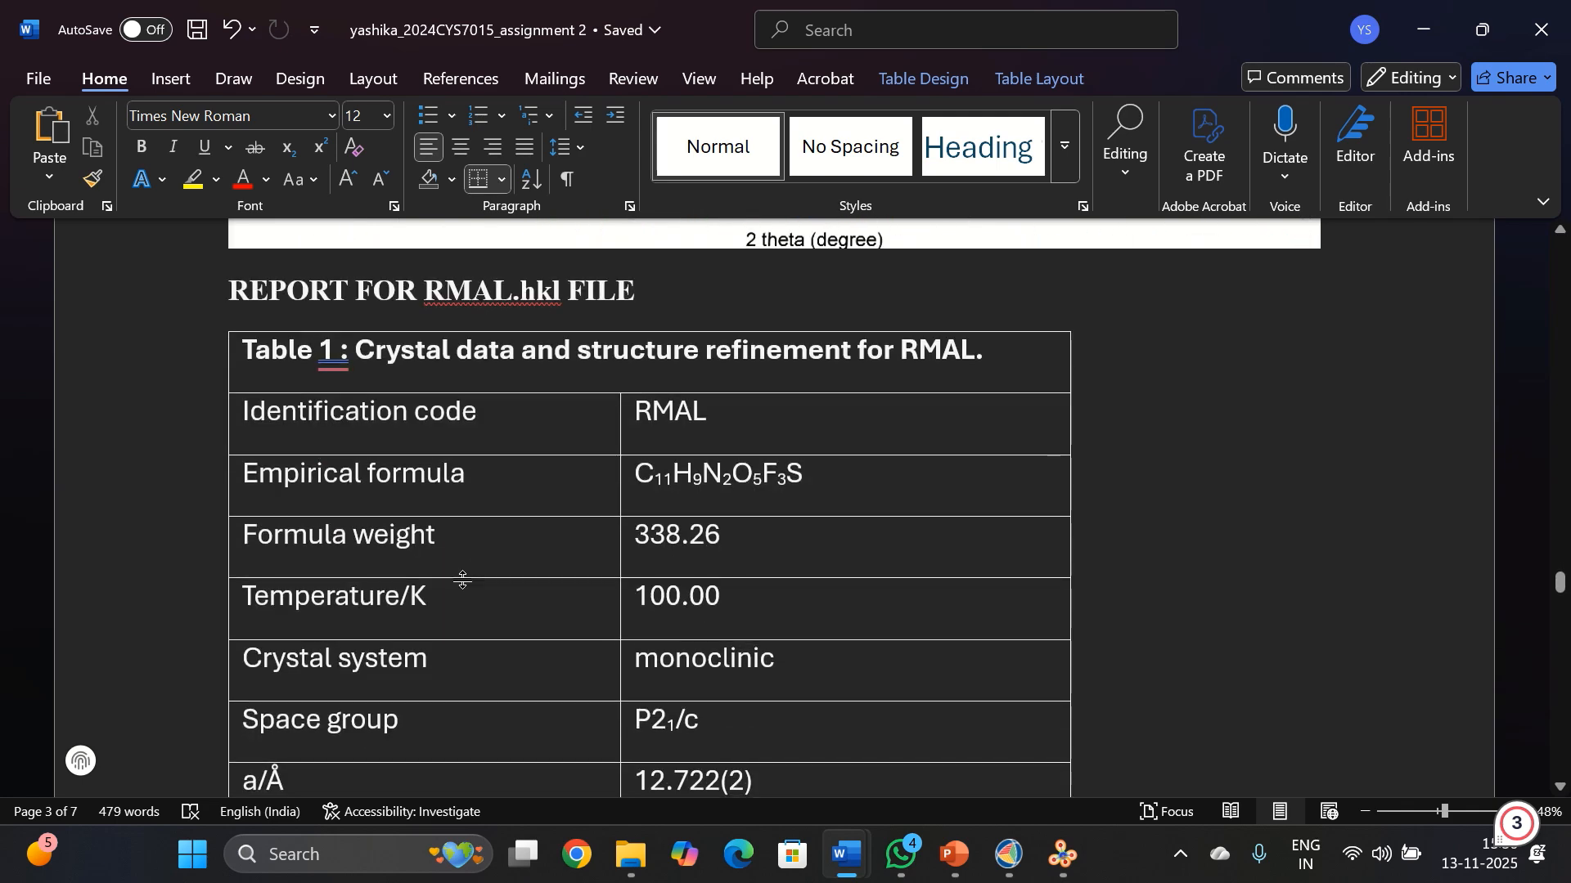
pyautogui.scroll(-1, 462, 579)
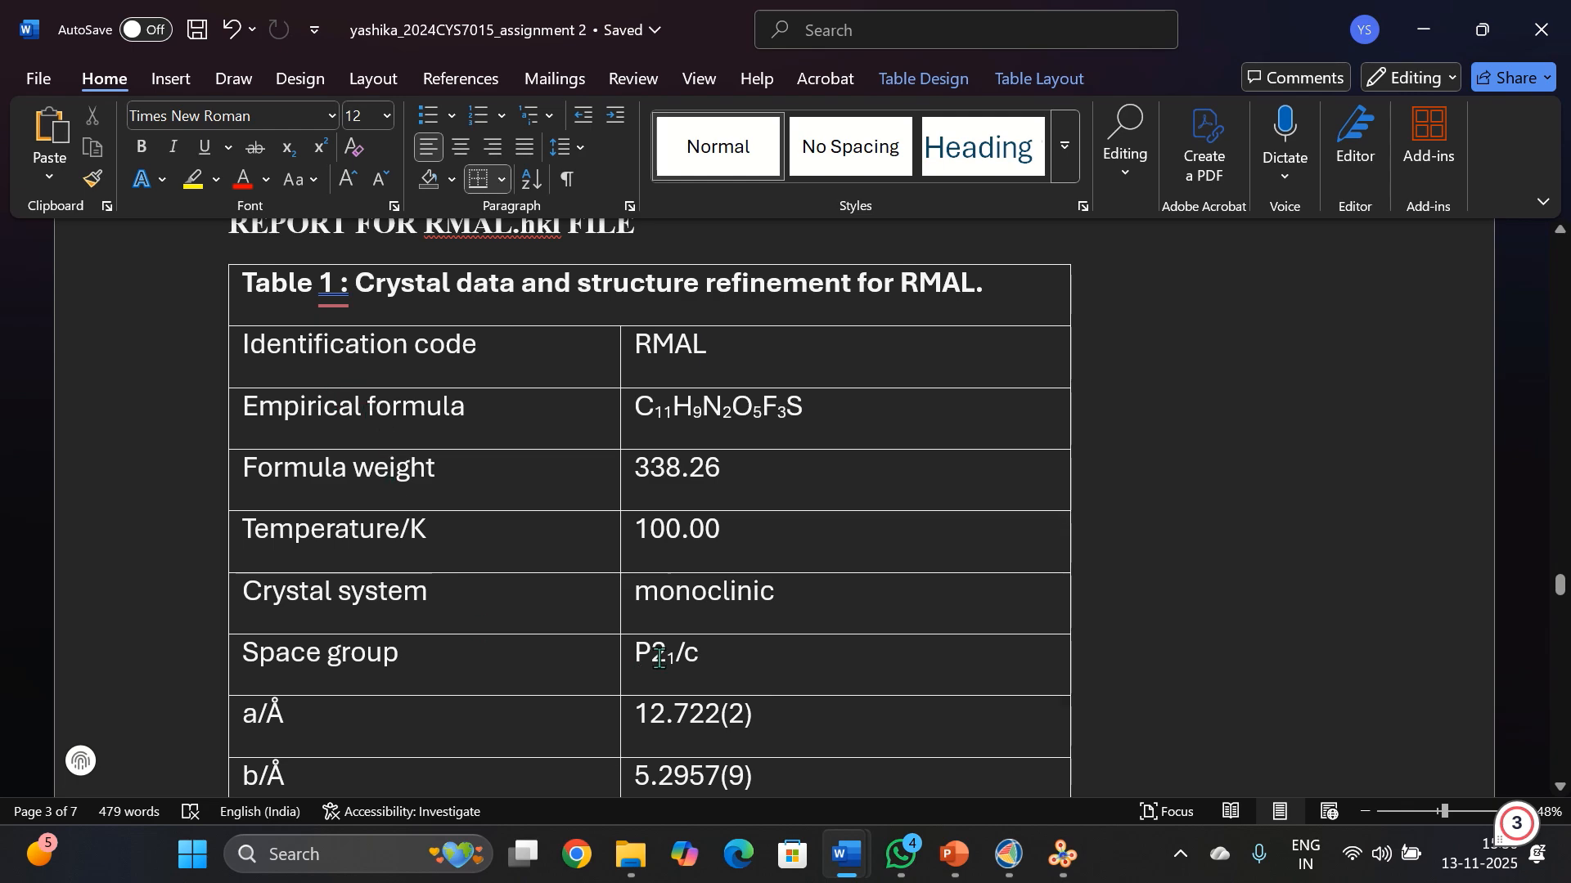
pyautogui.scroll(-15, 774, 477)
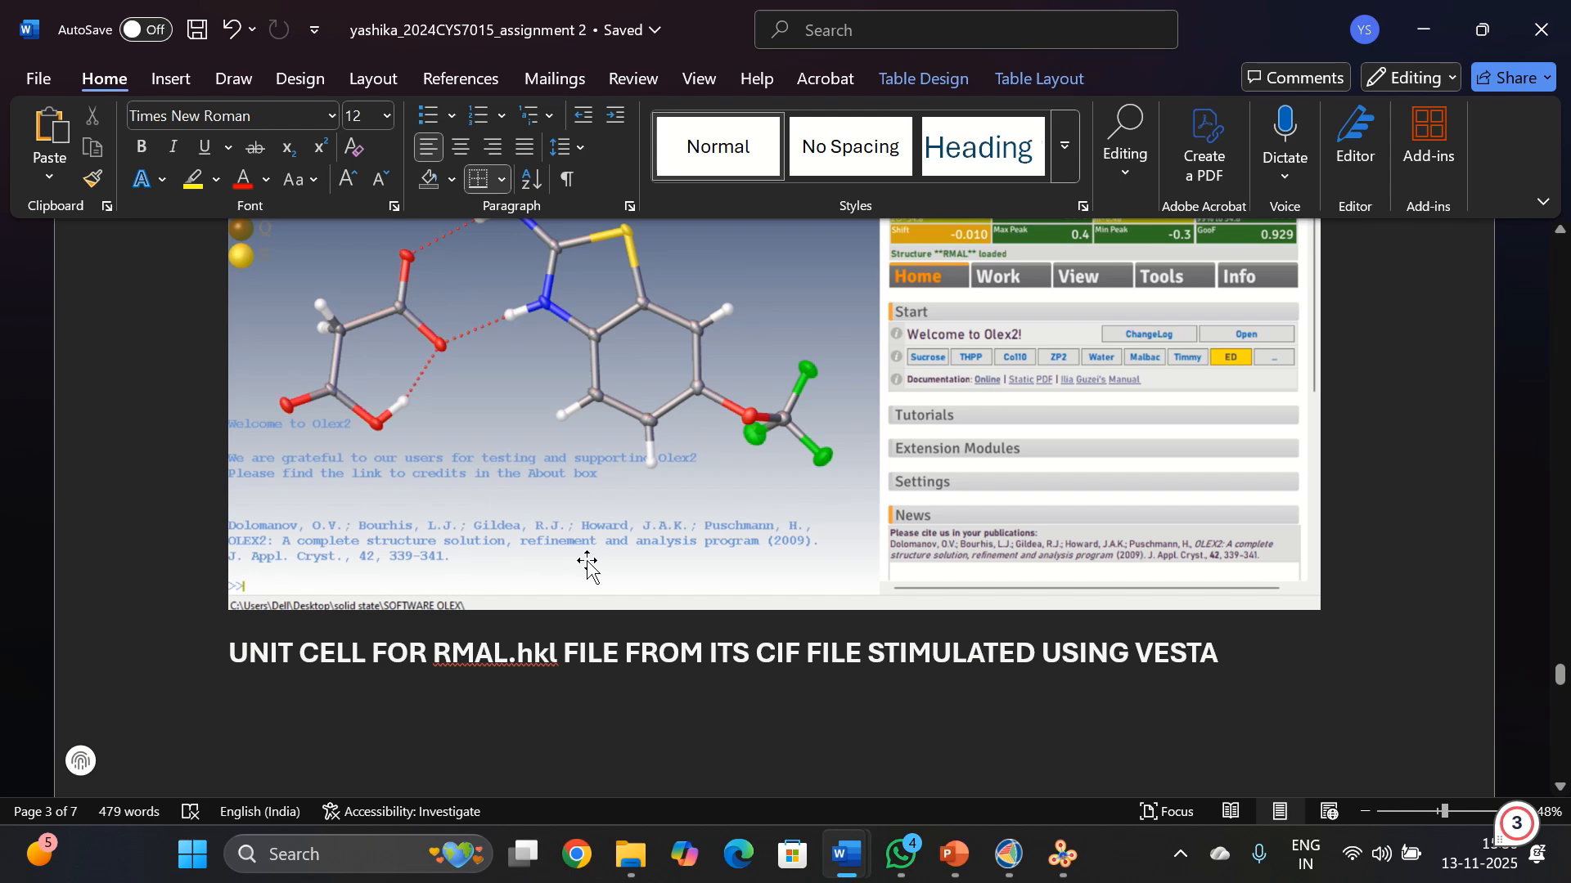
pyautogui.scroll(12, 611, 461)
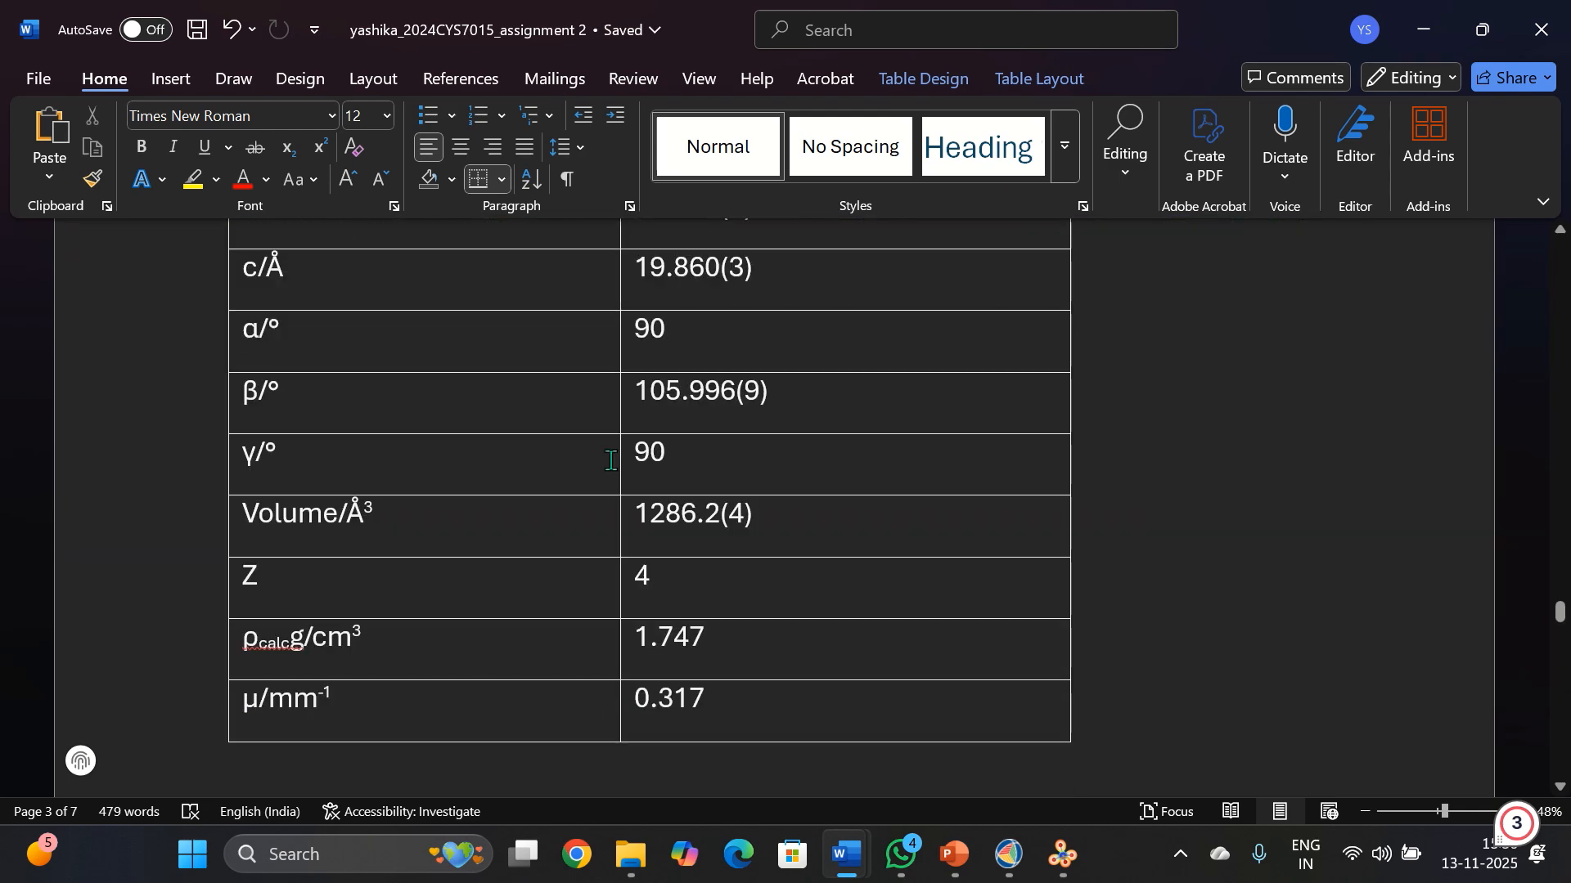
pyautogui.scroll(5, 611, 461)
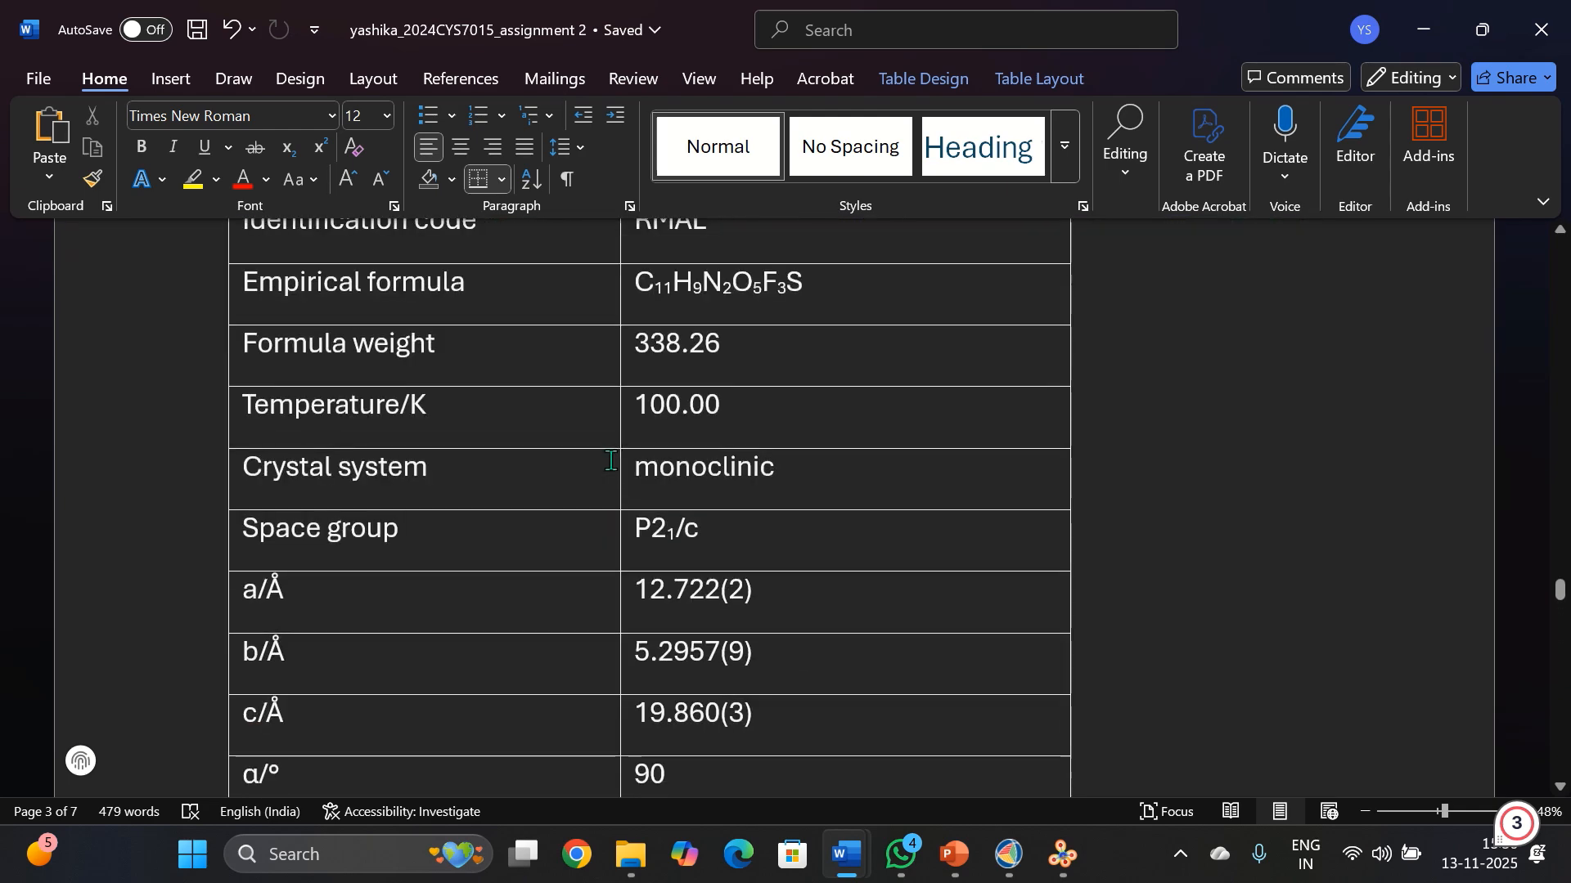
pyautogui.scroll(-3, 610, 461)
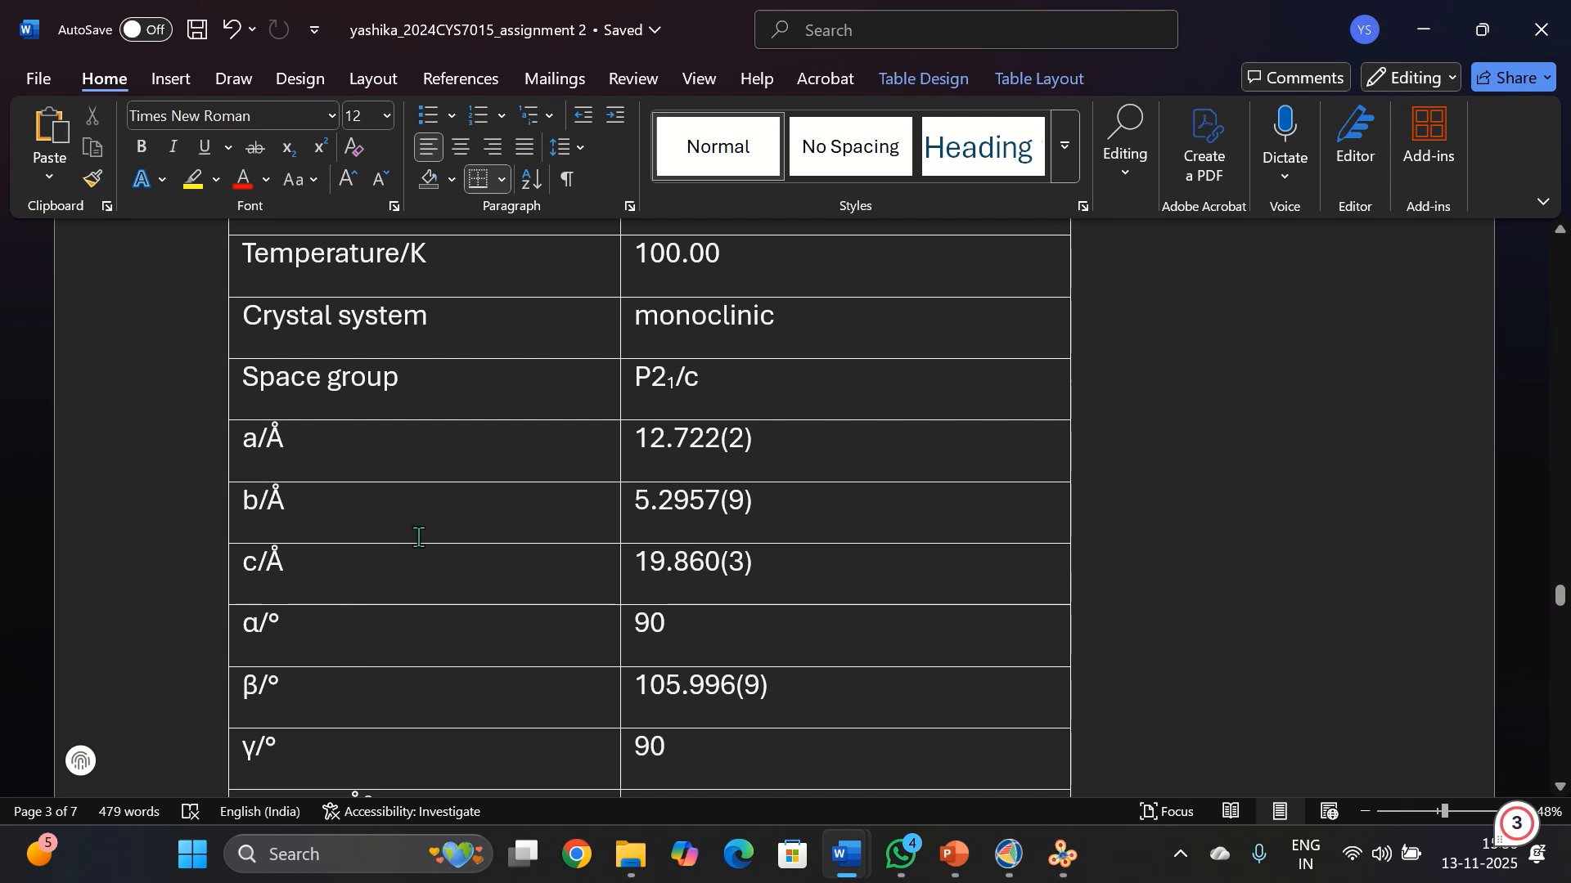
pyautogui.scroll(-10, 426, 694)
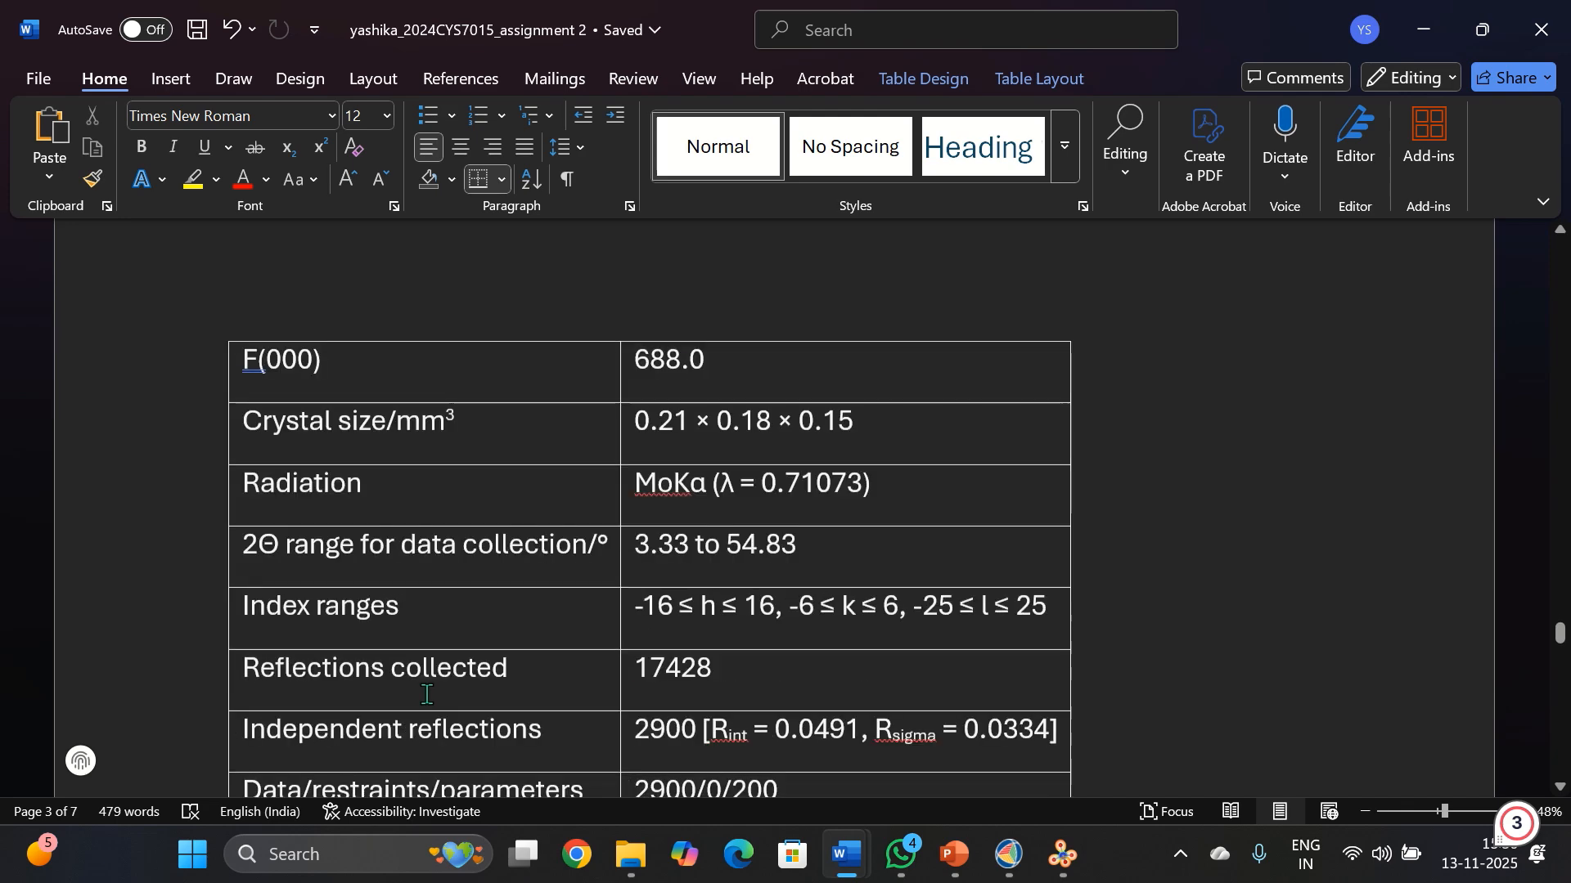
pyautogui.scroll(-11, 426, 694)
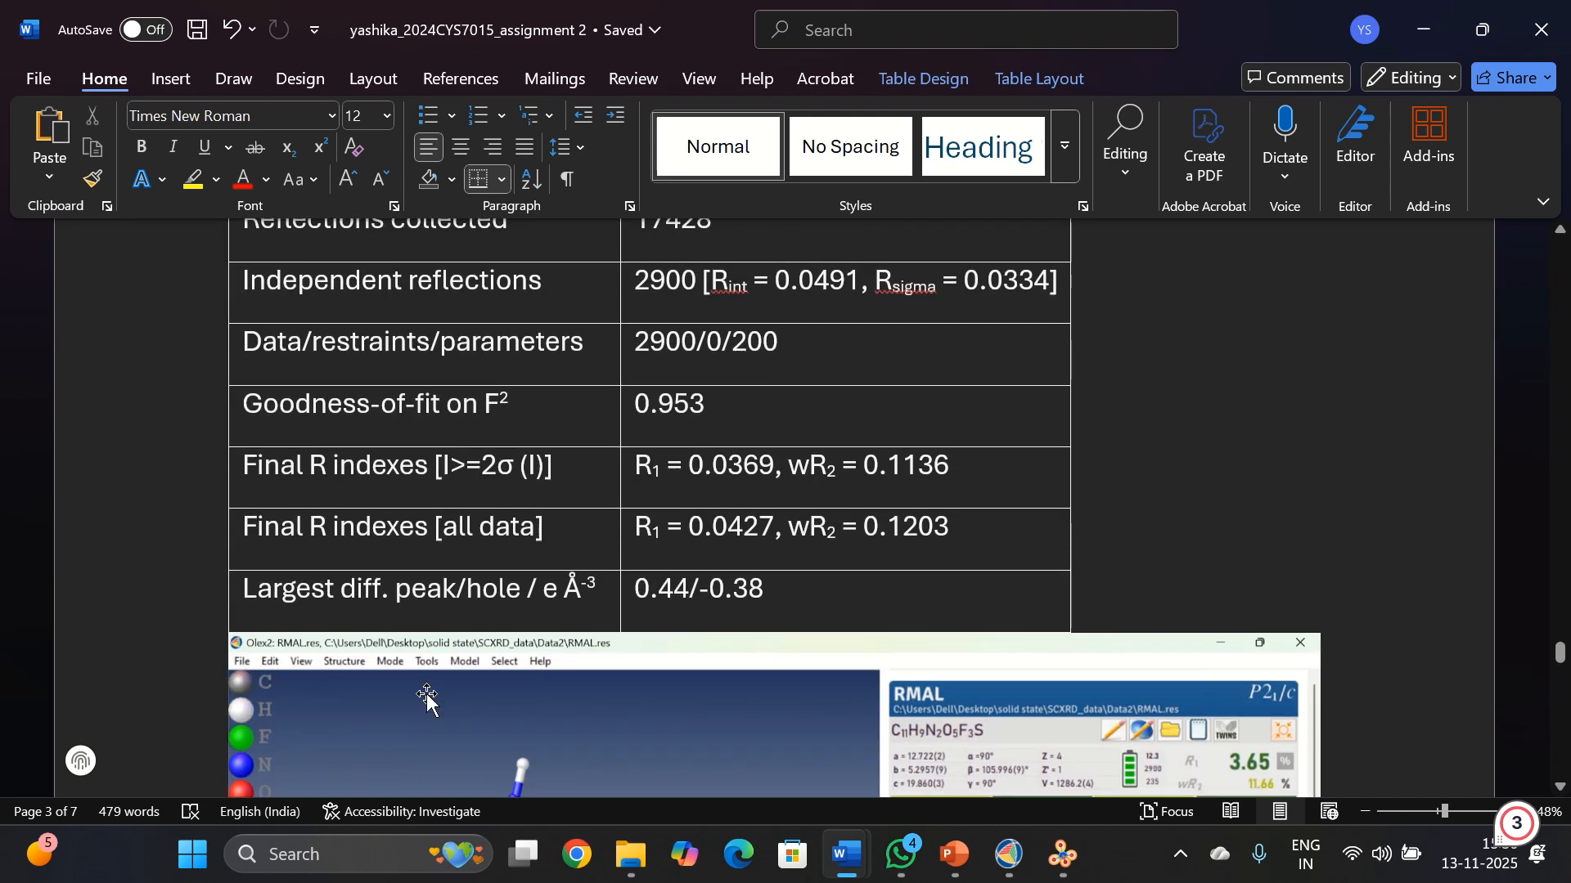
# Examine the Olex2 screenshot of the RMAL structure, including its R1 value and hydrogen-bond contacts
pyautogui.scroll(-6, 427, 695)
pyautogui.scroll(6, 426, 695)
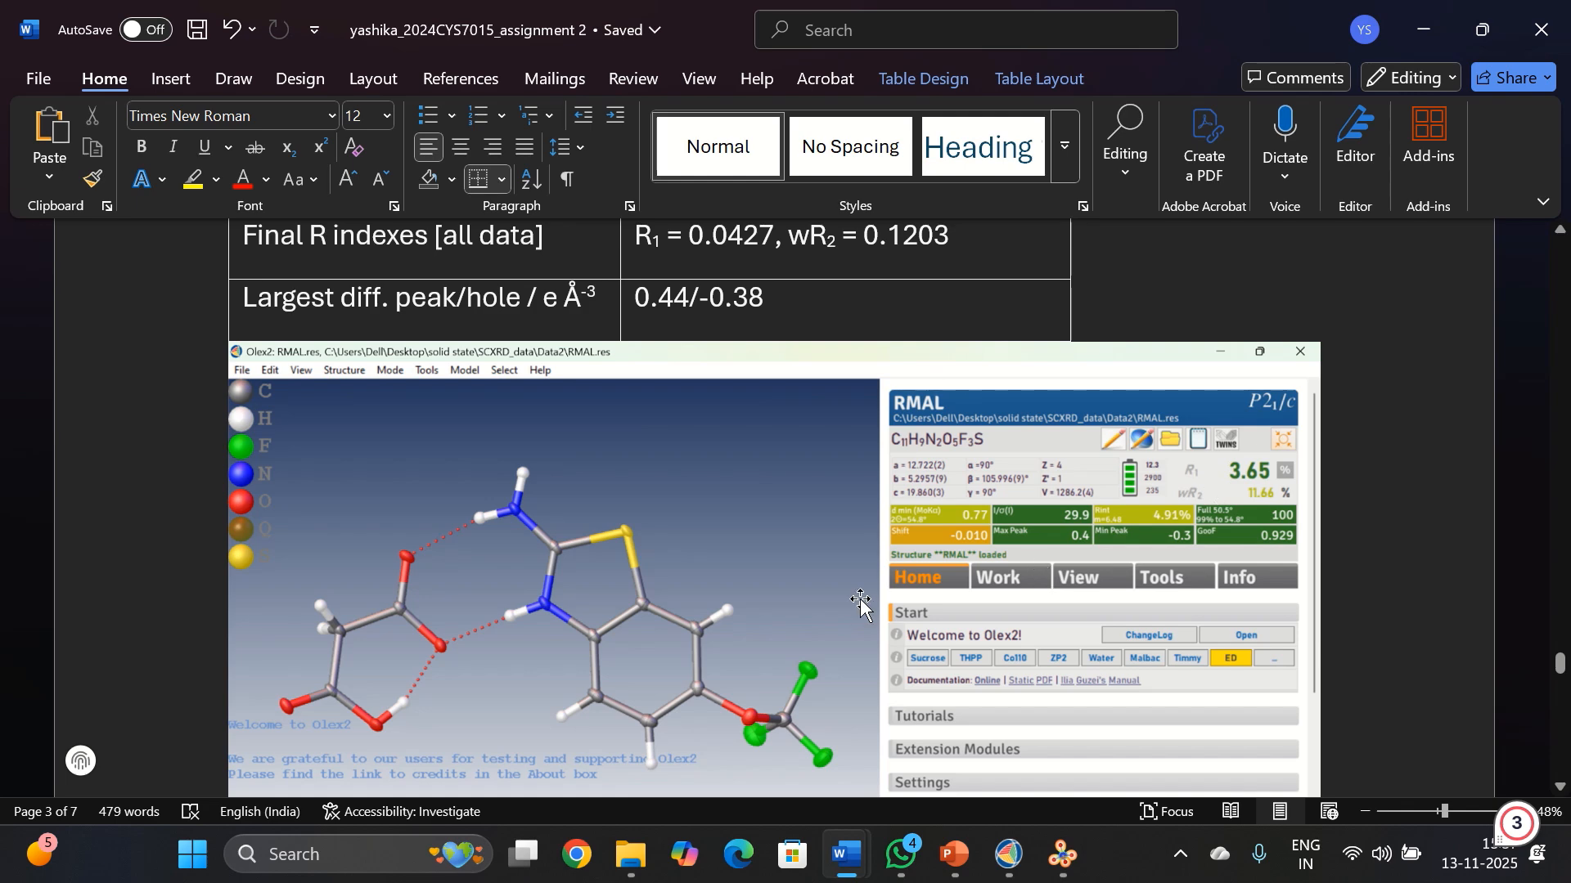
pyautogui.scroll(-1, 849, 604)
pyautogui.scroll(-2, 849, 603)
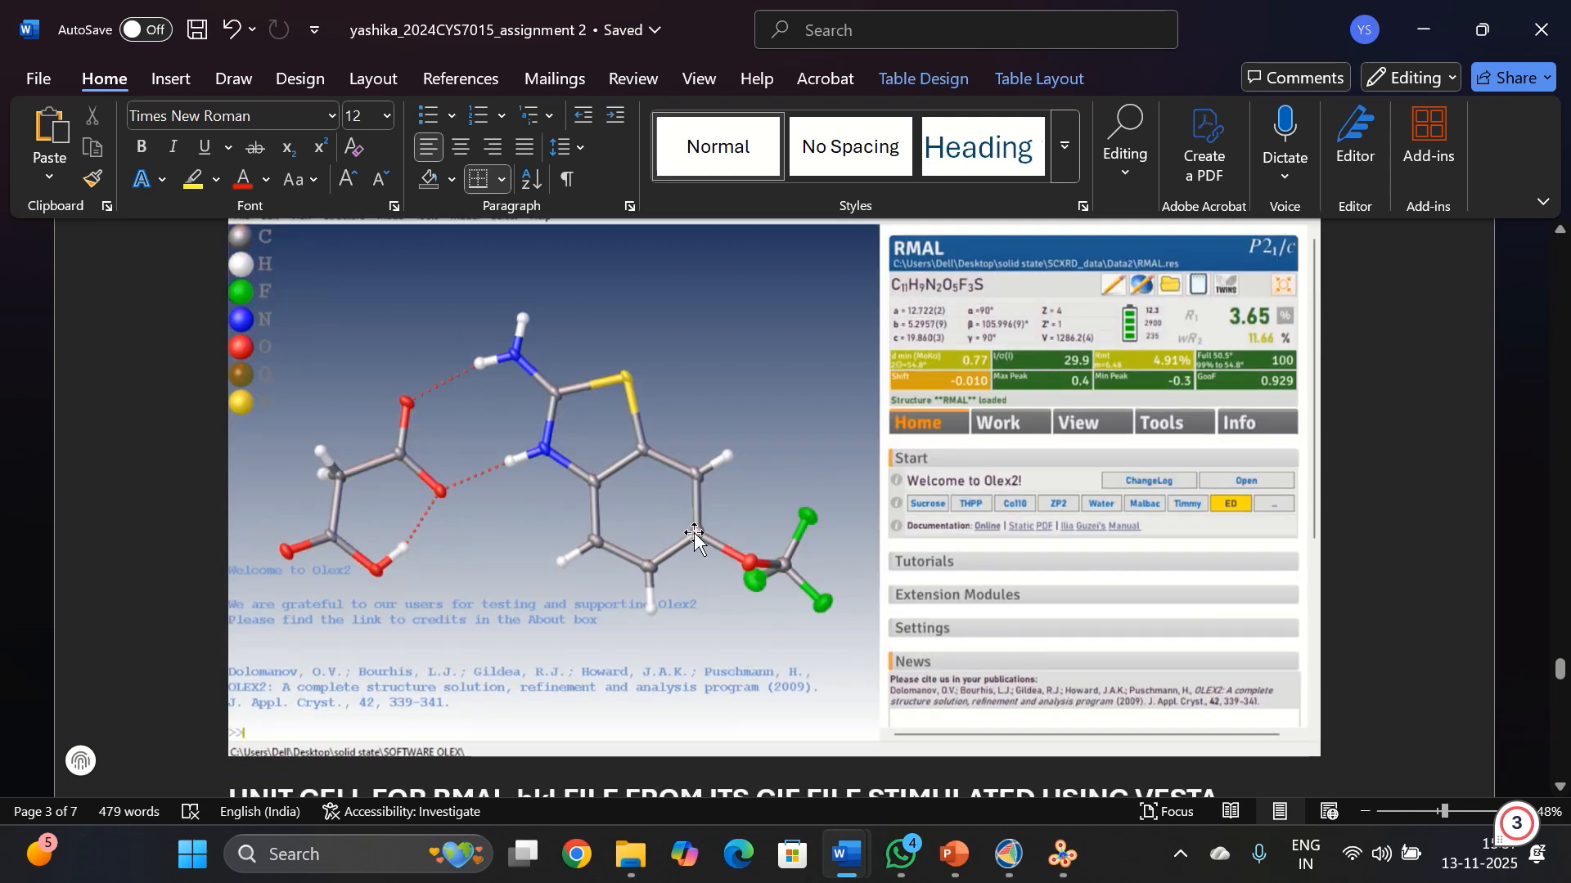
# Examine the VESTA unit cell figure for RMAL.hkl, including its molecular packing and axis orientation
pyautogui.scroll(-15, 695, 533)
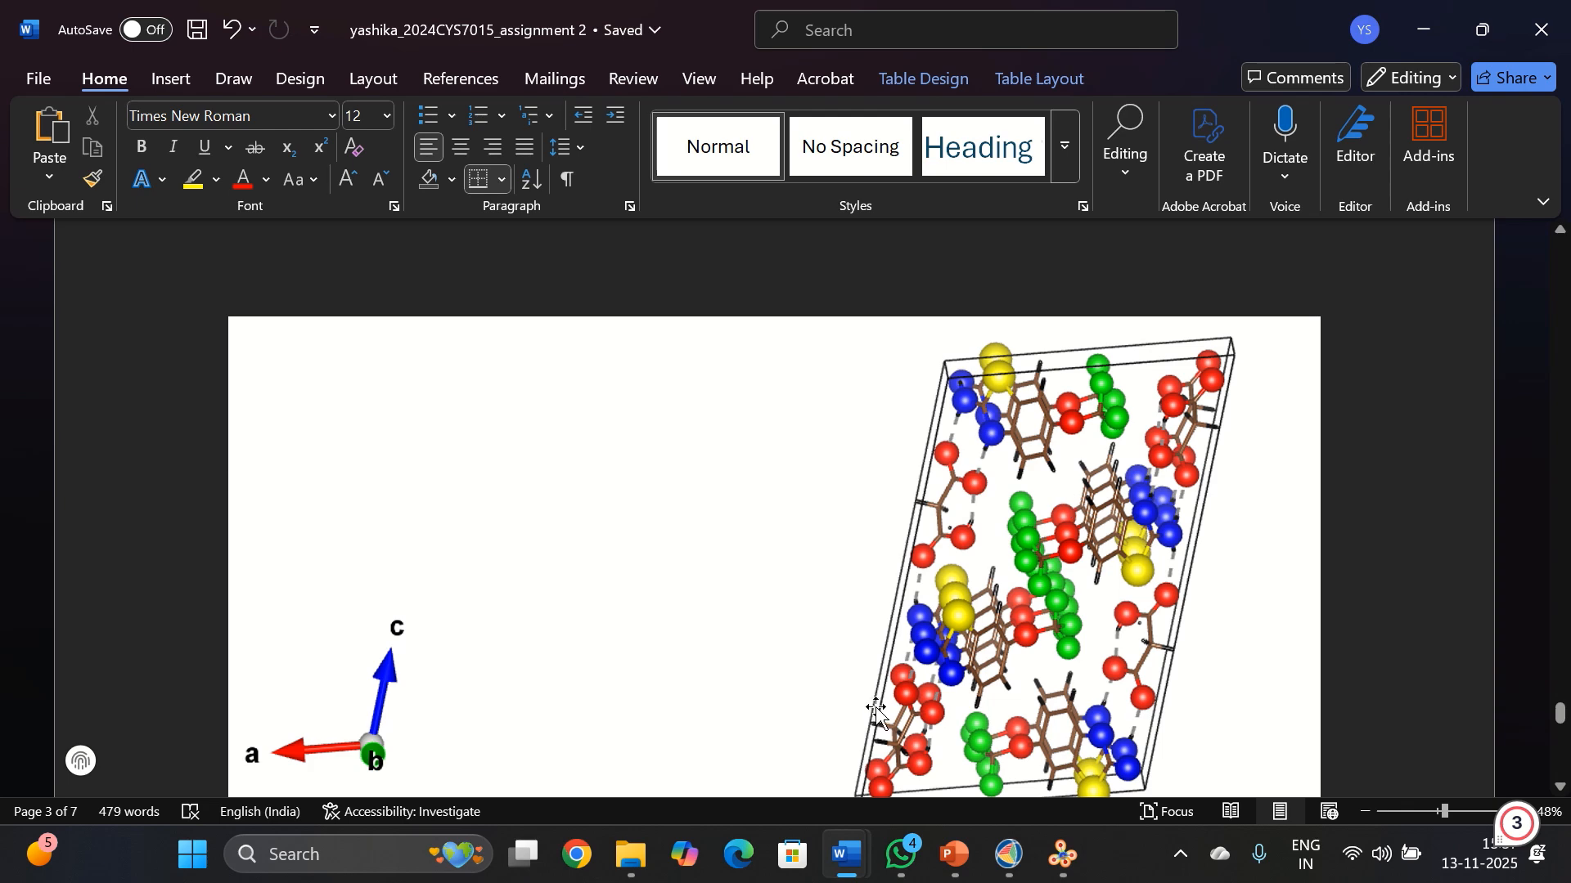
pyautogui.scroll(-3, 874, 707)
pyautogui.scroll(1, 991, 547)
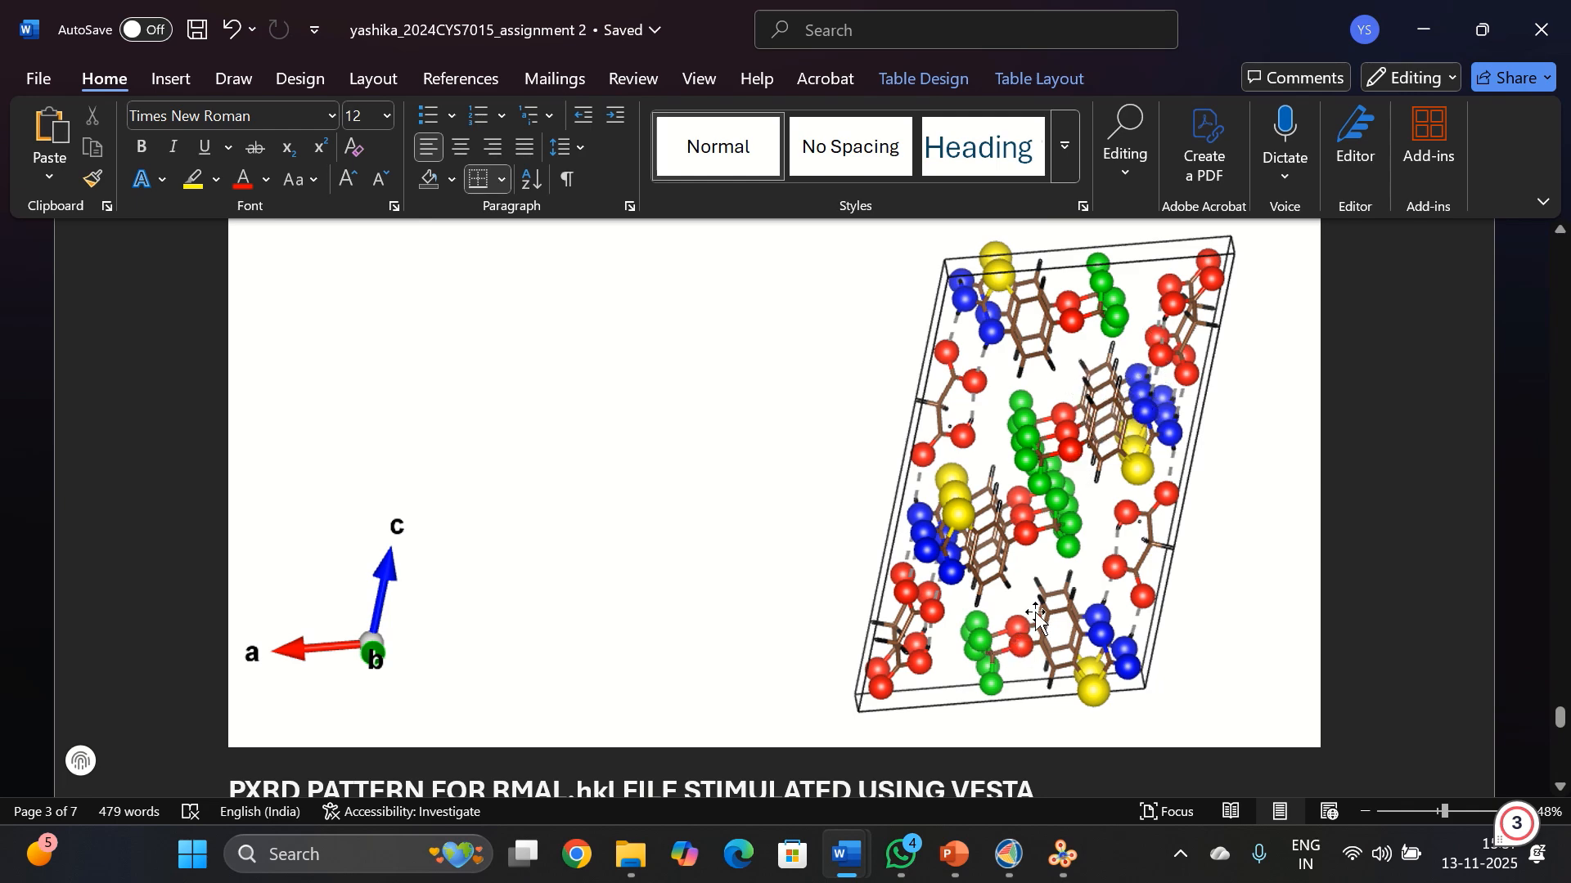
pyautogui.scroll(1, 1035, 613)
pyautogui.scroll(-2, 1036, 614)
pyautogui.scroll(1, 1035, 613)
pyautogui.scroll(5, 1036, 613)
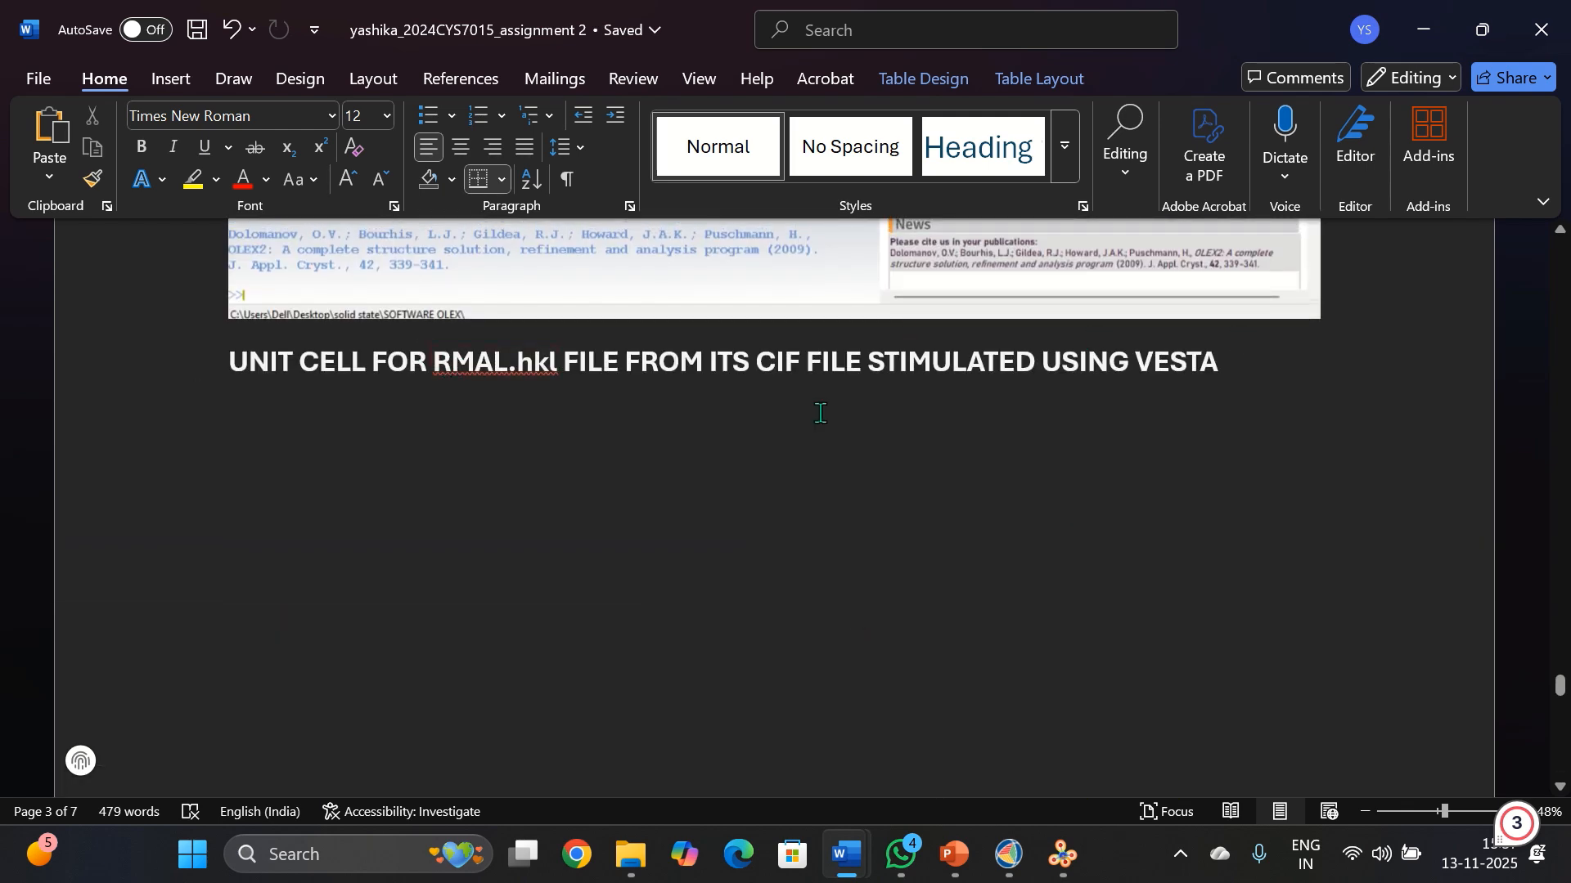
# Examine the VESTA-simulated PXRD pattern for RMAL.hkl, including its peak positions and intensities
pyautogui.scroll(-10, 474, 390)
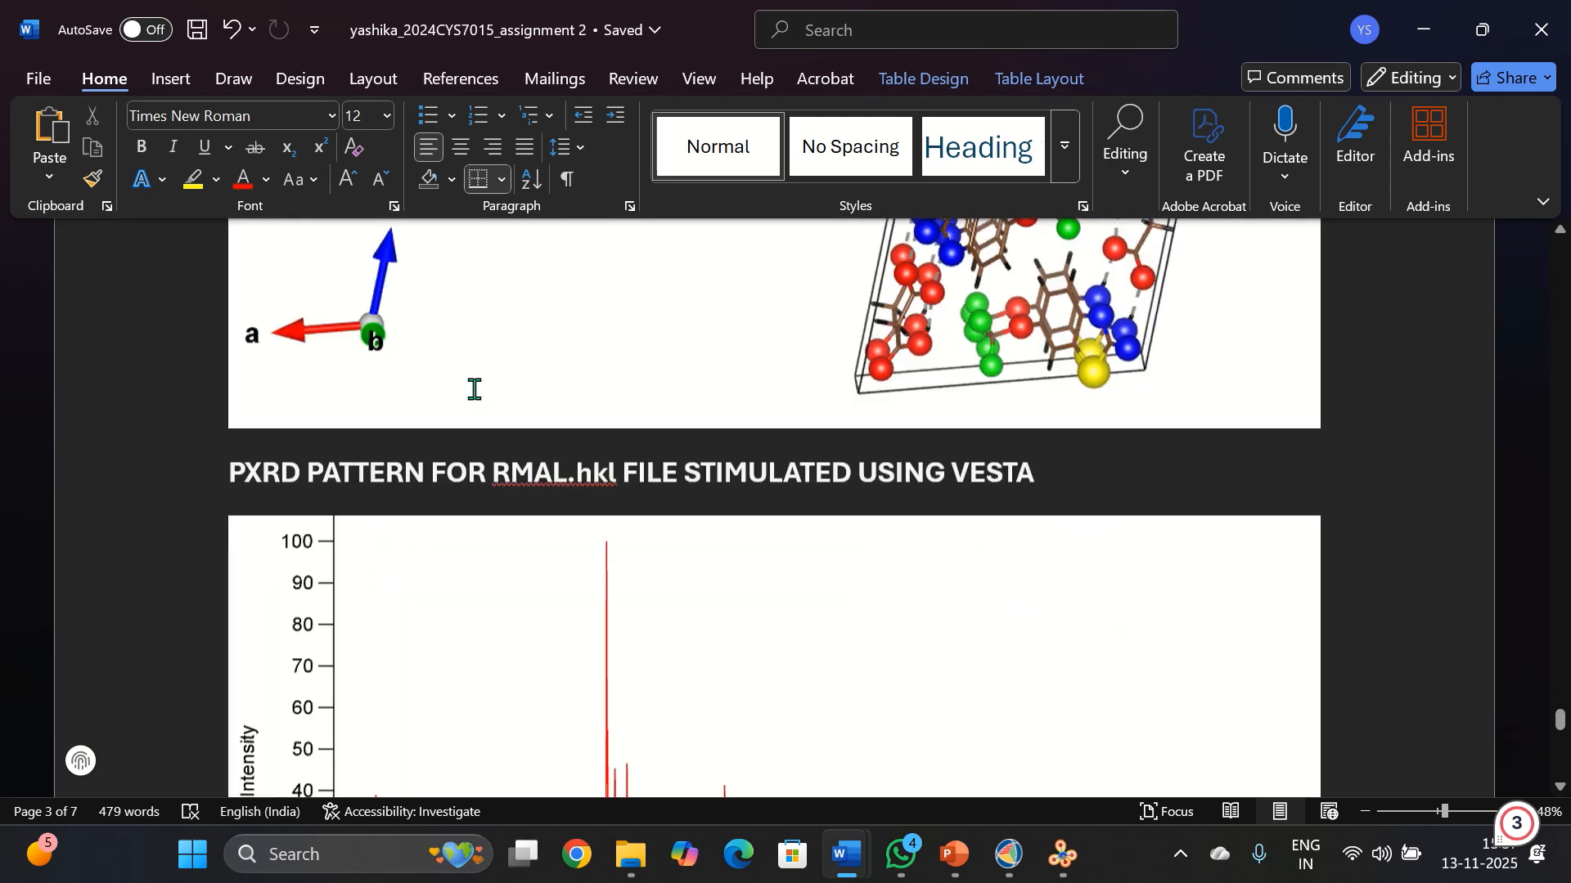
pyautogui.scroll(3, 474, 390)
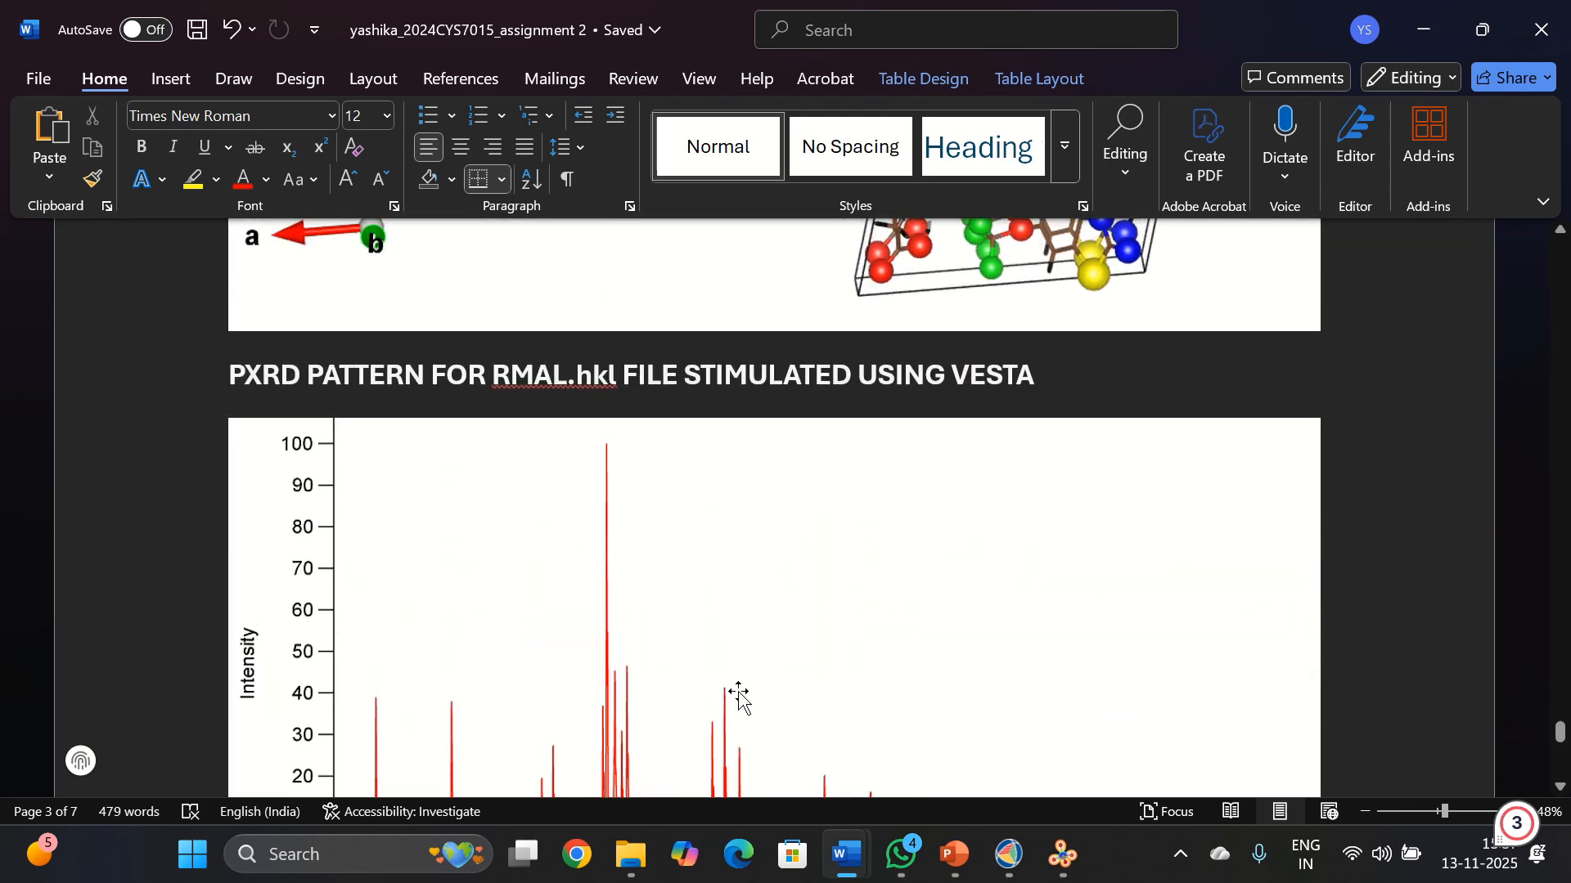
pyautogui.scroll(-5, 736, 700)
pyautogui.scroll(2, 739, 395)
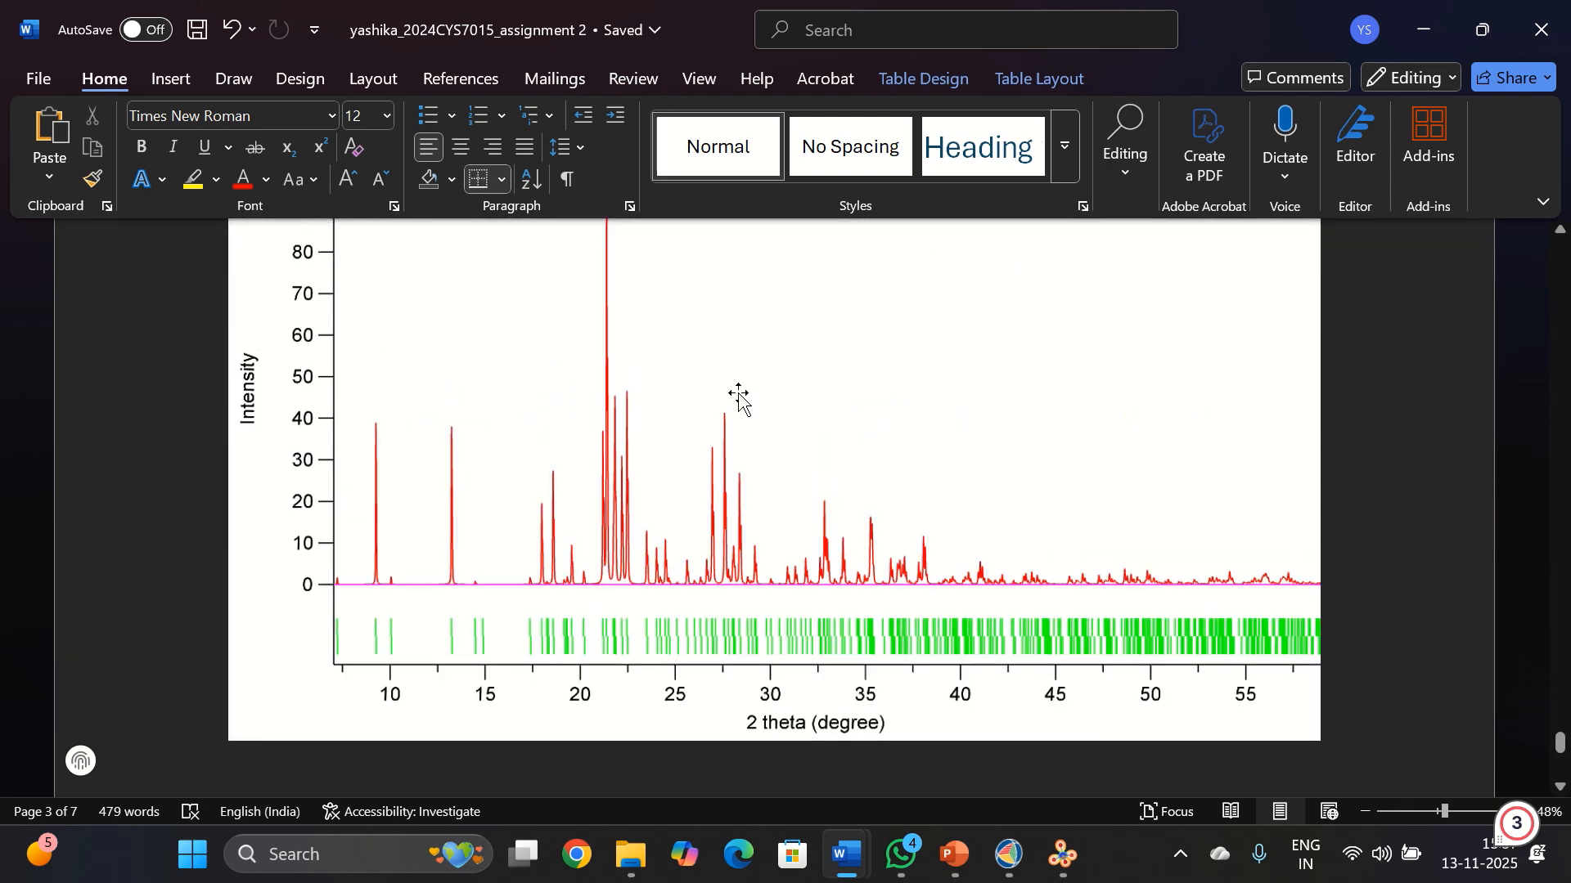
pyautogui.scroll(1, 738, 395)
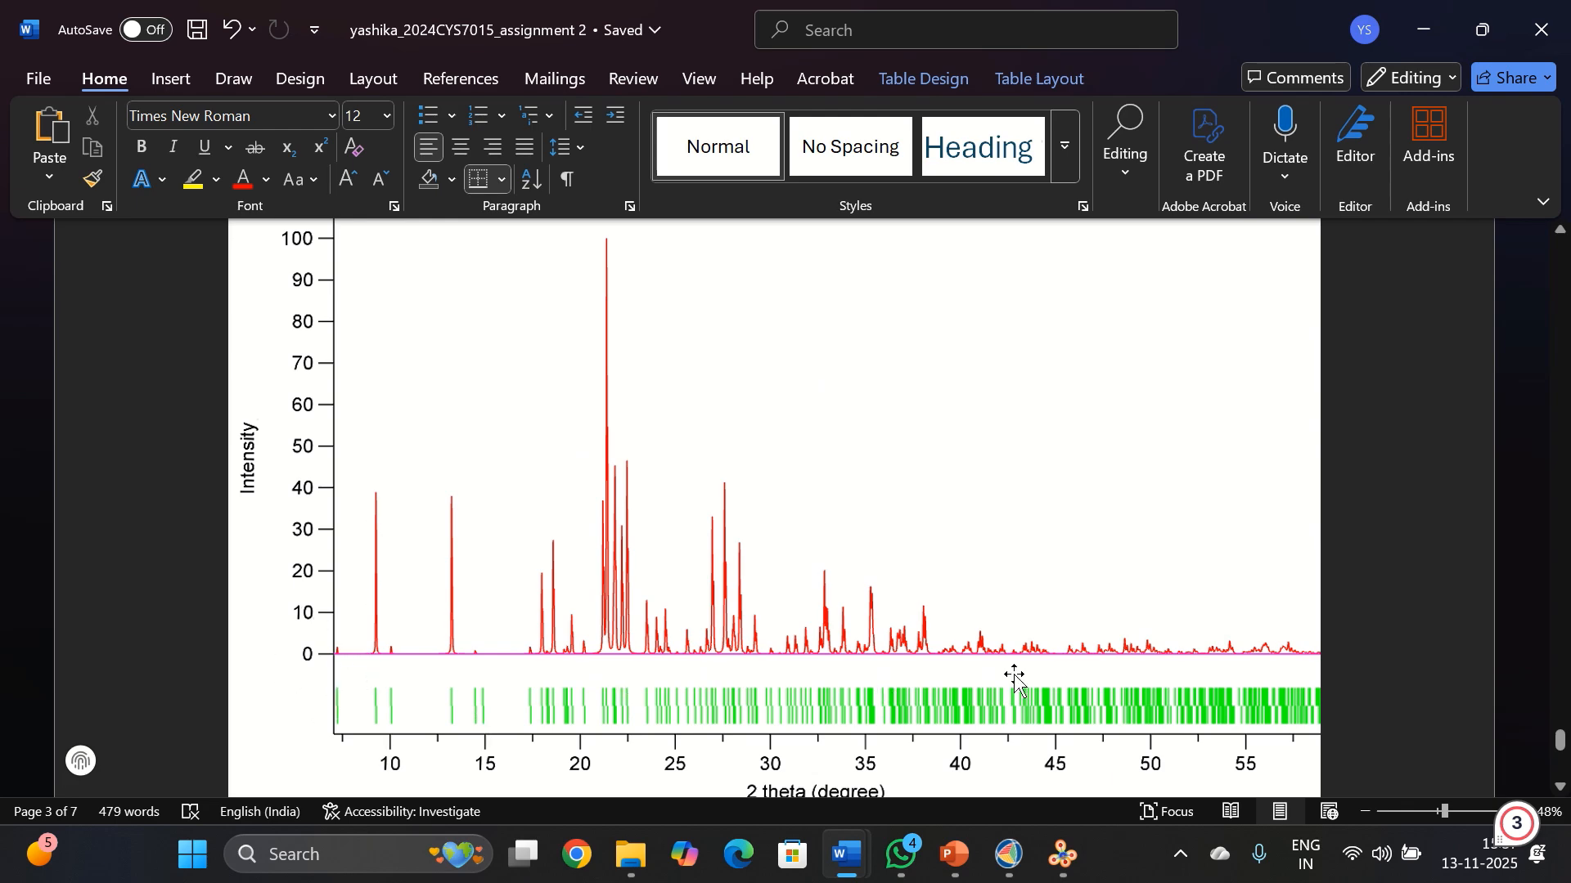
# Review the report back to its beginning, passing the ROPA and HCT sections, and return to the HCT.hkl PXRD pattern
pyautogui.scroll(12, 660, 603)
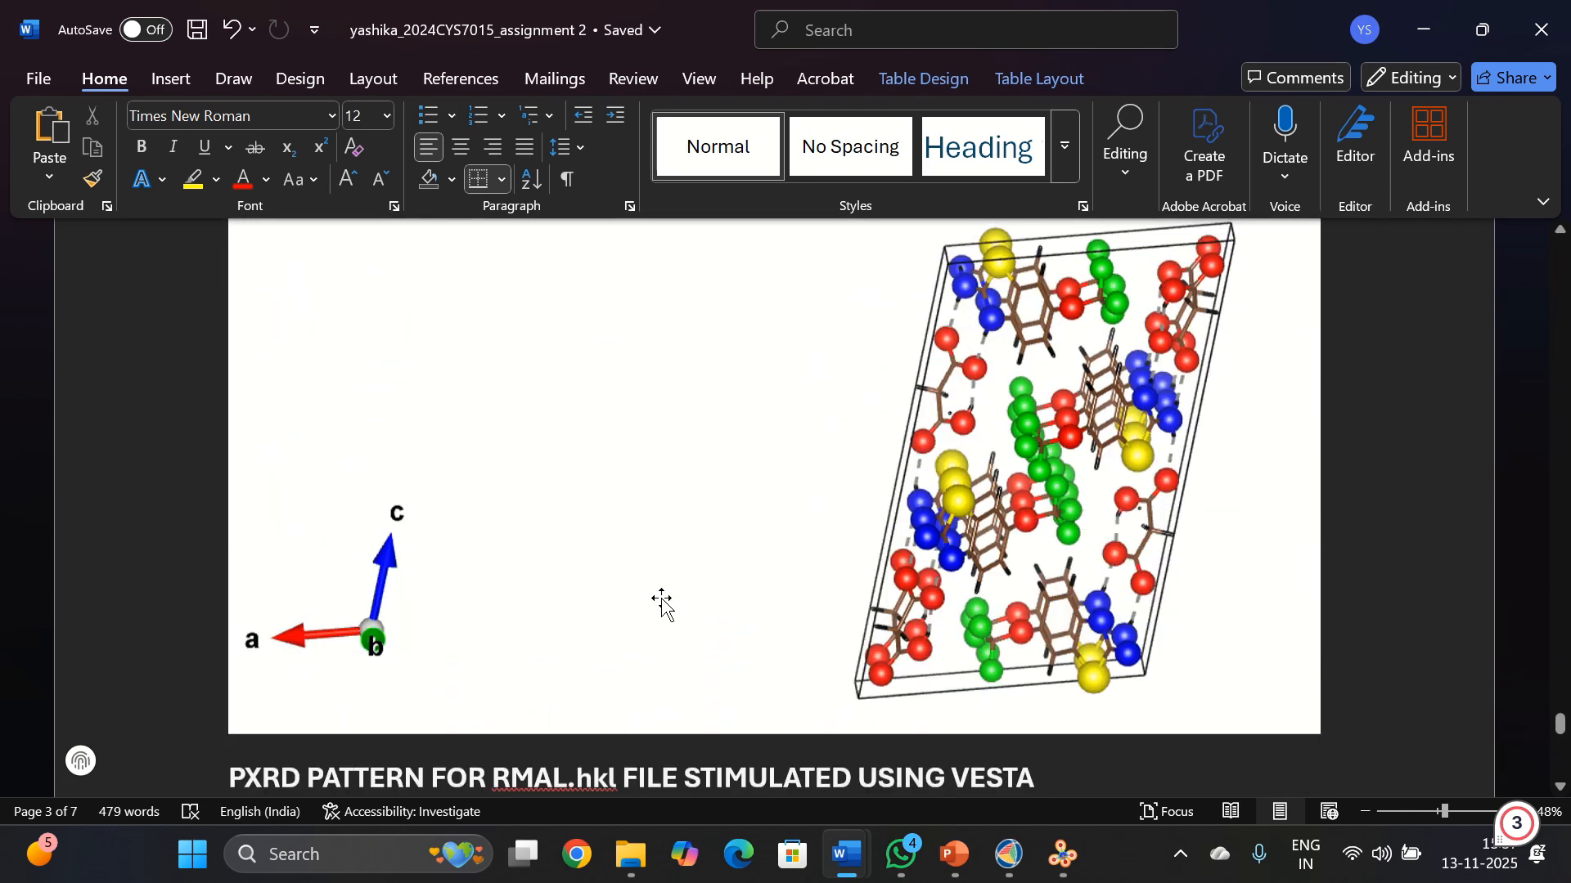
pyautogui.scroll(20, 661, 603)
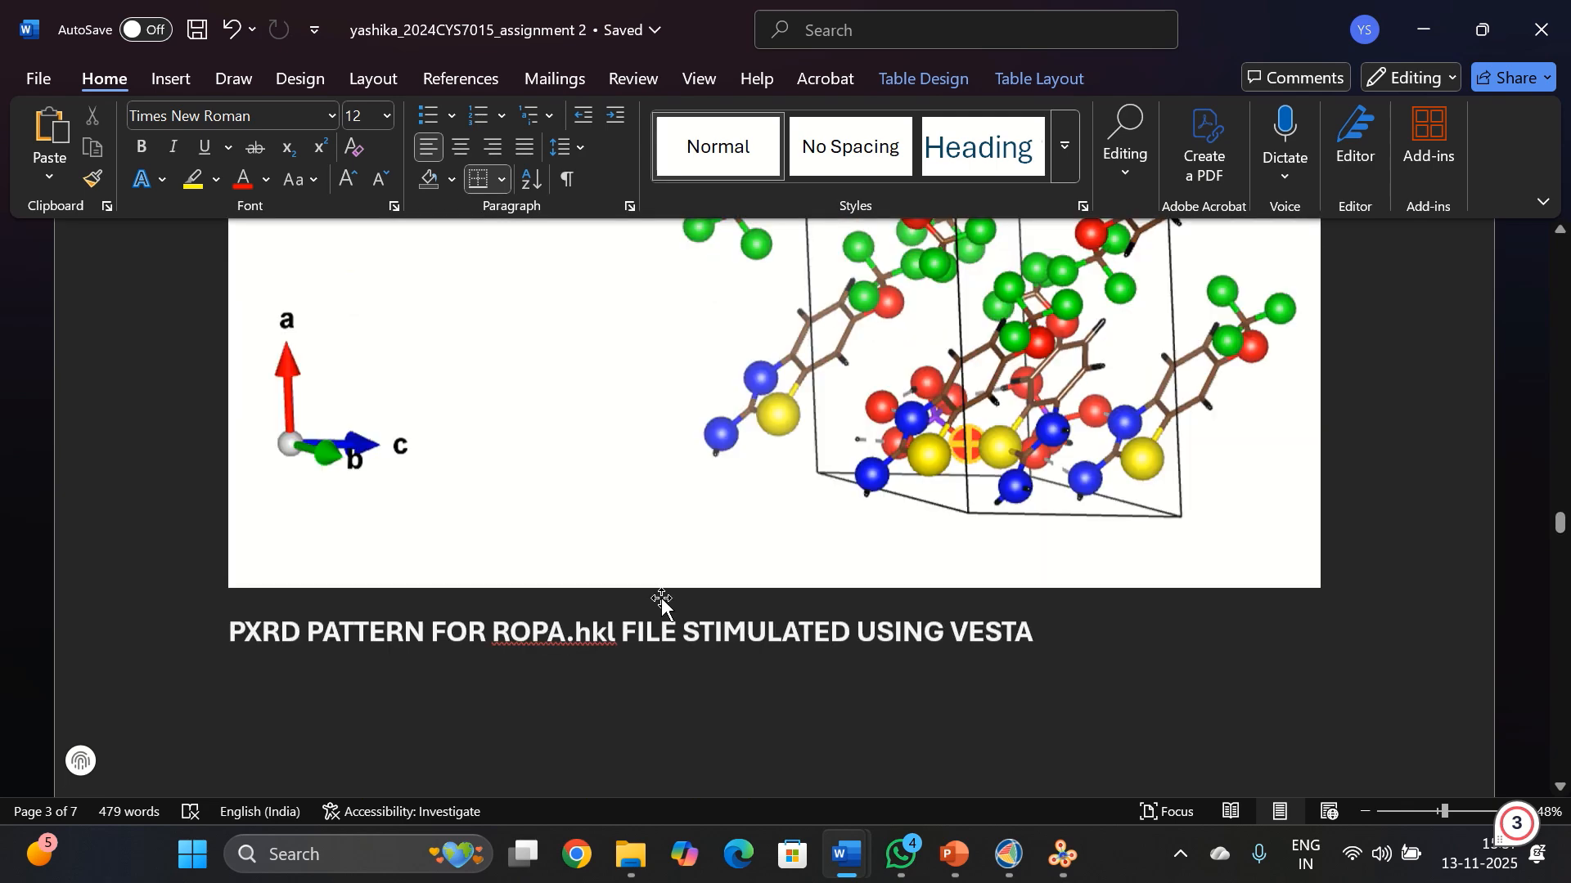
pyautogui.scroll(8, 661, 603)
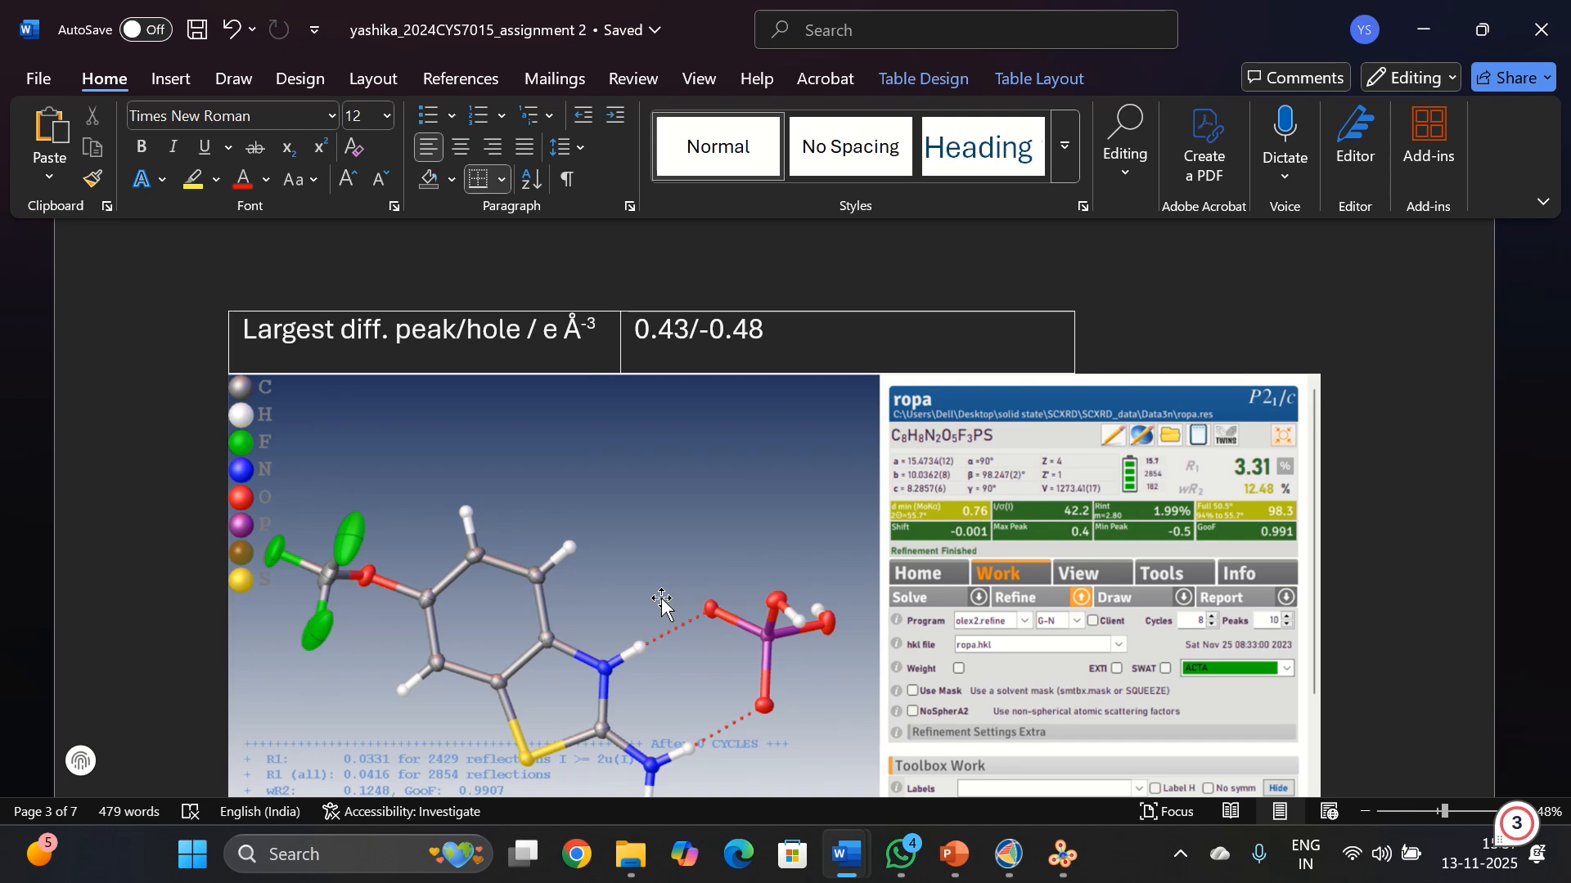
pyautogui.scroll(1, 661, 603)
pyautogui.scroll(15, 661, 601)
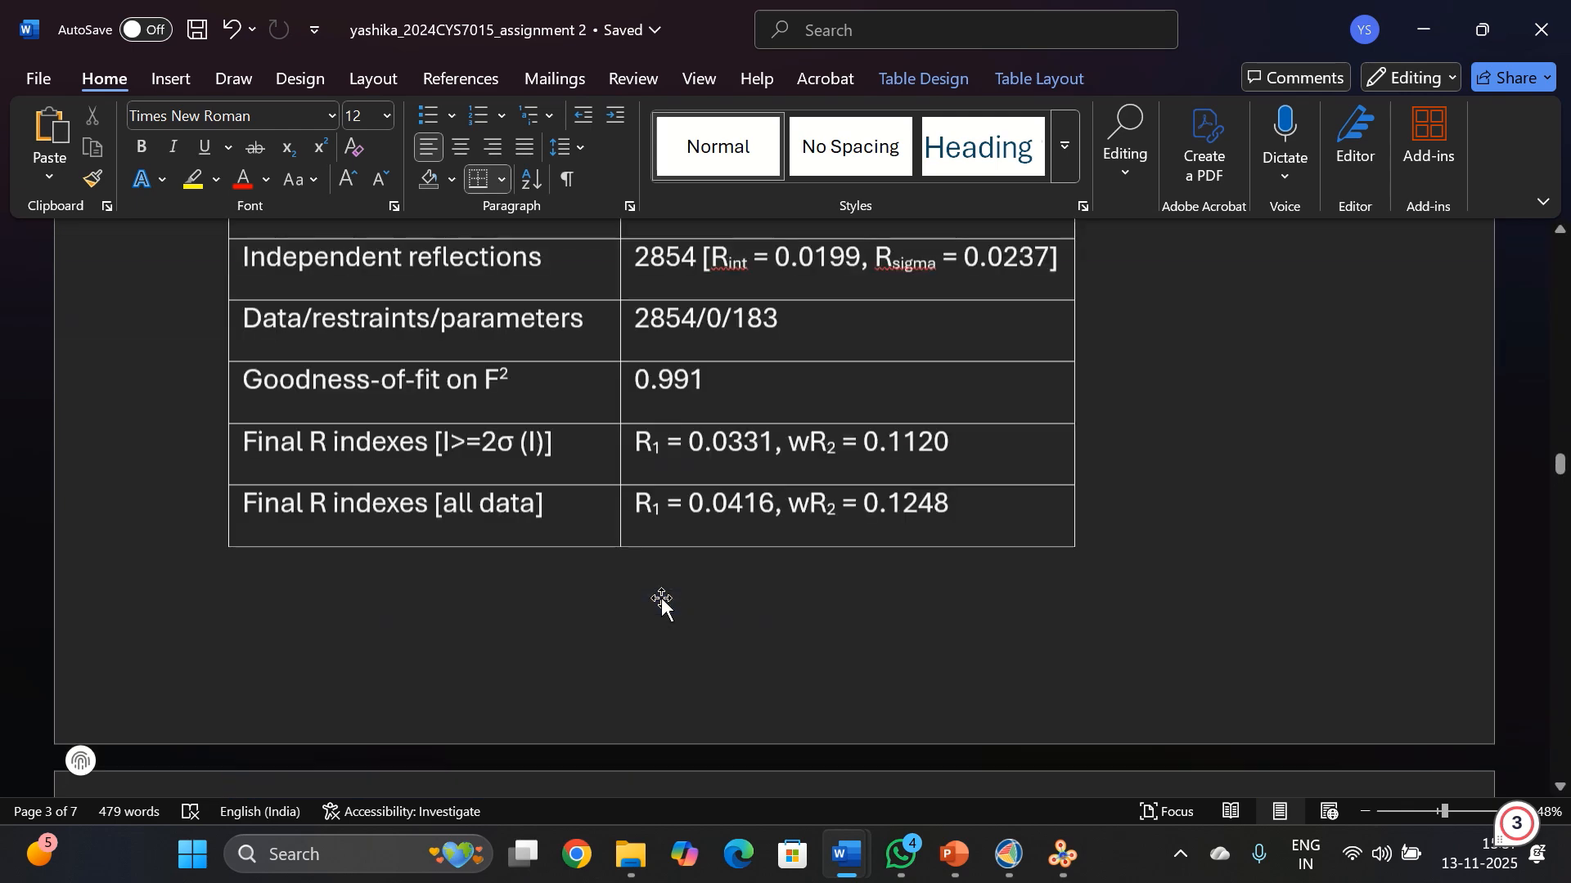
pyautogui.scroll(20, 661, 597)
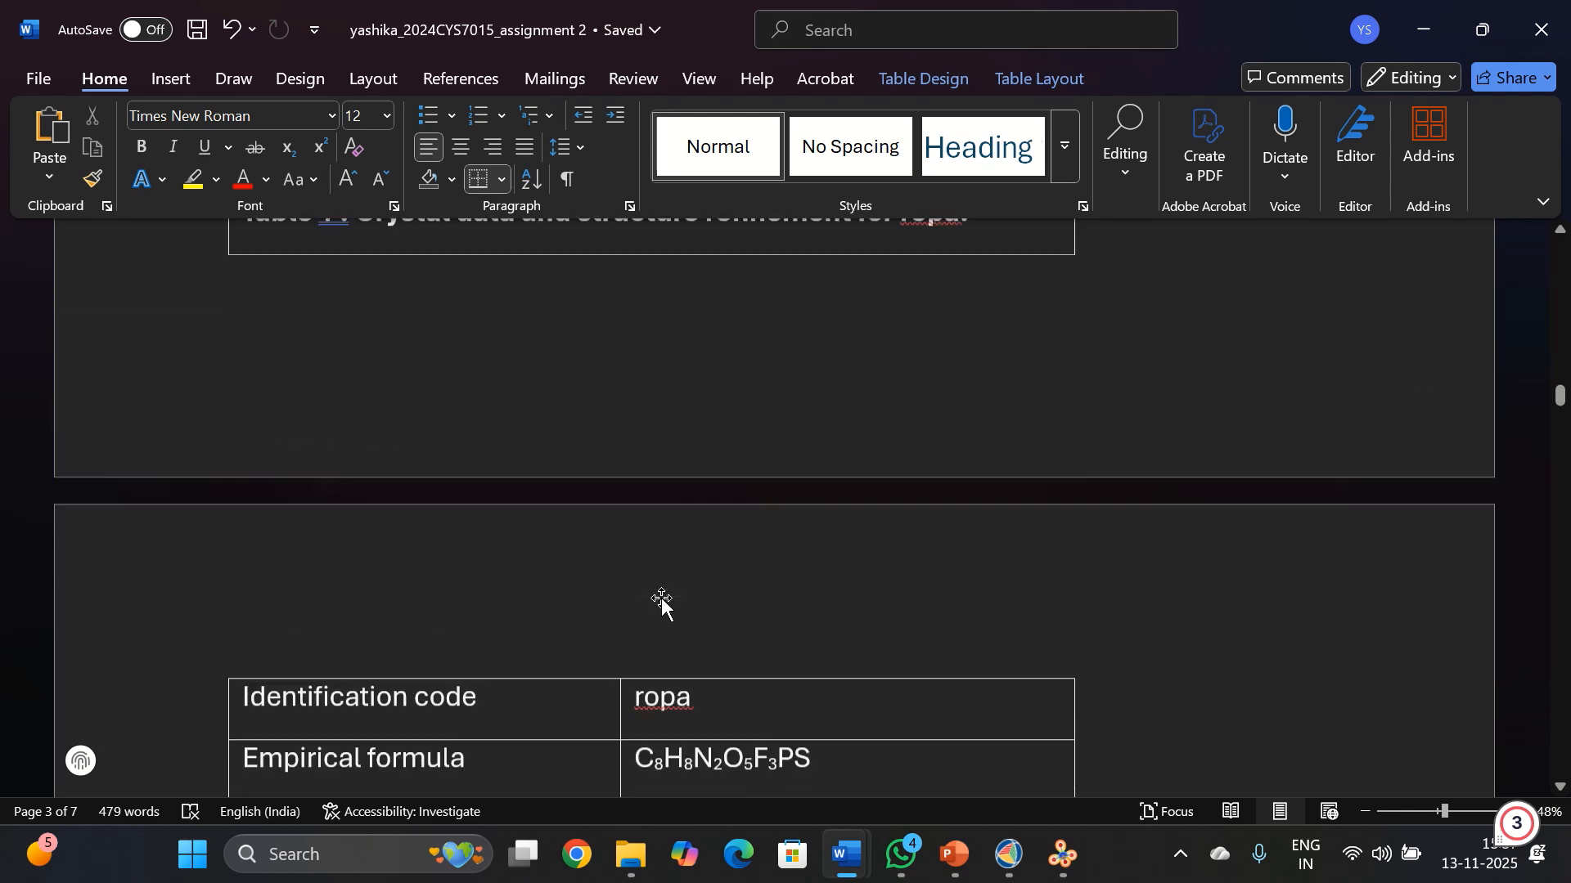
pyautogui.scroll(20, 661, 604)
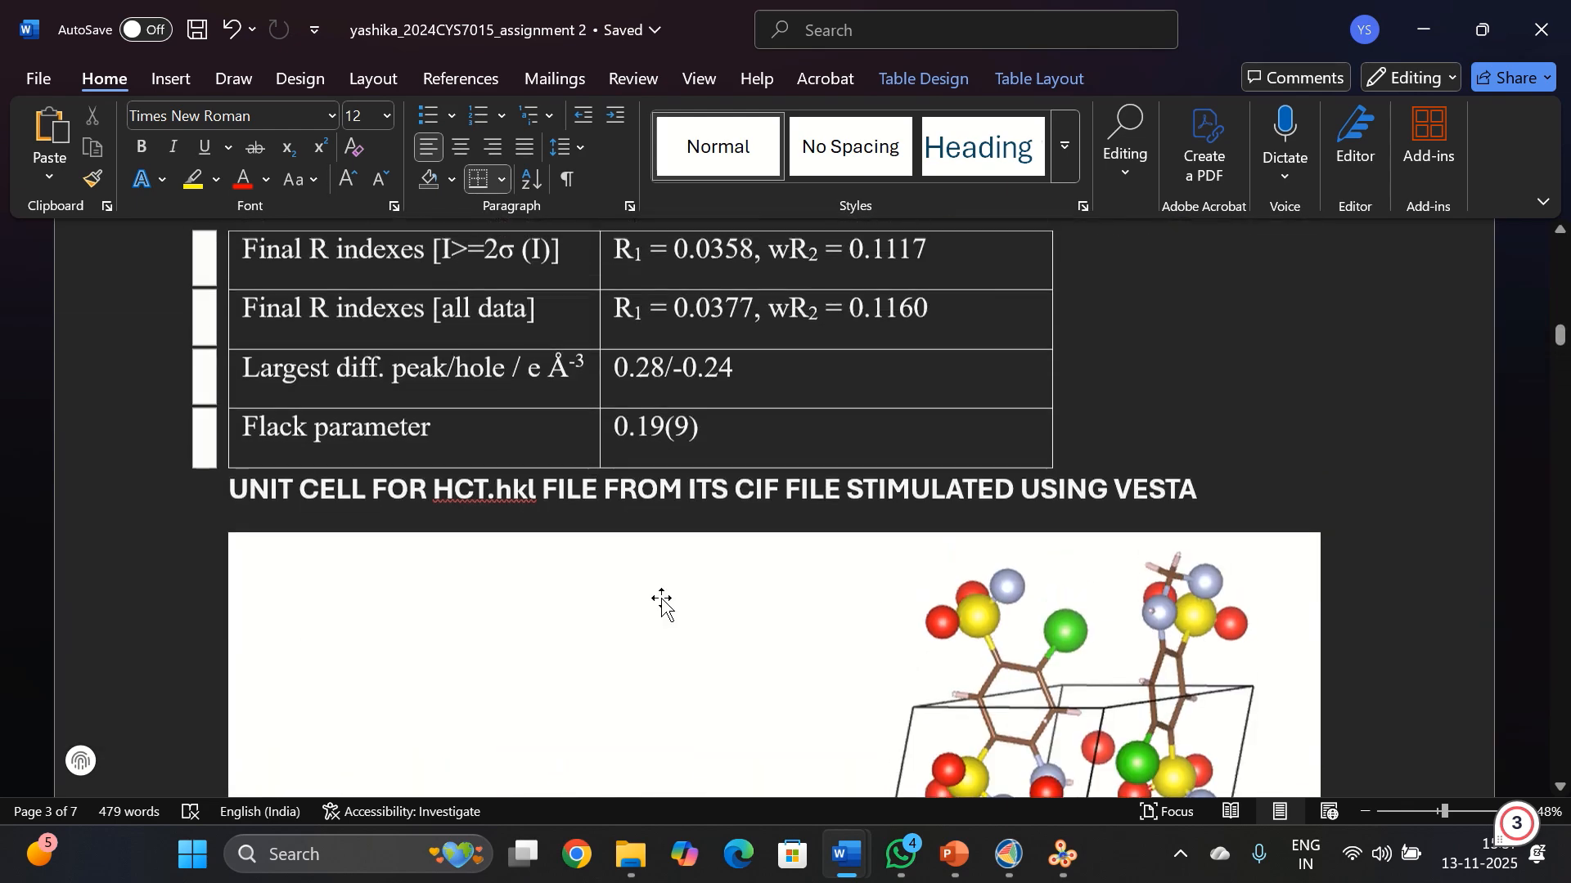
pyautogui.scroll(15, 661, 597)
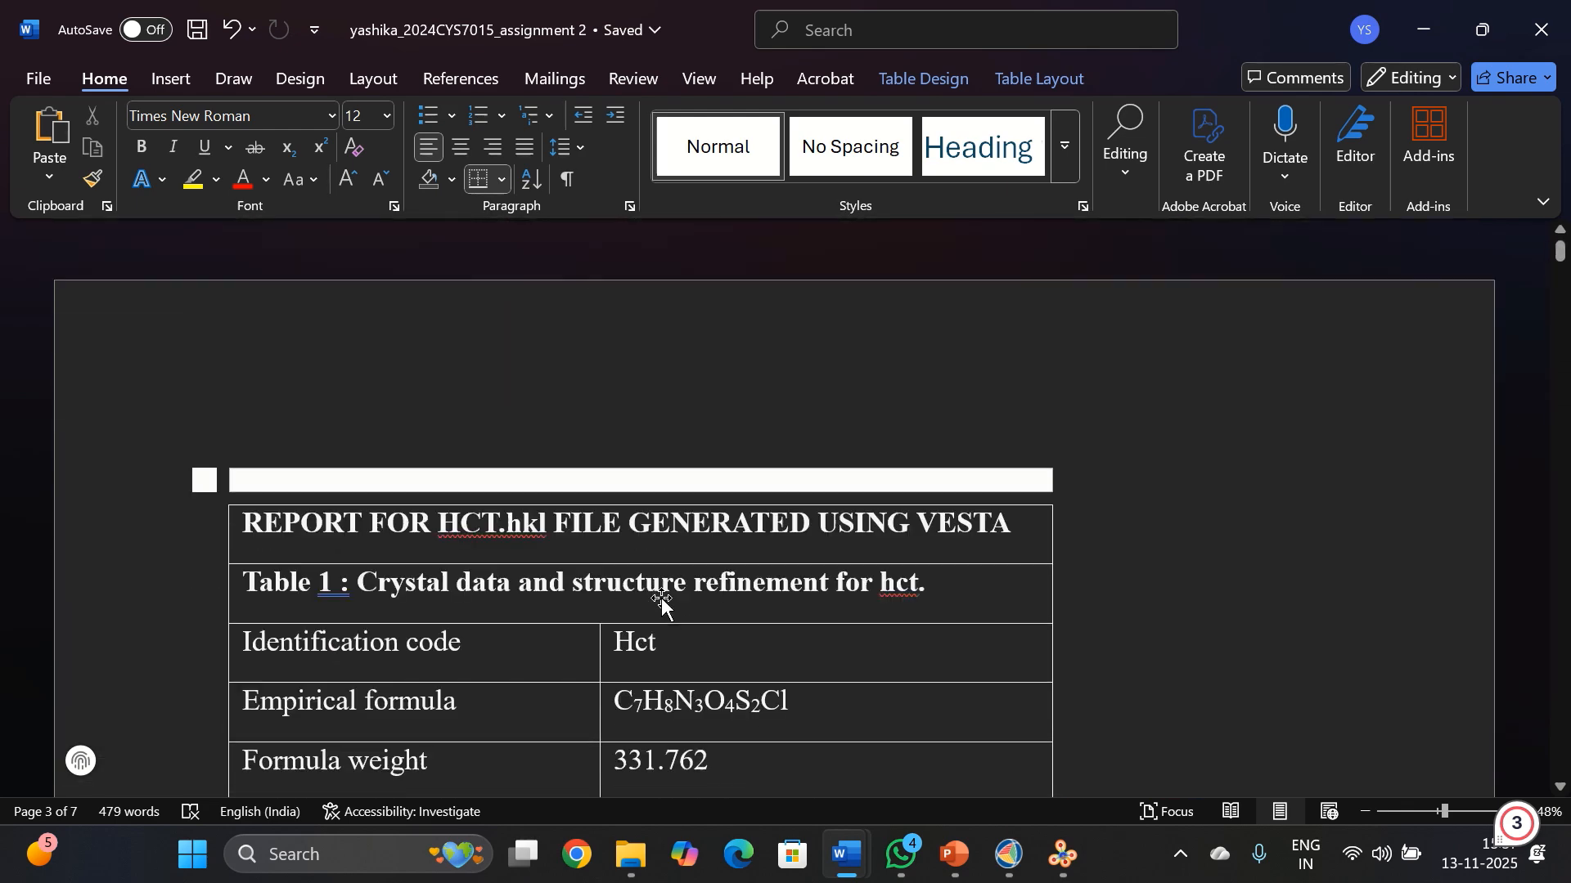
pyautogui.scroll(-20, 661, 599)
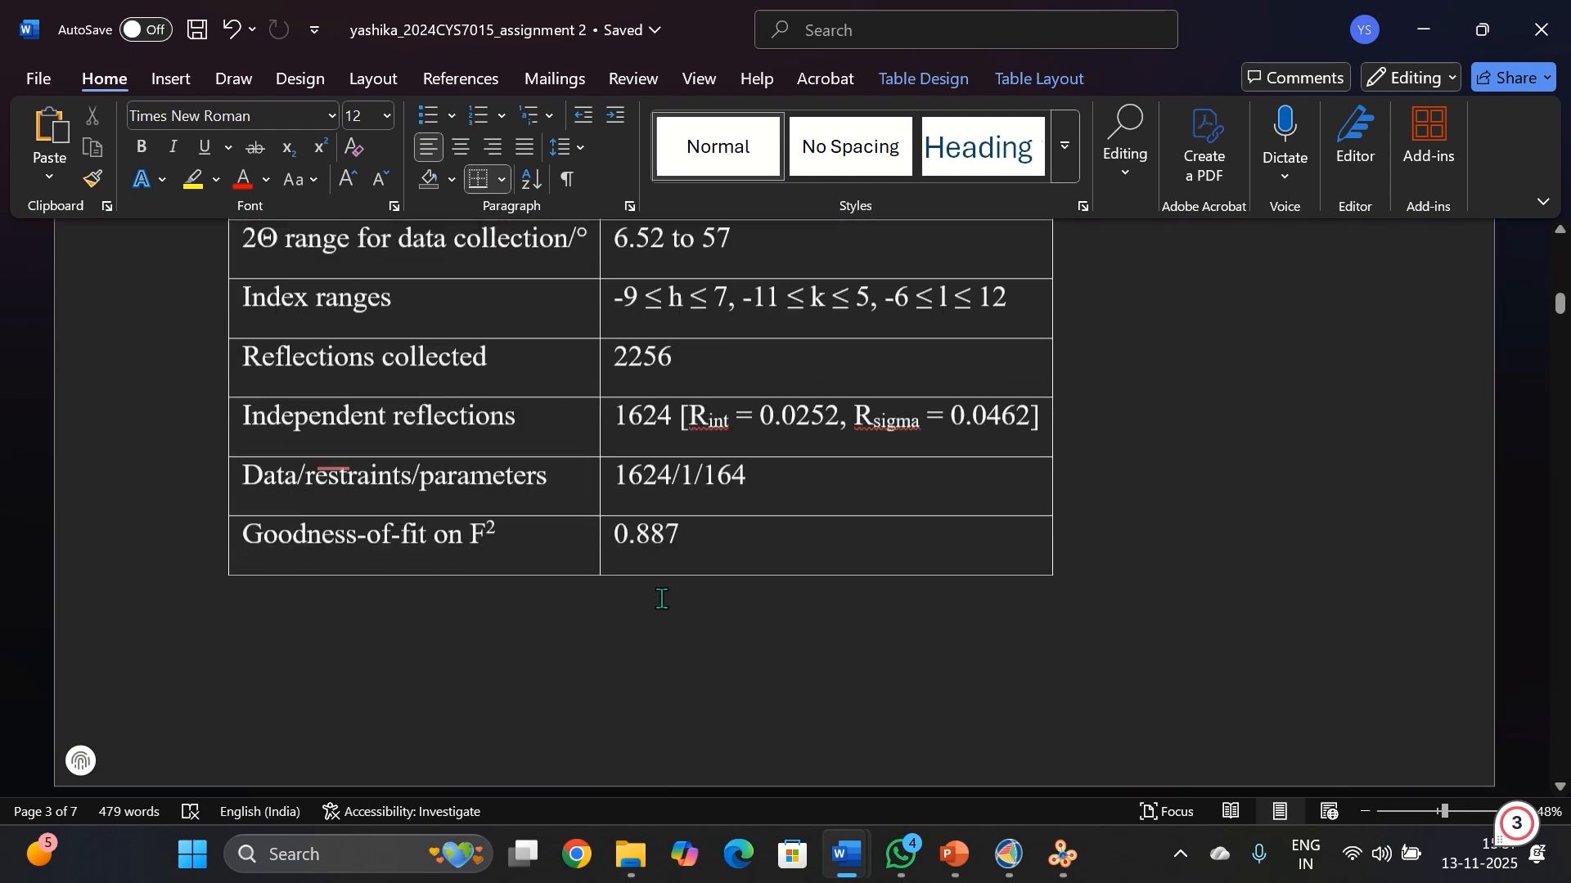
pyautogui.scroll(-10, 661, 599)
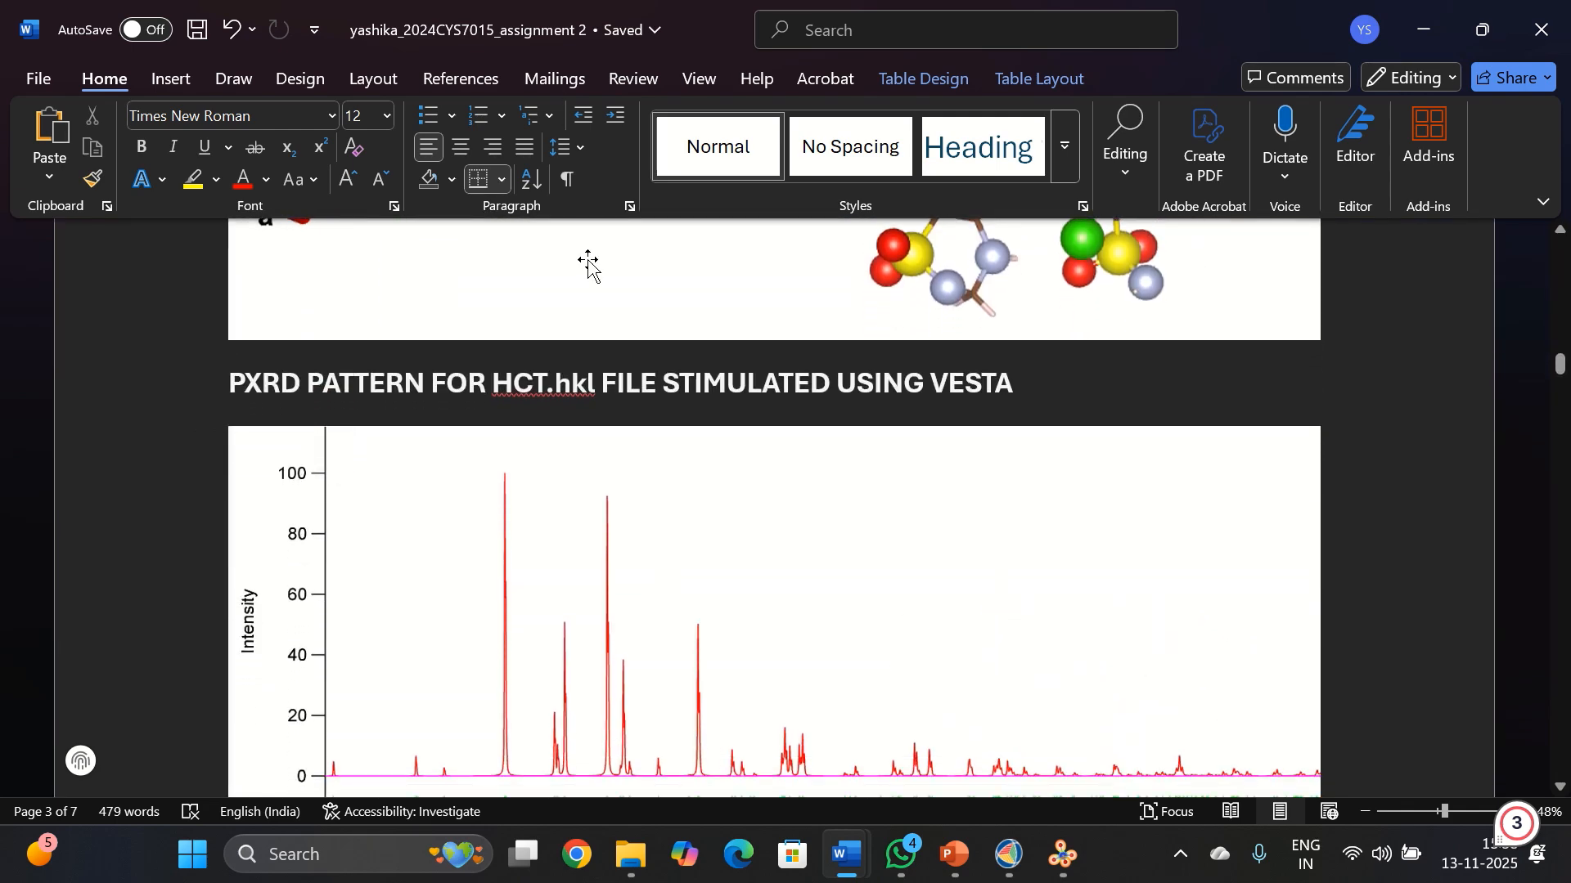
pyautogui.moveTo(700, 9)
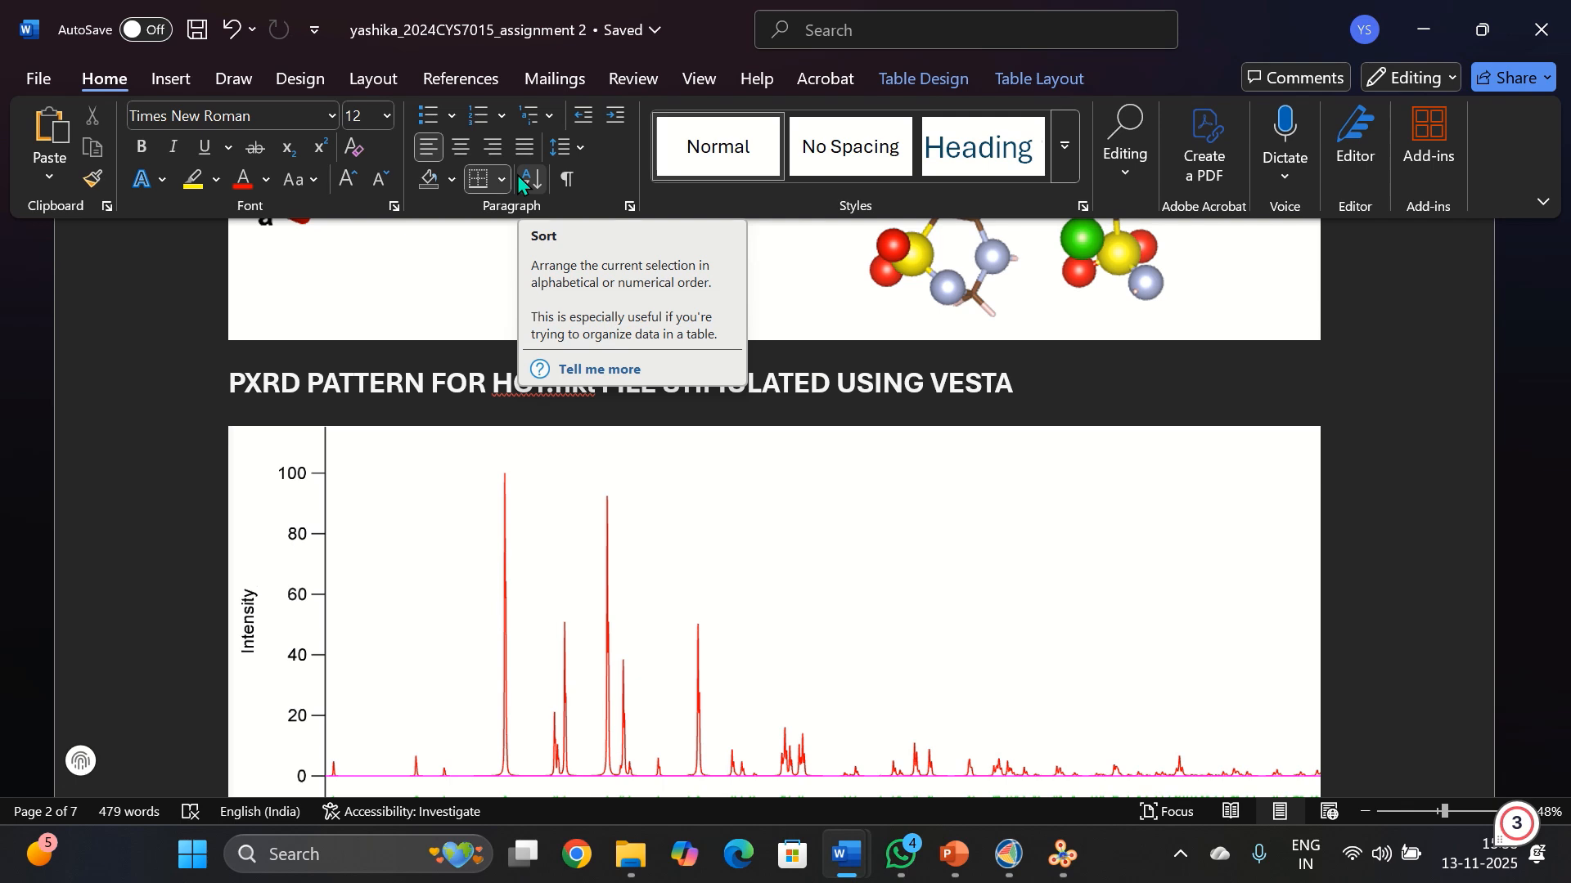
pyautogui.moveTo(626, 13)
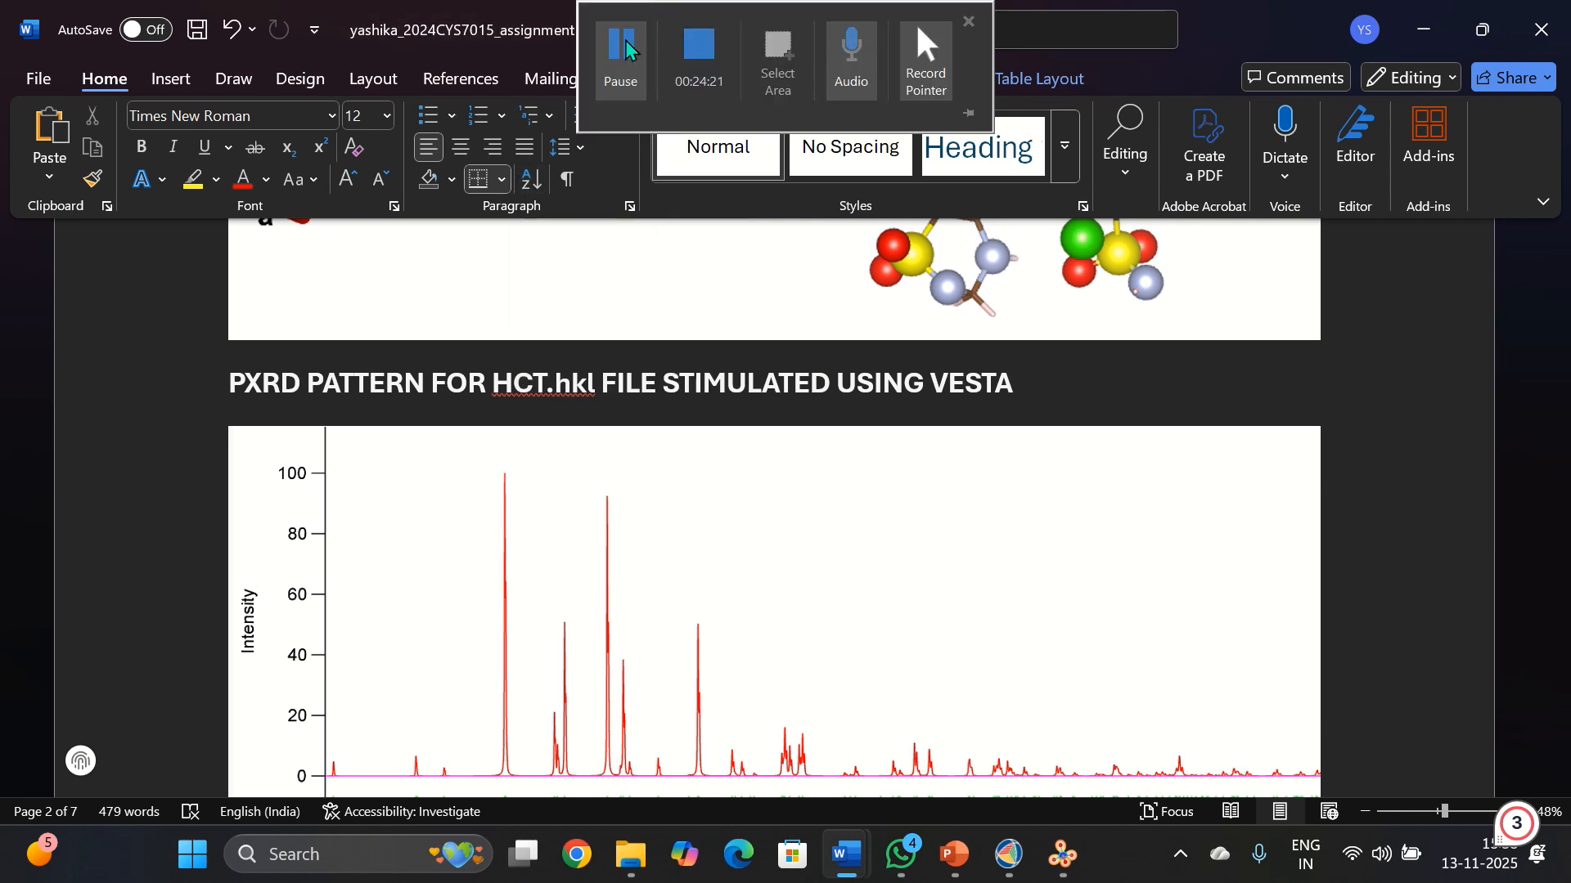
pyautogui.click(627, 56)
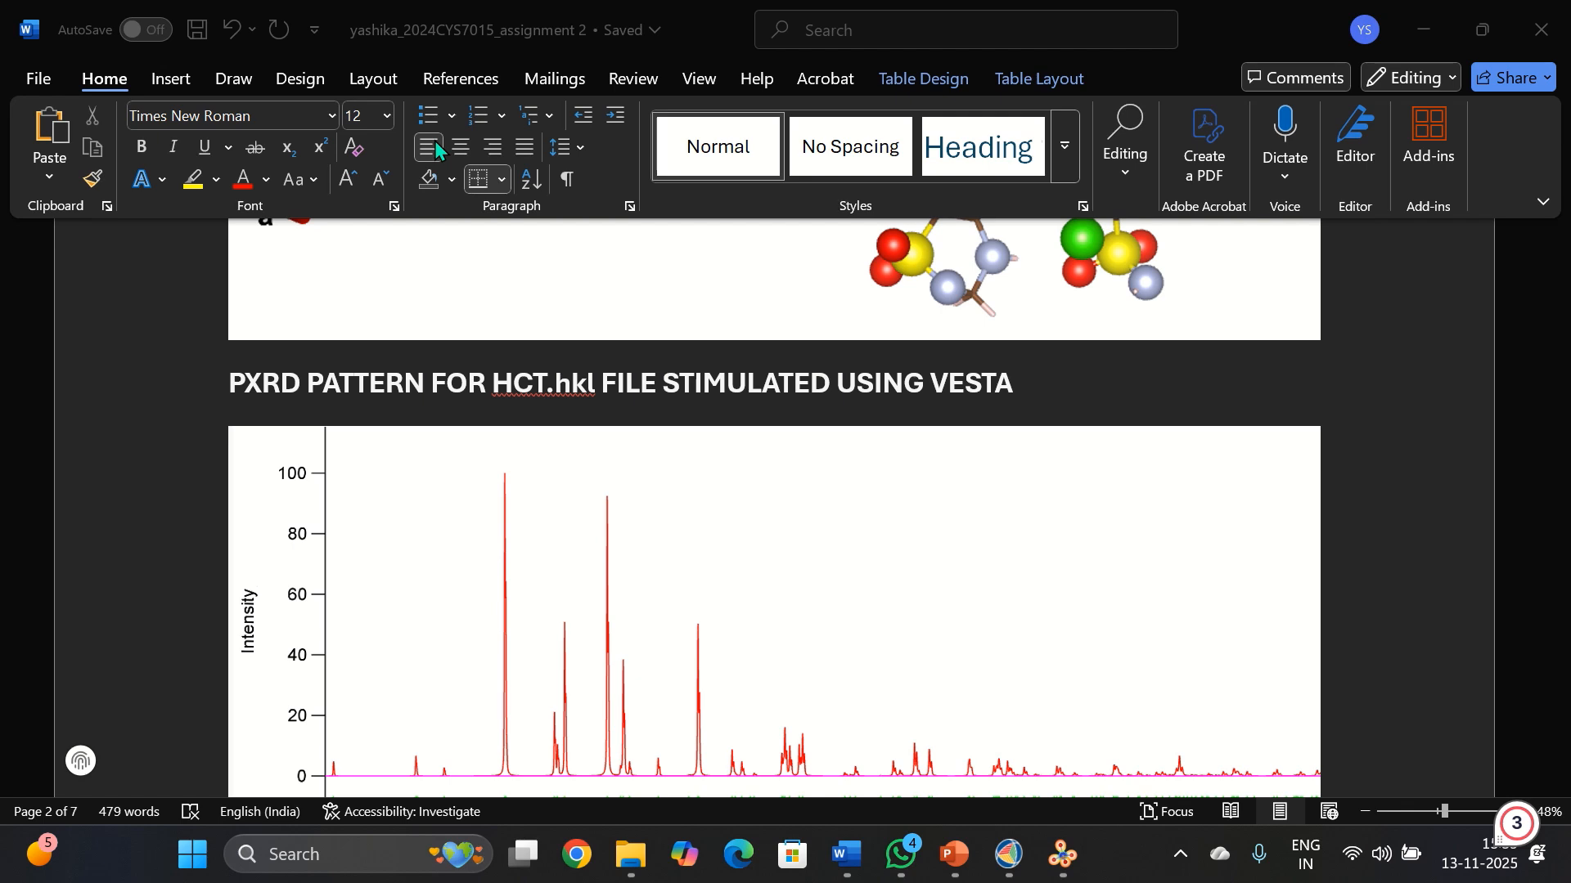
pyautogui.moveTo(443, 4)
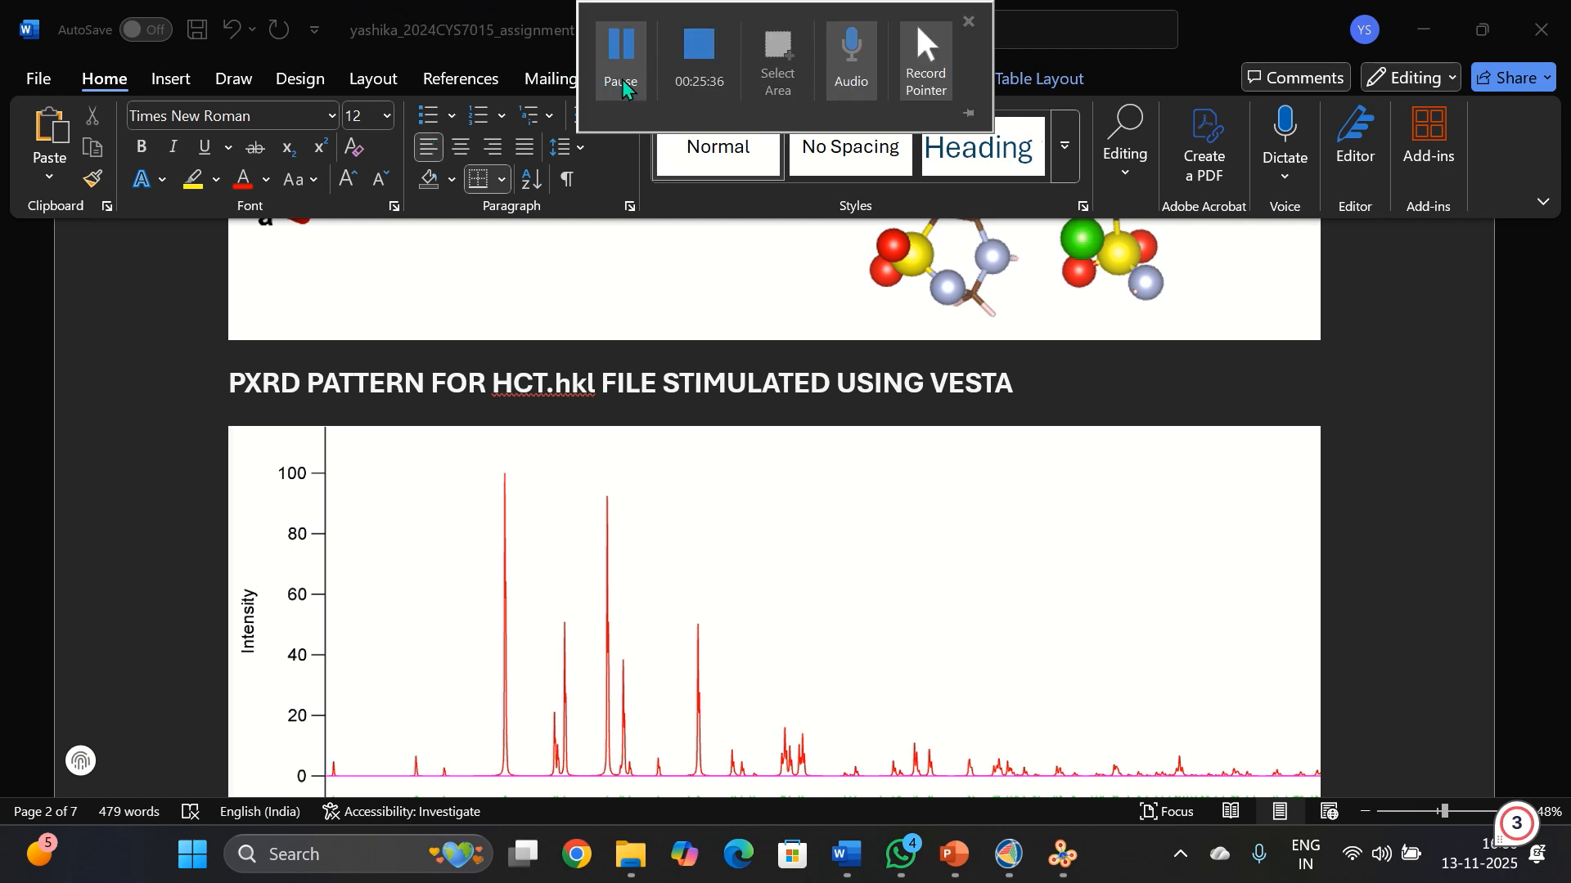